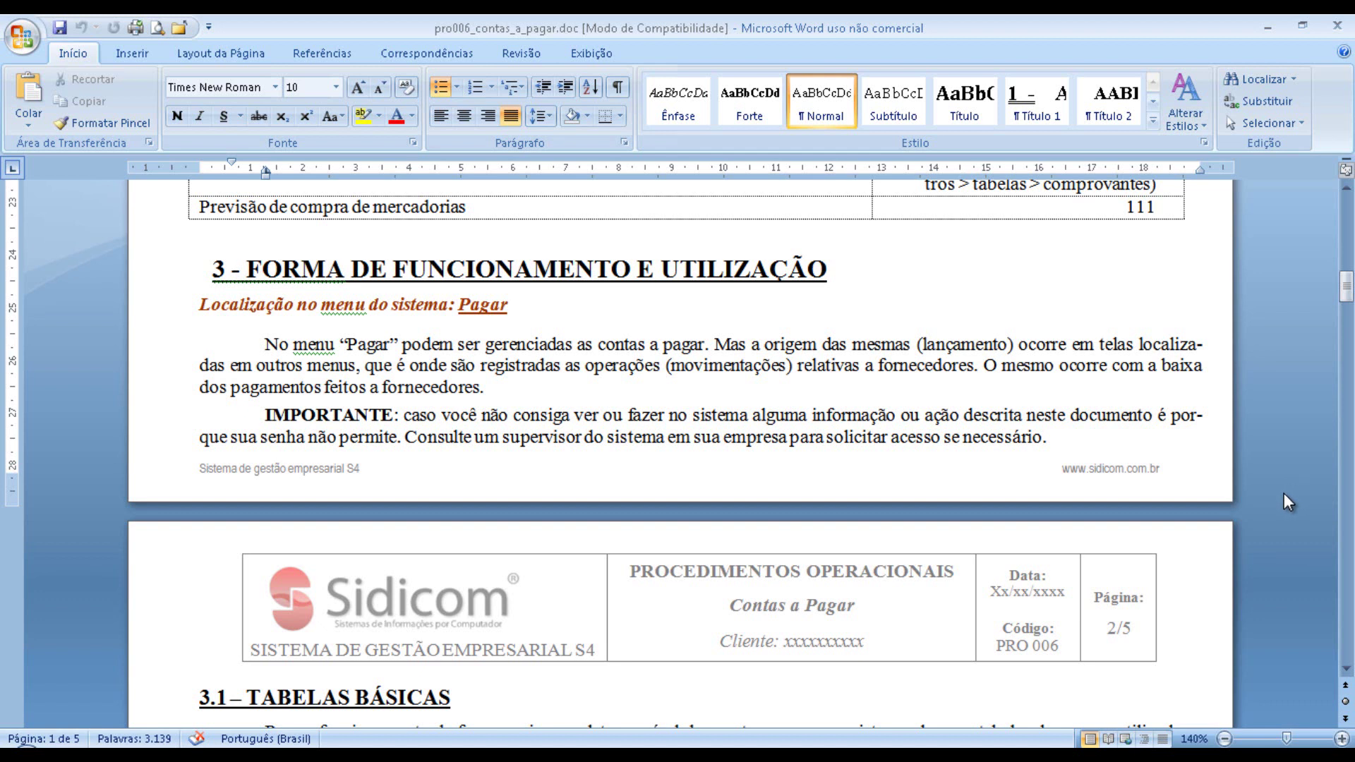
- Review the Contas a Pagar procedure from its opening page through the voucher types table to section 3.1 on basic tables
mouse_move(1094, 14)
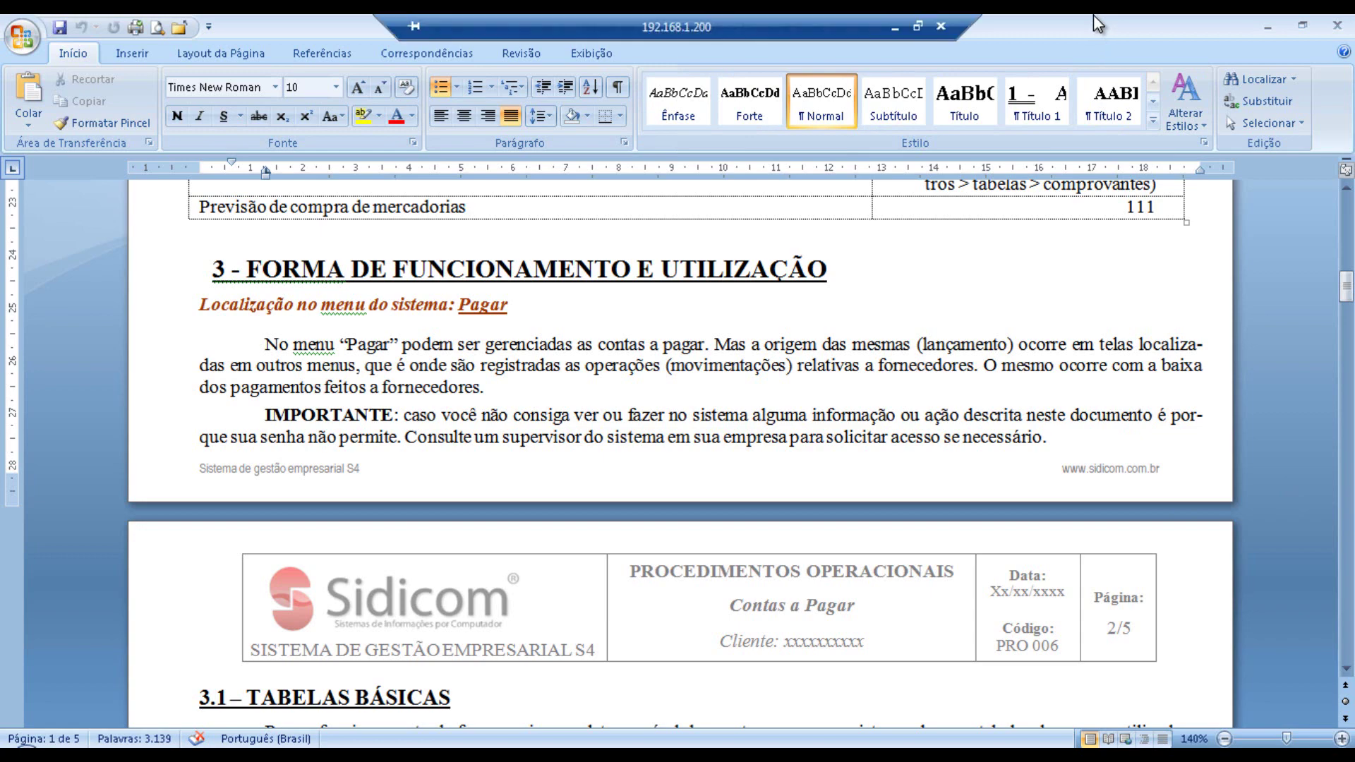
left_click(1297, 439)
scroll(1097, 503, "up", 5)
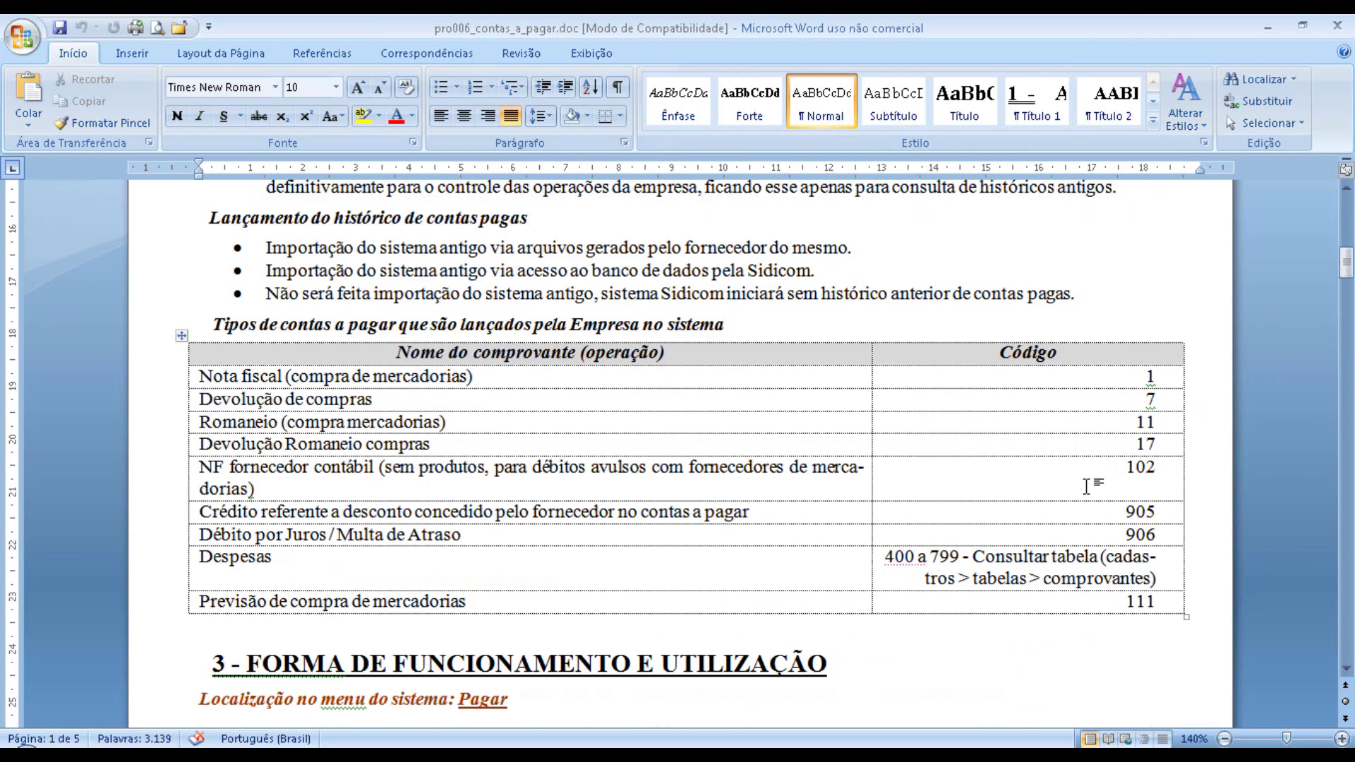
scroll(1093, 488, "up", 7)
scroll(1093, 488, "up", 1)
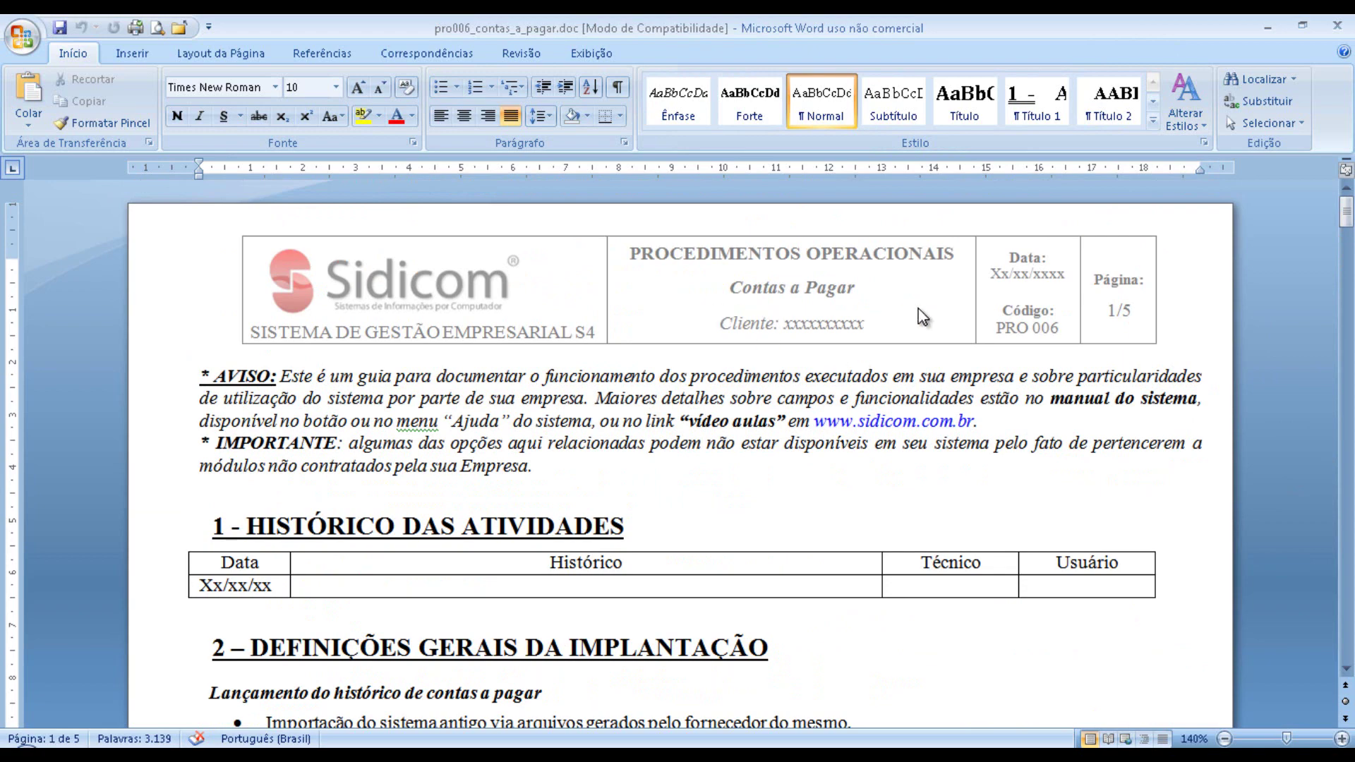
scroll(1008, 580, "down", 12)
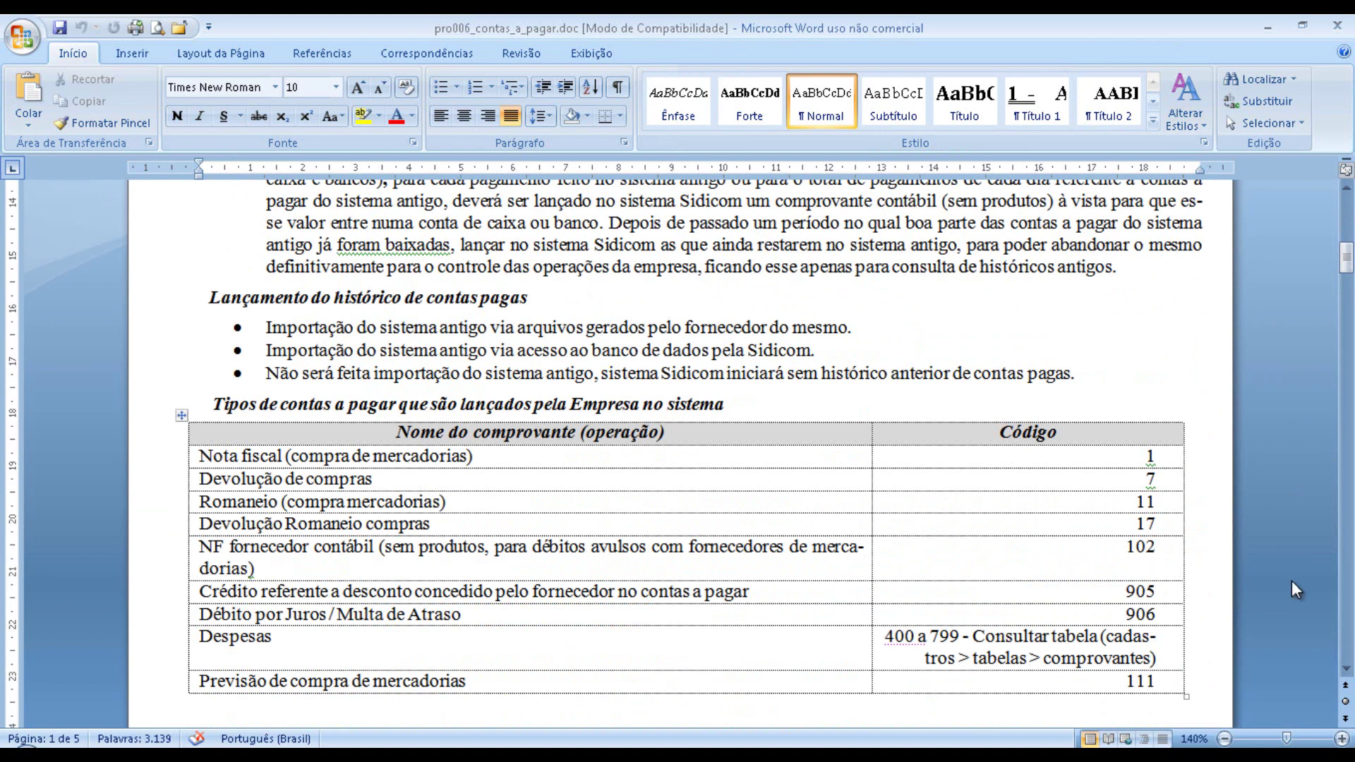
scroll(1290, 582, "down", 2)
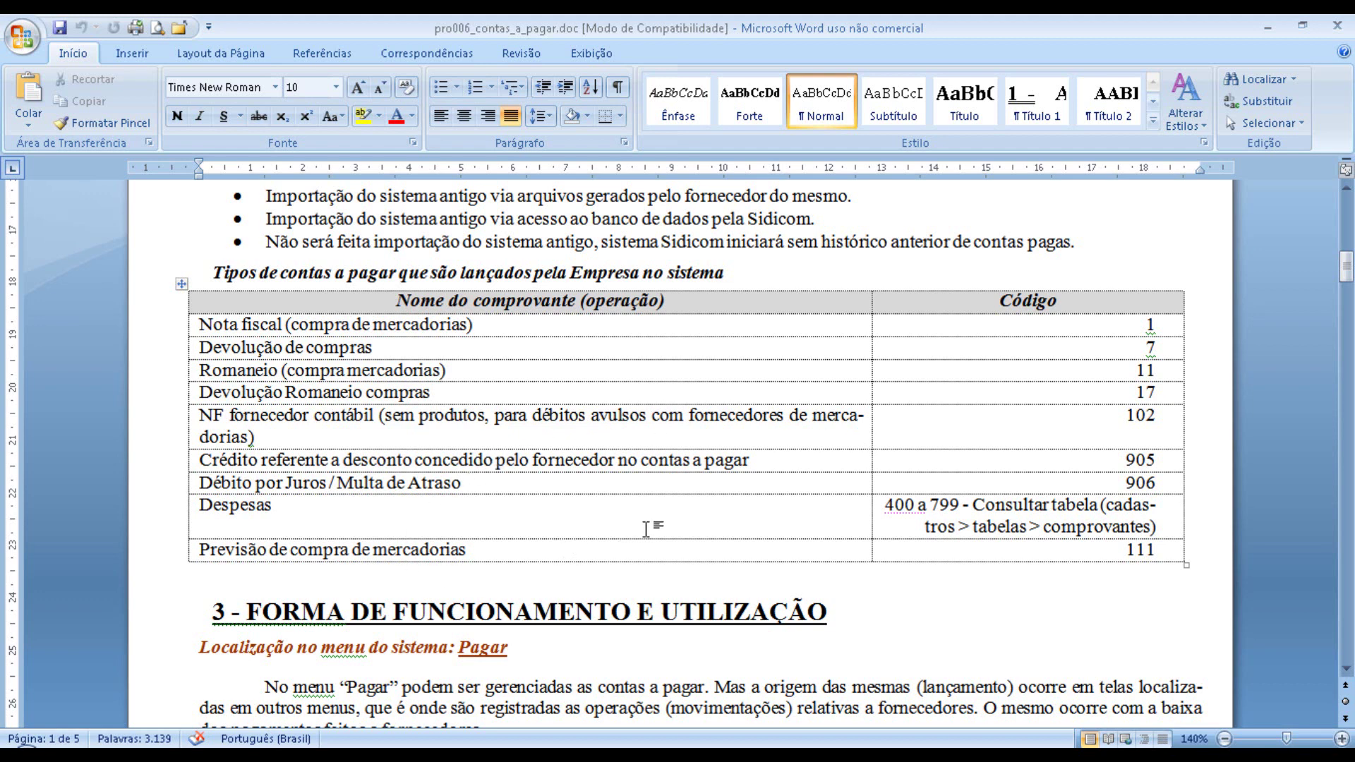
scroll(777, 480, "down", 4)
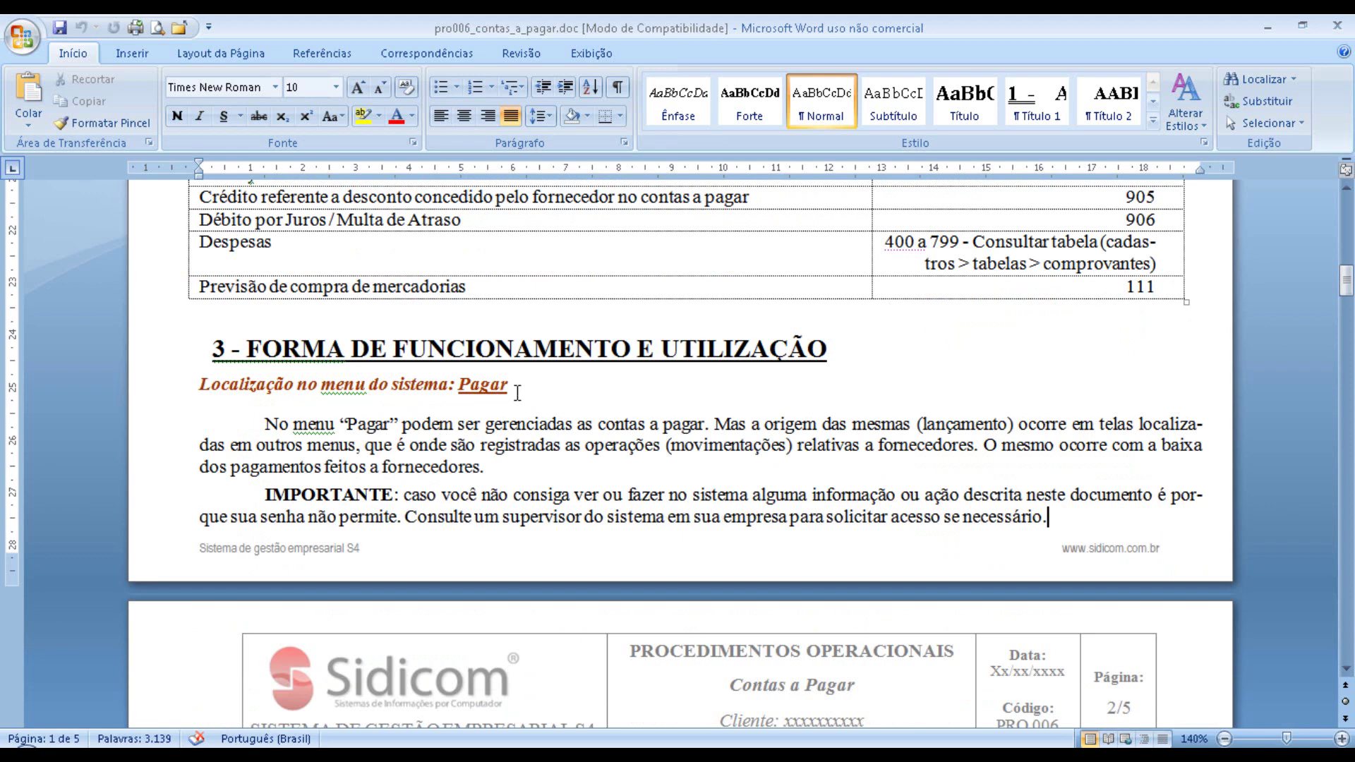
scroll(893, 445, "down", 1)
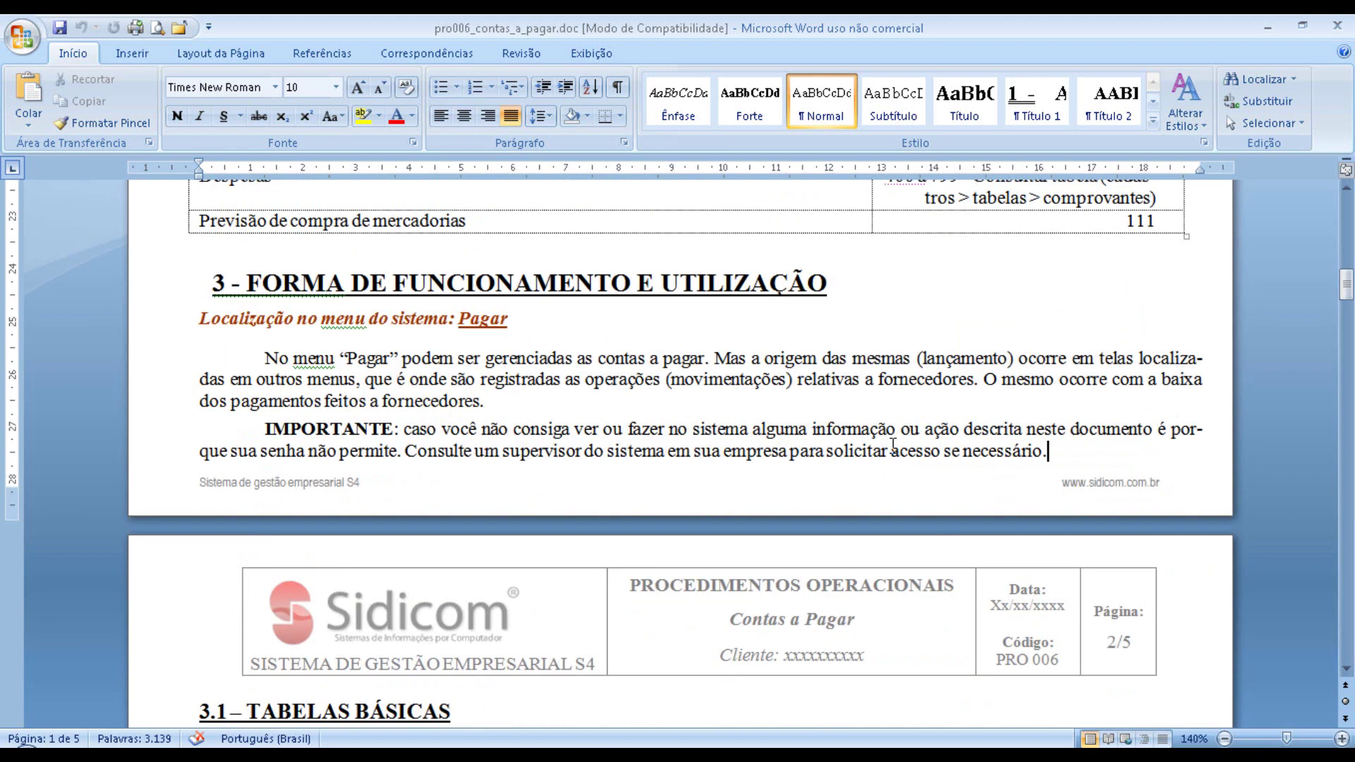
scroll(893, 444, "down", 2)
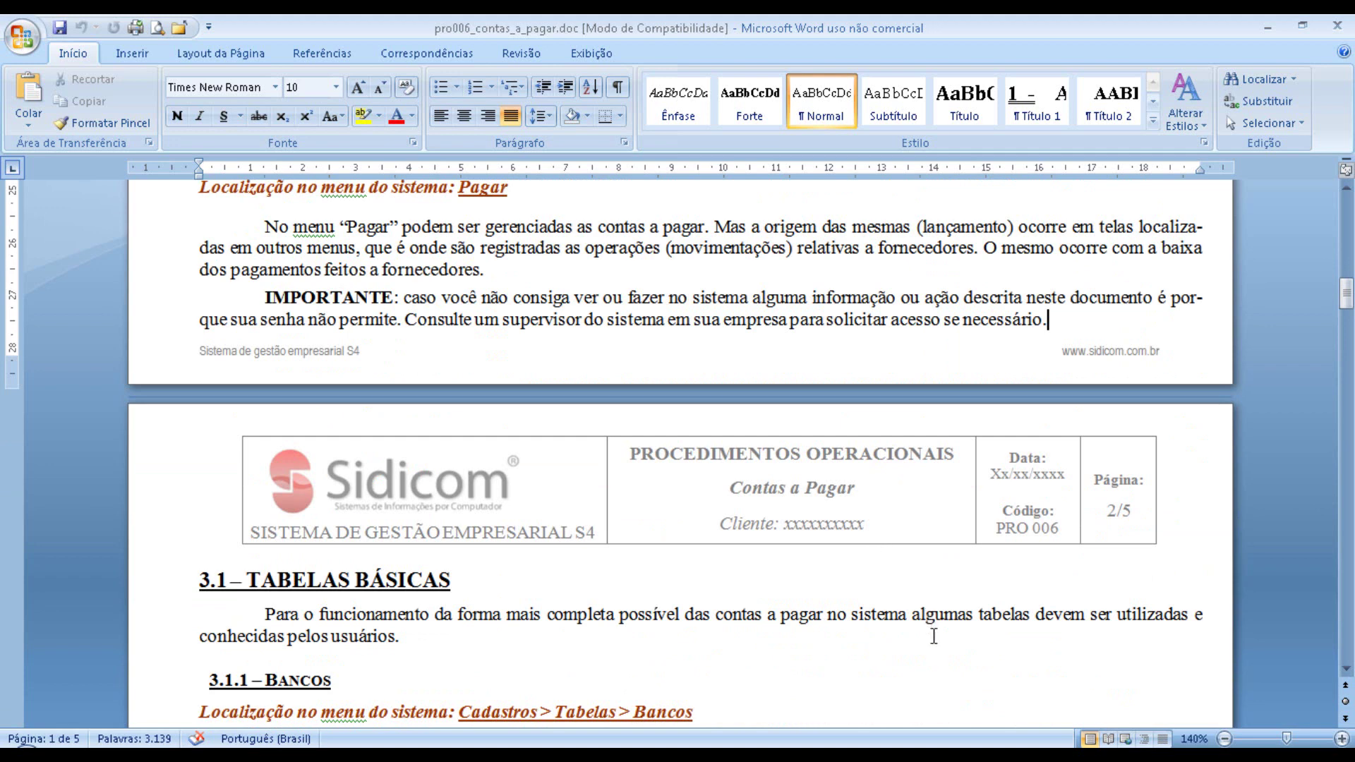
scroll(1019, 646, "down", 5)
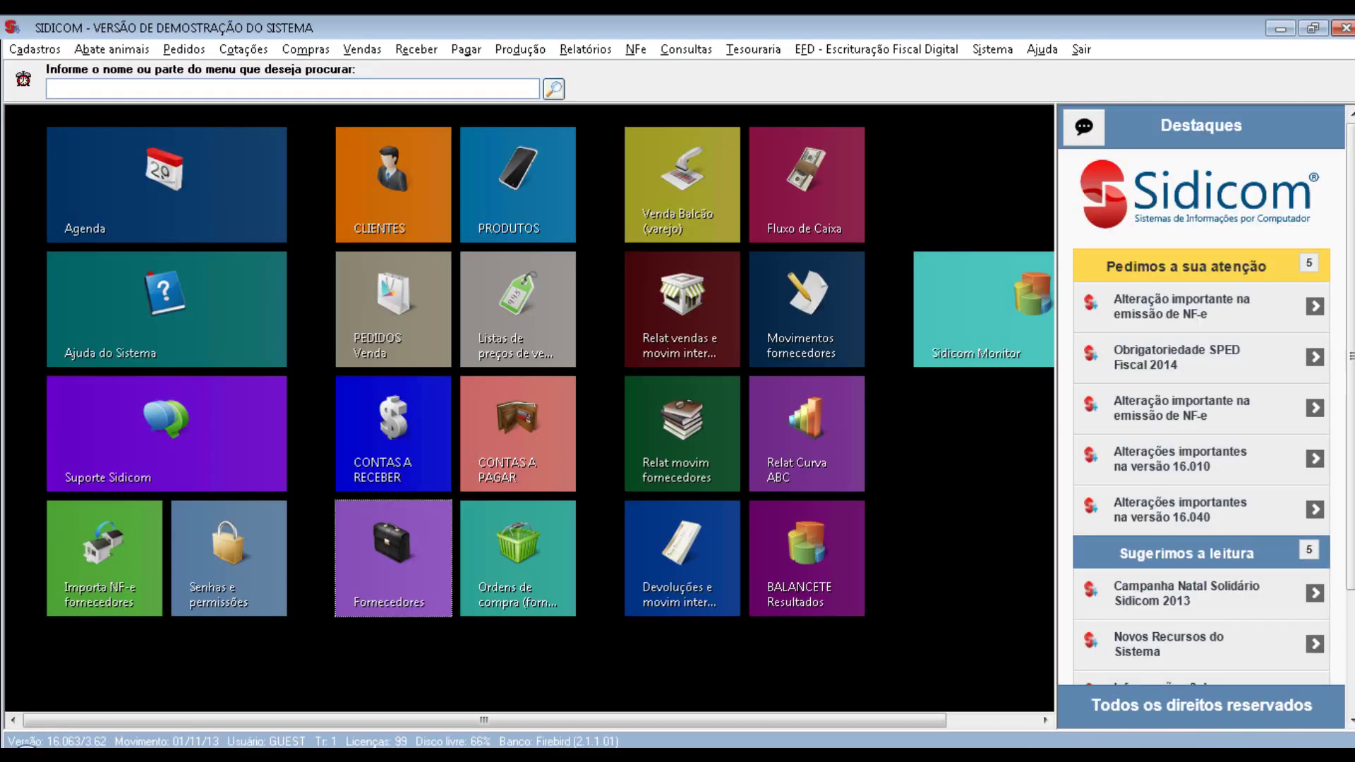
- Switch to the Sidicom system, open the Bancos table and go to its last records
left_click(44, 55)
mouse_move(68, 105)
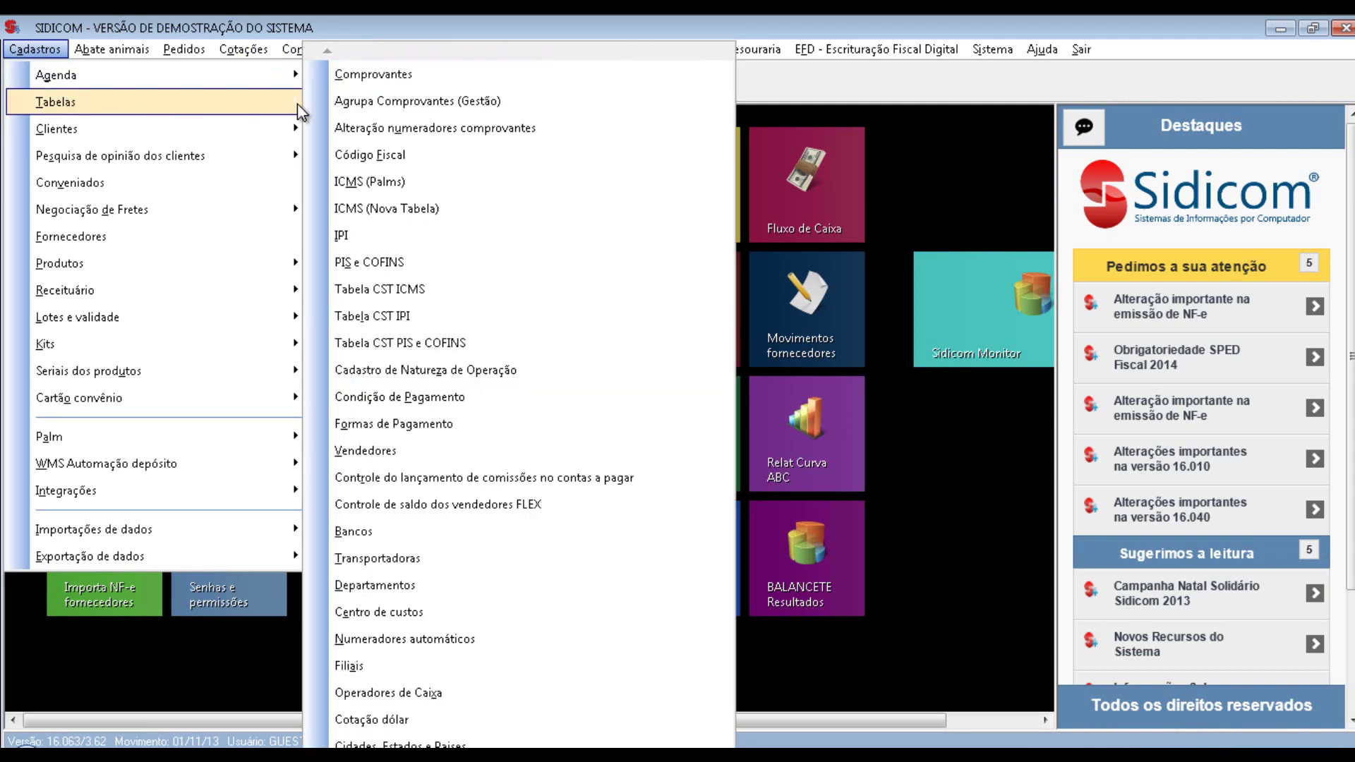
left_click(425, 543)
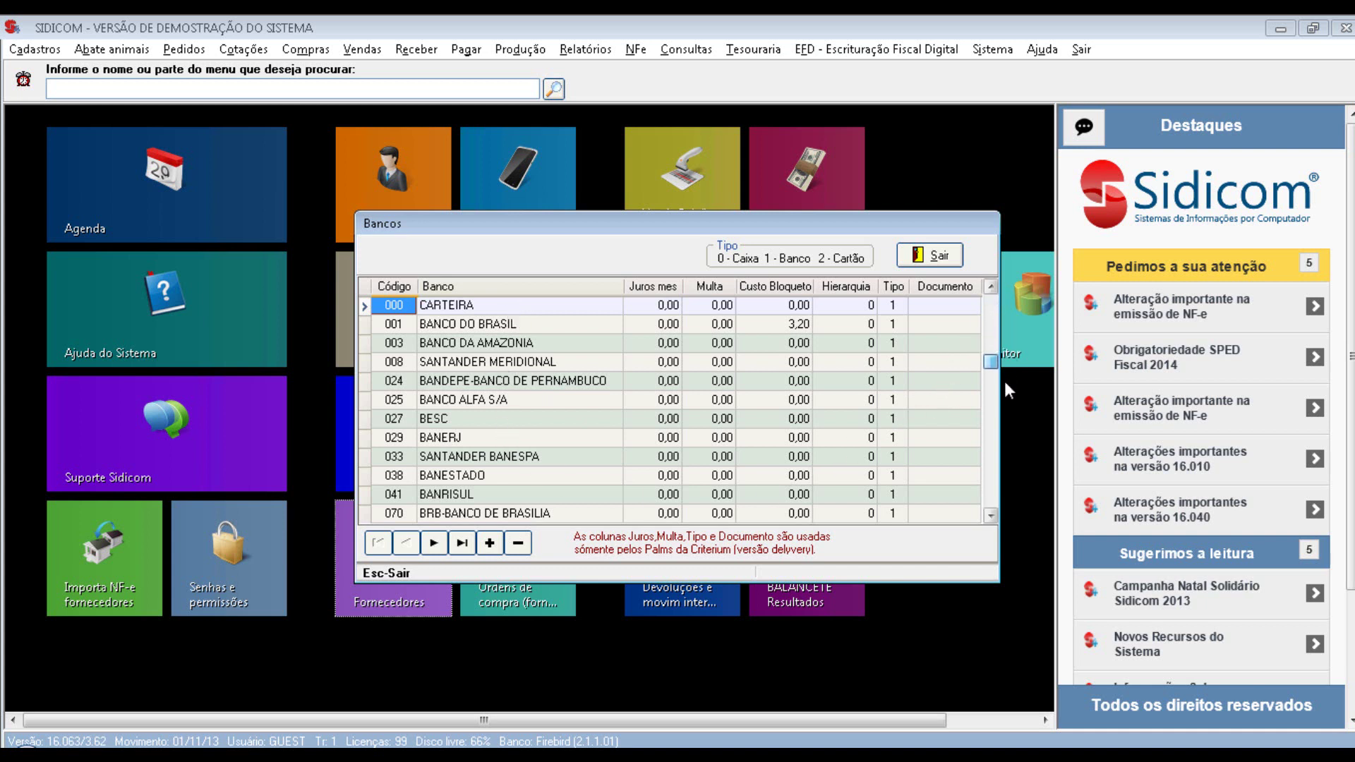
left_click_drag(1003, 378, 985, 534)
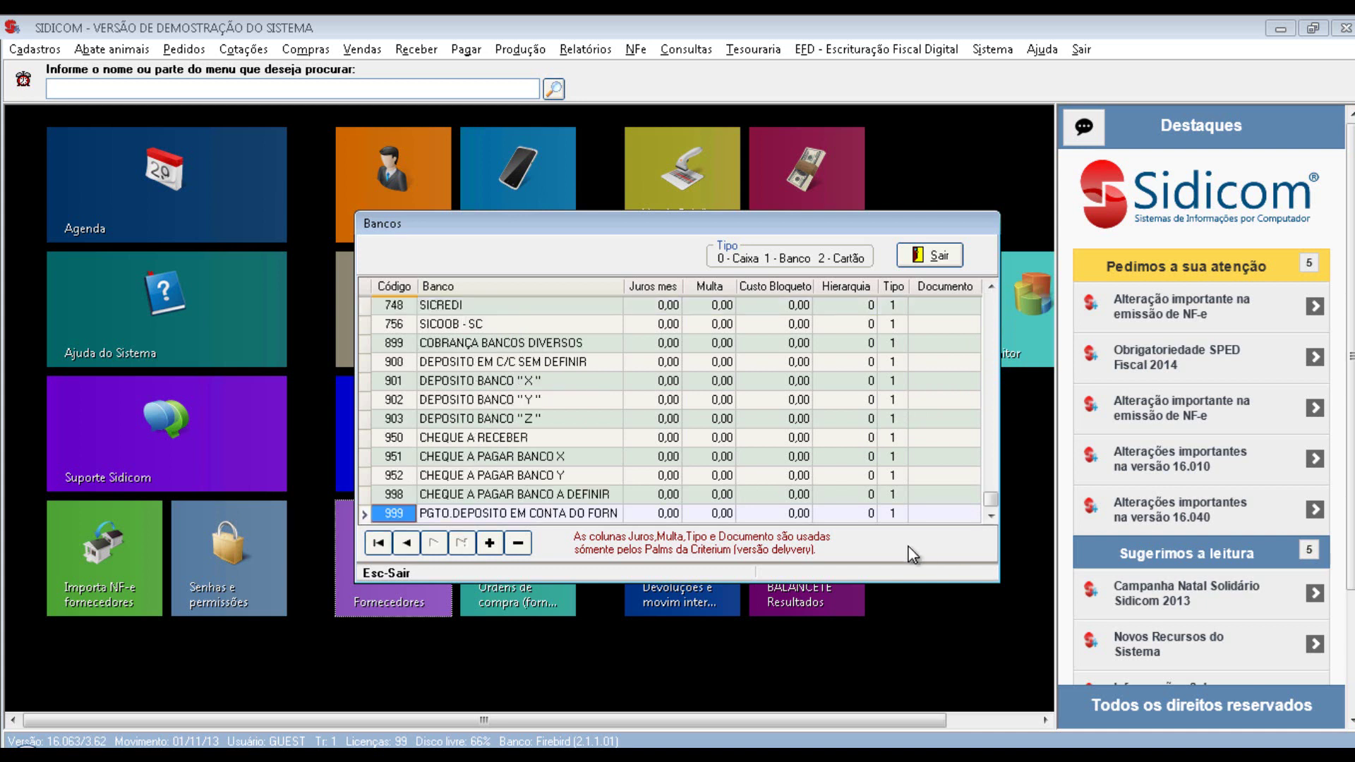
- Examine the "DEPOSITO BANCO" X and Y records and "CHEQUE A PAGAR BANCO X", and close the Bancos table
left_click(578, 380)
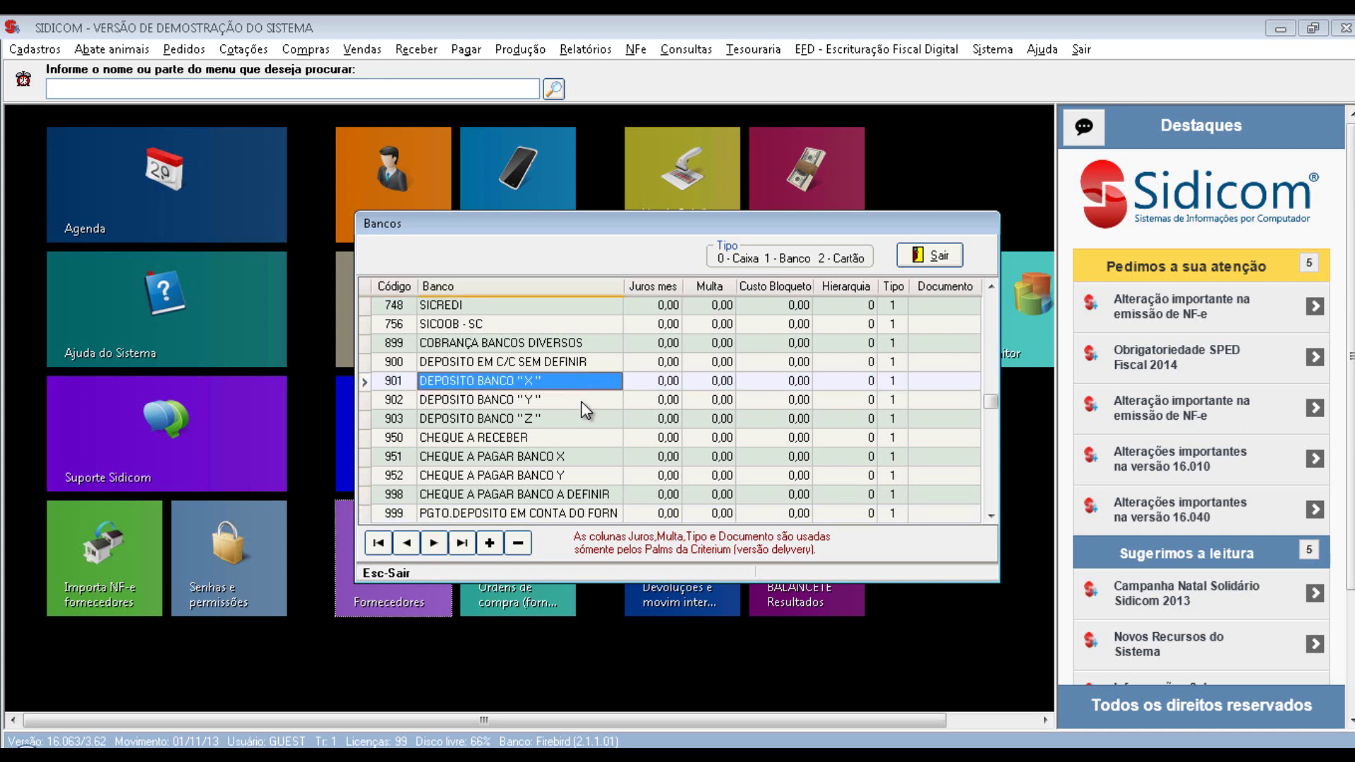
left_click(584, 401)
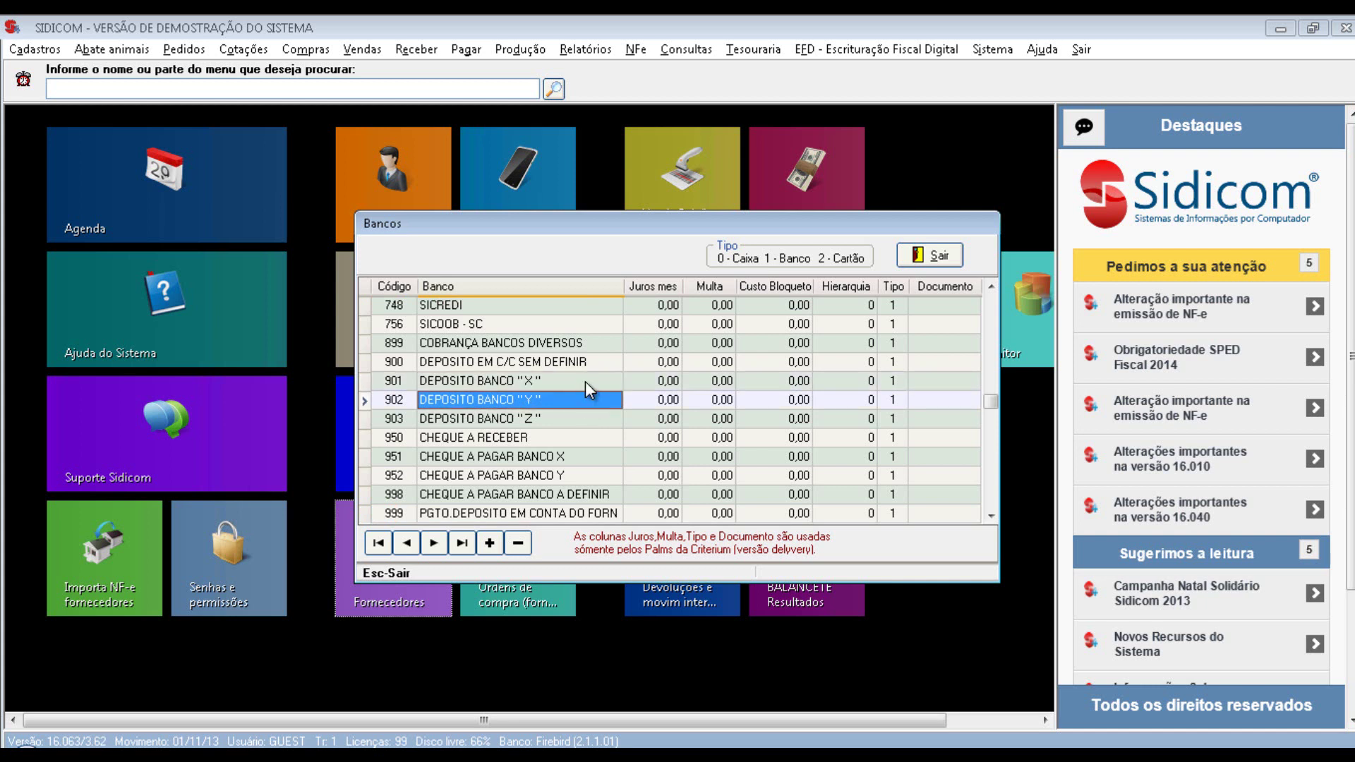
left_click(585, 381)
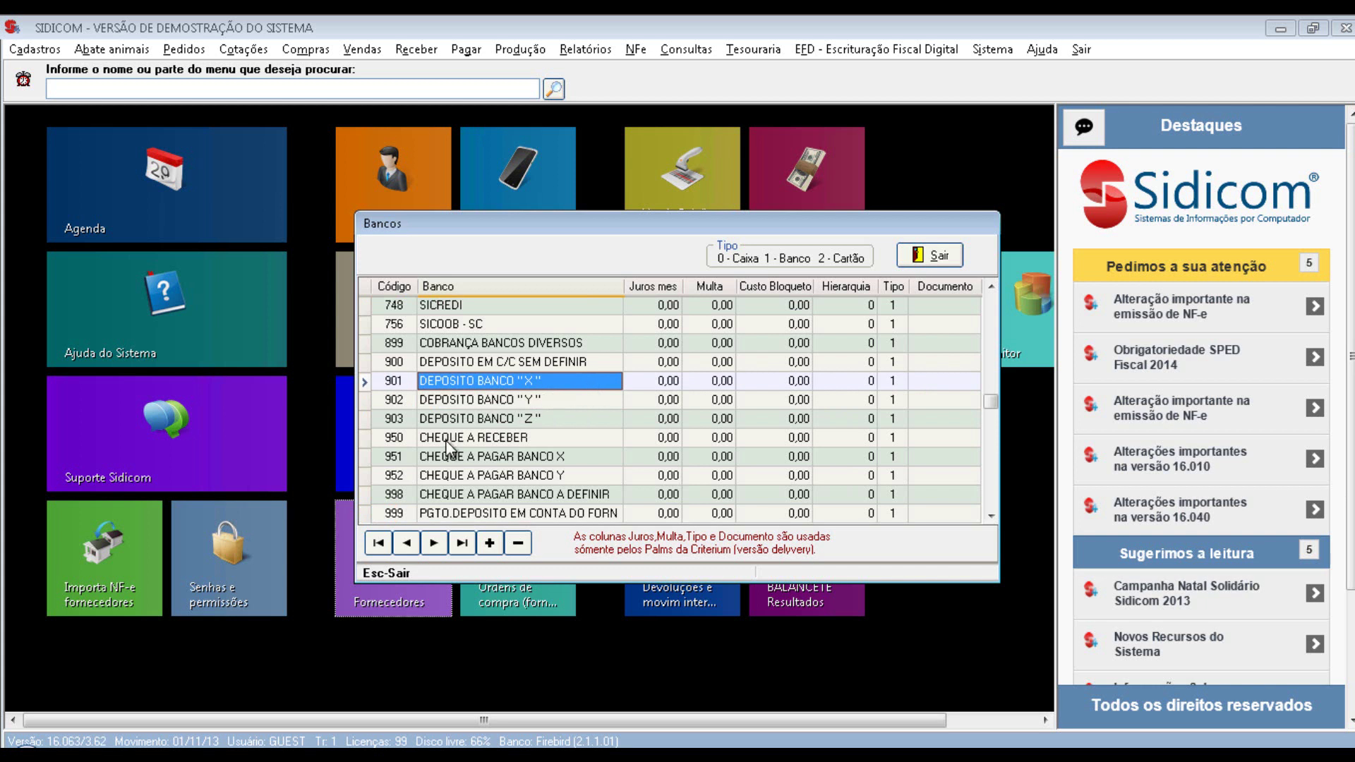
left_click(527, 456)
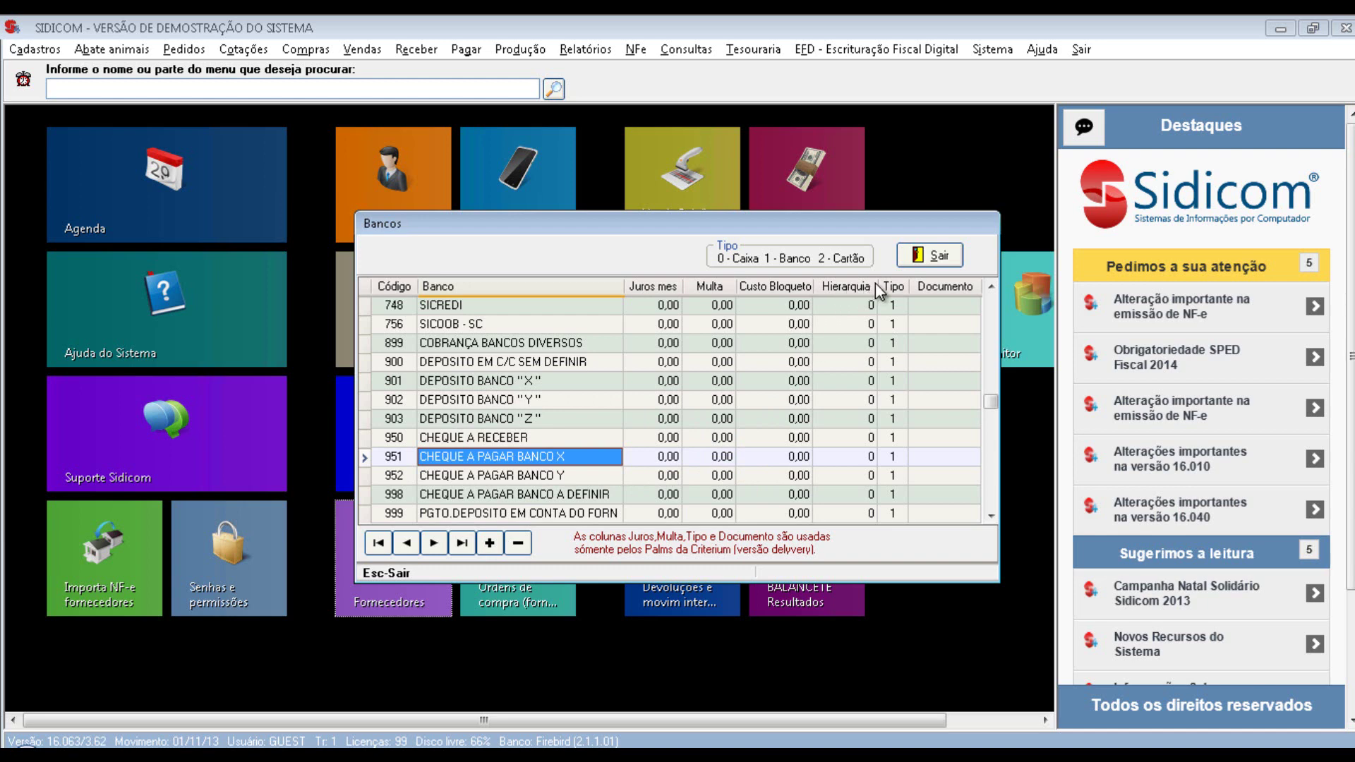
left_click(924, 257)
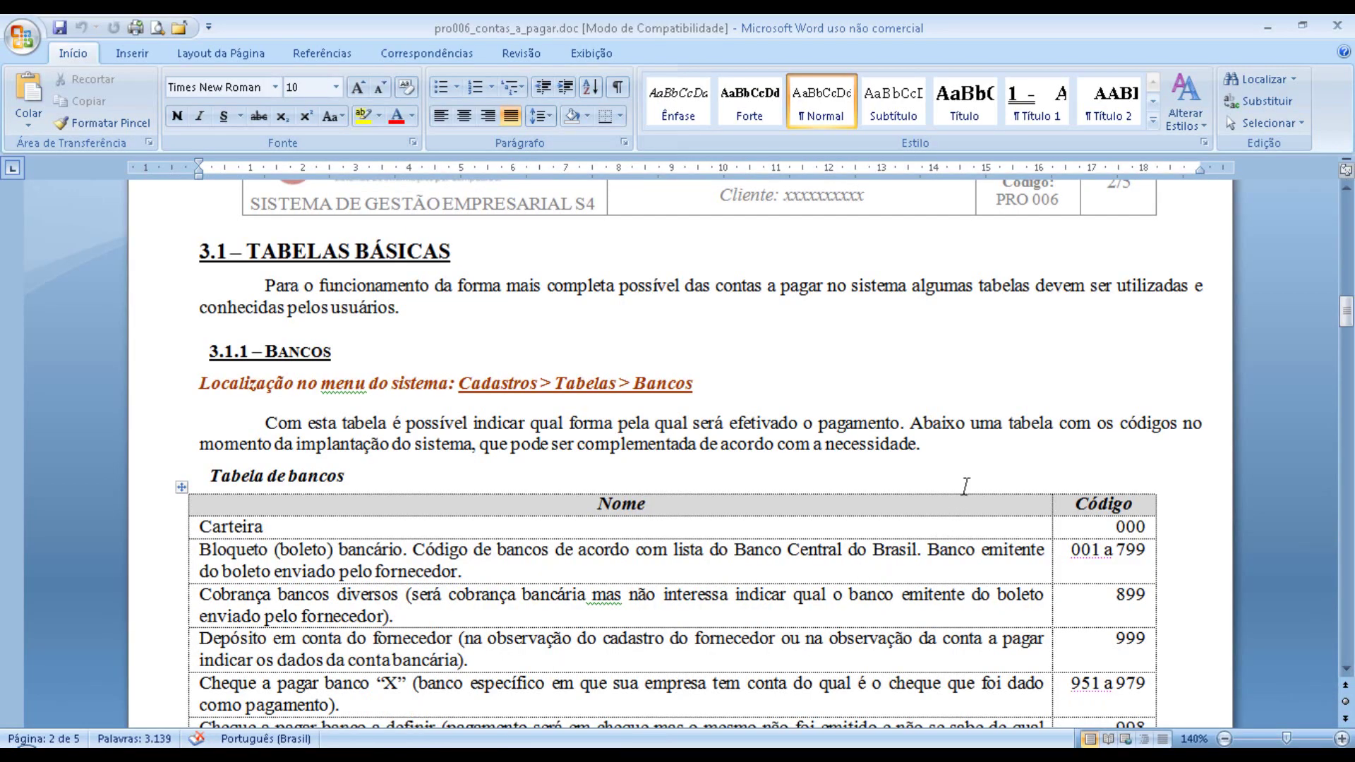
- In the Word procedure document, read from the bank codes table through section 3.2 on including accounts payable
scroll(965, 476, "down", 5)
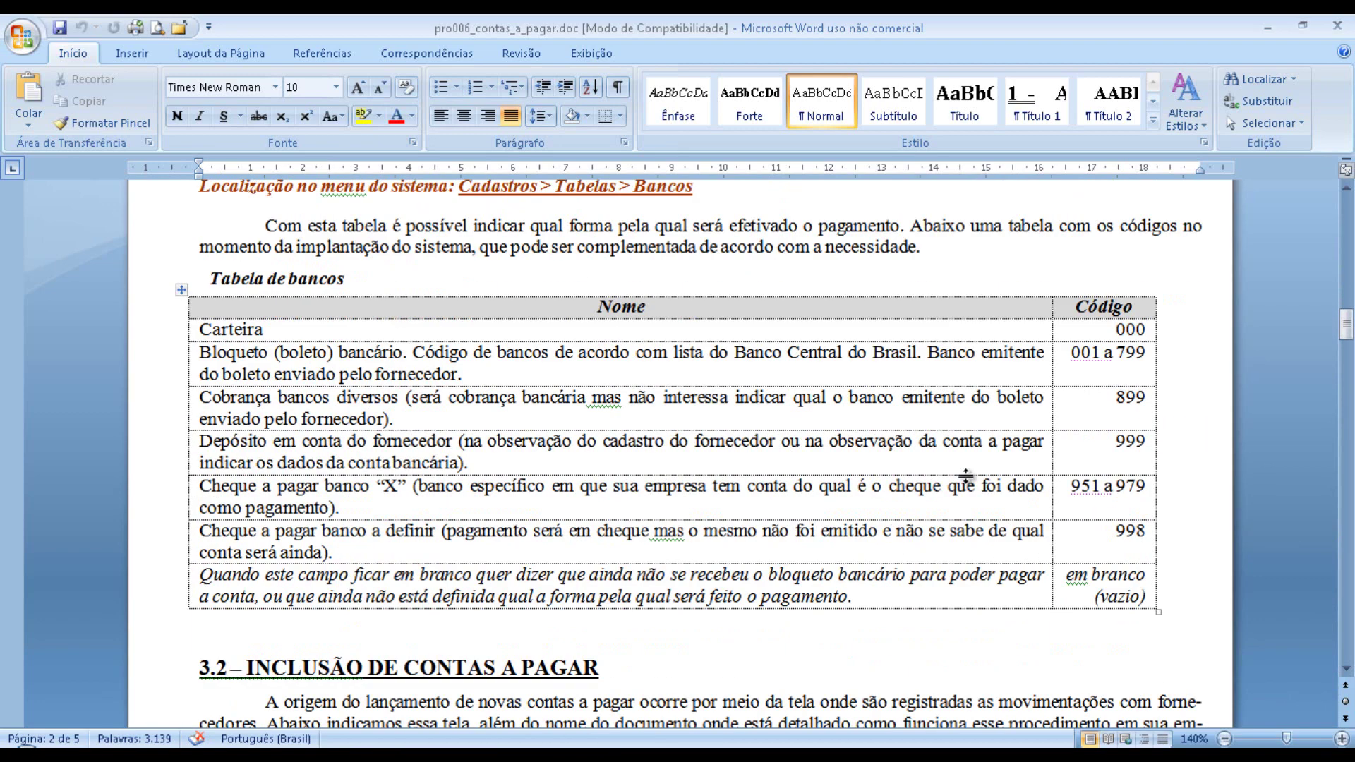
scroll(965, 476, "down", 5)
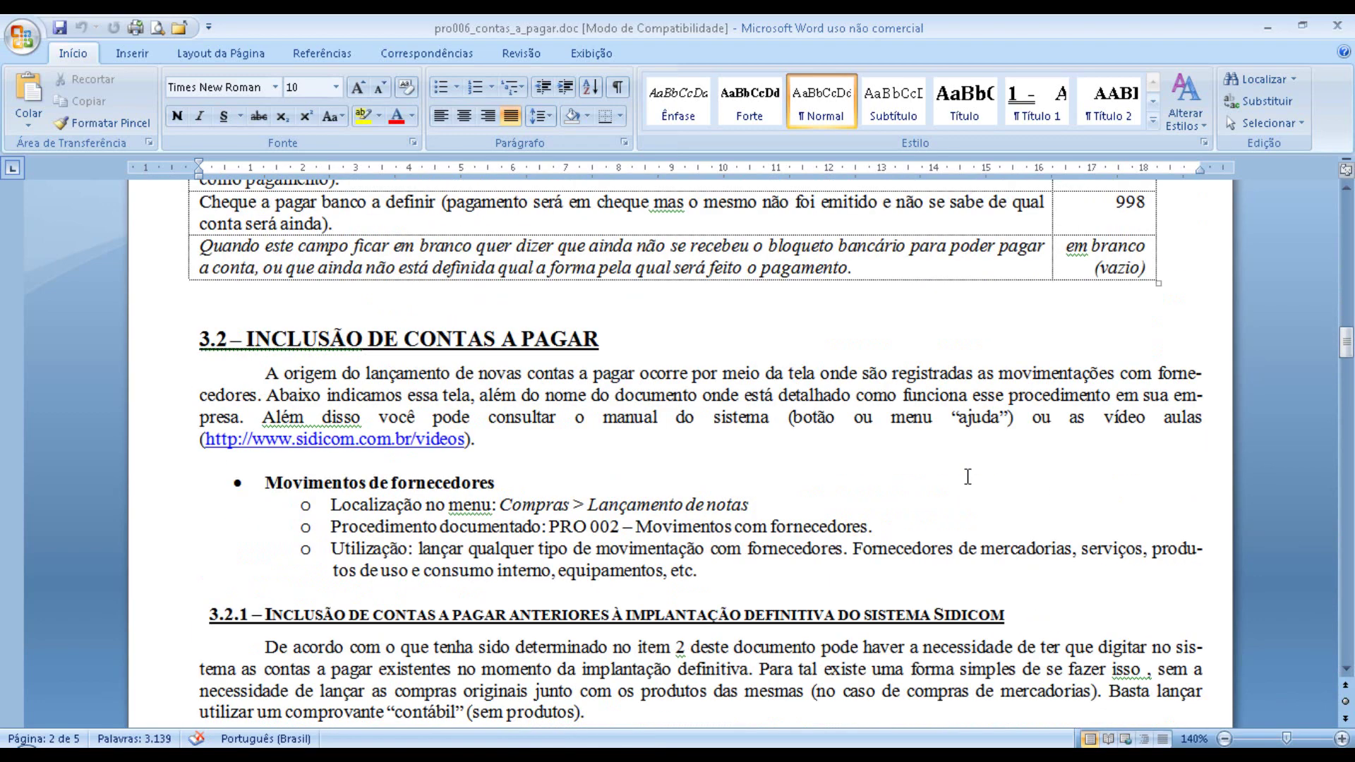
scroll(968, 476, "down", 1)
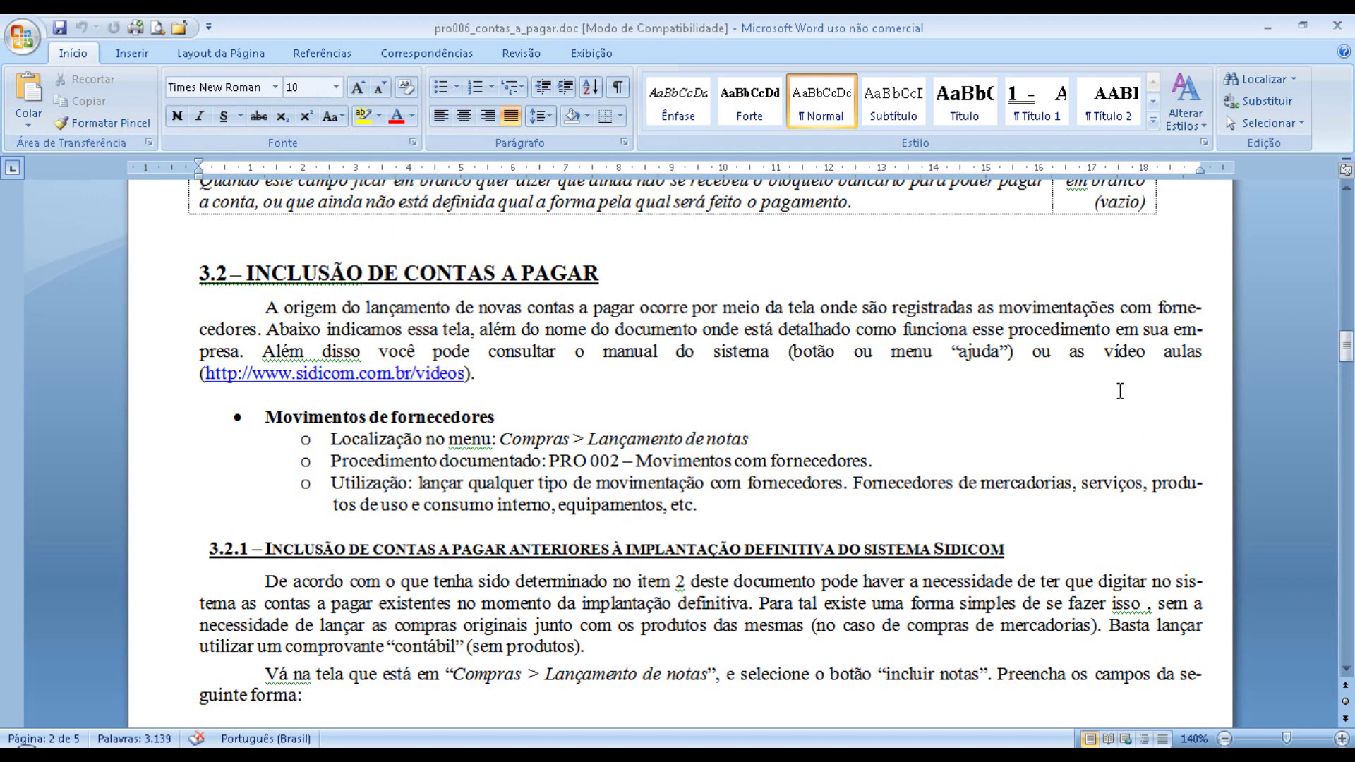
scroll(1119, 392, "down", 4)
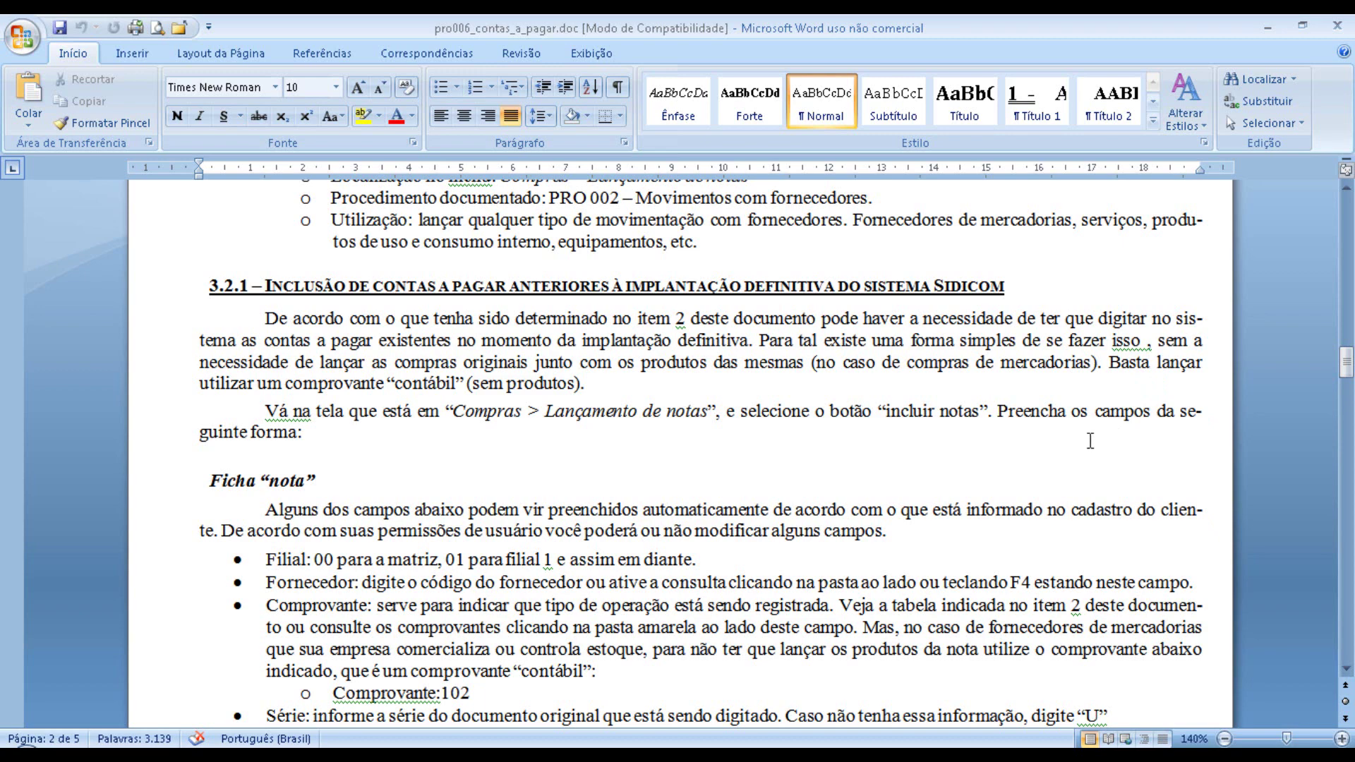
scroll(1090, 412, "down", 3)
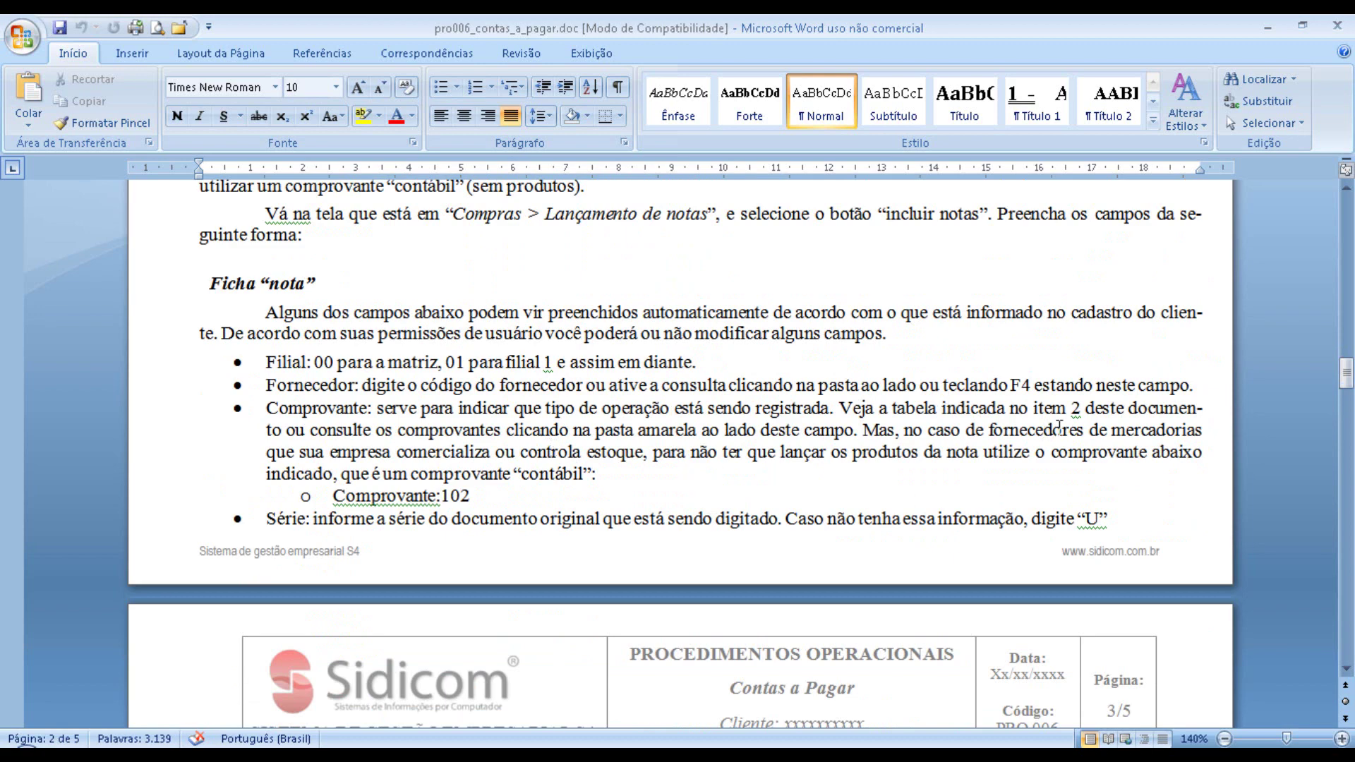
scroll(1058, 423, "down", 6)
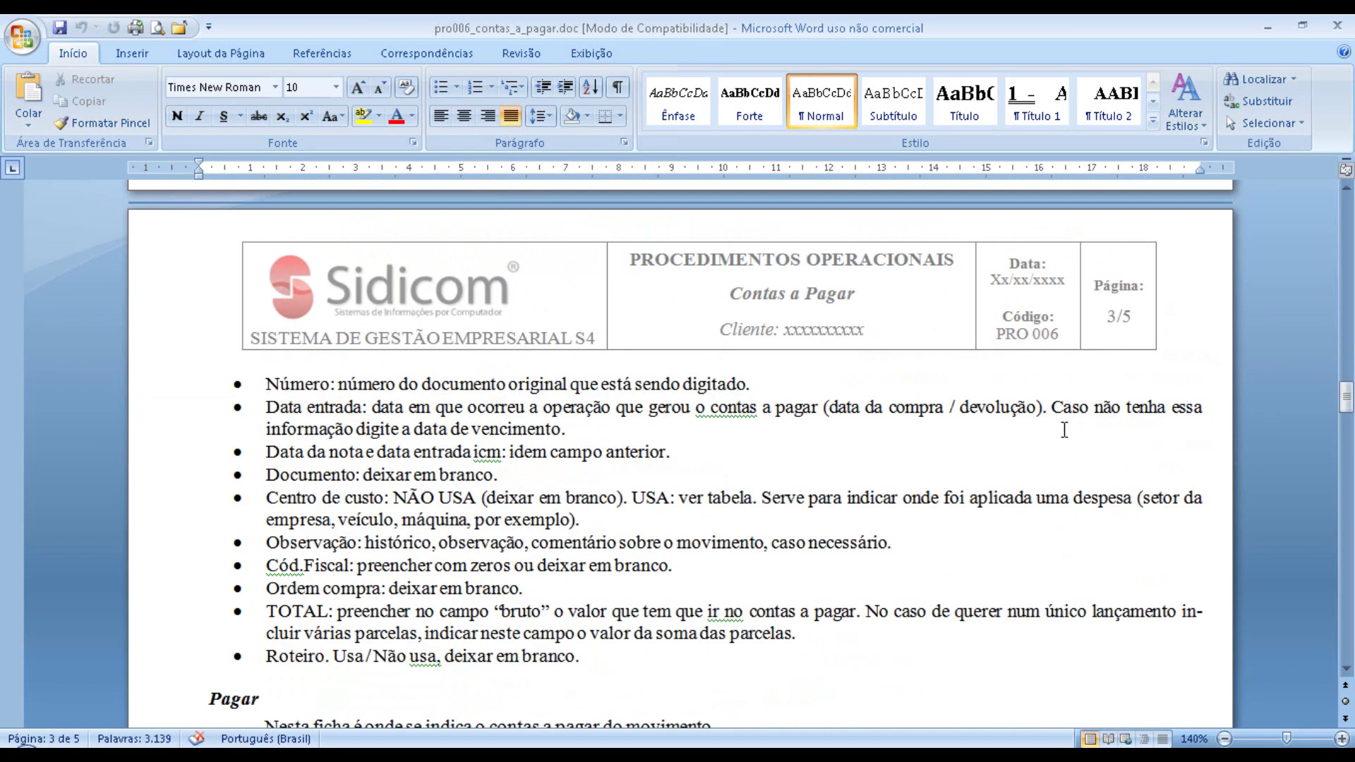
scroll(1048, 428, "down", 4)
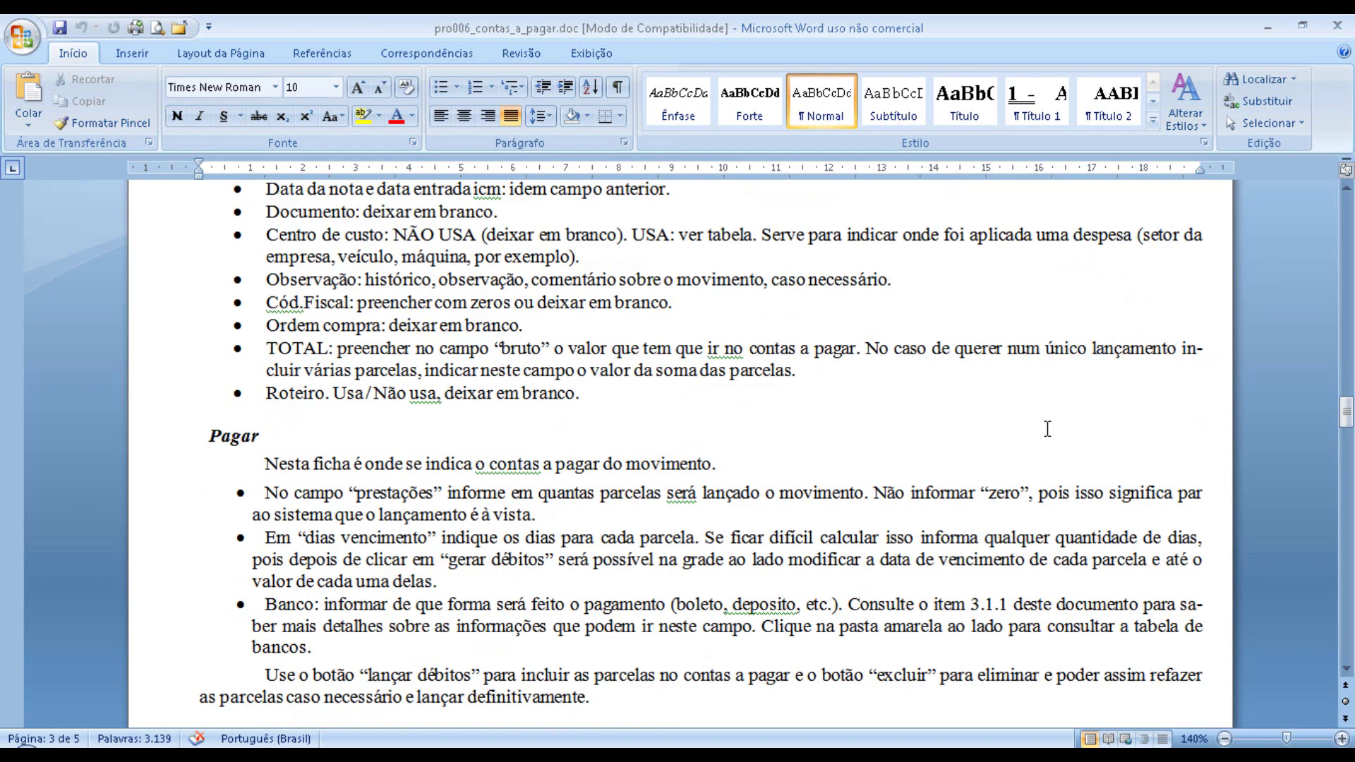
scroll(1047, 428, "down", 6)
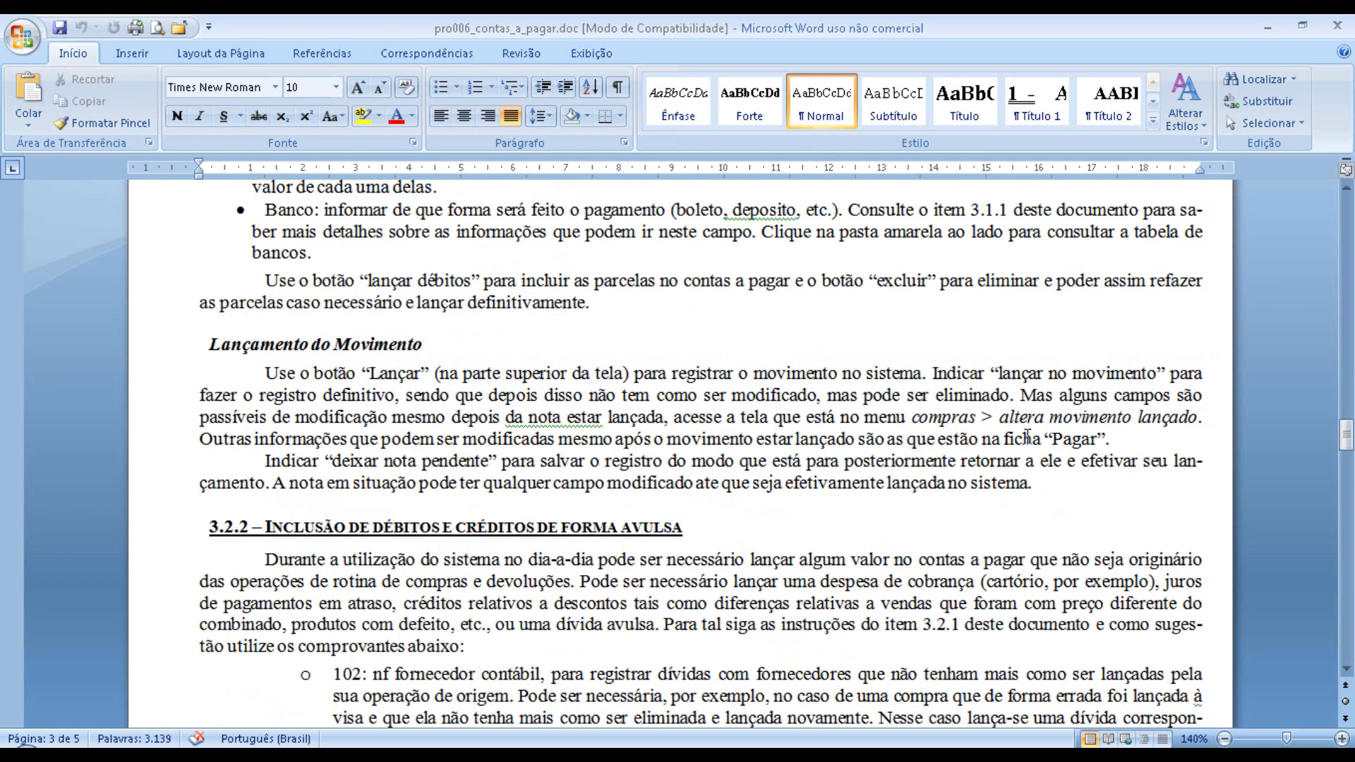
- Skim sections 3.3 to 6 on payments, cheques, reports, schedule and conformity, and return to the document's first page
scroll(1000, 452, "down", 8)
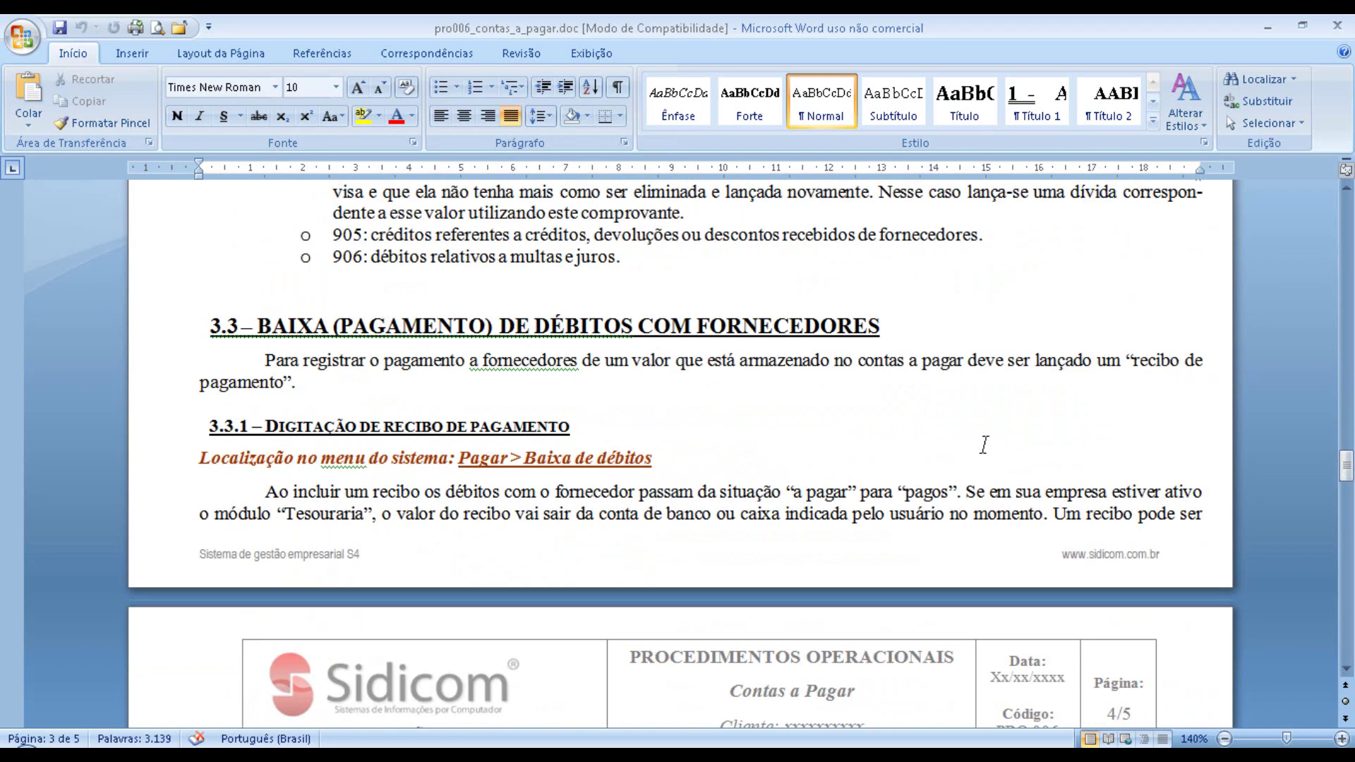
scroll(984, 445, "down", 12)
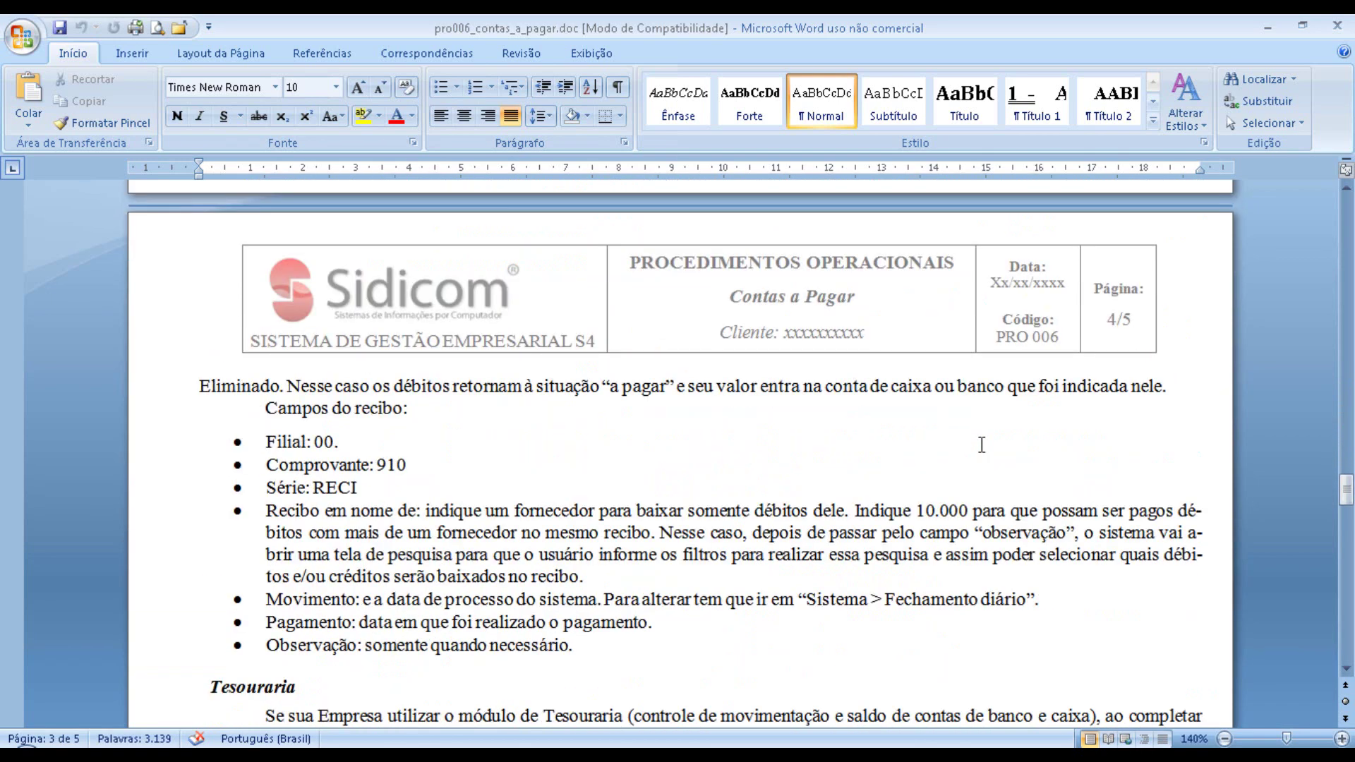
scroll(980, 444, "down", 7)
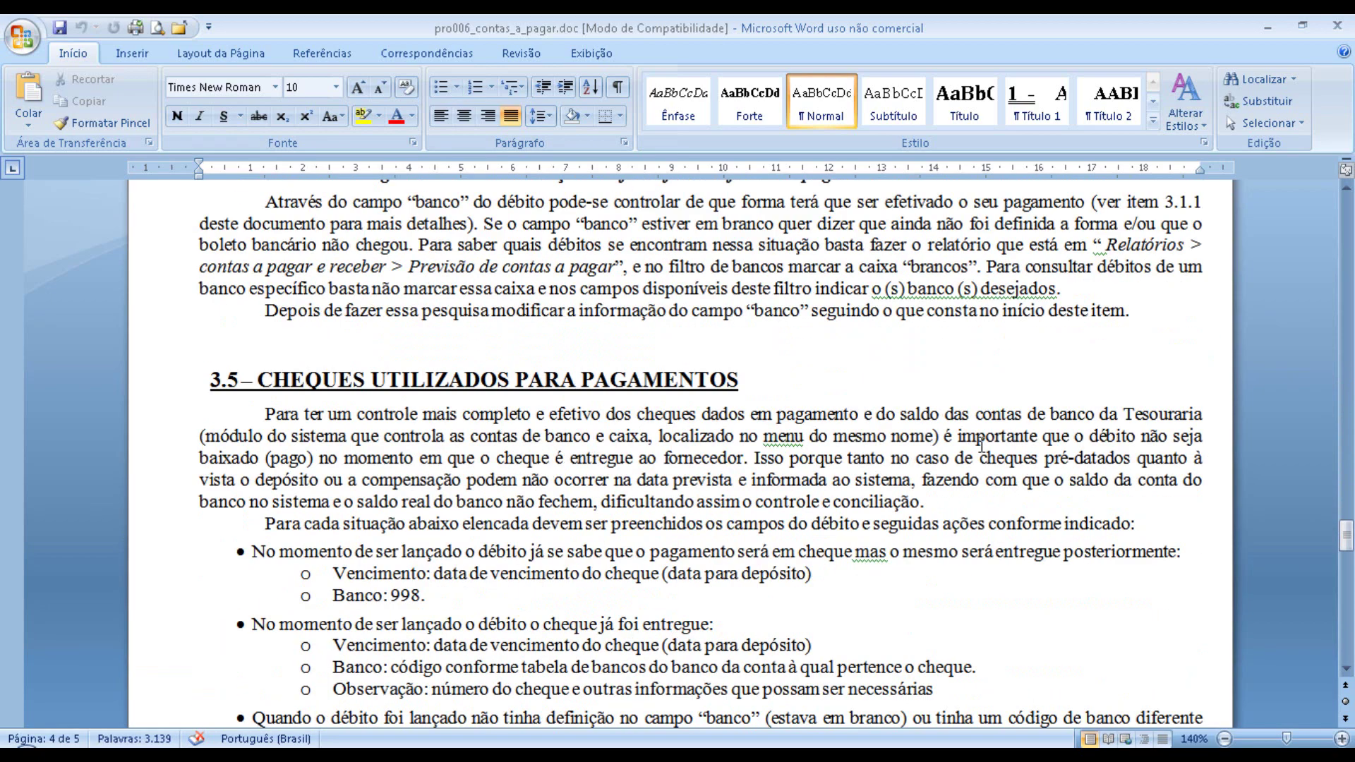
scroll(981, 445, "down", 13)
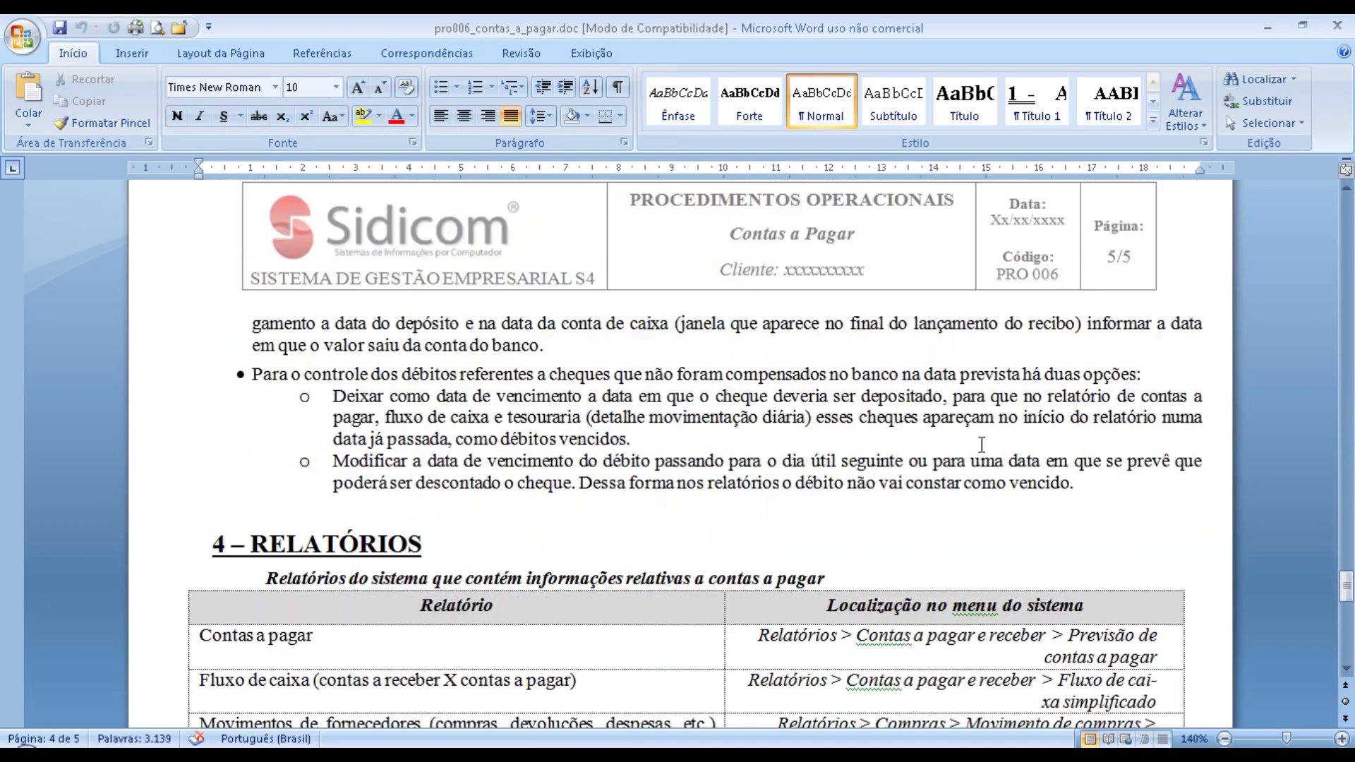
scroll(981, 445, "down", 10)
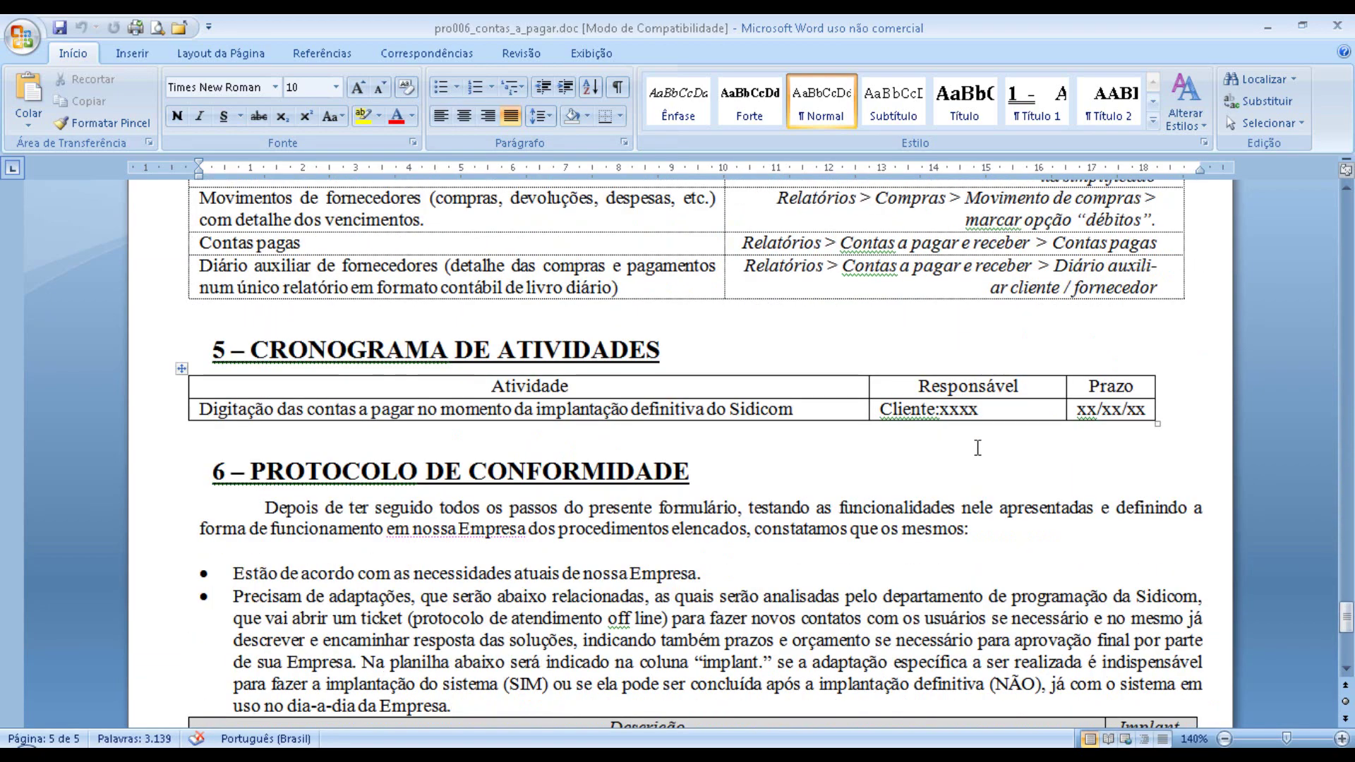
scroll(973, 448, "down", 2)
scroll(973, 448, "up", 4)
left_click_drag(1346, 619, 1349, 203)
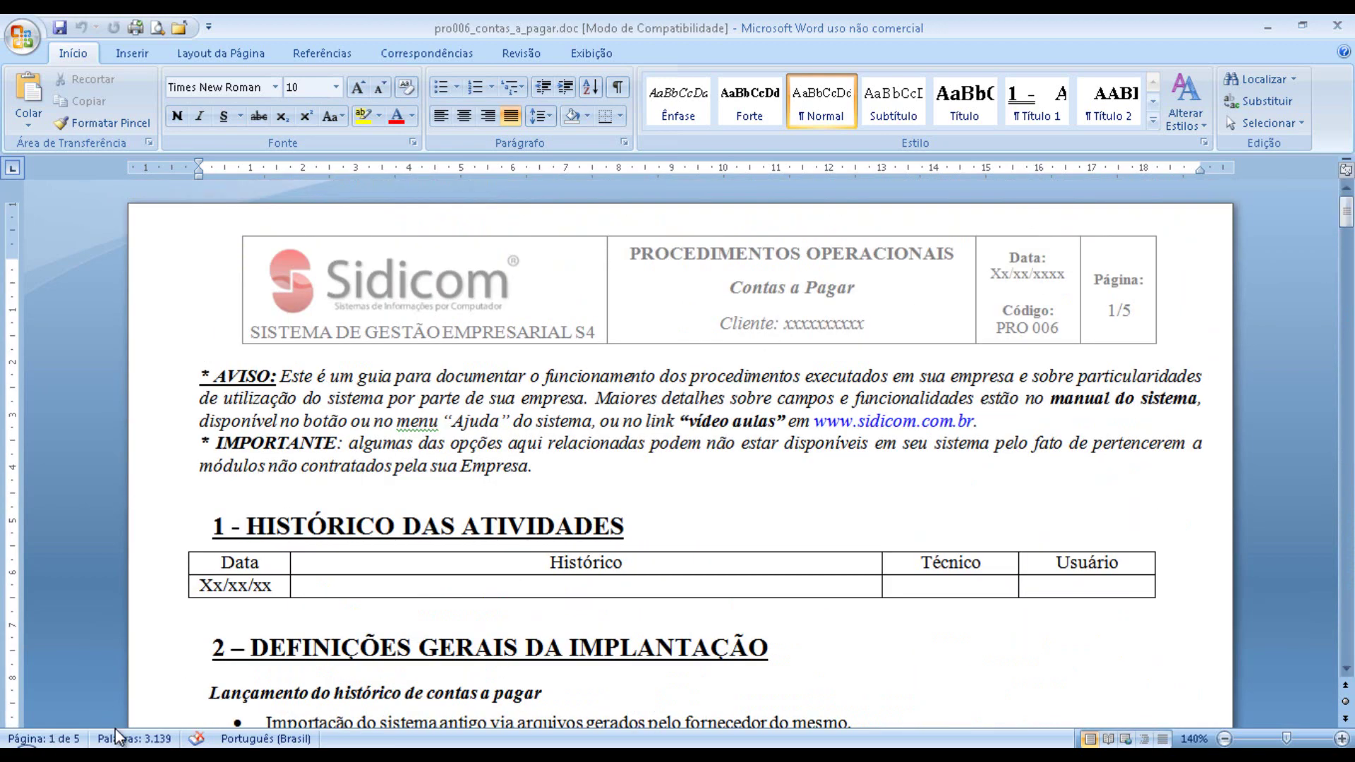
- Switch to the Sidicom system and open the Previsão de contas a Pagar report for accounts payable
key("alt+Tab")
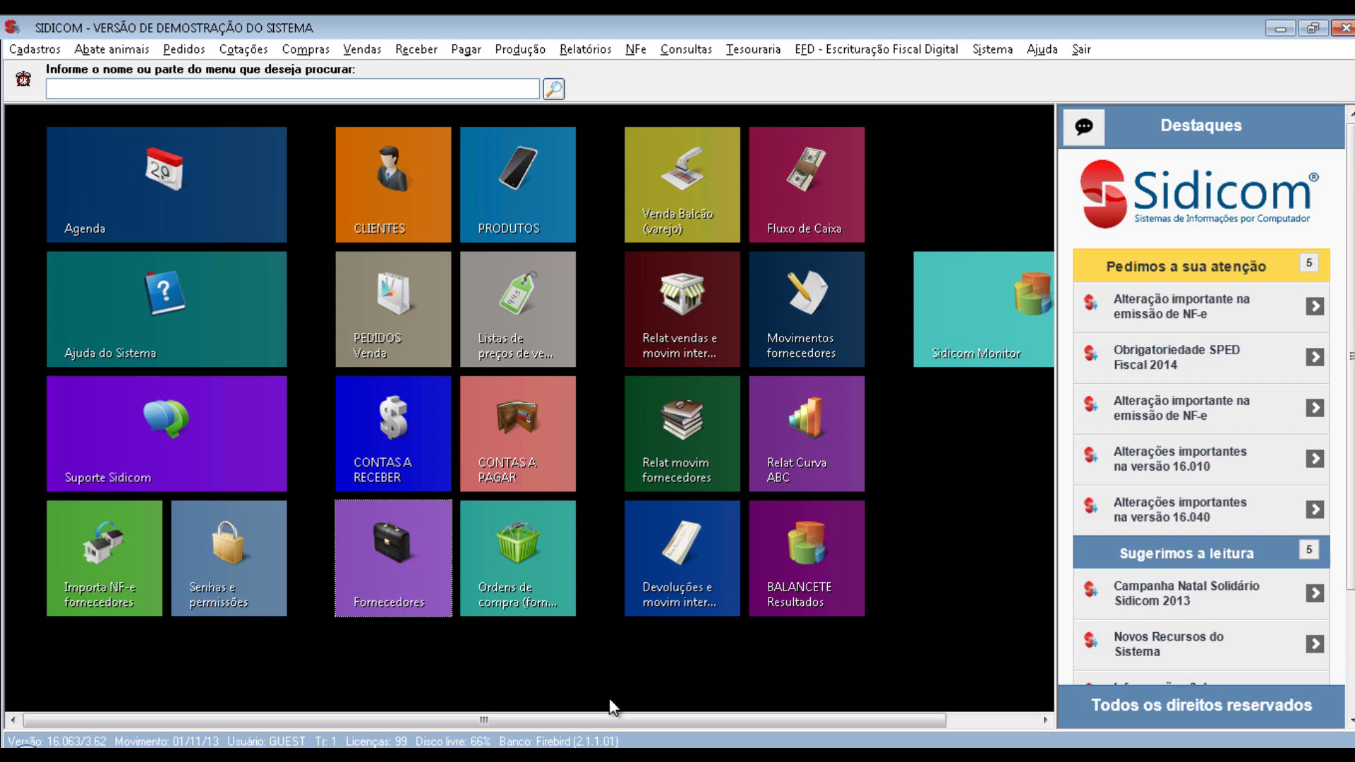
left_click(597, 52)
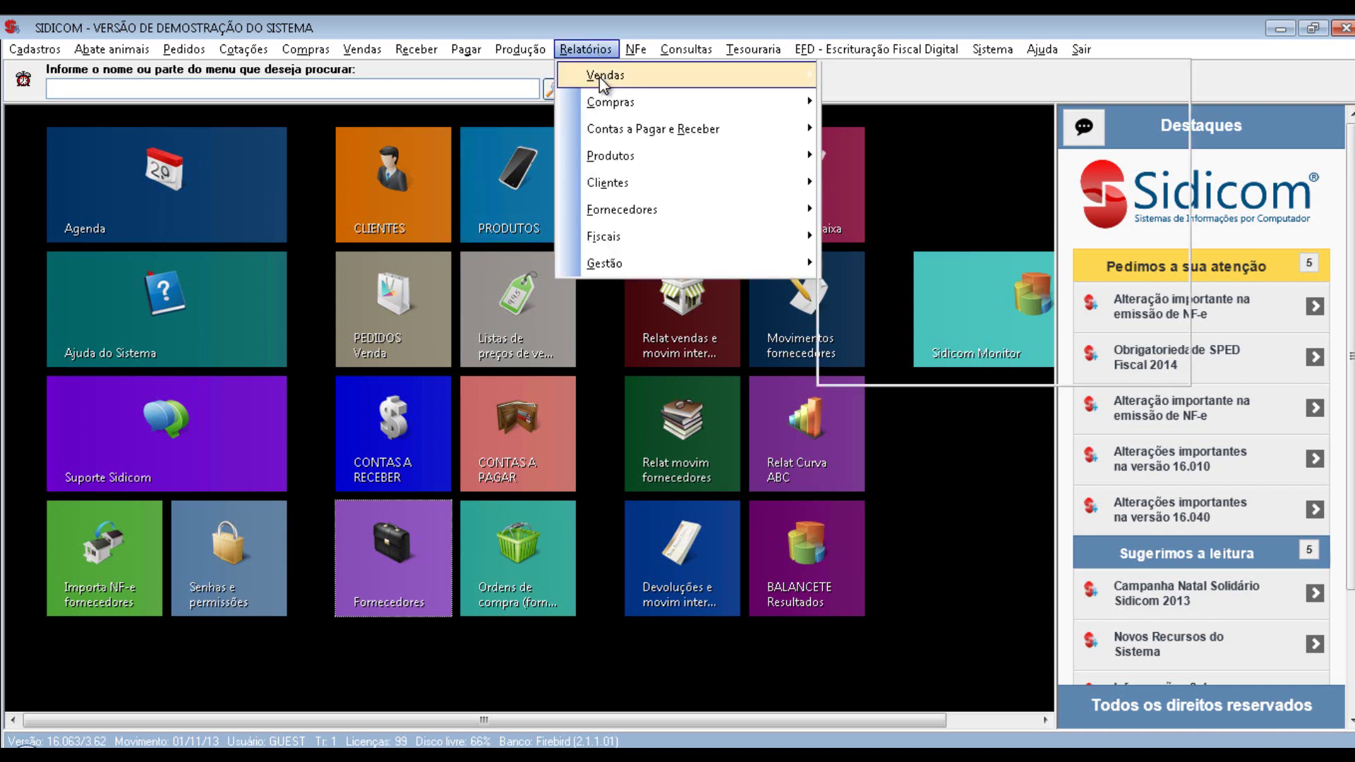
mouse_move(616, 139)
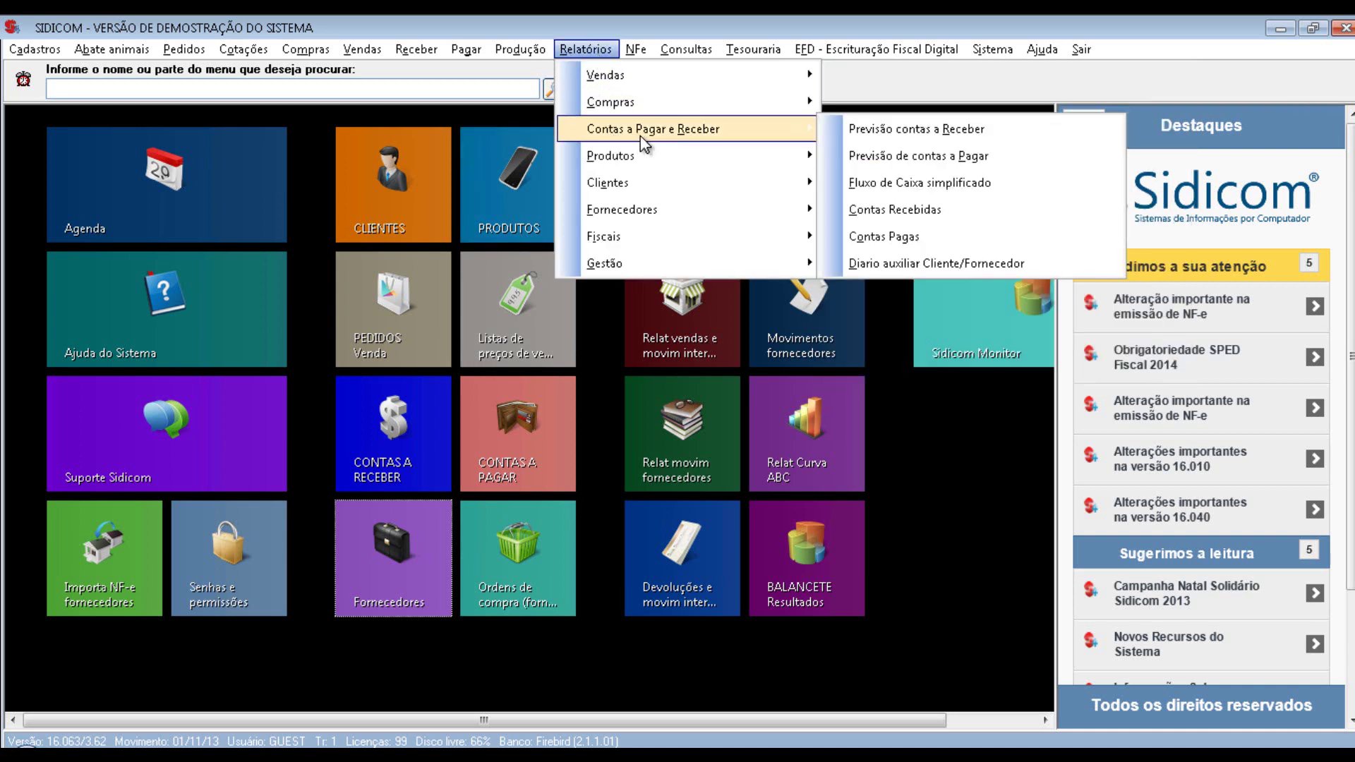
left_click(923, 158)
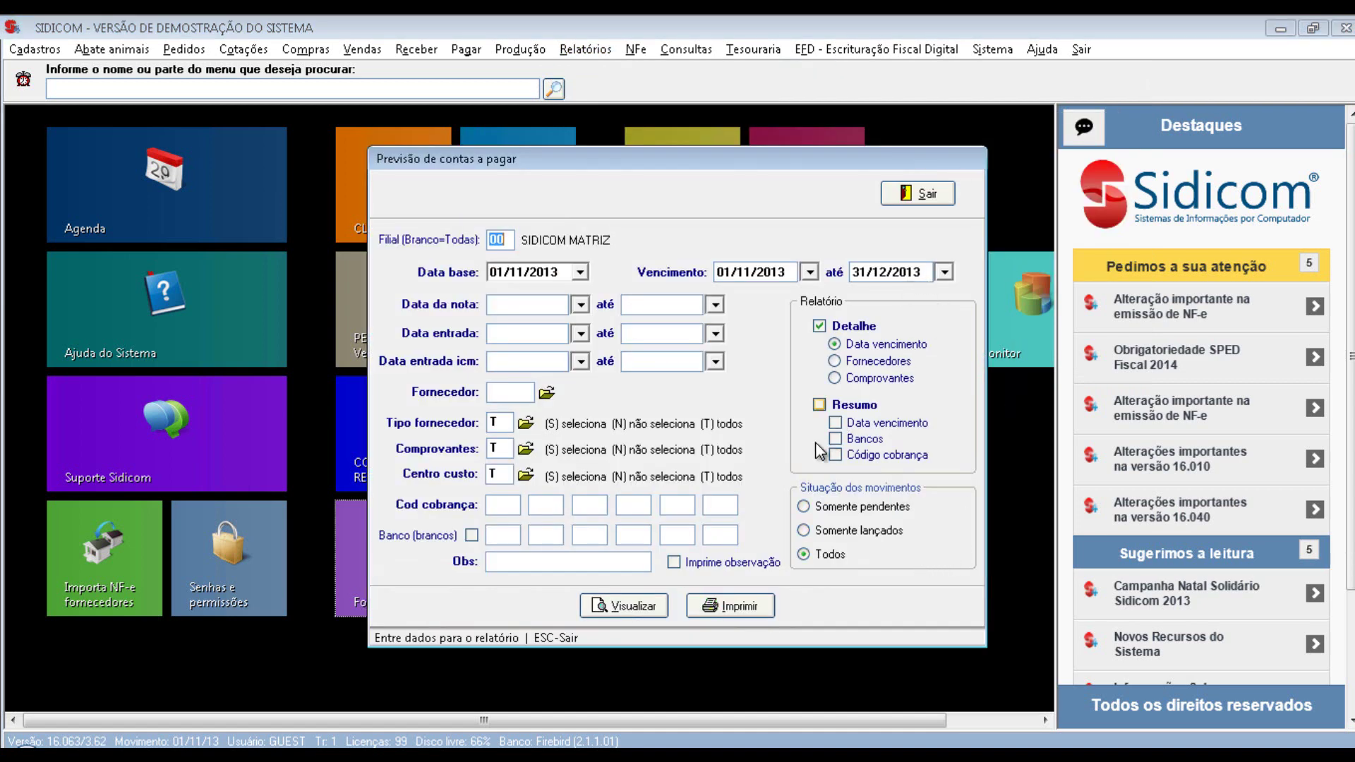
- Preview the payables forecast for due dates 01/11/2013 to 31/12/2013, read it through to the grand total, and close the preview
left_click(613, 611)
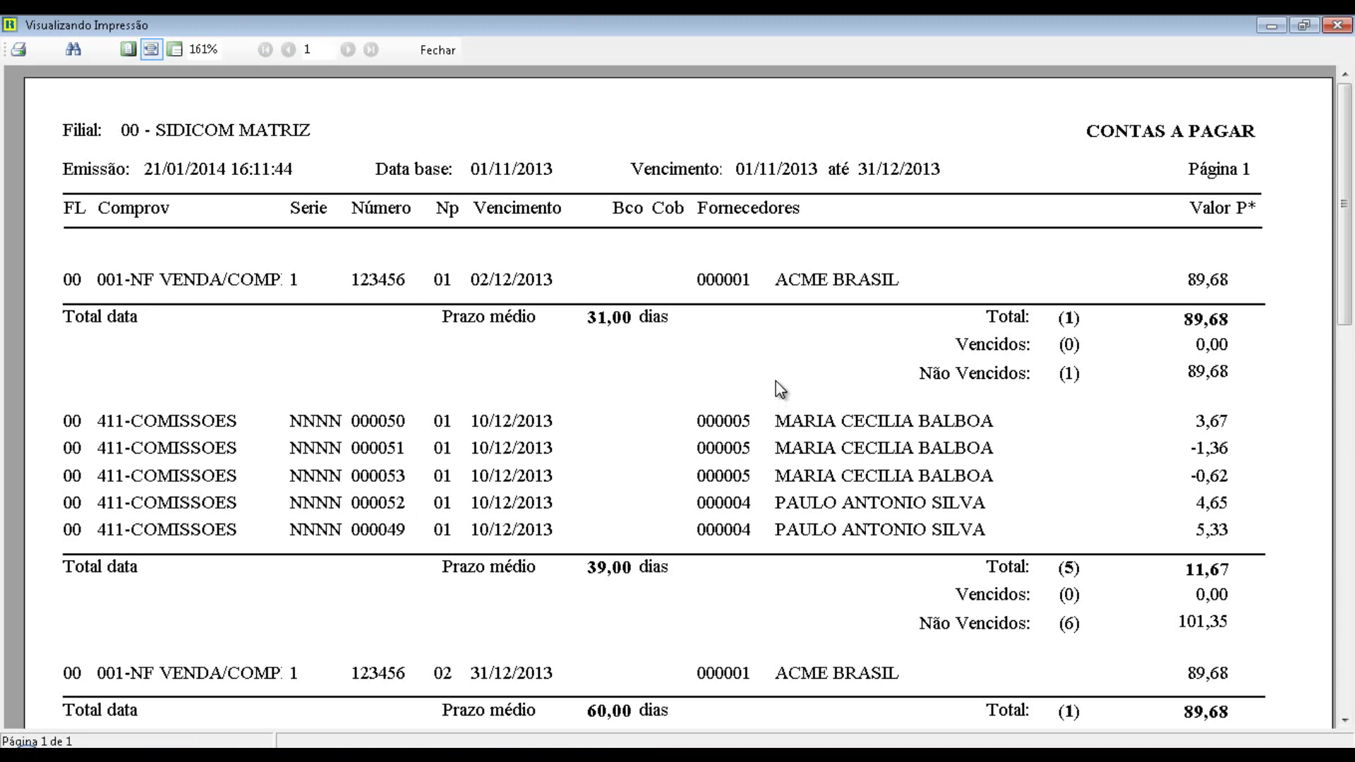
scroll(780, 372, "down", 1)
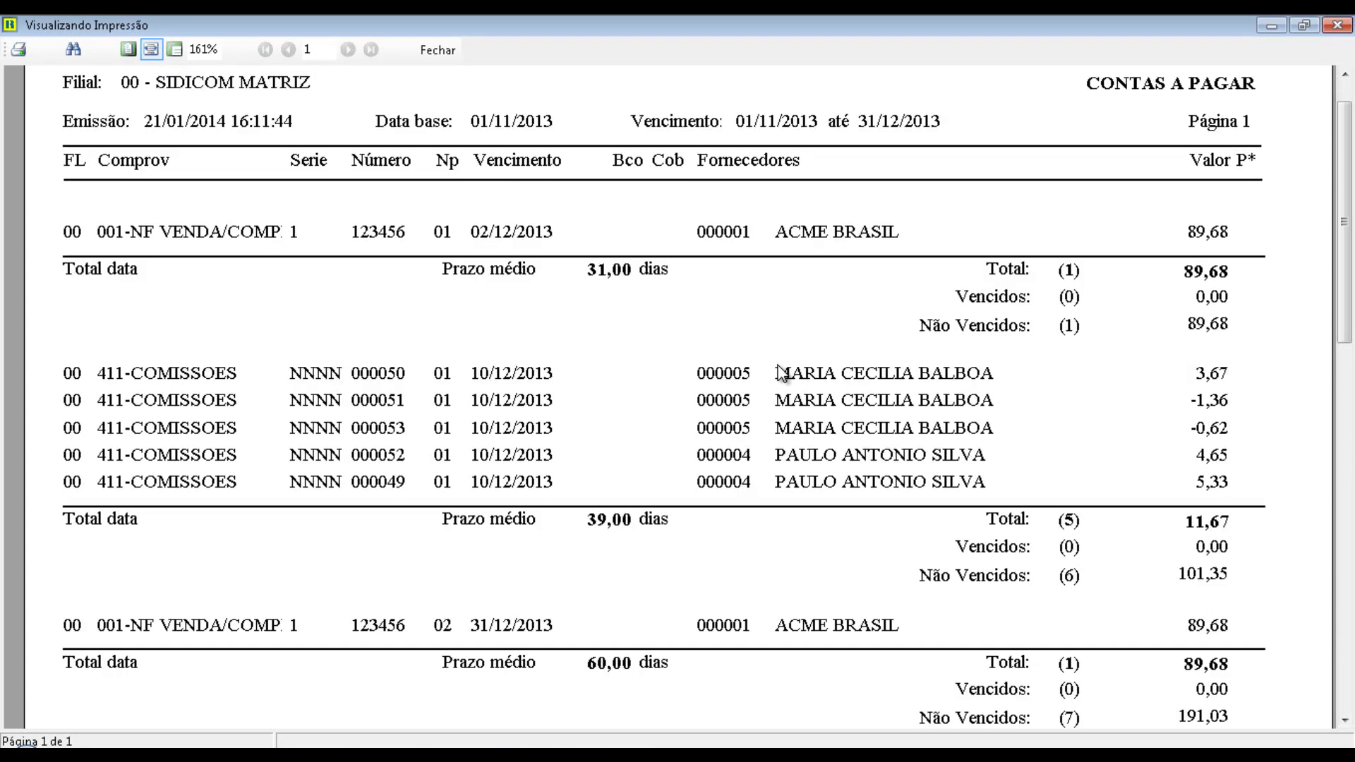
scroll(776, 367, "down", 9)
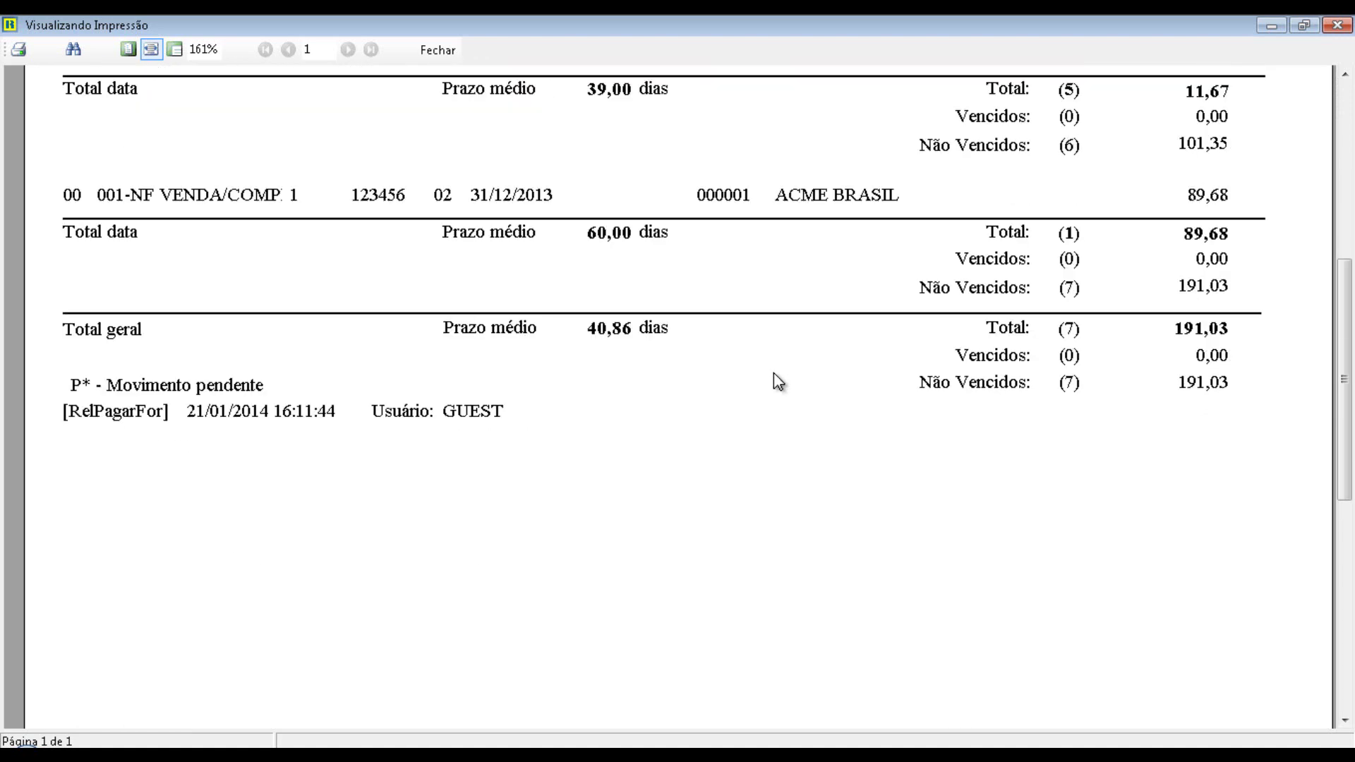
scroll(774, 374, "down", 1)
scroll(774, 374, "down", 4)
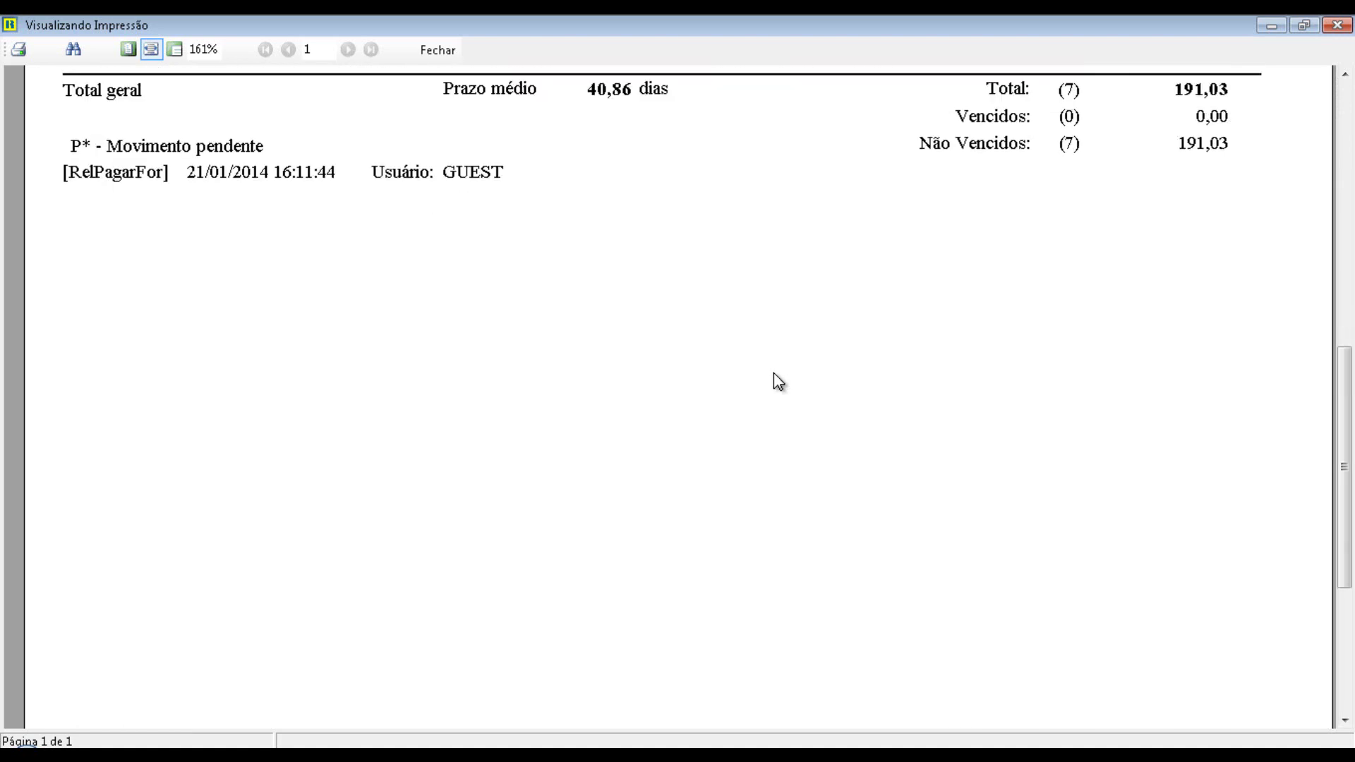
scroll(774, 374, "up", 8)
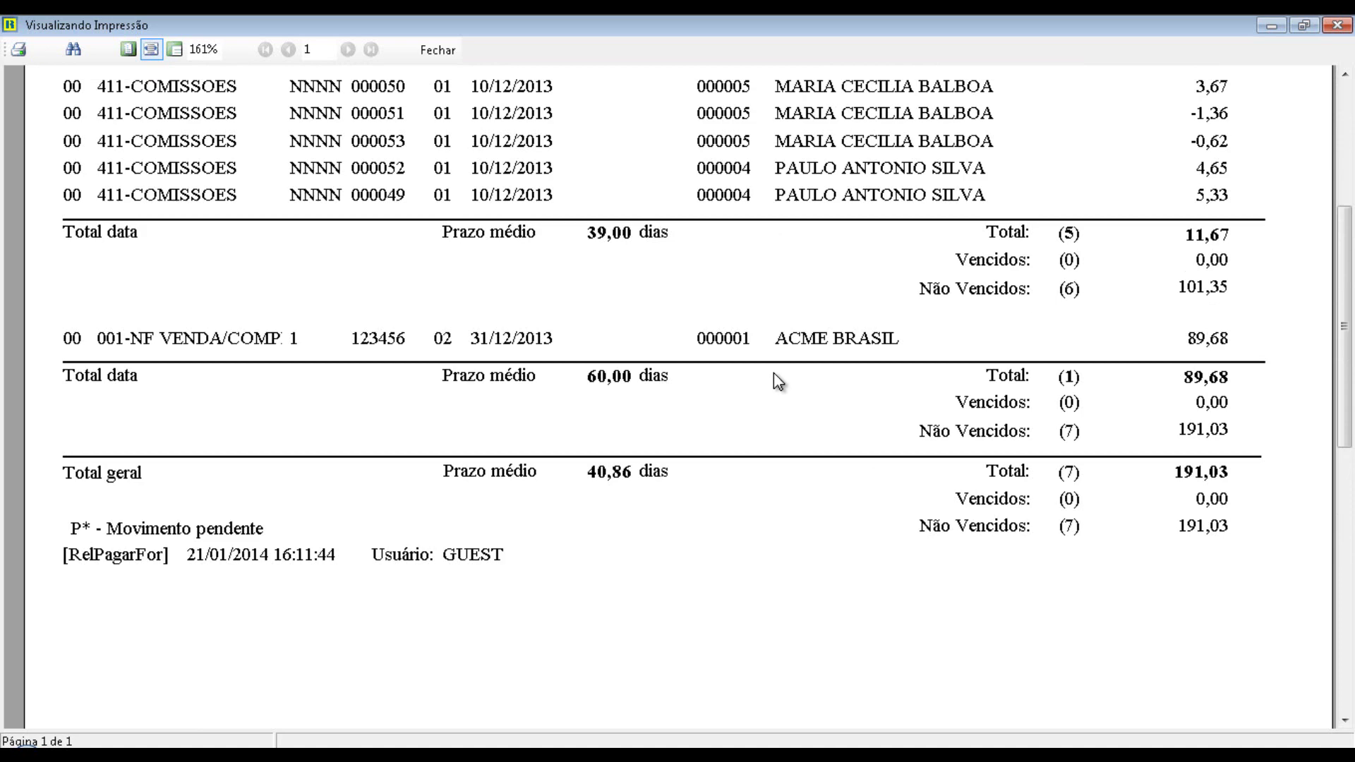
scroll(773, 373, "up", 7)
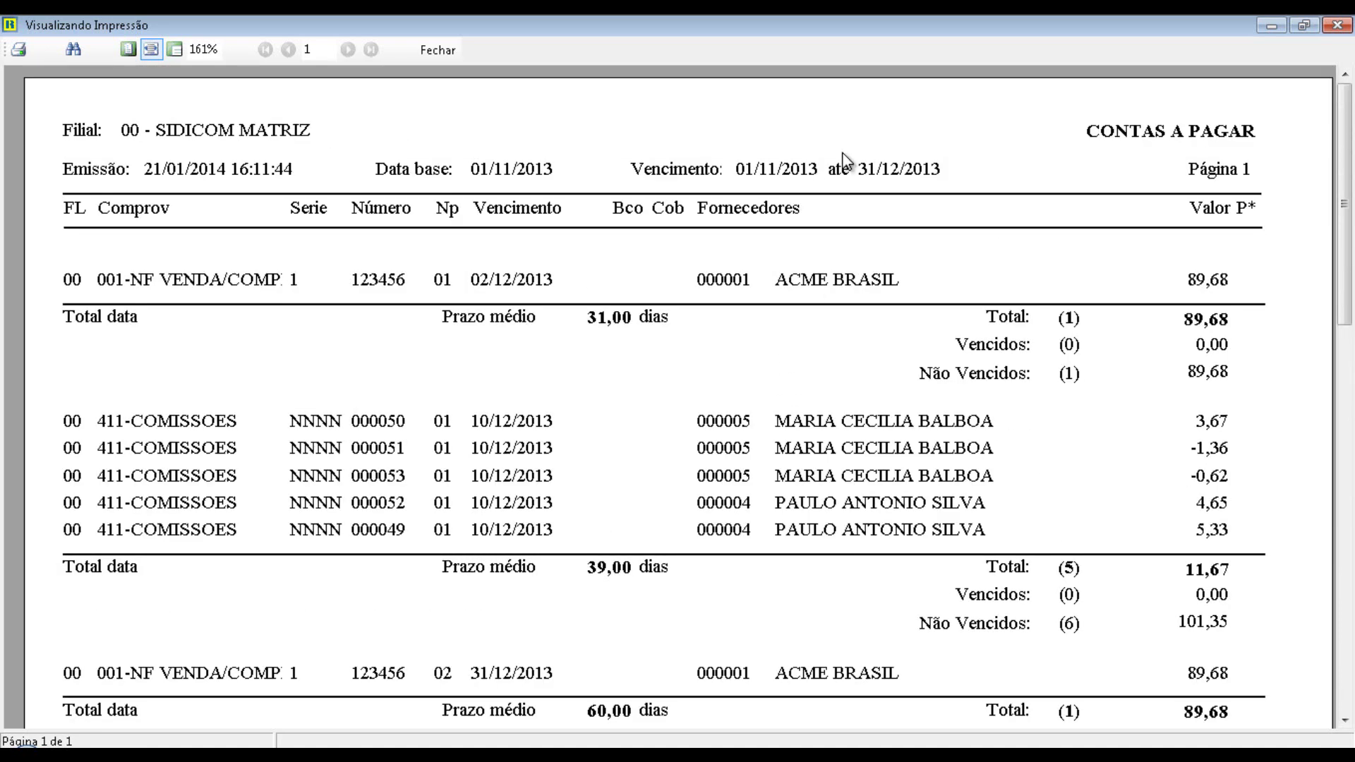
left_click(1345, 27)
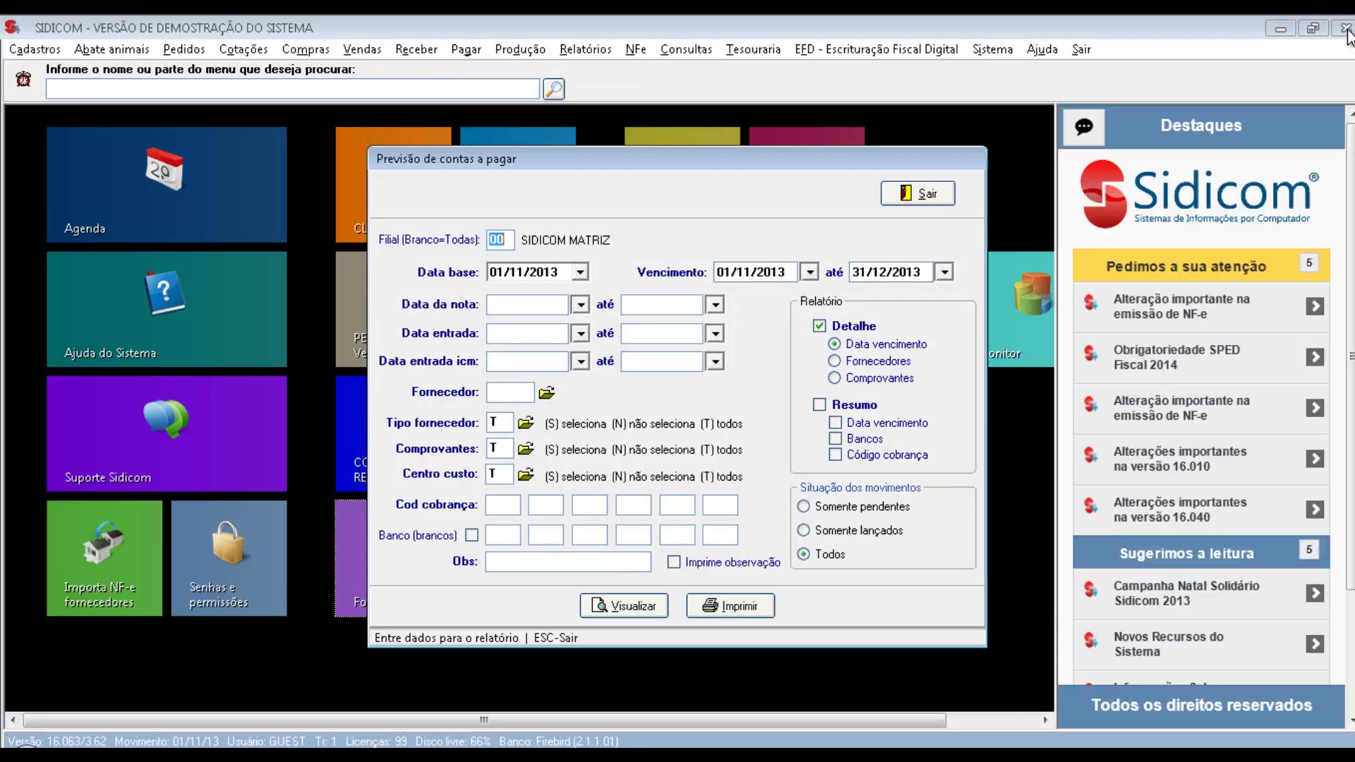
- Set the end of the forecast's due-date range (Vencimento) to 29/03/2014
left_click(945, 273)
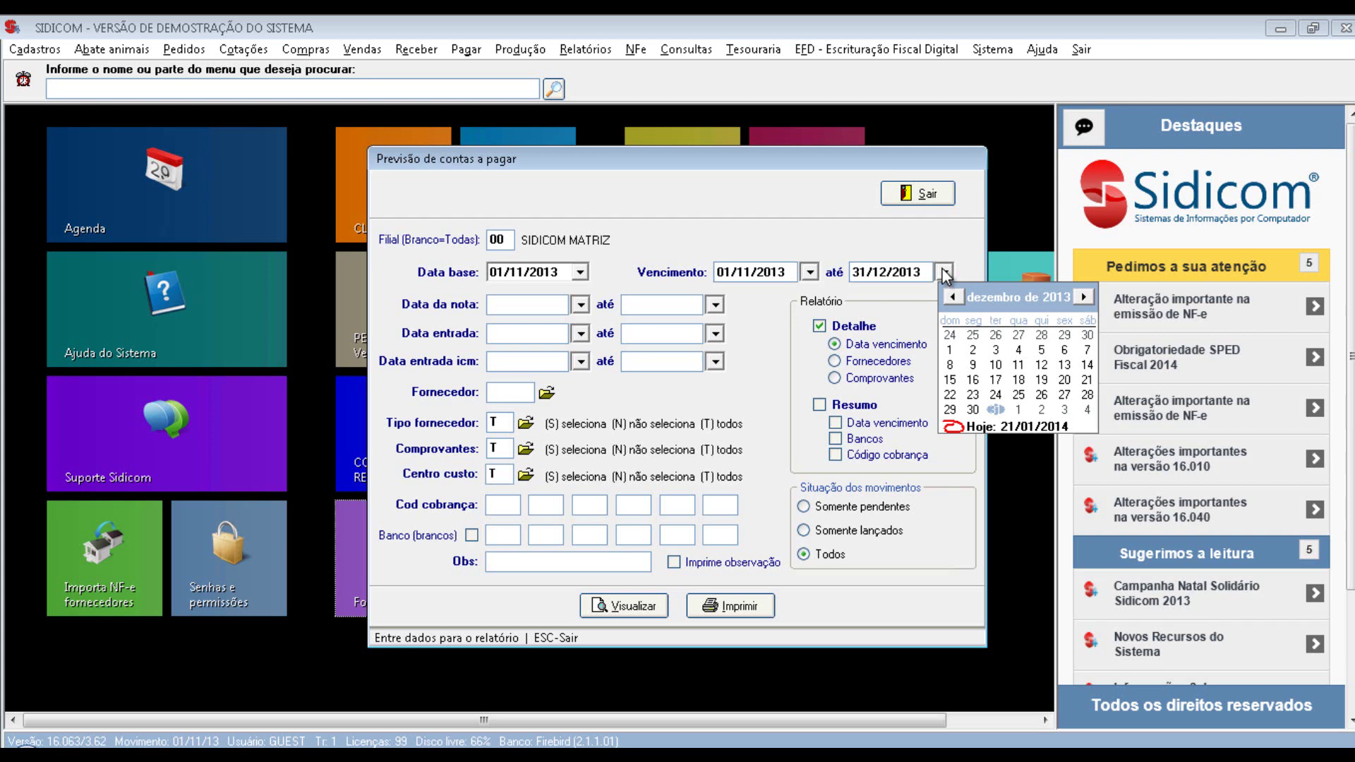
left_click(1085, 297)
left_click(1084, 297)
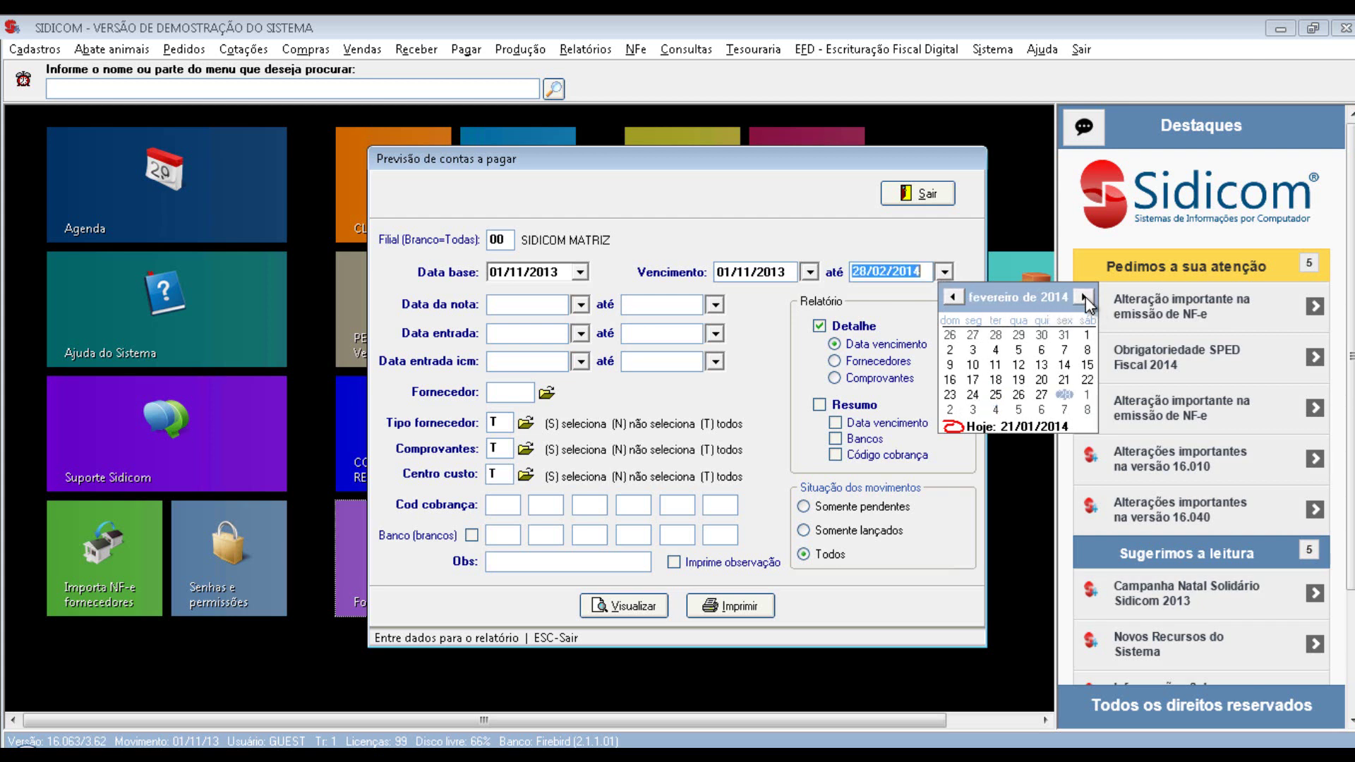
left_click(1084, 297)
left_click(1087, 395)
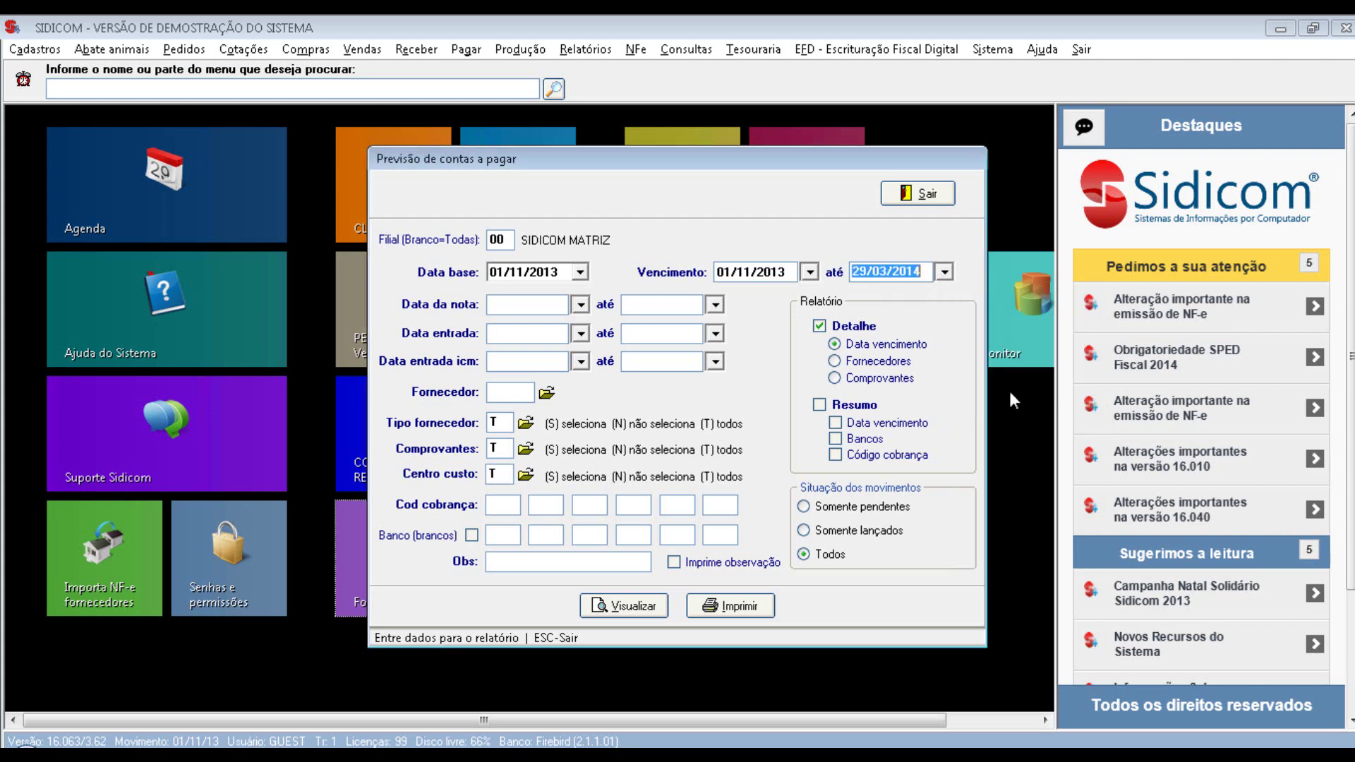
- Preview the payables forecast for the extended period, review its installments and totals, and exit the report
left_click(625, 605)
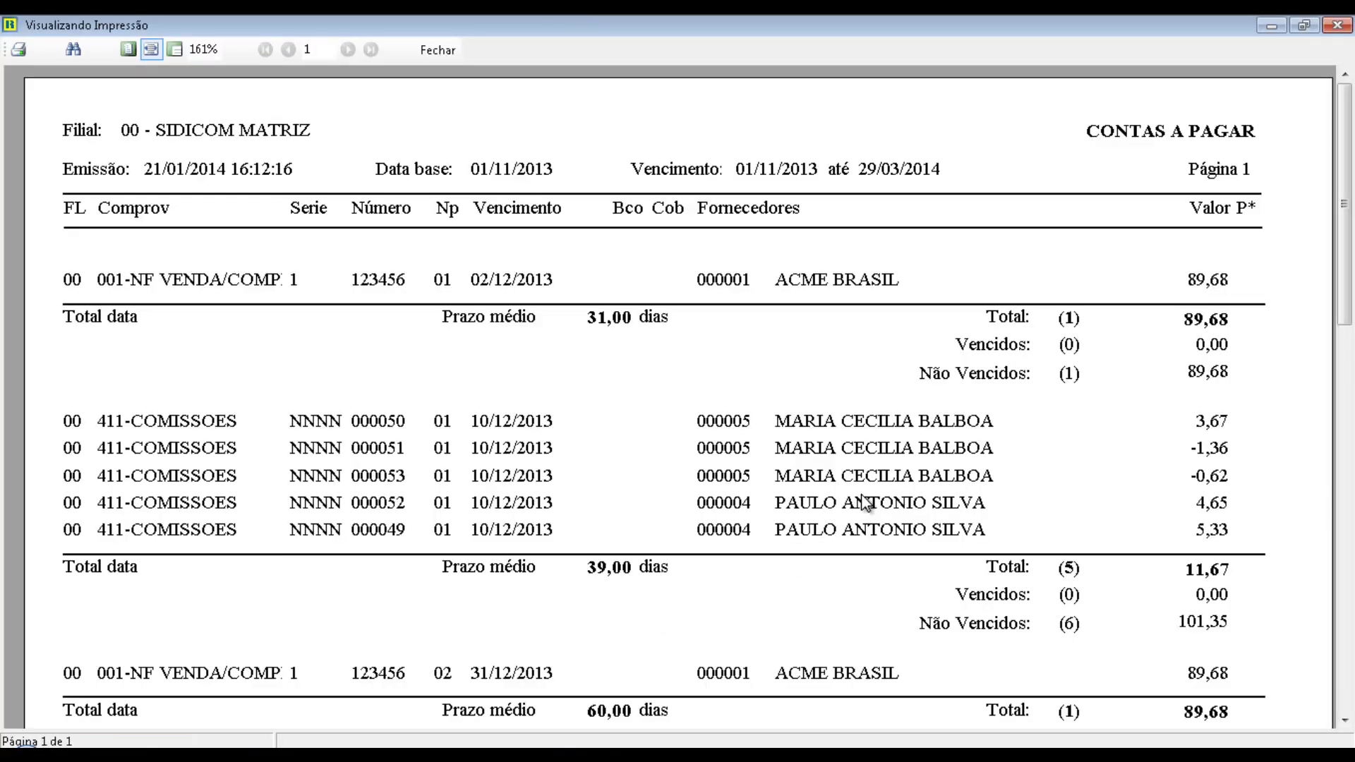
scroll(865, 501, "down", 8)
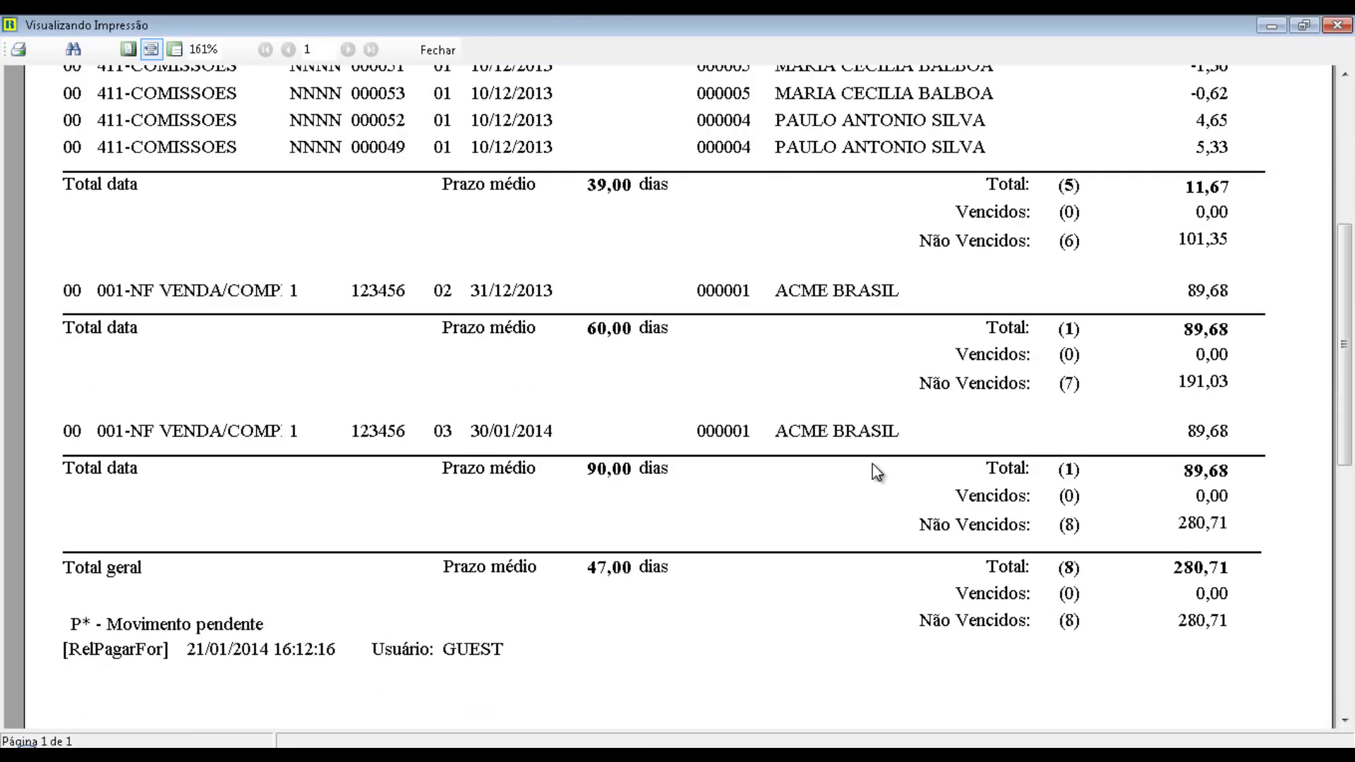
scroll(872, 466, "down", 7)
scroll(872, 469, "up", 7)
scroll(872, 472, "up", 8)
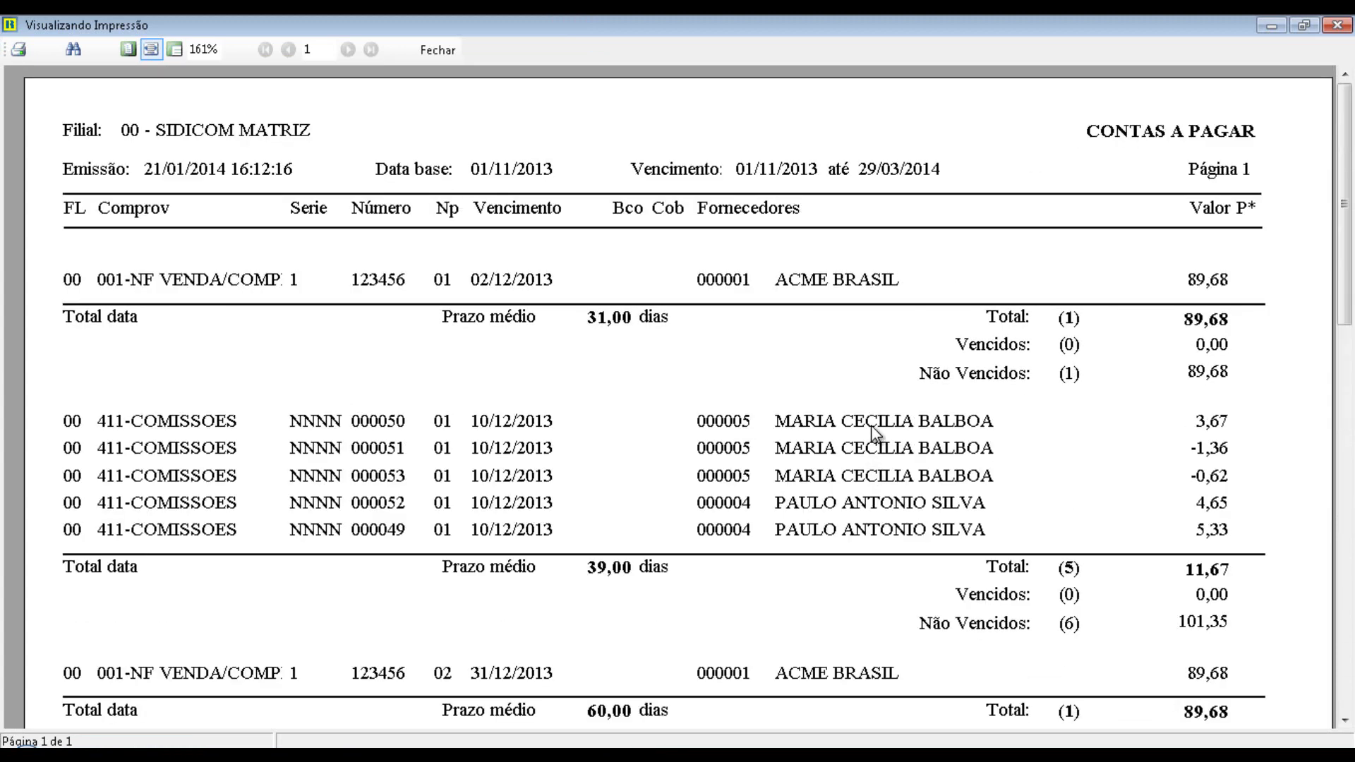
left_click(438, 50)
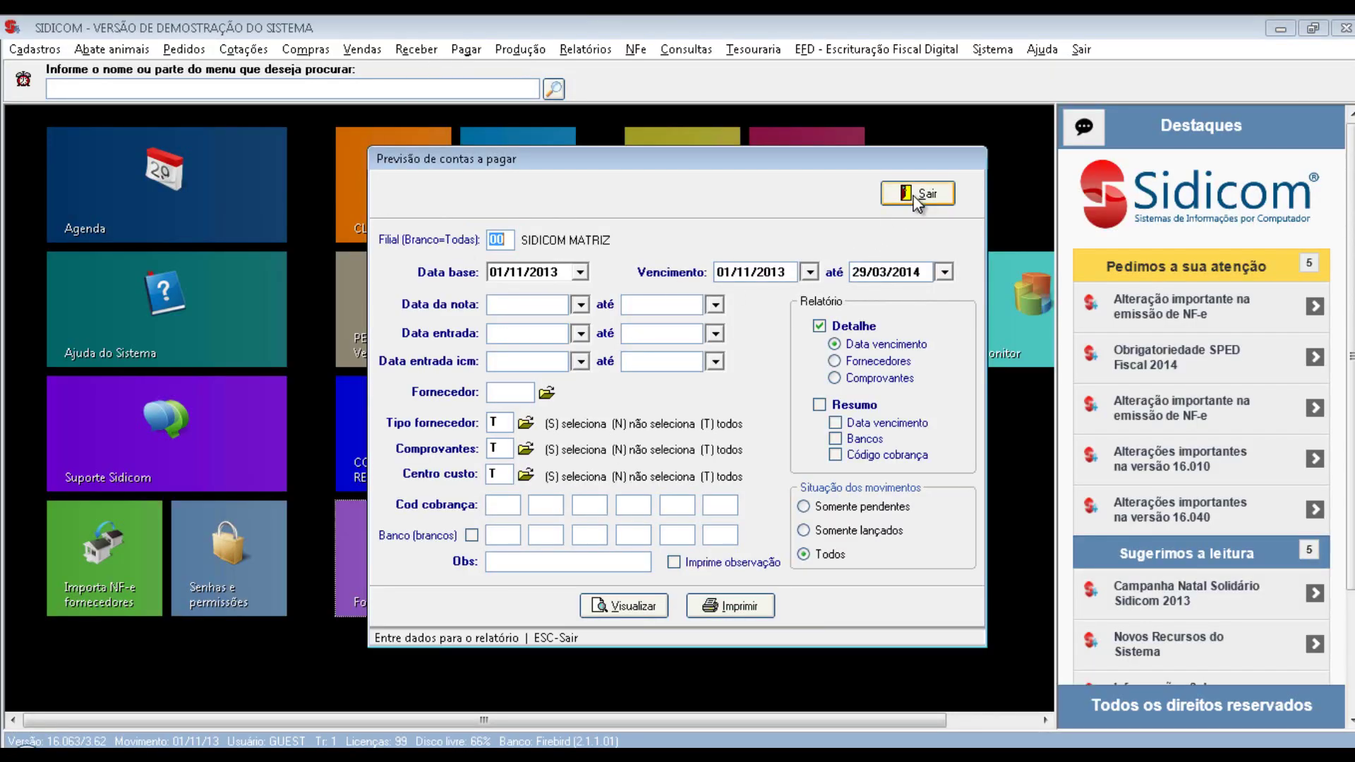
left_click(916, 194)
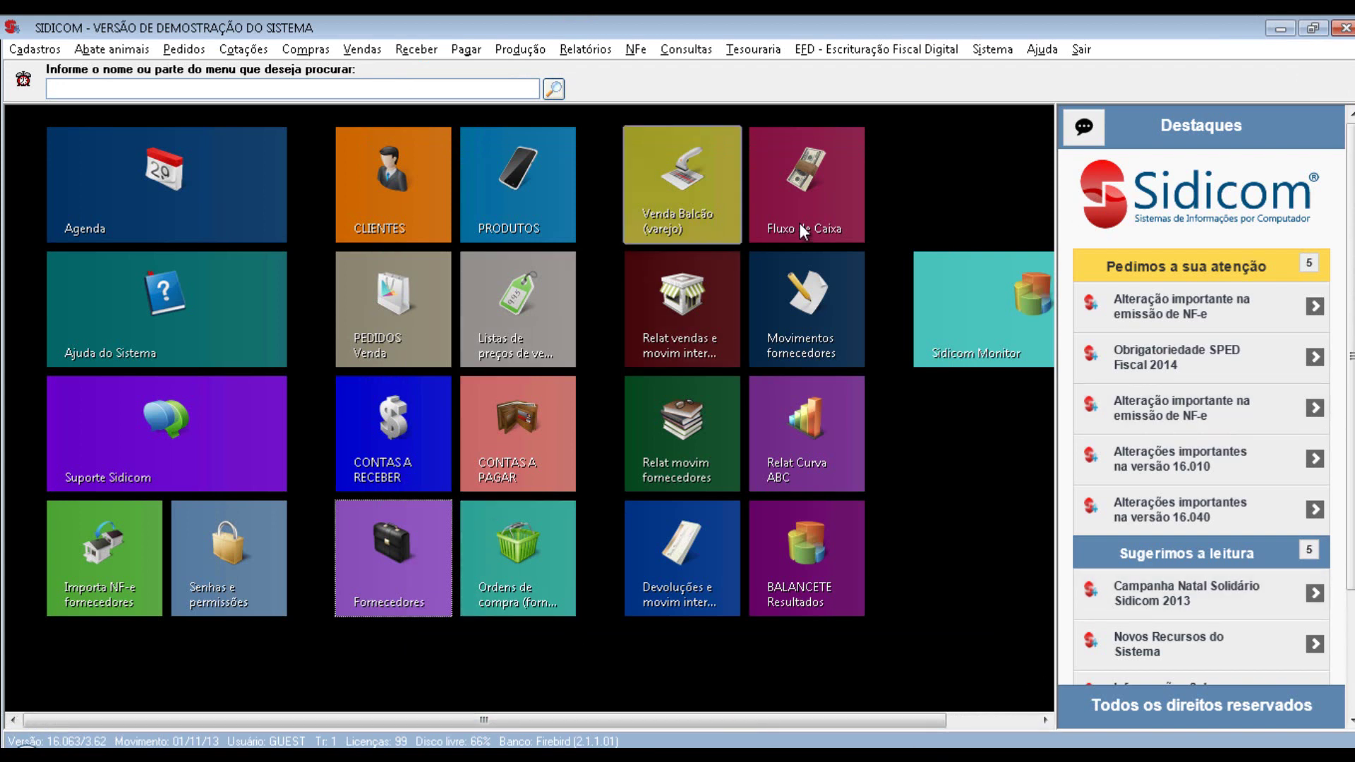
- Open the simplified Fluxo de Caixa report and set the end of its due-date range to 08/03/2014
left_click(816, 201)
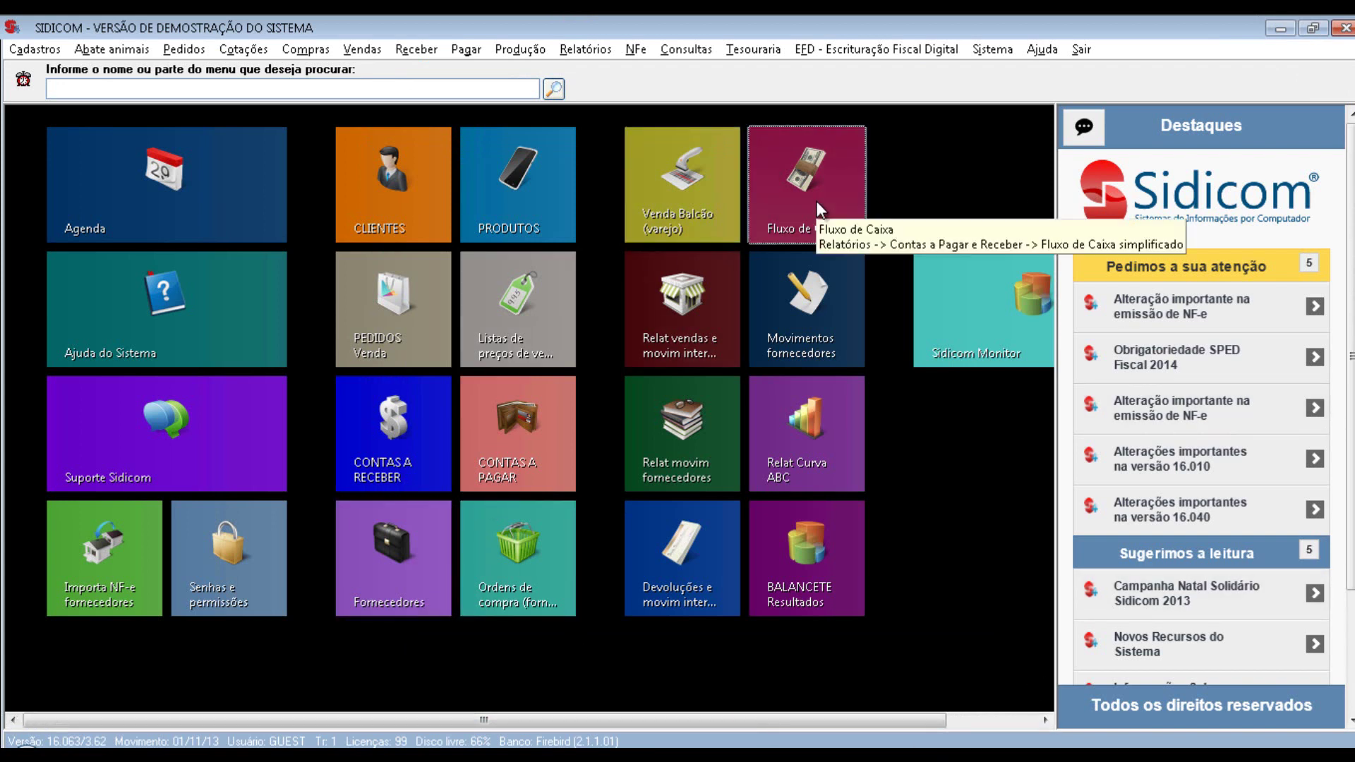
left_click(827, 221)
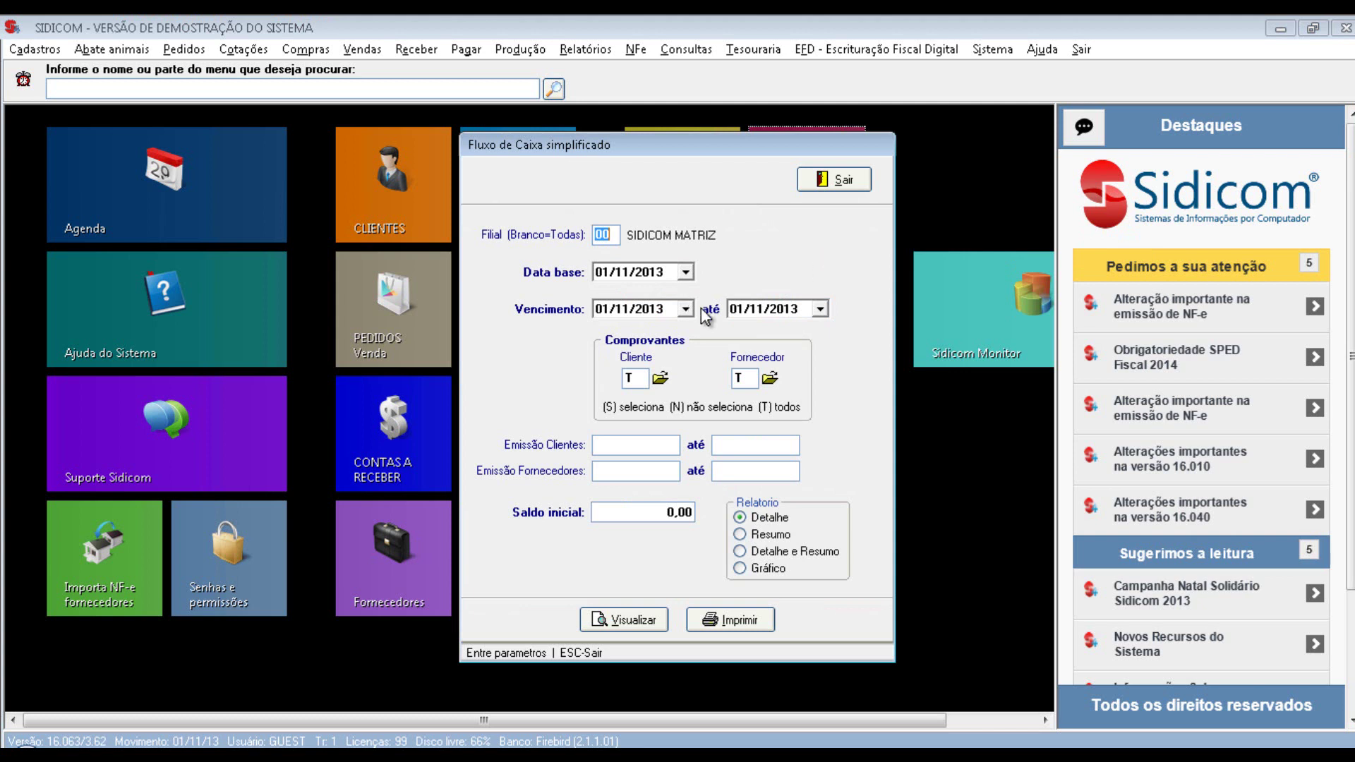
left_click(820, 310)
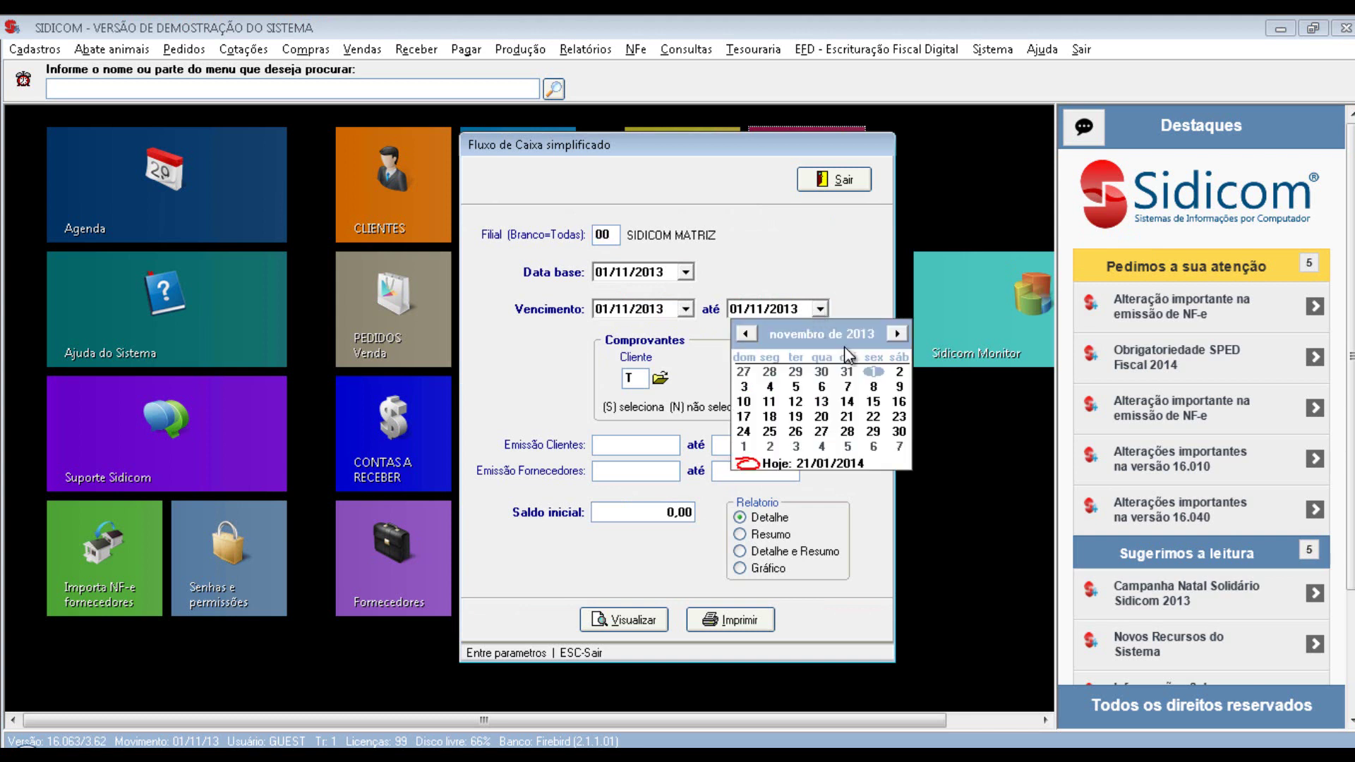
left_click(897, 333)
left_click(898, 333)
left_click(897, 333)
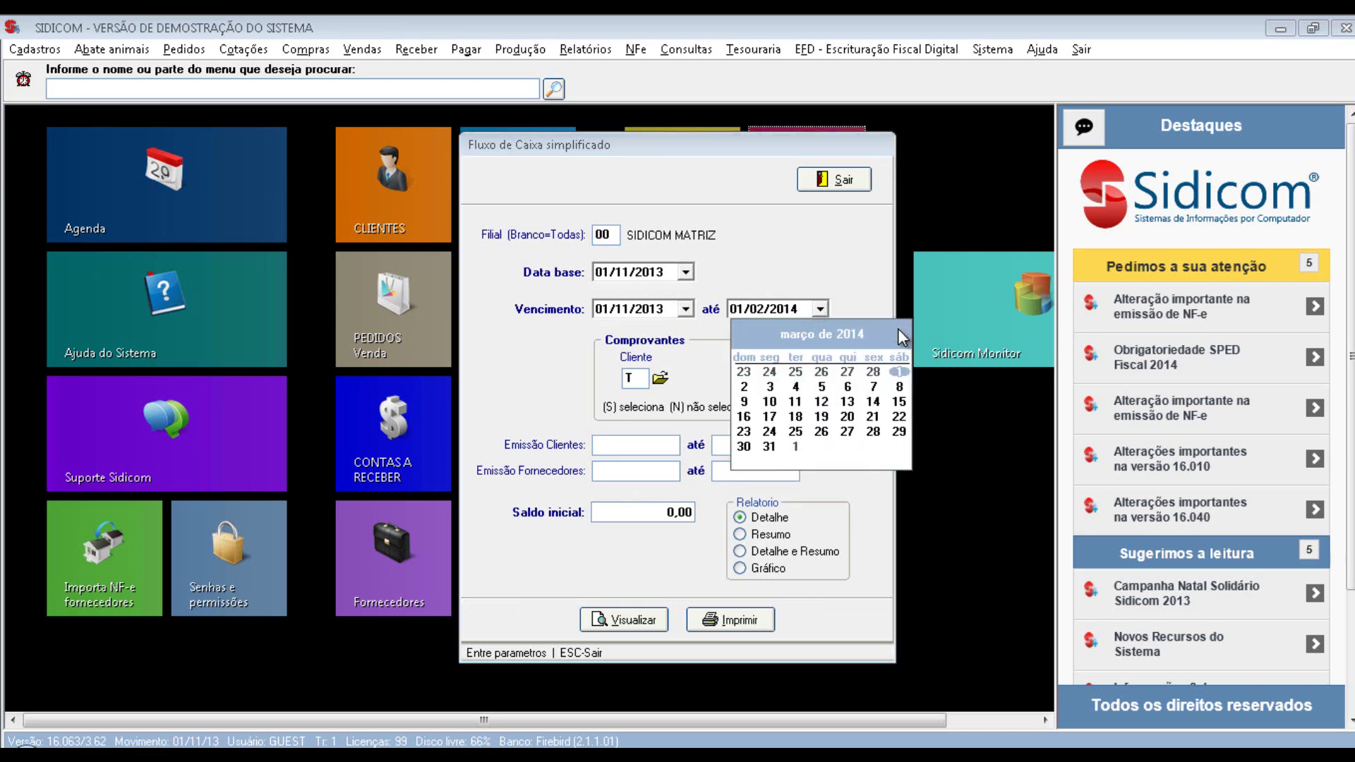
left_click(897, 333)
left_click(898, 385)
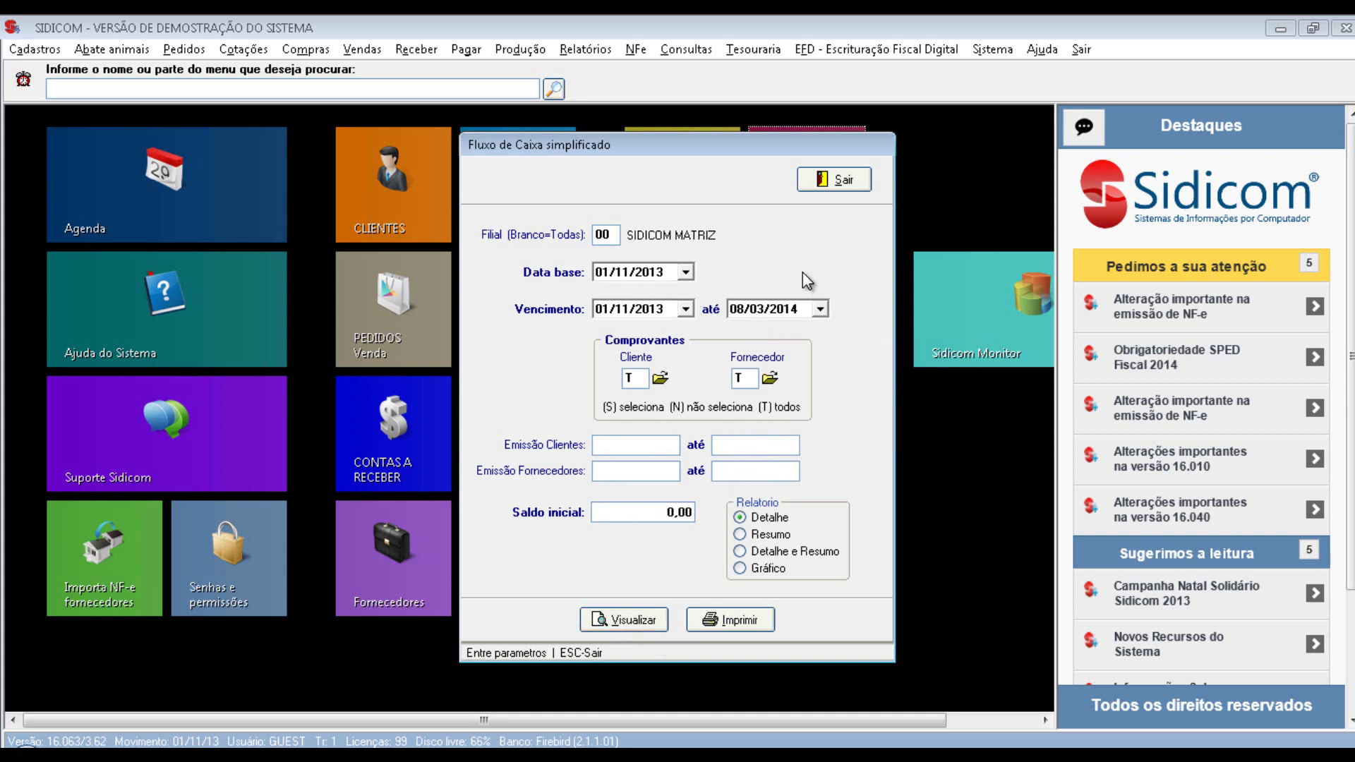
- View the cash flow as a Gráfico report and close the chart
left_click(776, 569)
left_click(651, 628)
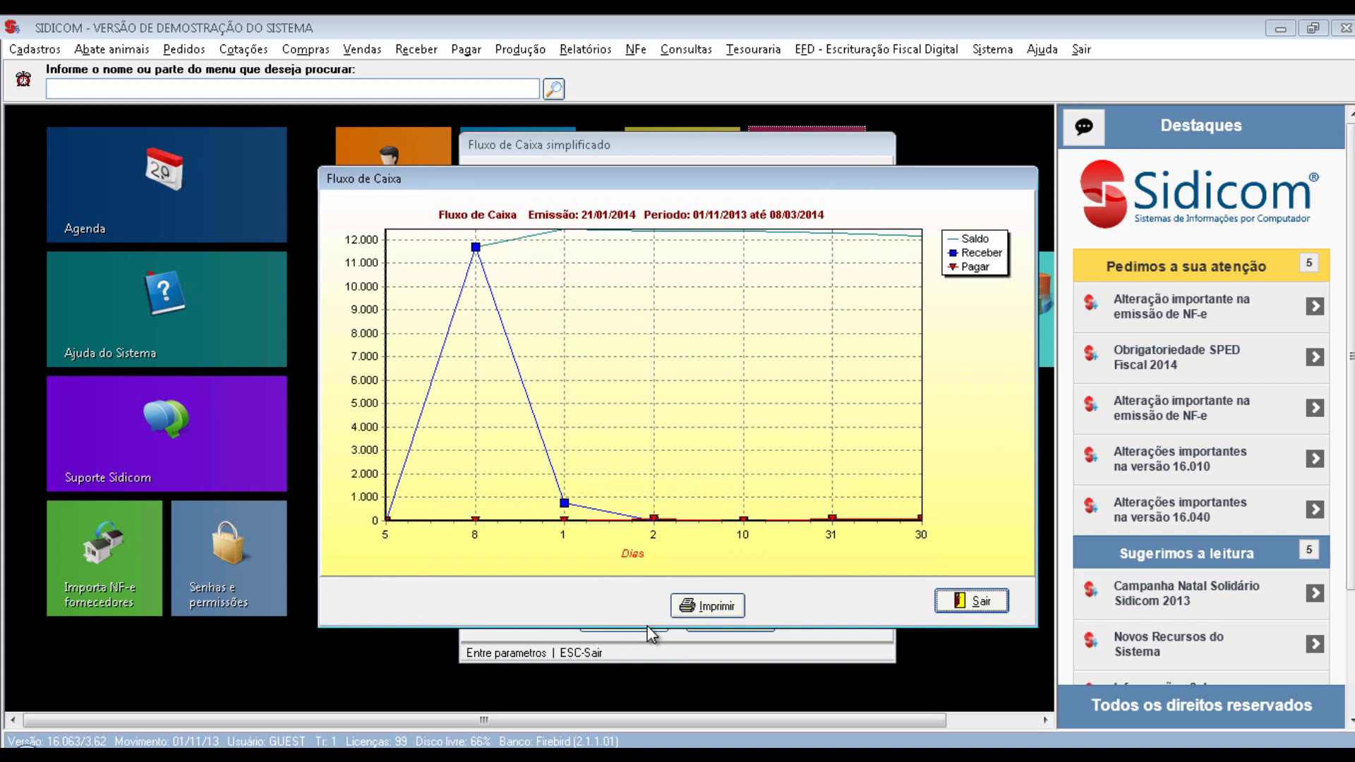
left_click(977, 603)
- Preview the cash flow as a Detalhe report, review the payable and receivable entries by due date, and exit the report
left_click(762, 522)
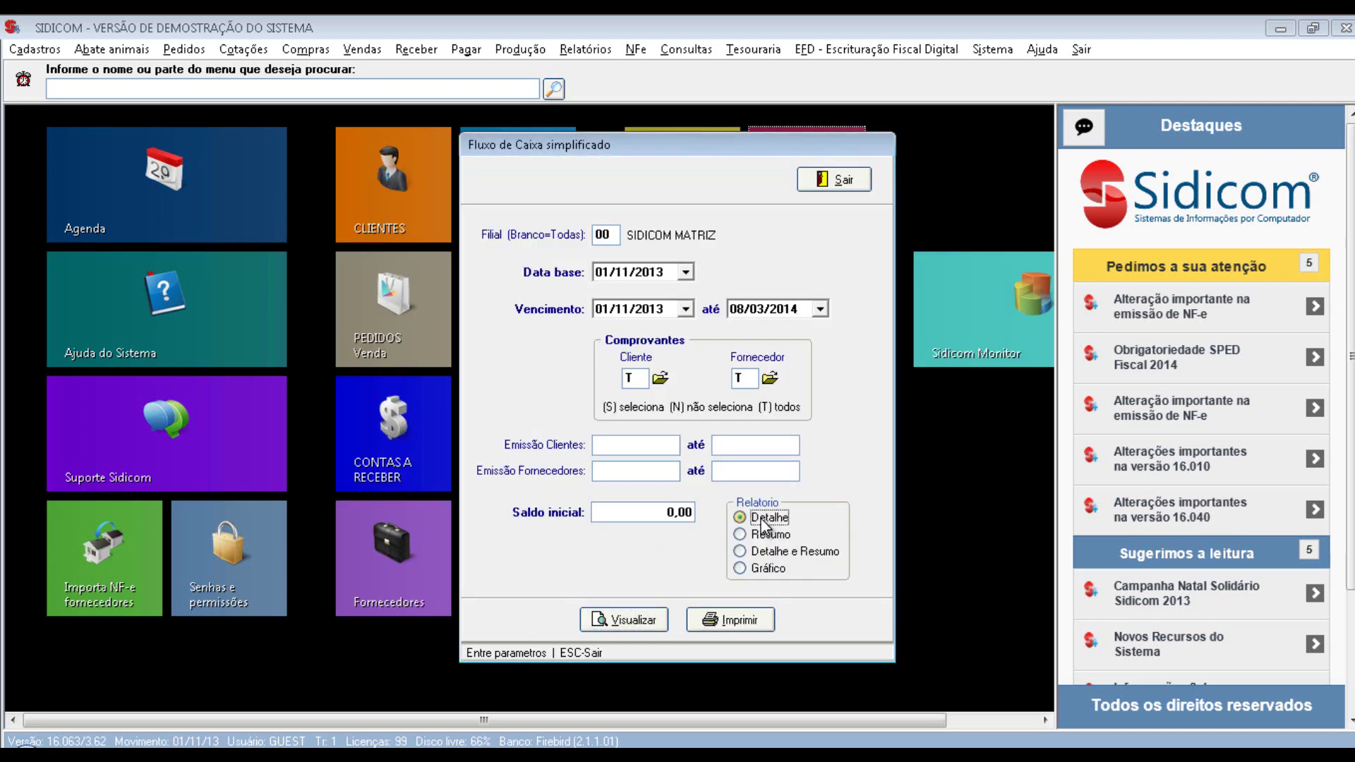
left_click(651, 630)
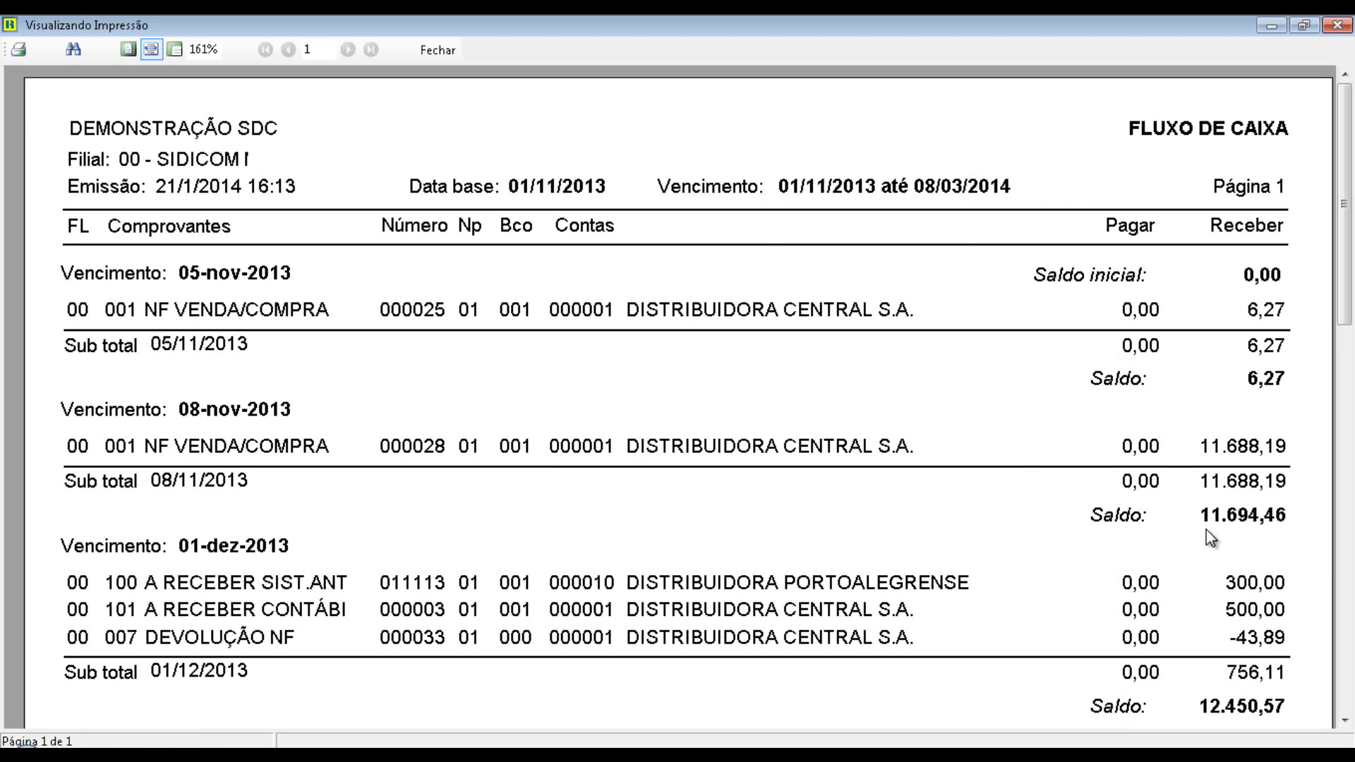
scroll(986, 295, "down", 10)
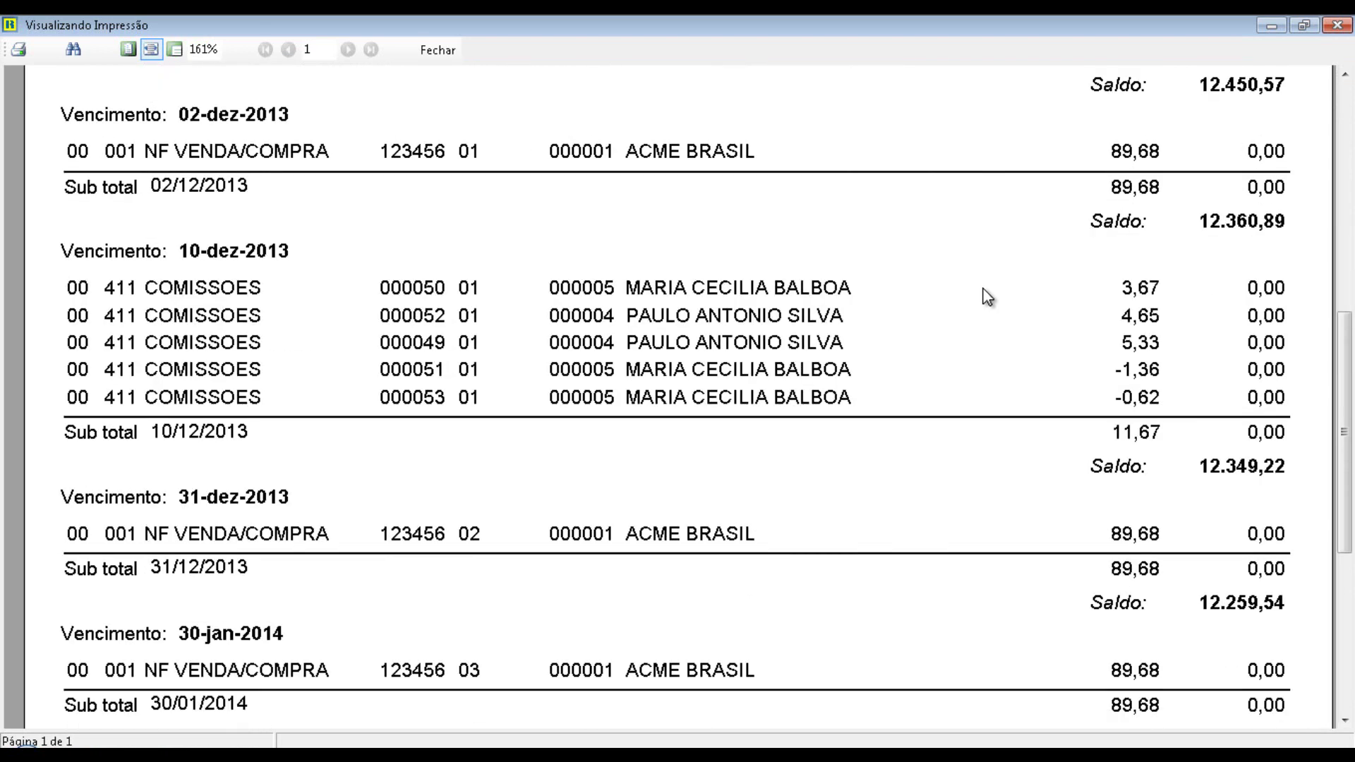
scroll(986, 297, "down", 5)
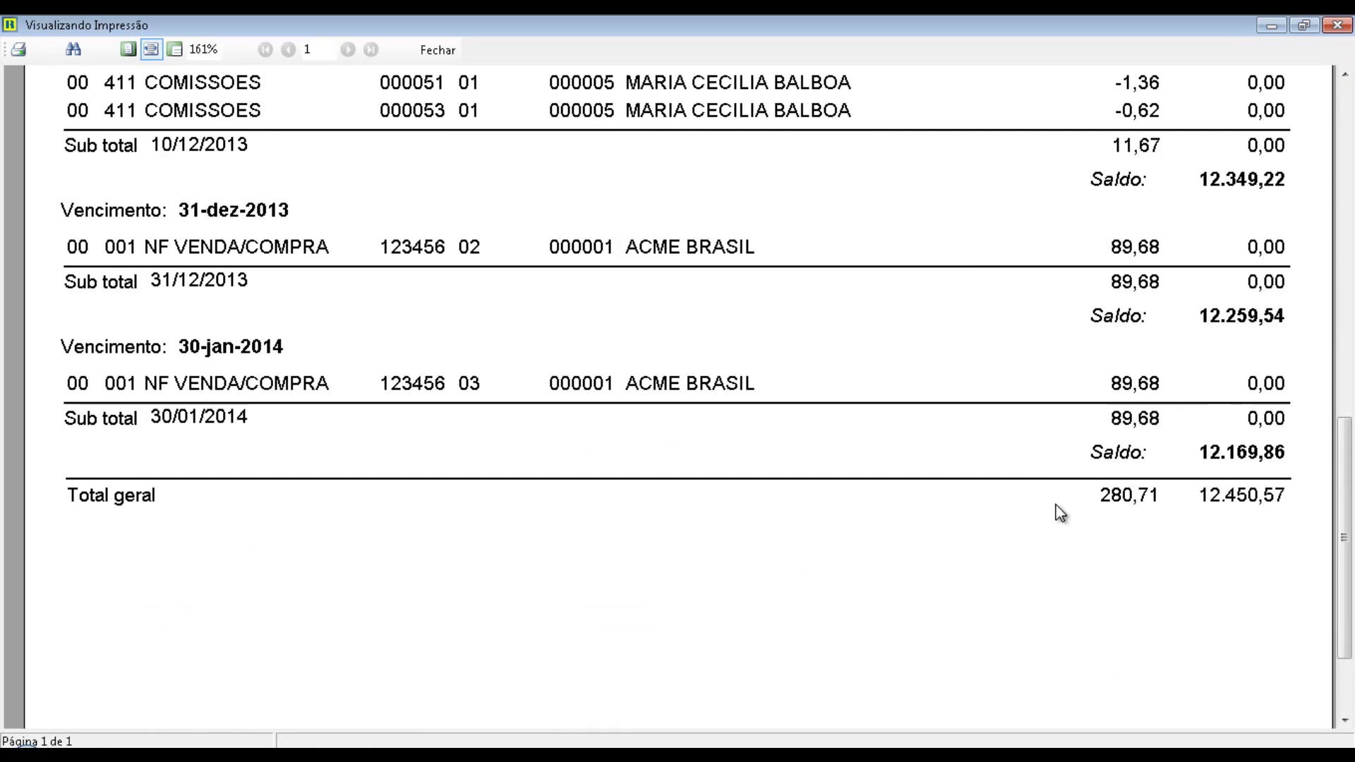
scroll(992, 537, "up", 15)
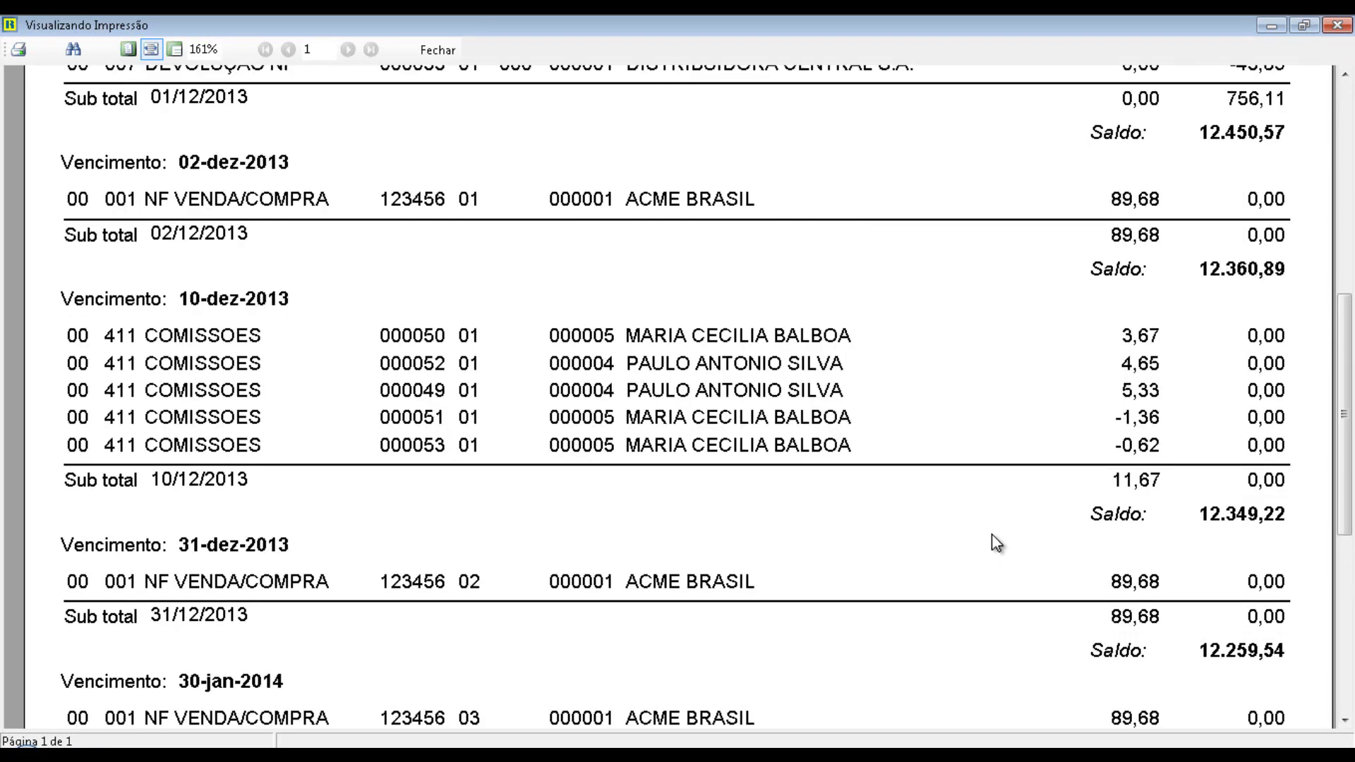
scroll(989, 526, "up", 1)
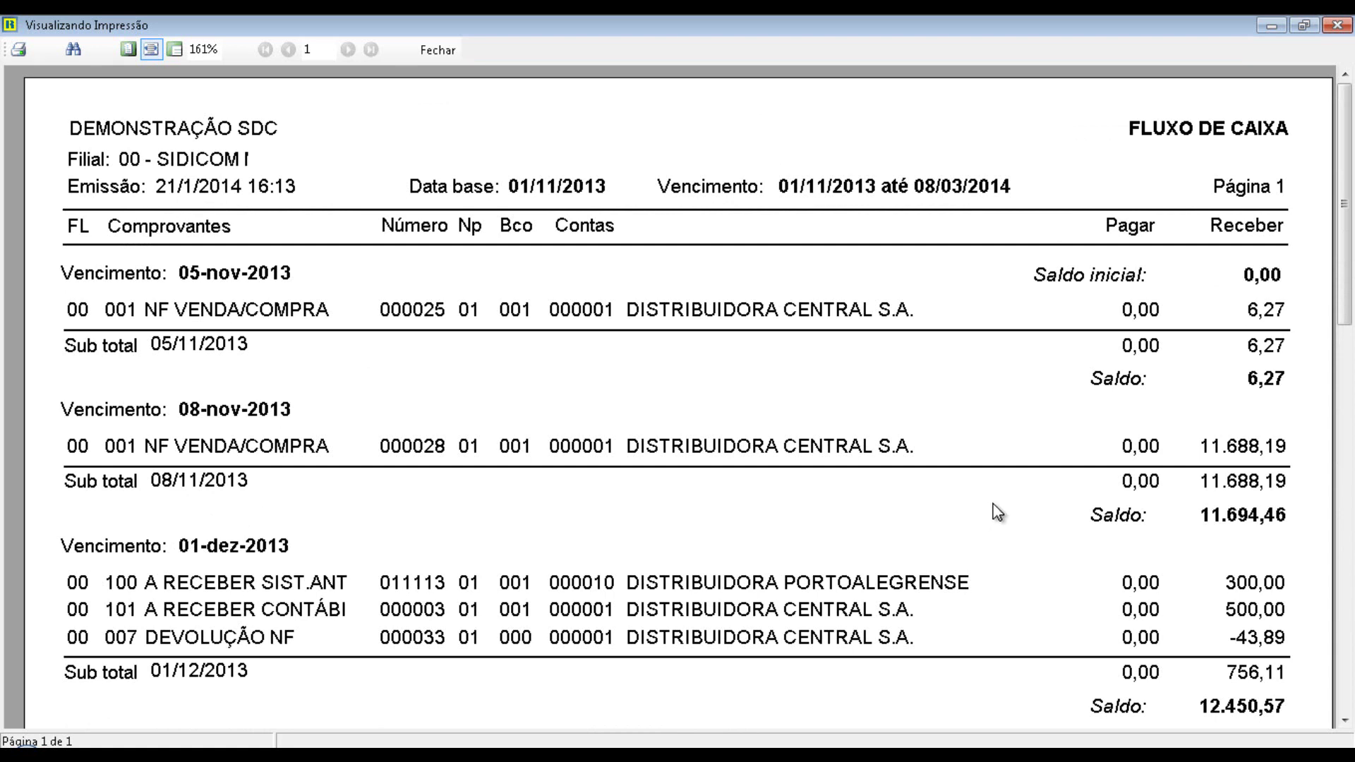
left_click(1338, 27)
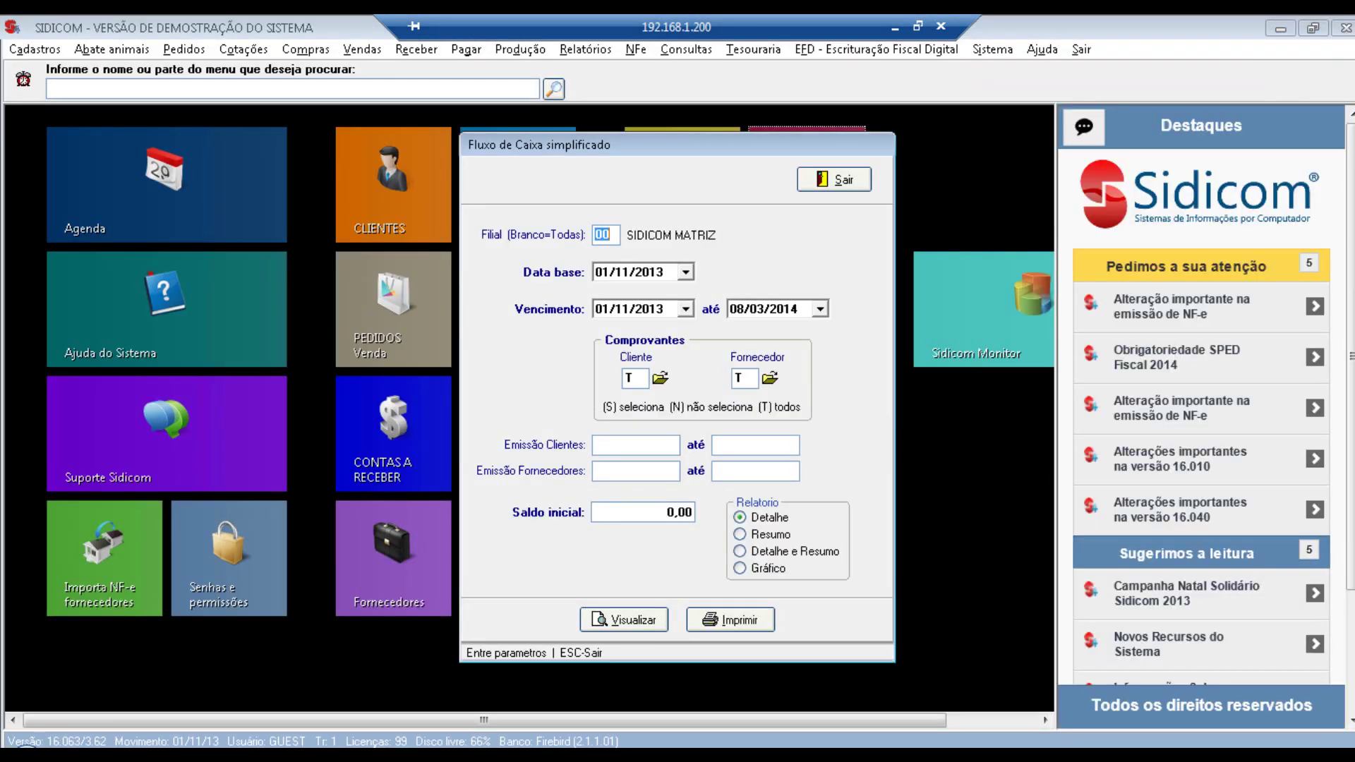
left_click(841, 182)
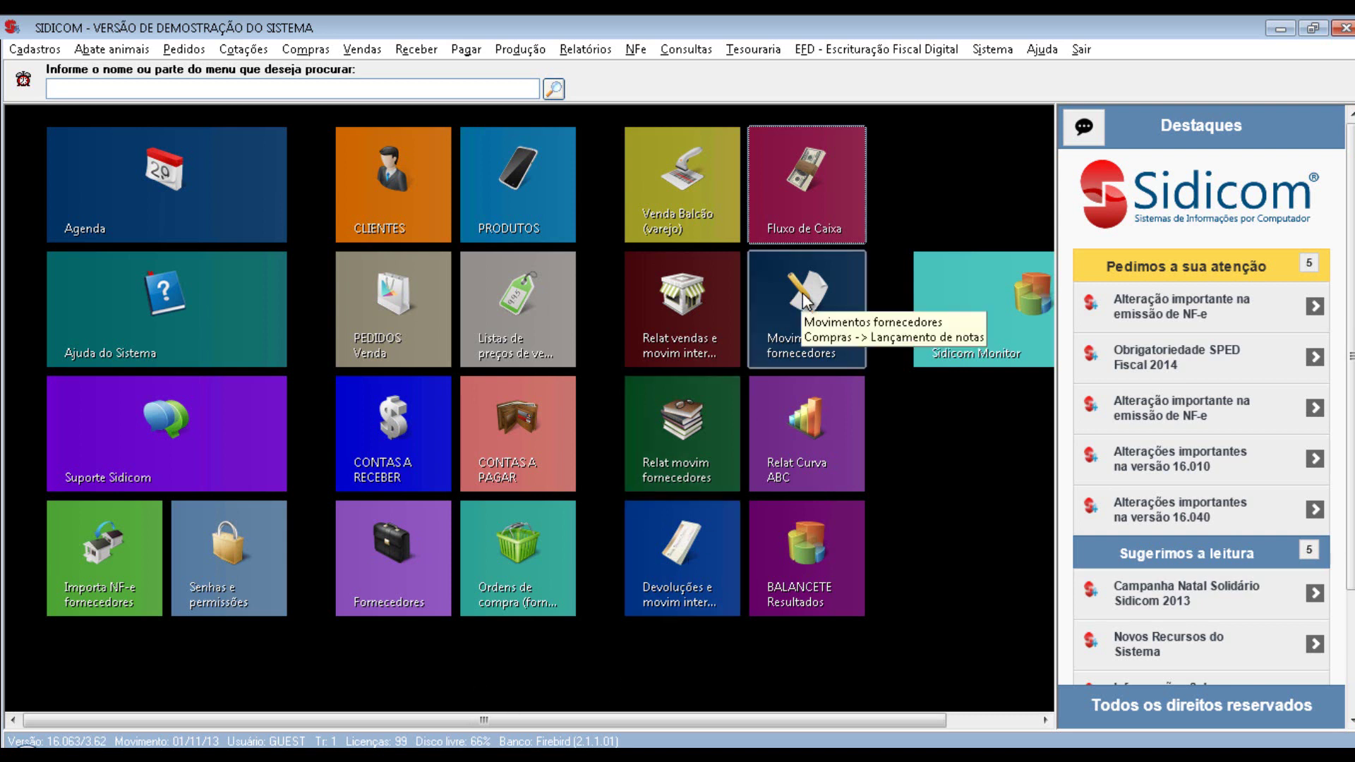
- Open the supplier invoice entry (Lançamento de notas fornecedores) and start including a new note
left_click(299, 51)
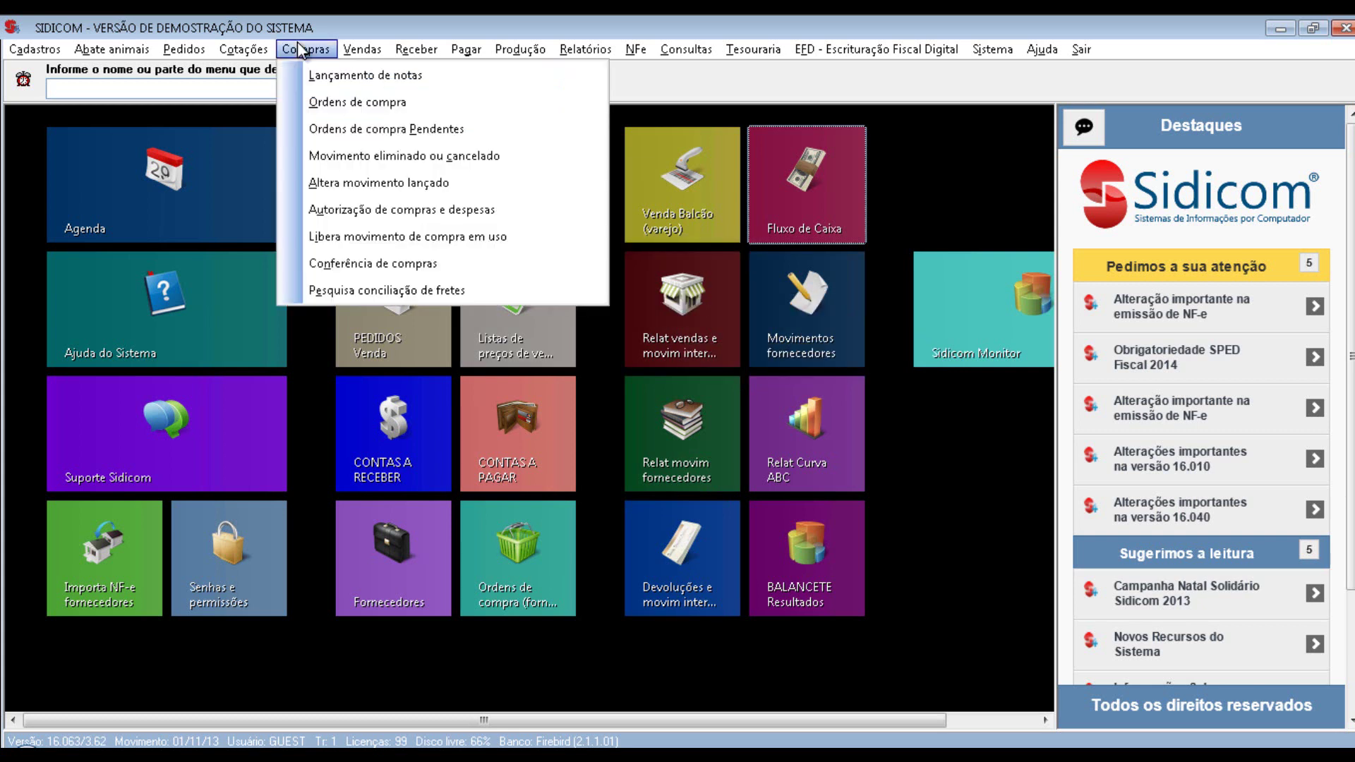
left_click(820, 314)
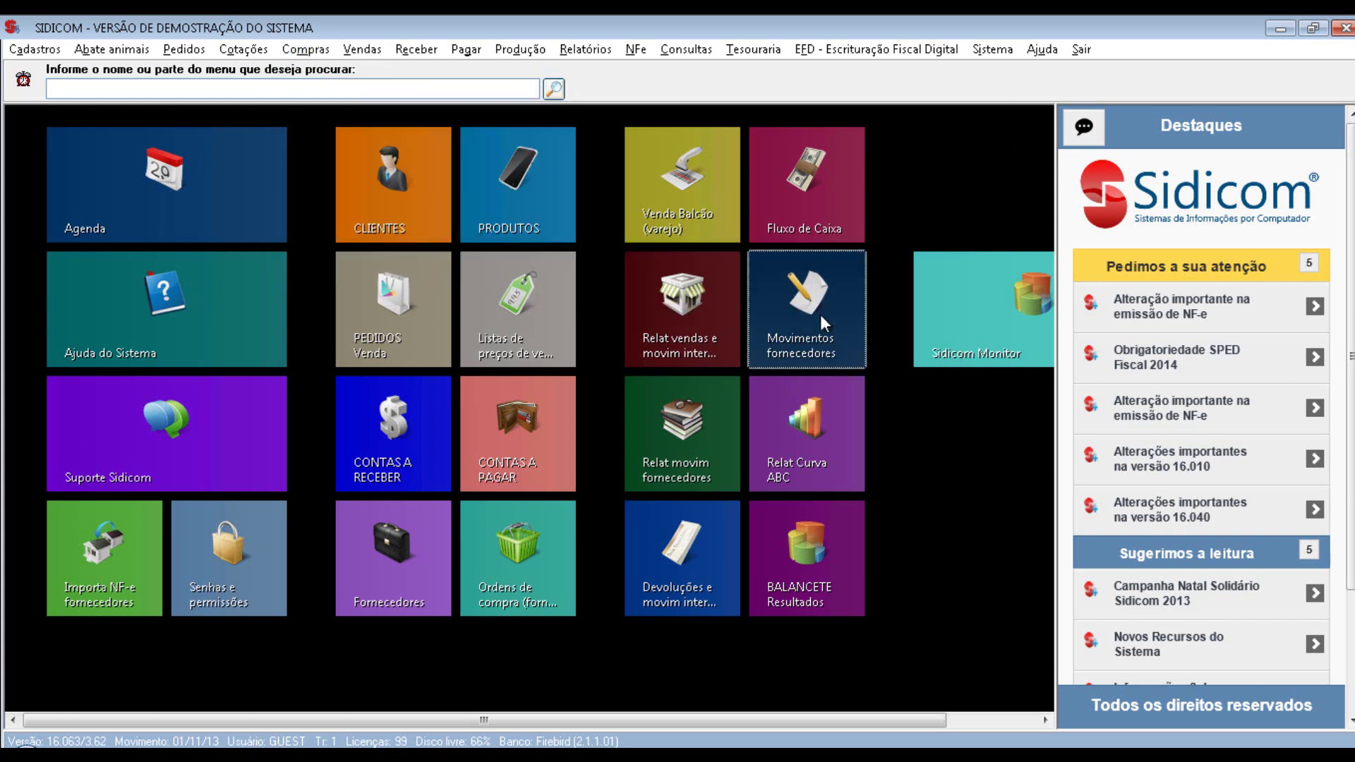
left_click(823, 338)
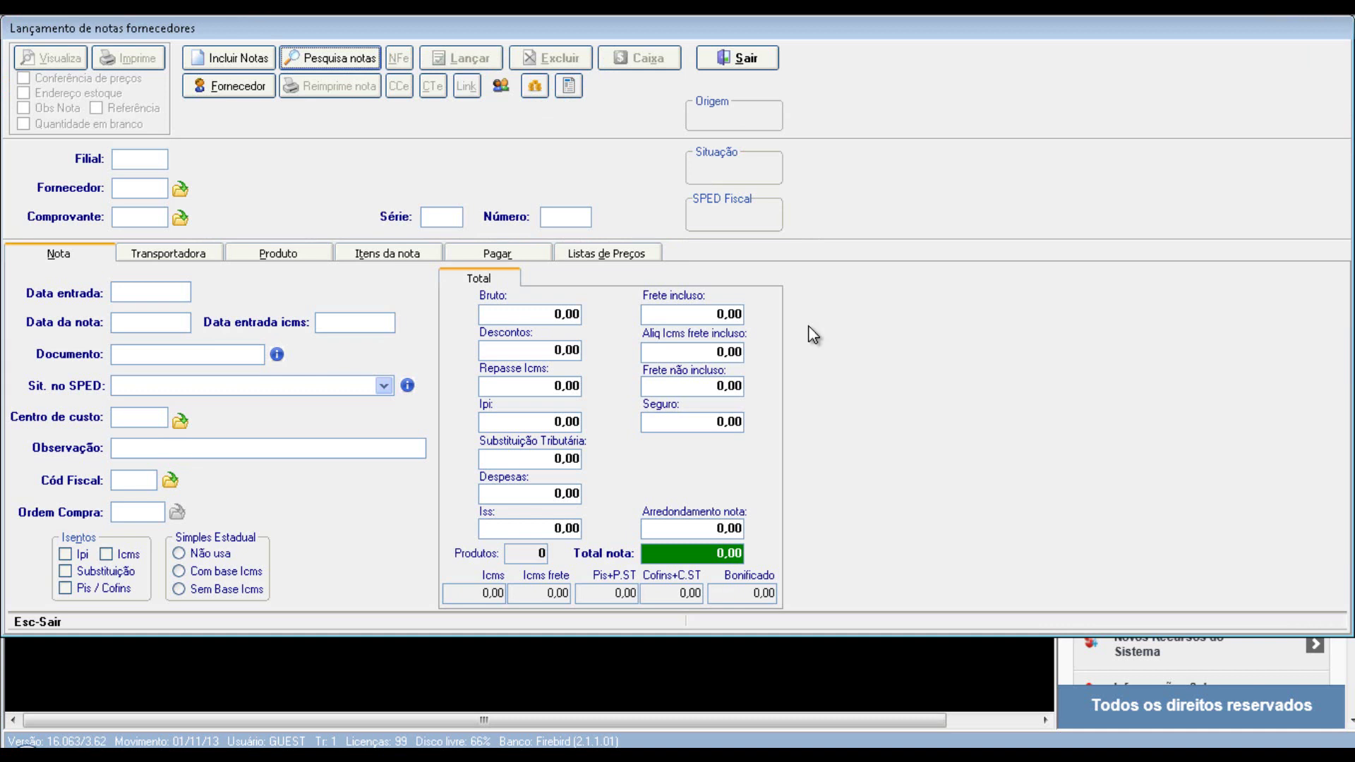
left_click(234, 54)
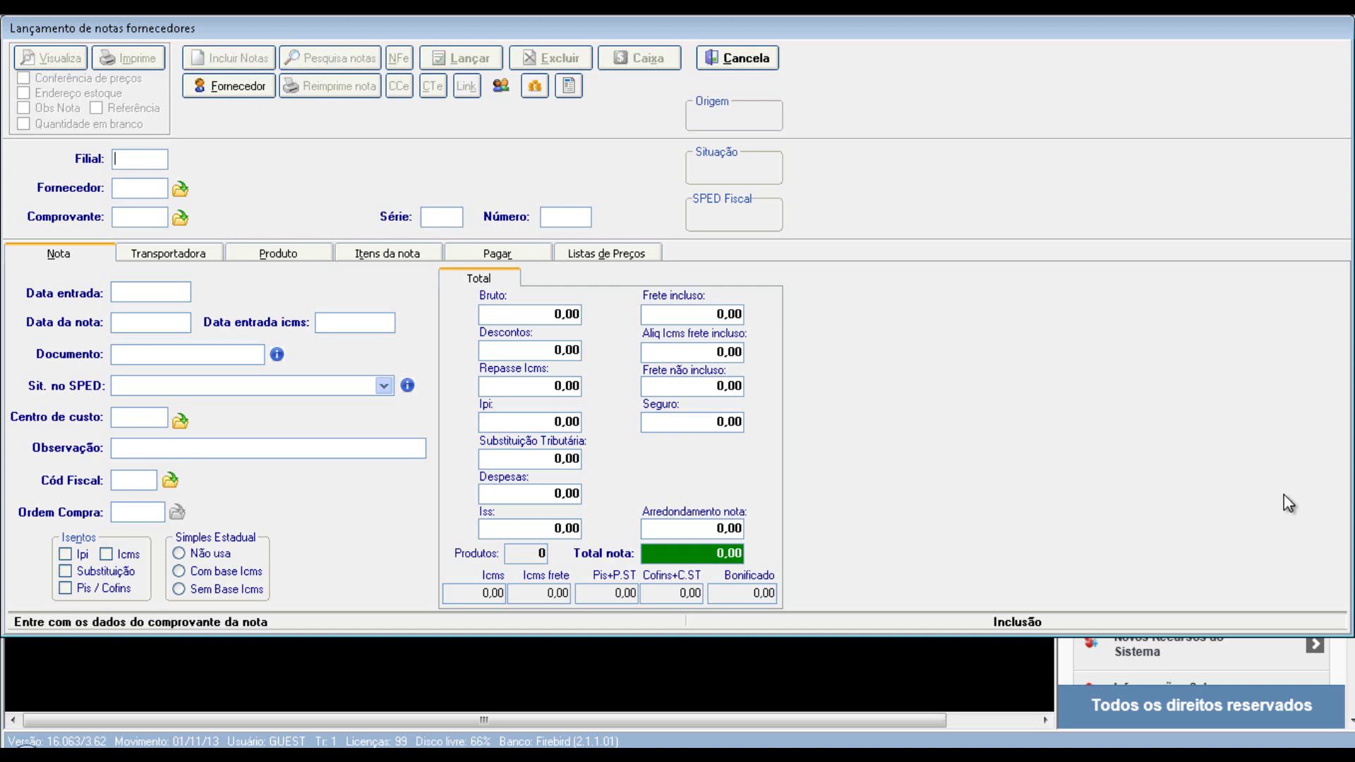
- Set the note's Filial to 00 and choose LIVRARIA PORTO as the Fornecedor from the supplier search
type("00")
key("Return")
key("Return")
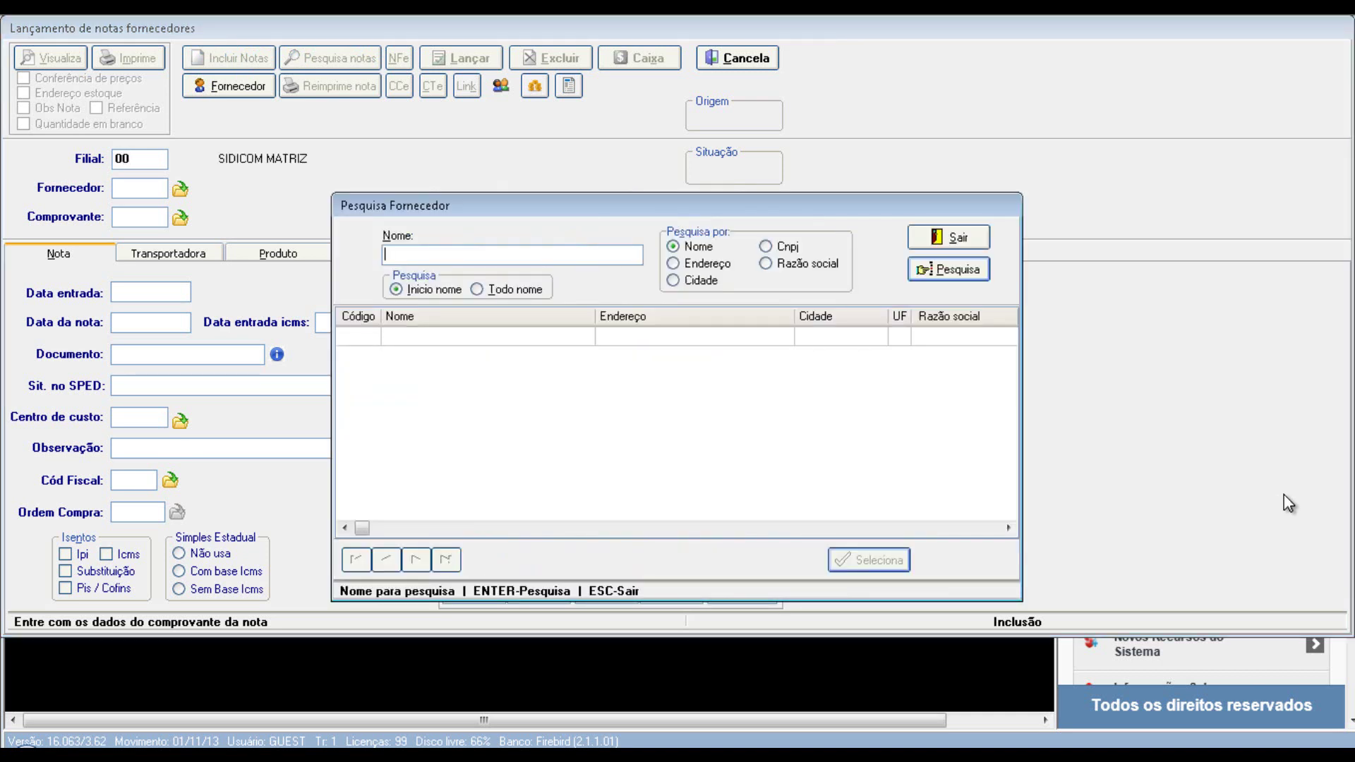
key("Return")
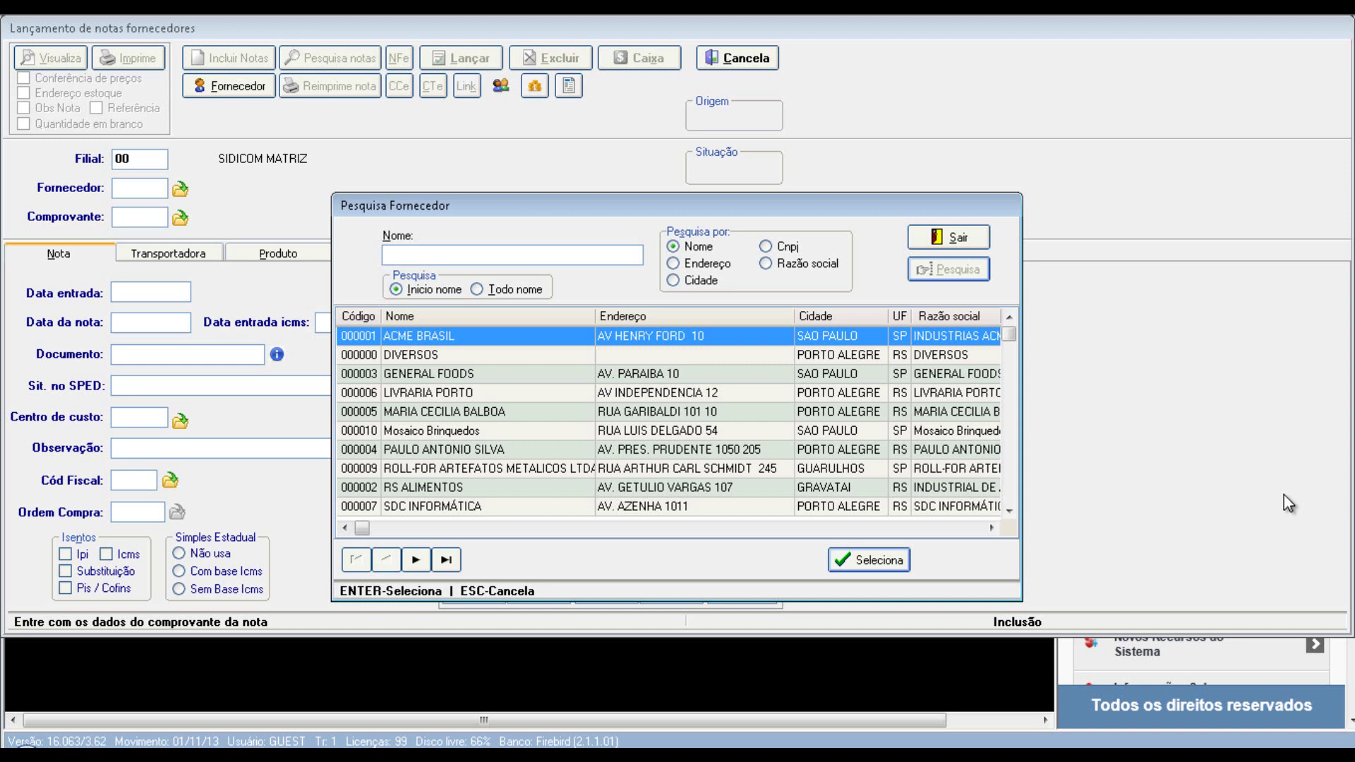
key("Down")
key("Down")
key("Down")
key("Down")
key("Down")
key("Down")
key("Down")
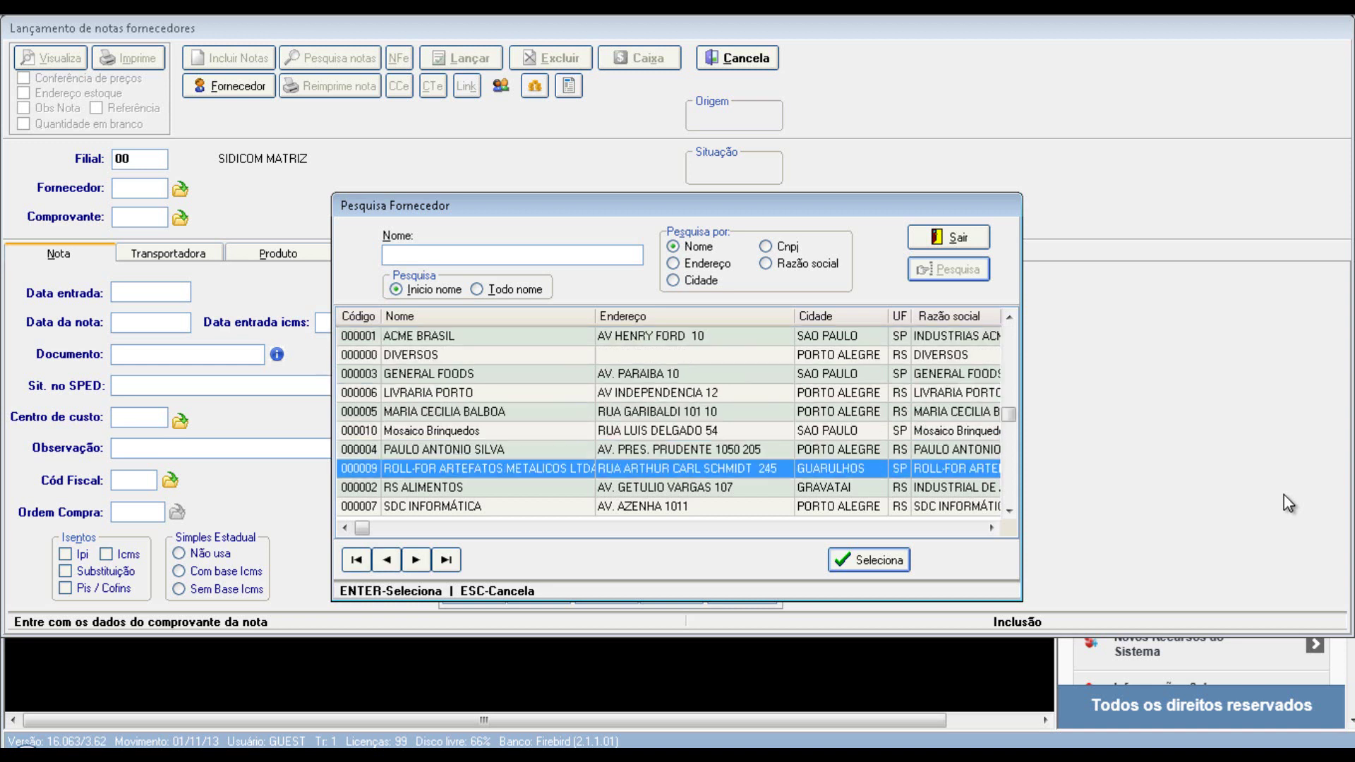
key("Down")
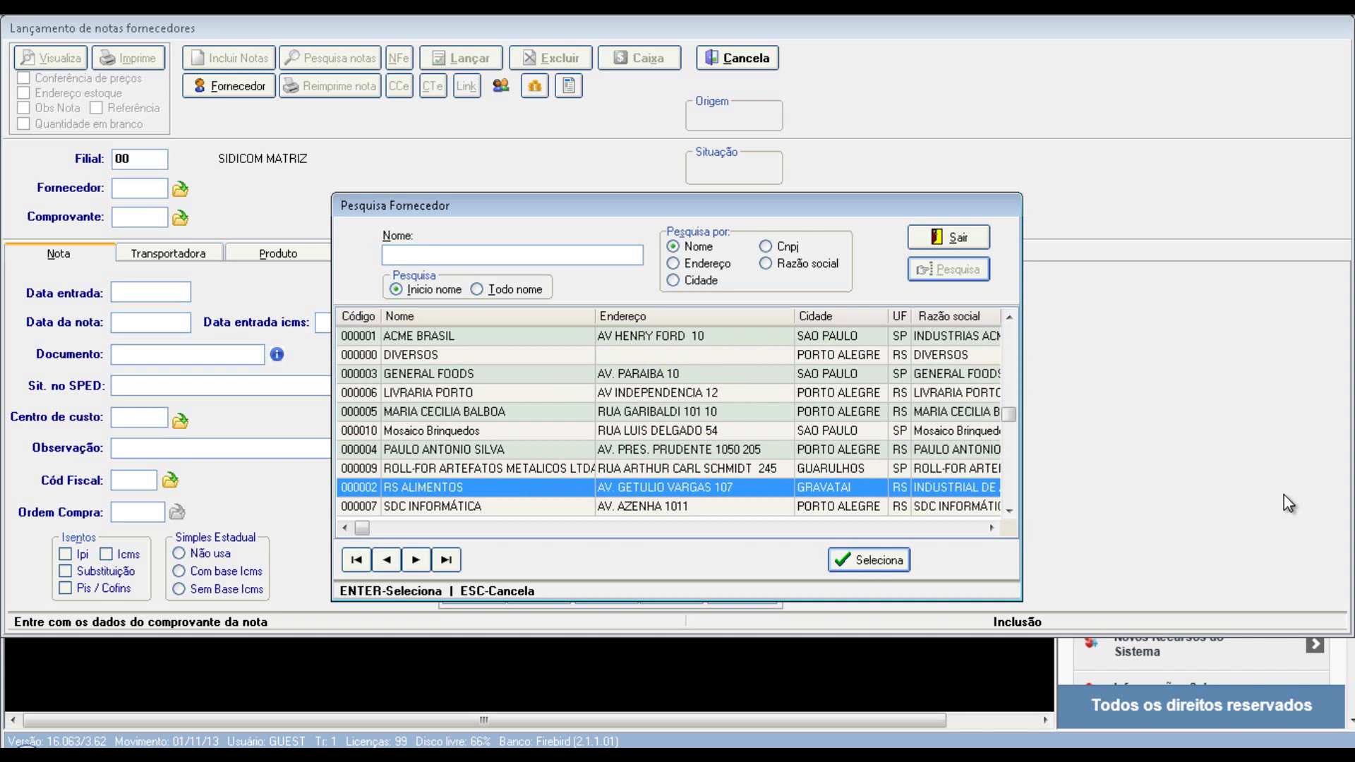
key("Up")
key("Up")
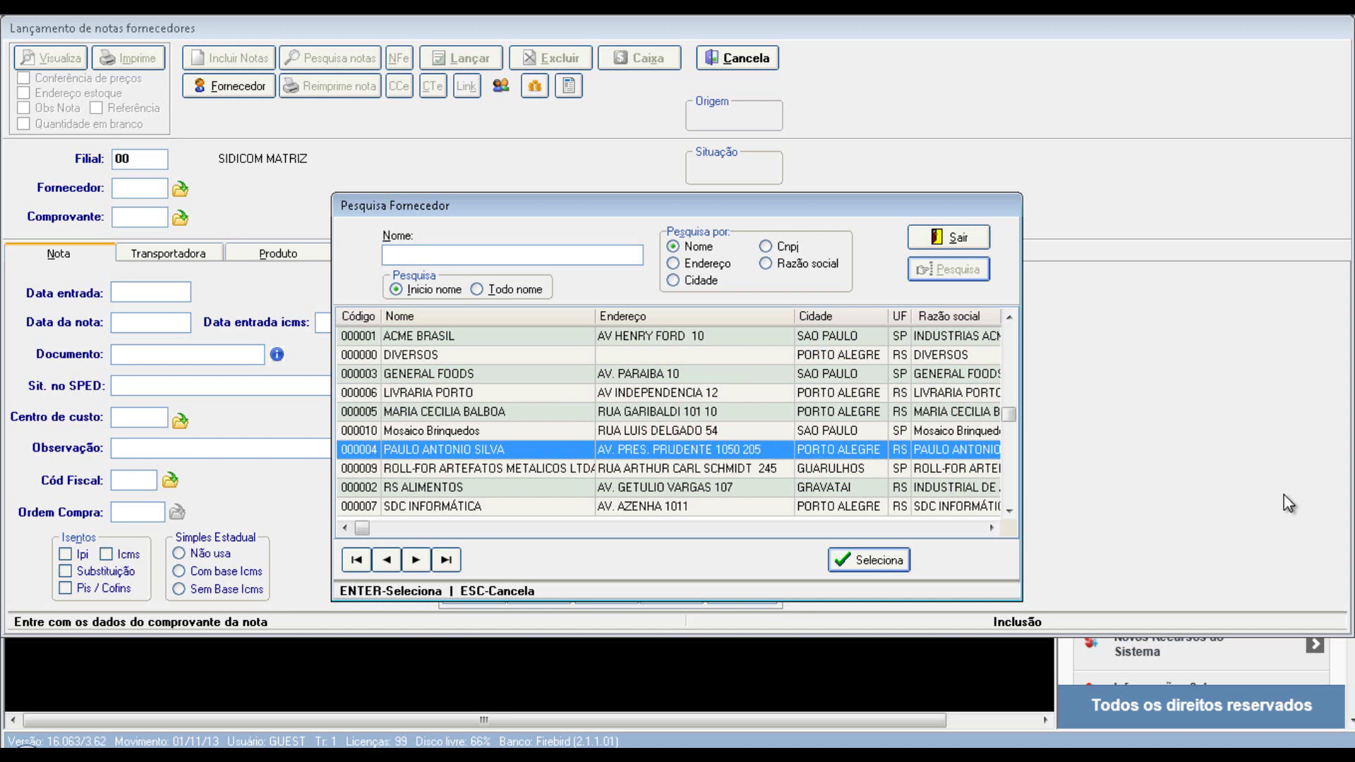
key("Up")
key("Up")
key("Up")
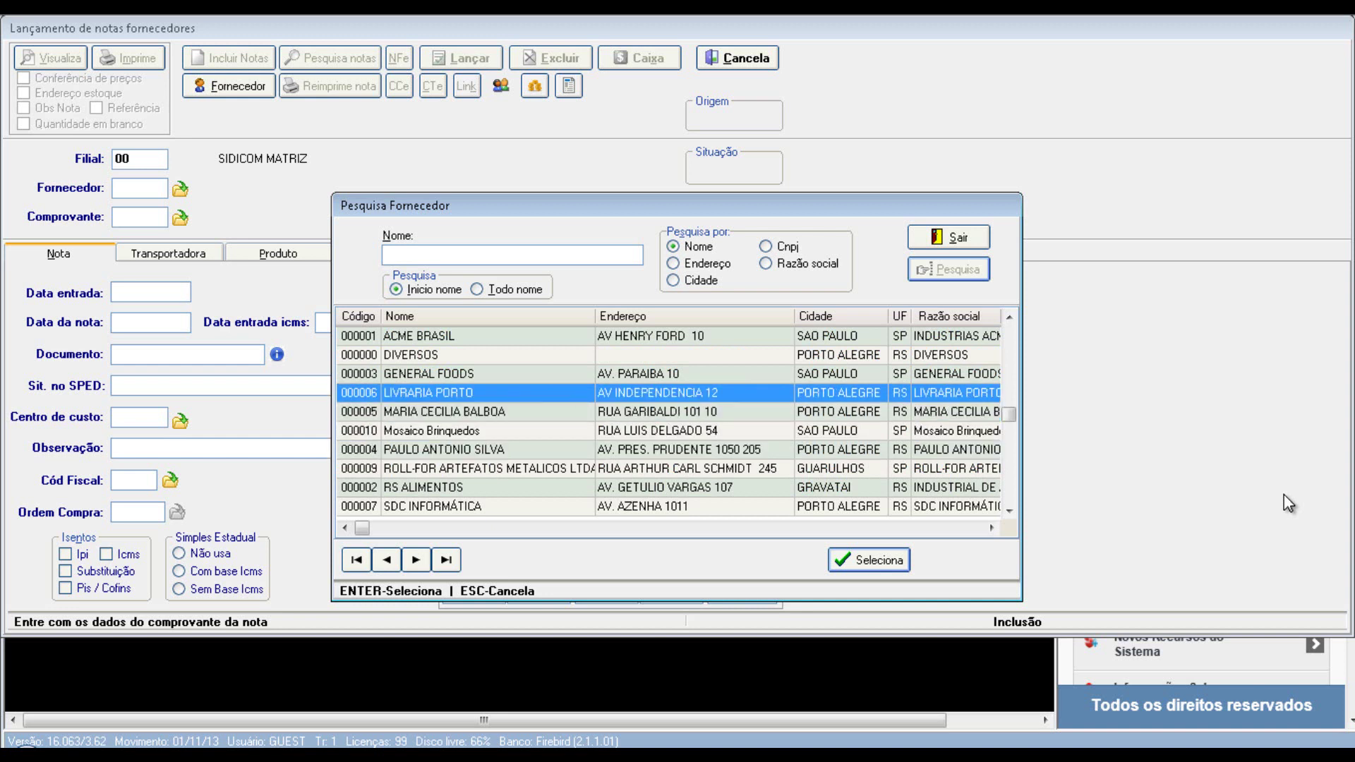
key("Return")
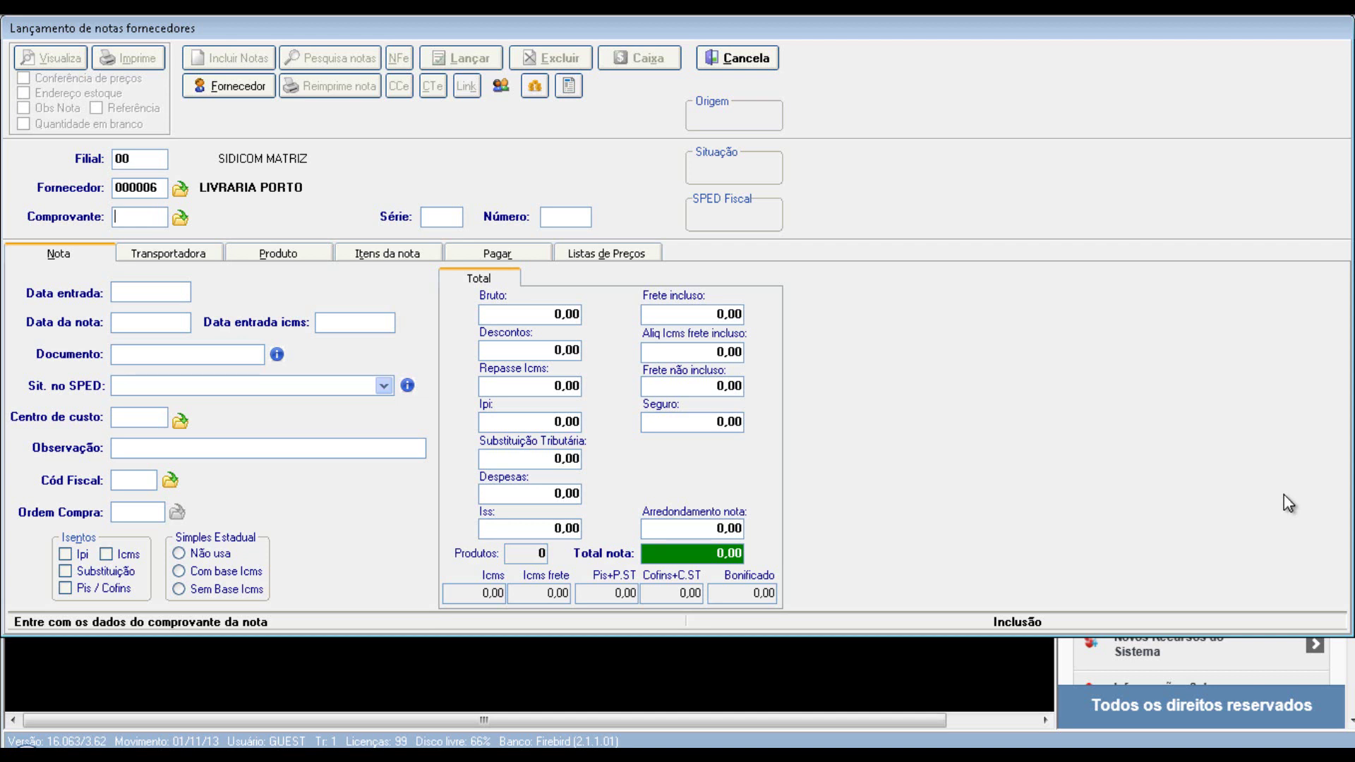
- Search the fornecedor comprovantes for MATERIAL and select MATERIAL EXPEDIENTE for the note
key("Return")
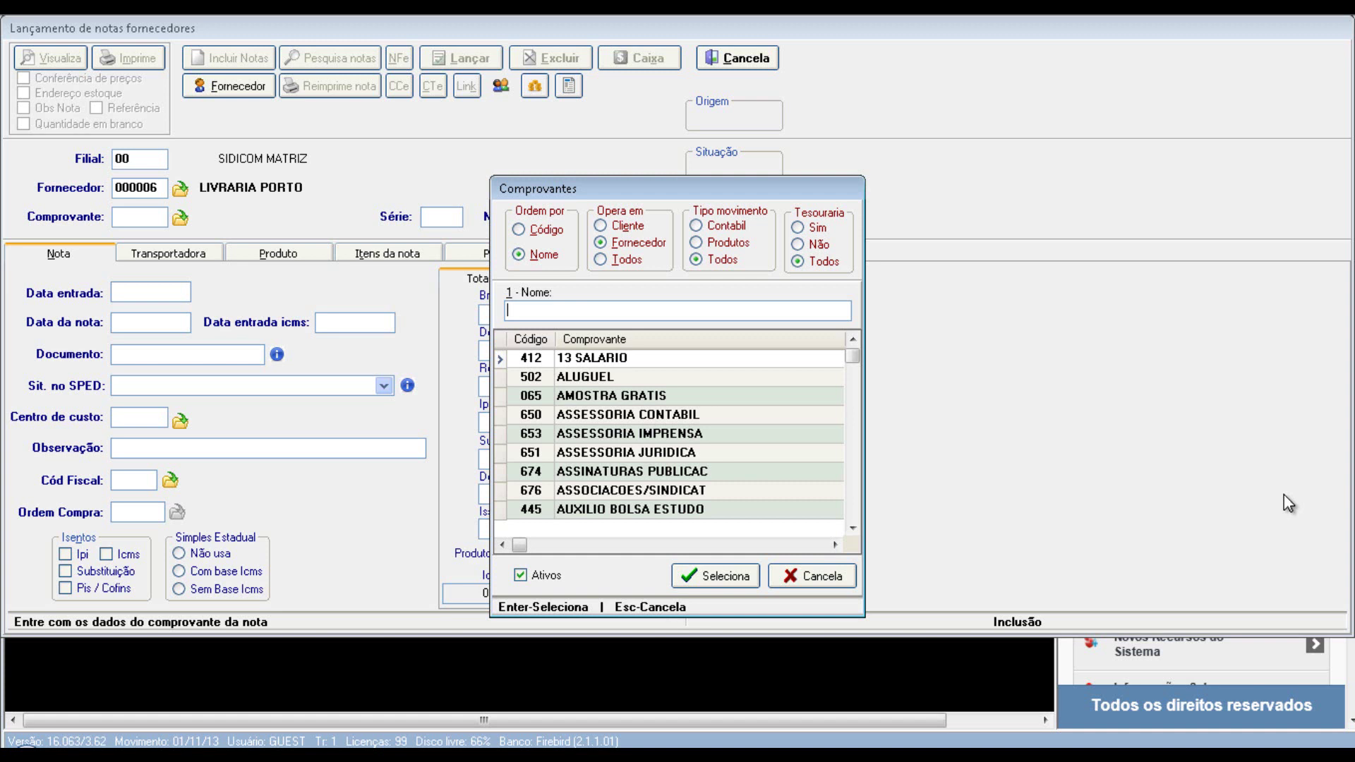
type("m")
key("BackSpace")
type("MATERIAL")
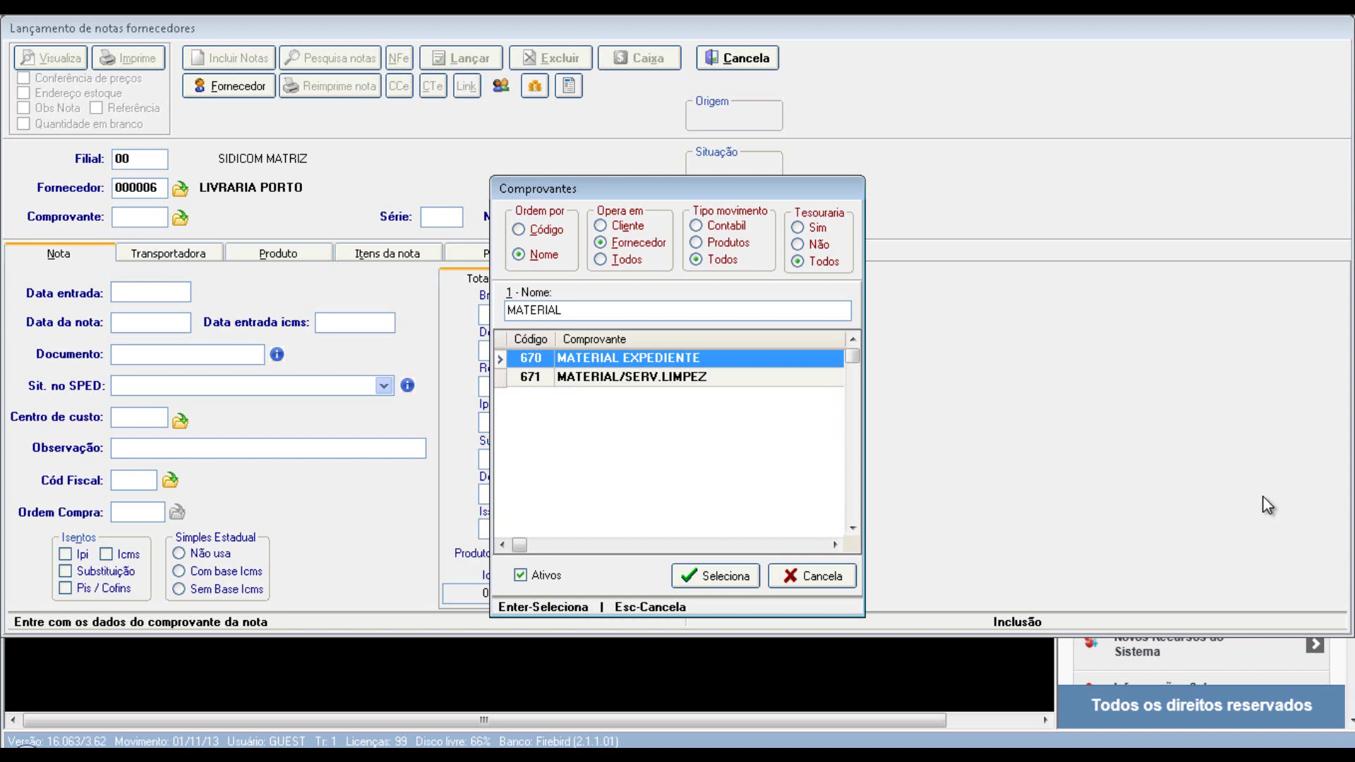
left_click(740, 580)
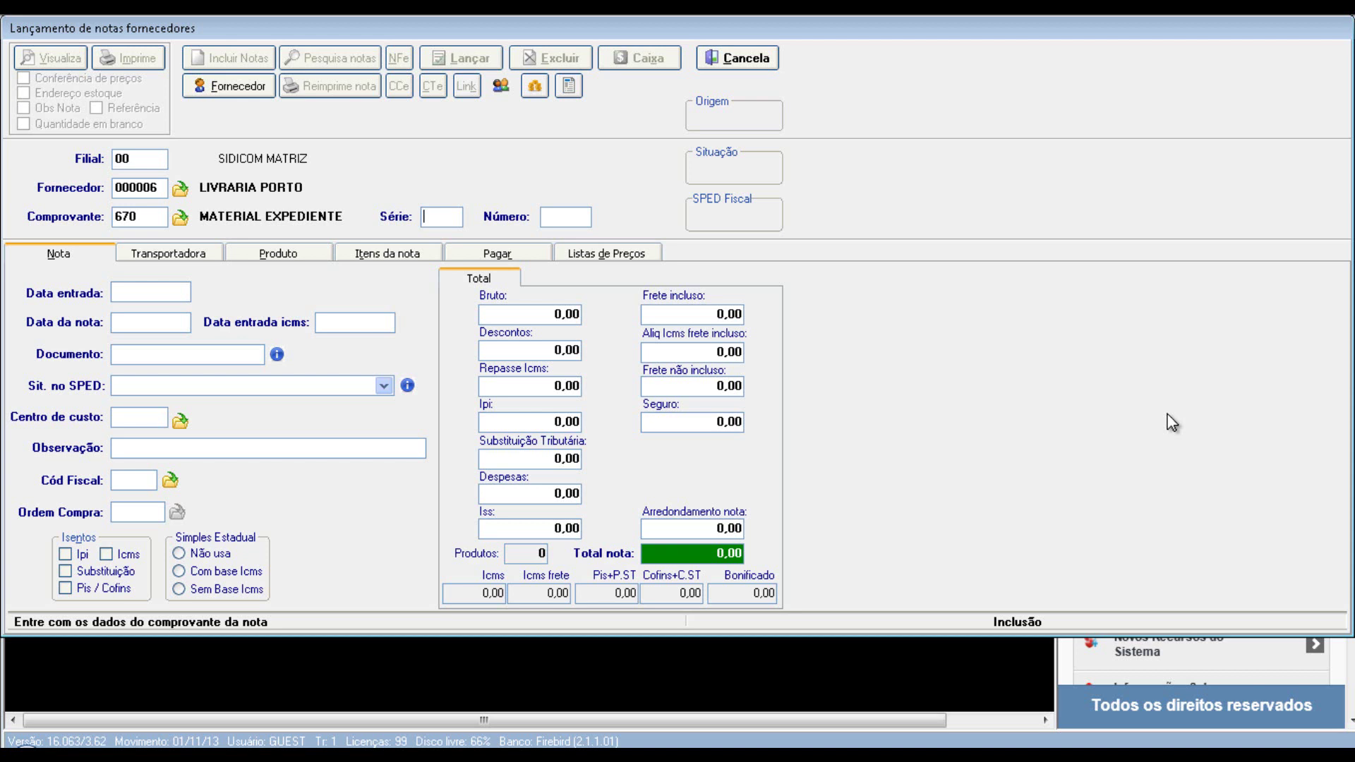
- Set the note's Série to U and Número to 123456, and confirm including the new movement
type("U")
type("1234")
type("56")
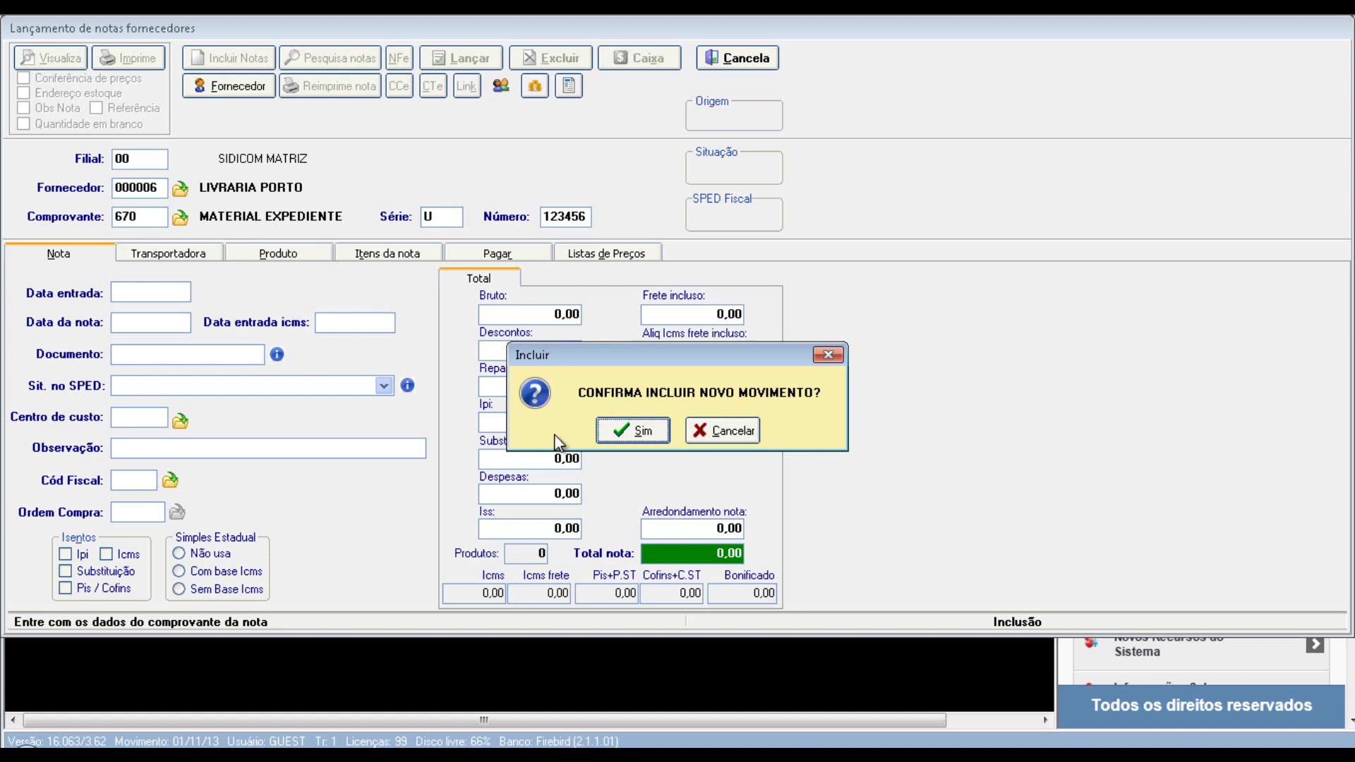
left_click(647, 433)
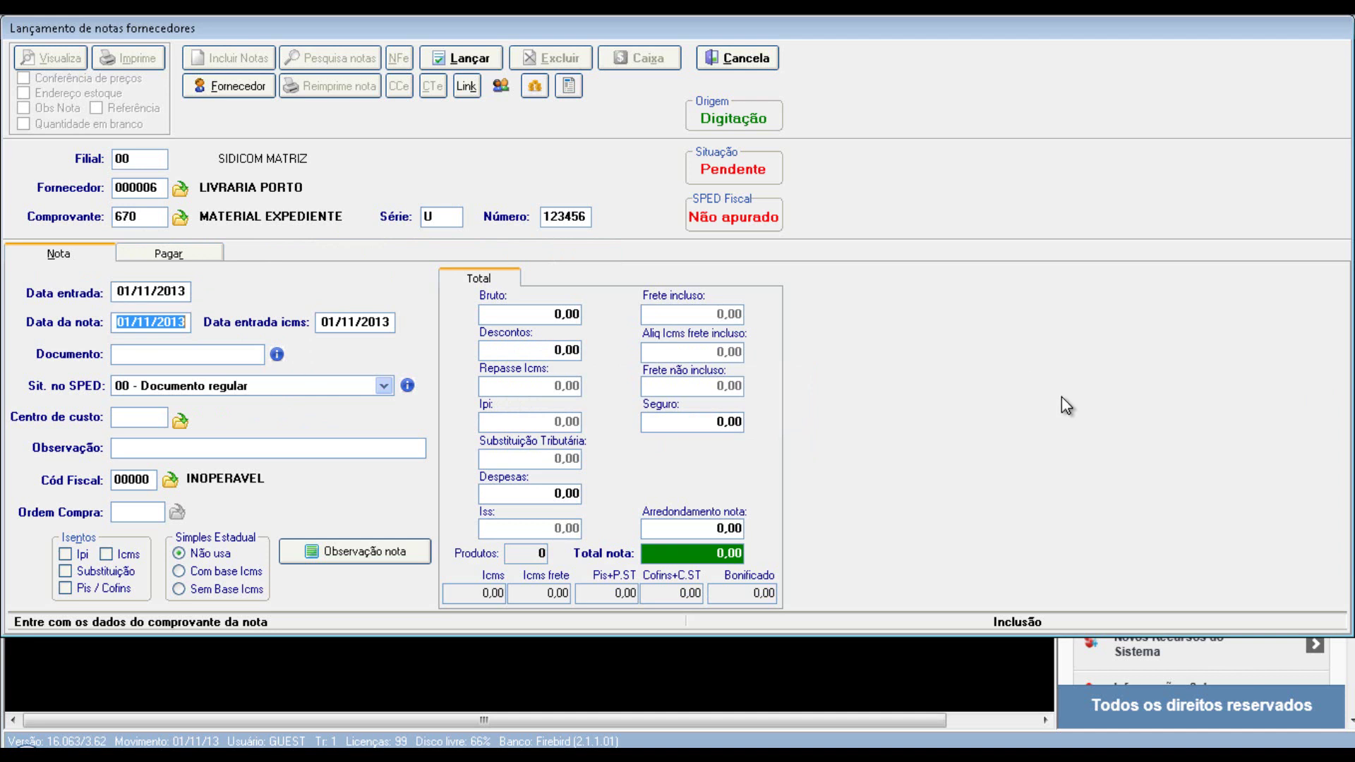
- Accept 01/11/2013 as the entry, note and ICMS dates, and read the information on the Documento field
left_click(118, 291)
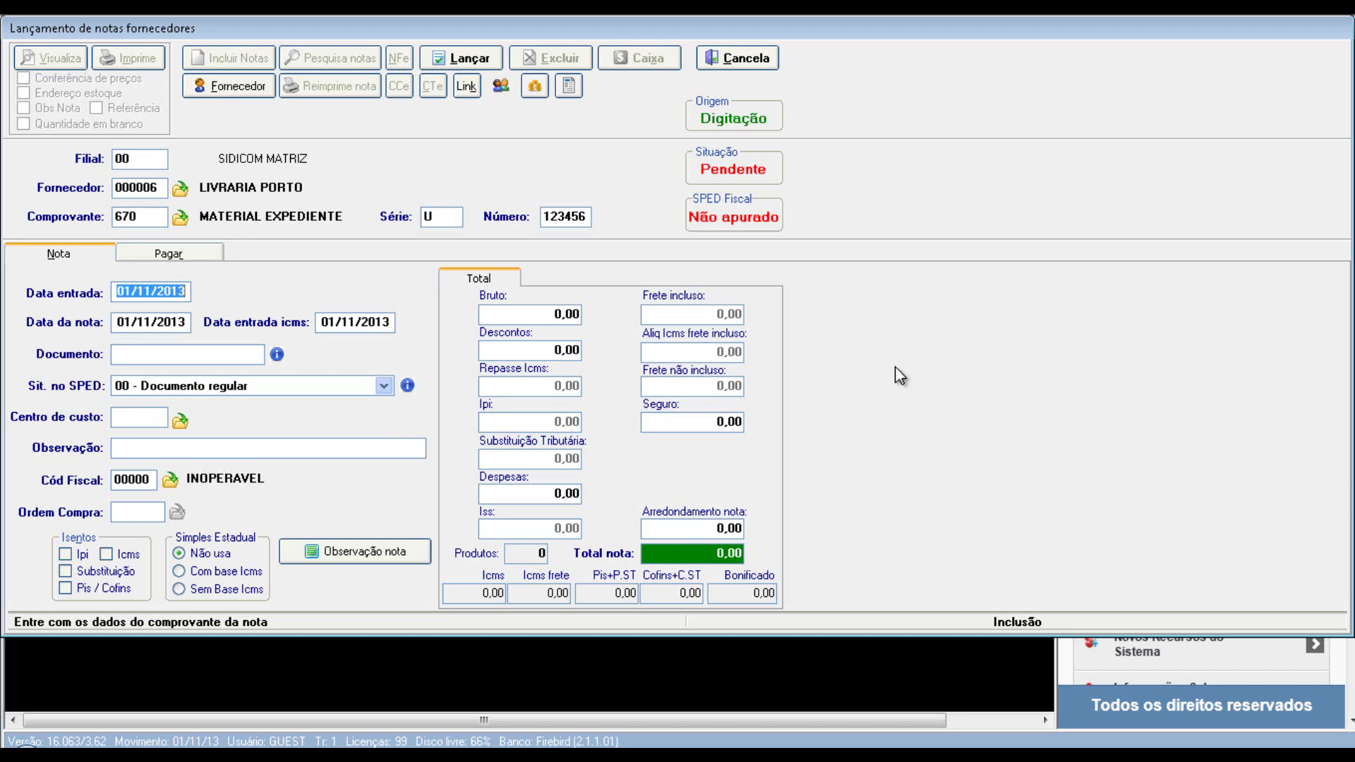
key("Return")
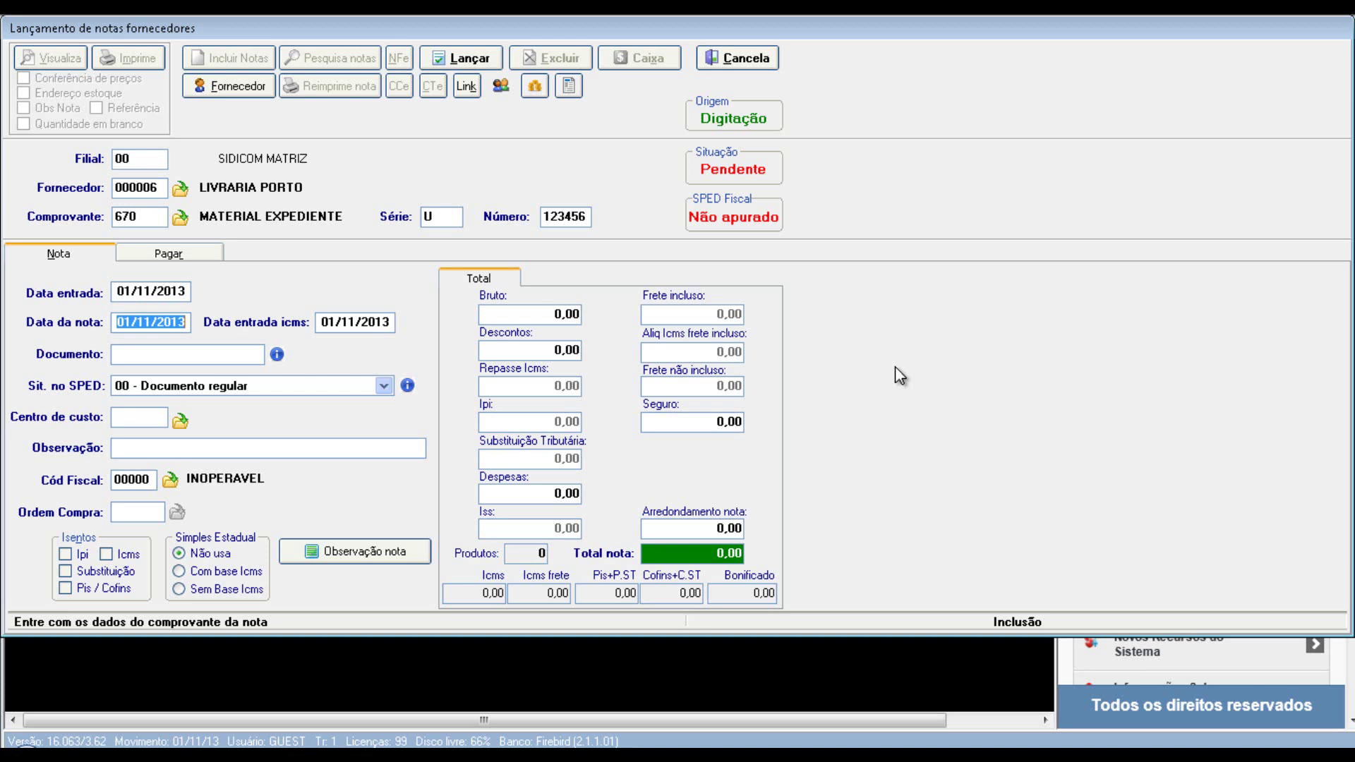
key("Return")
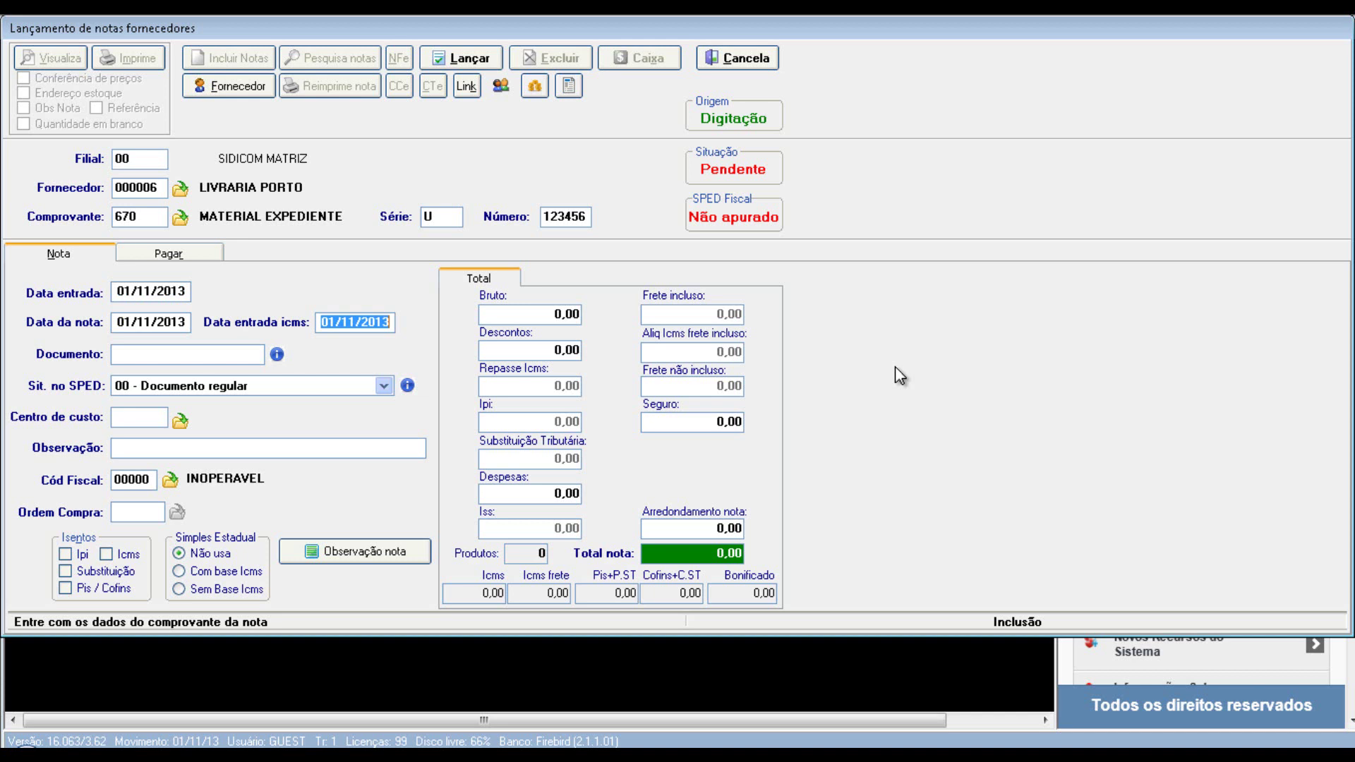
key("Return")
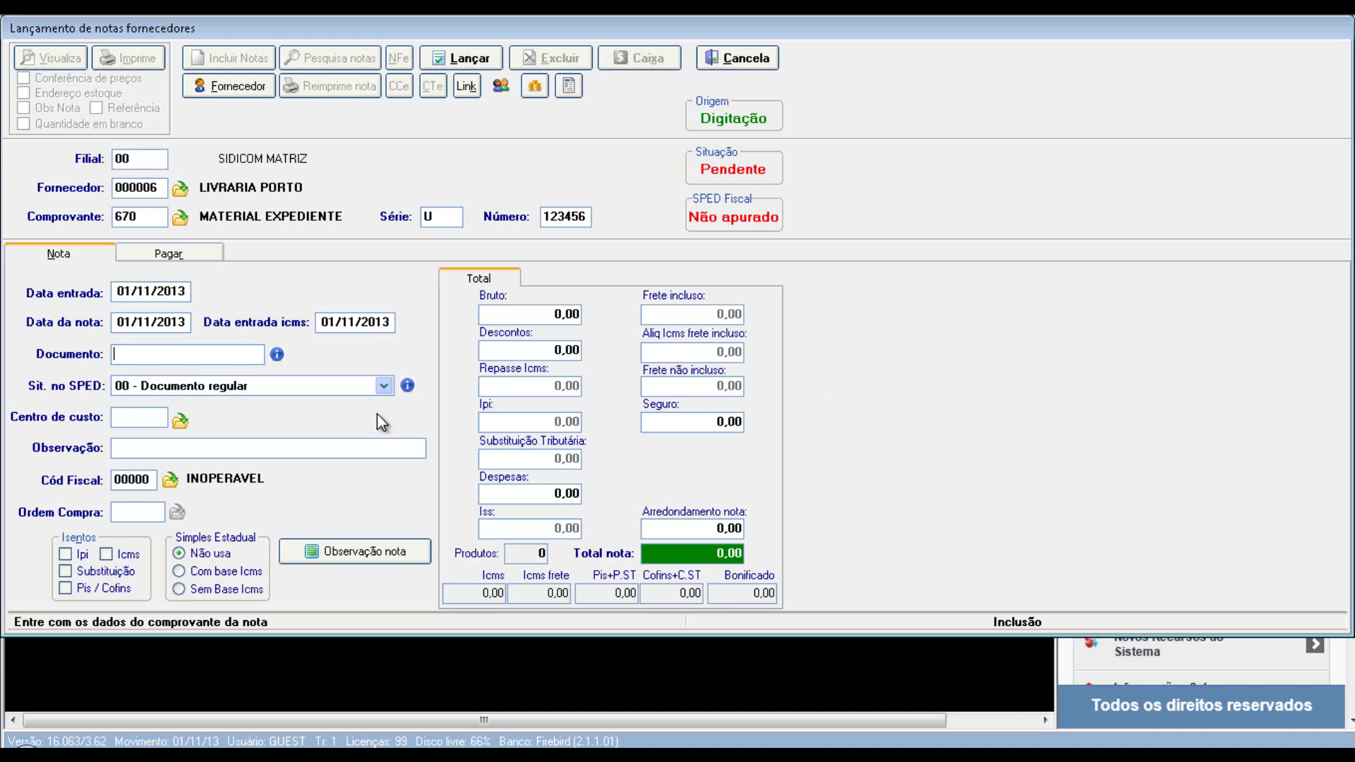
left_click(278, 355)
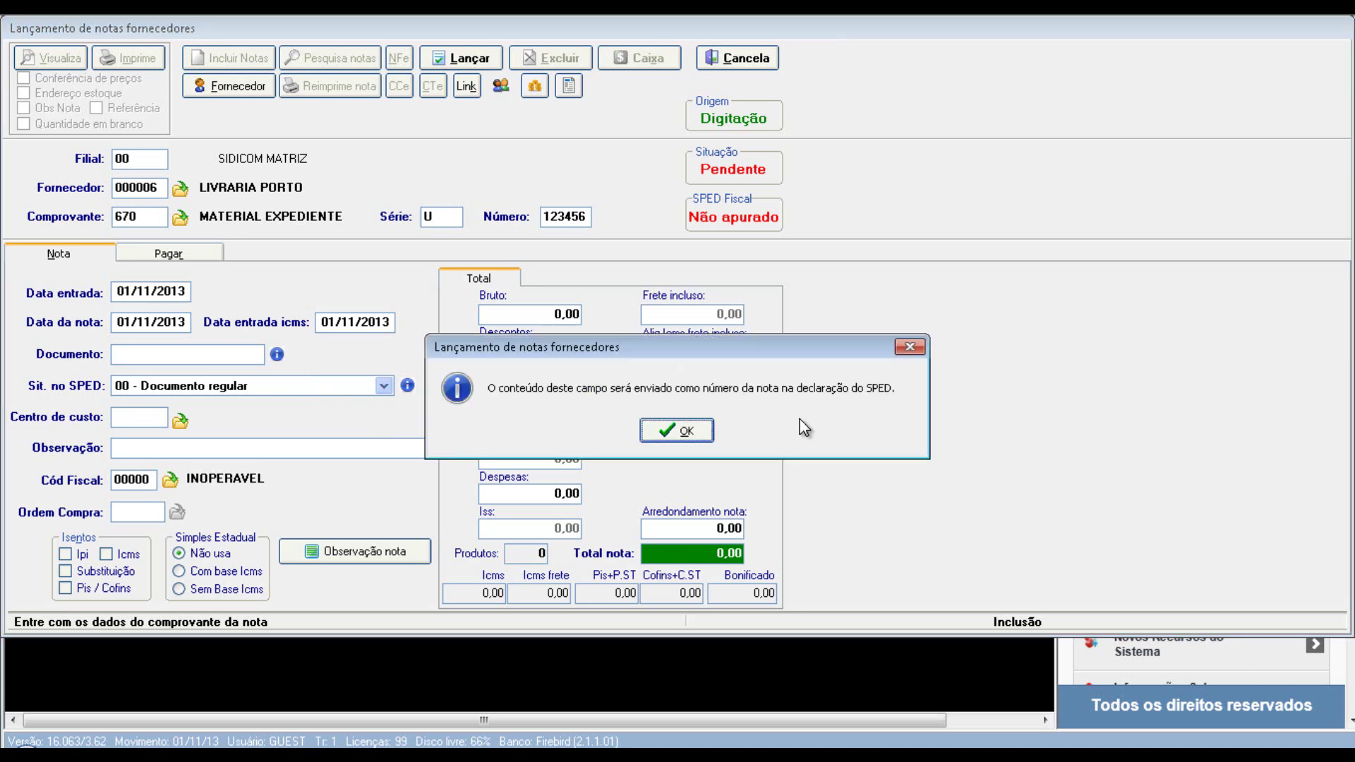
left_click(700, 433)
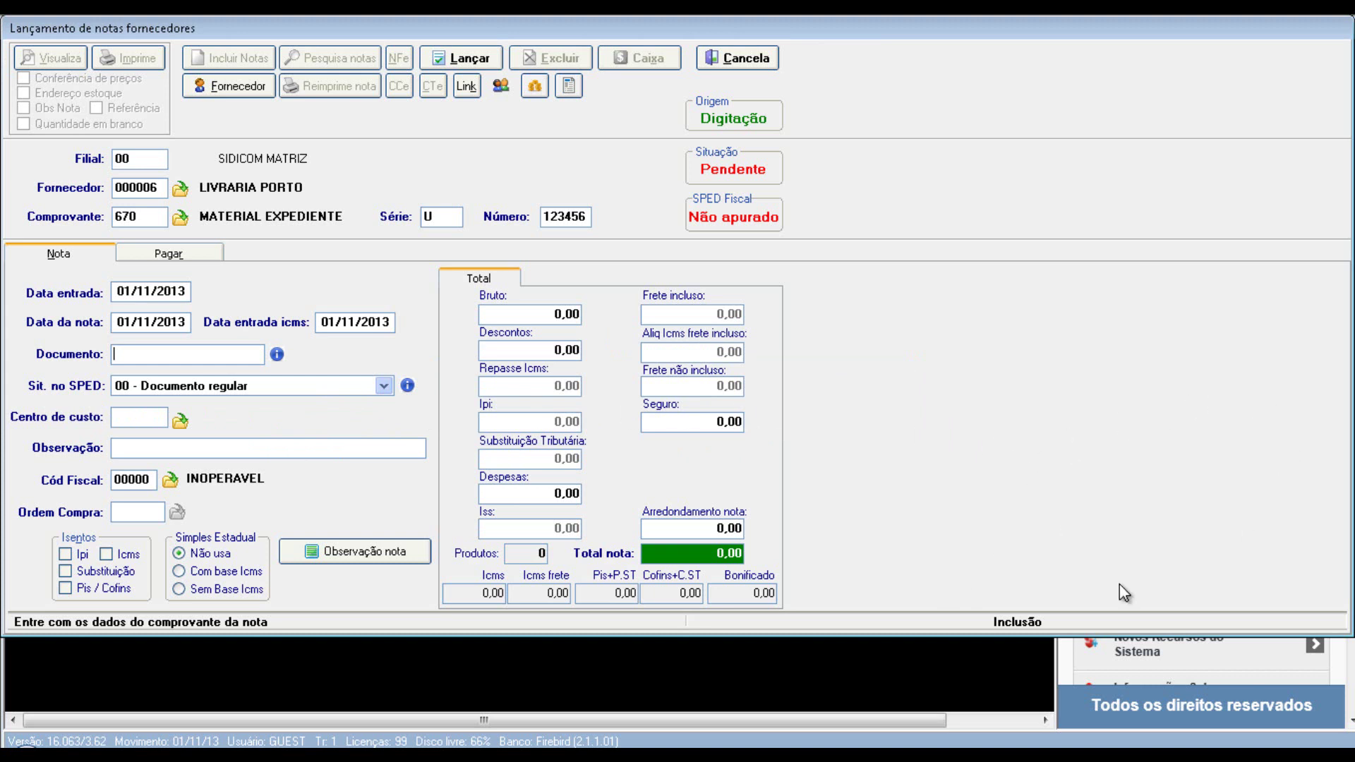
- Assign the note to the cost centre SETORES with the sub cost centre ADMINISTRATIVO
left_click(184, 423)
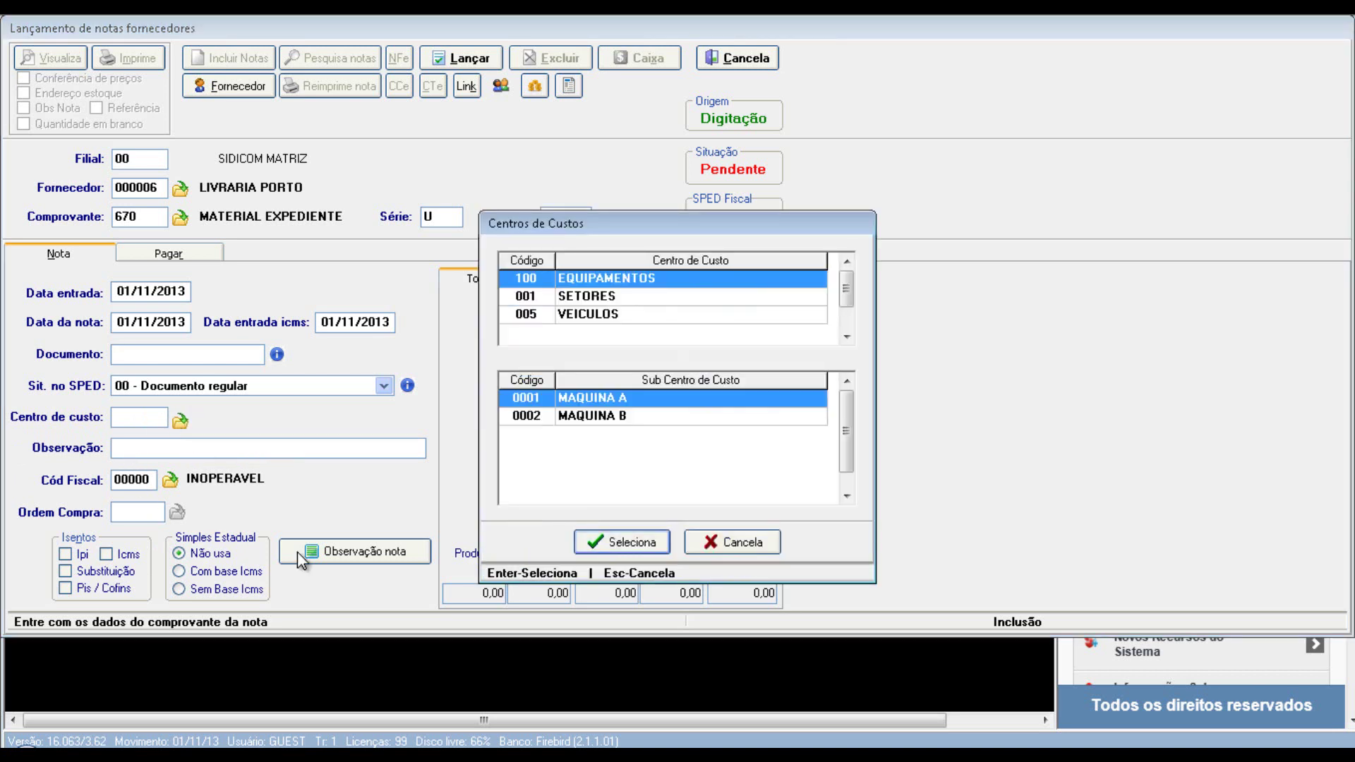
left_click(710, 296)
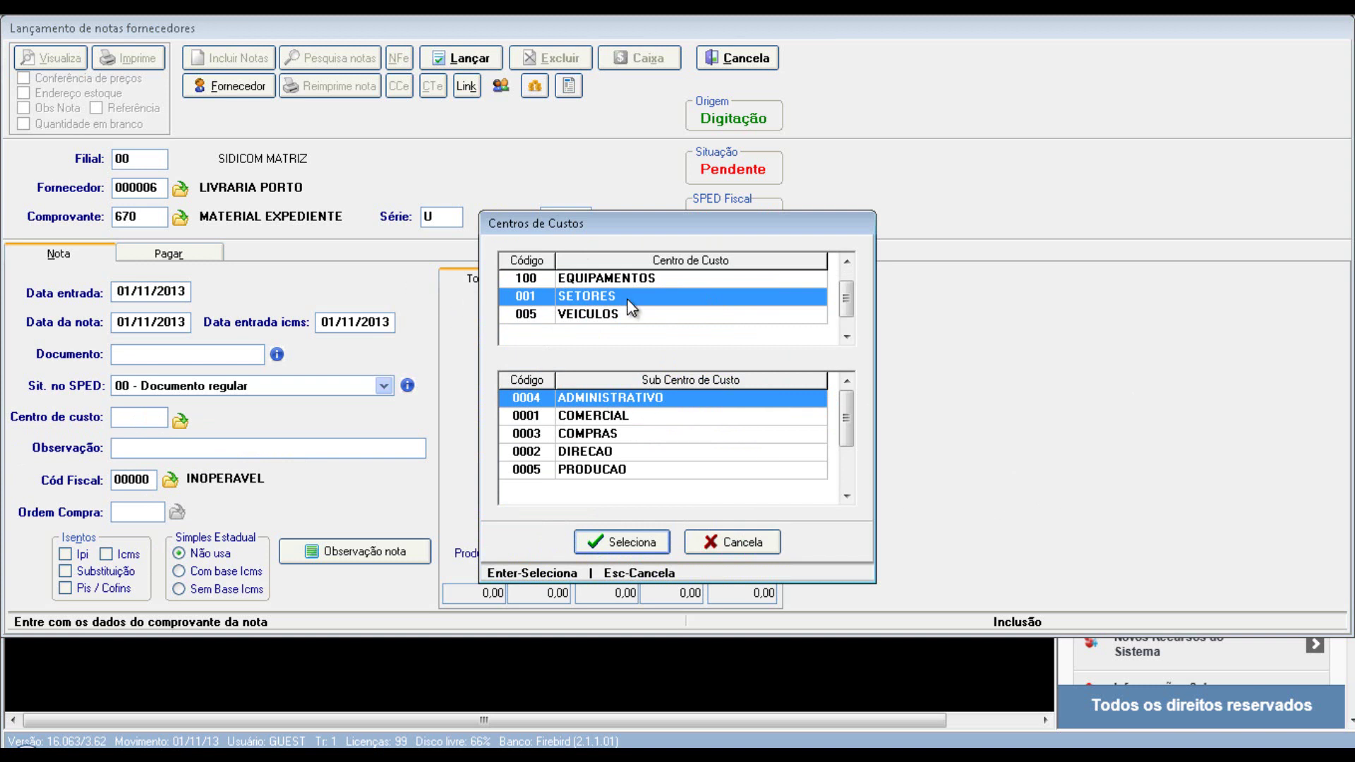
left_click(622, 542)
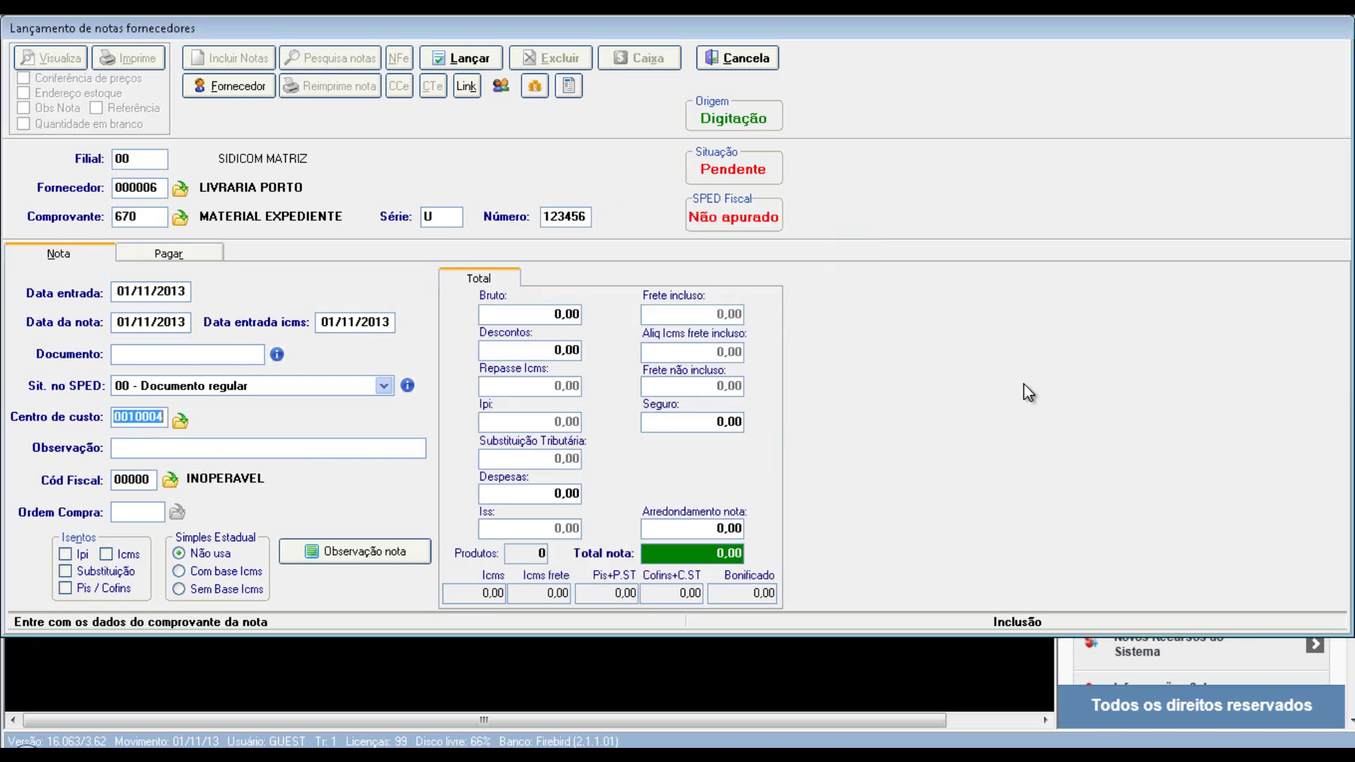
key("Return")
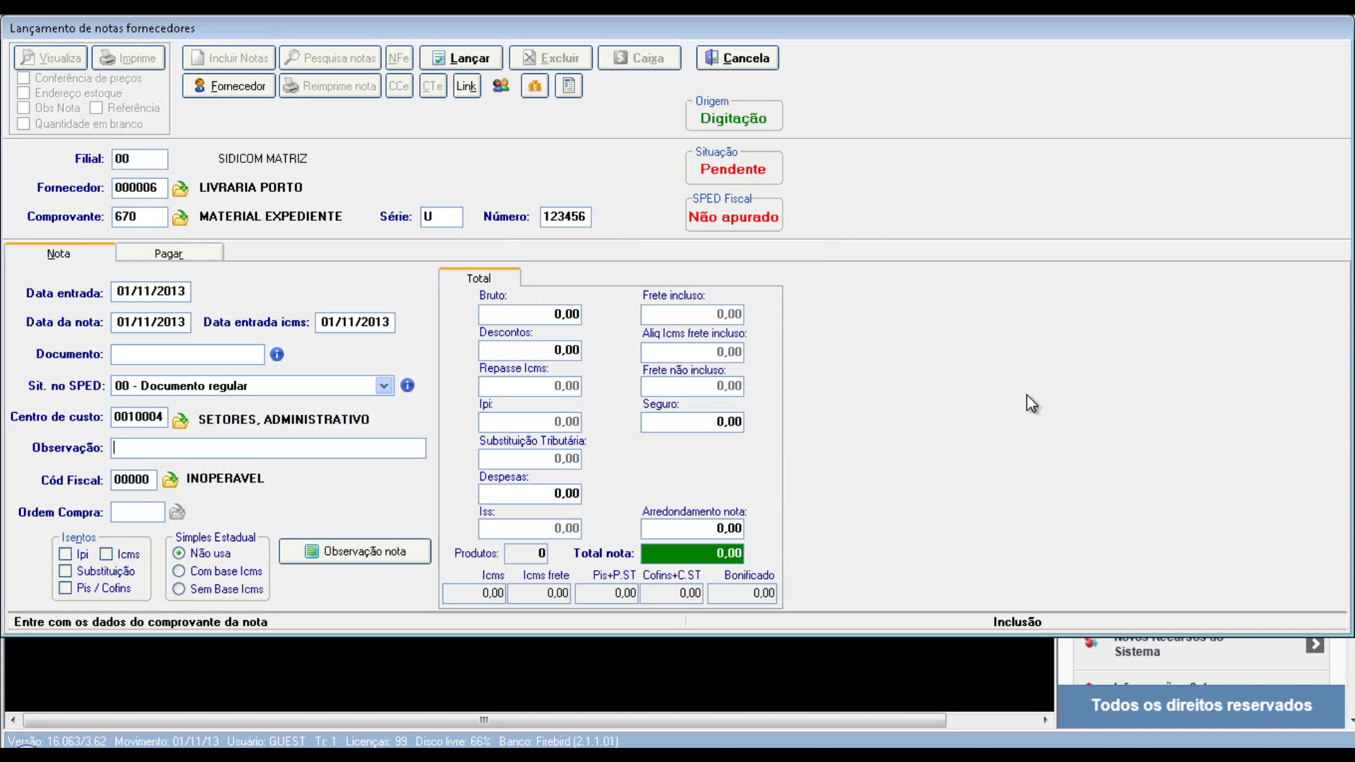
- Enter FORMULARIO A4, CANETAS as the note's Observação
key("Return")
key("Return")
left_click(226, 449)
type("FORMULARIO A4, CANE")
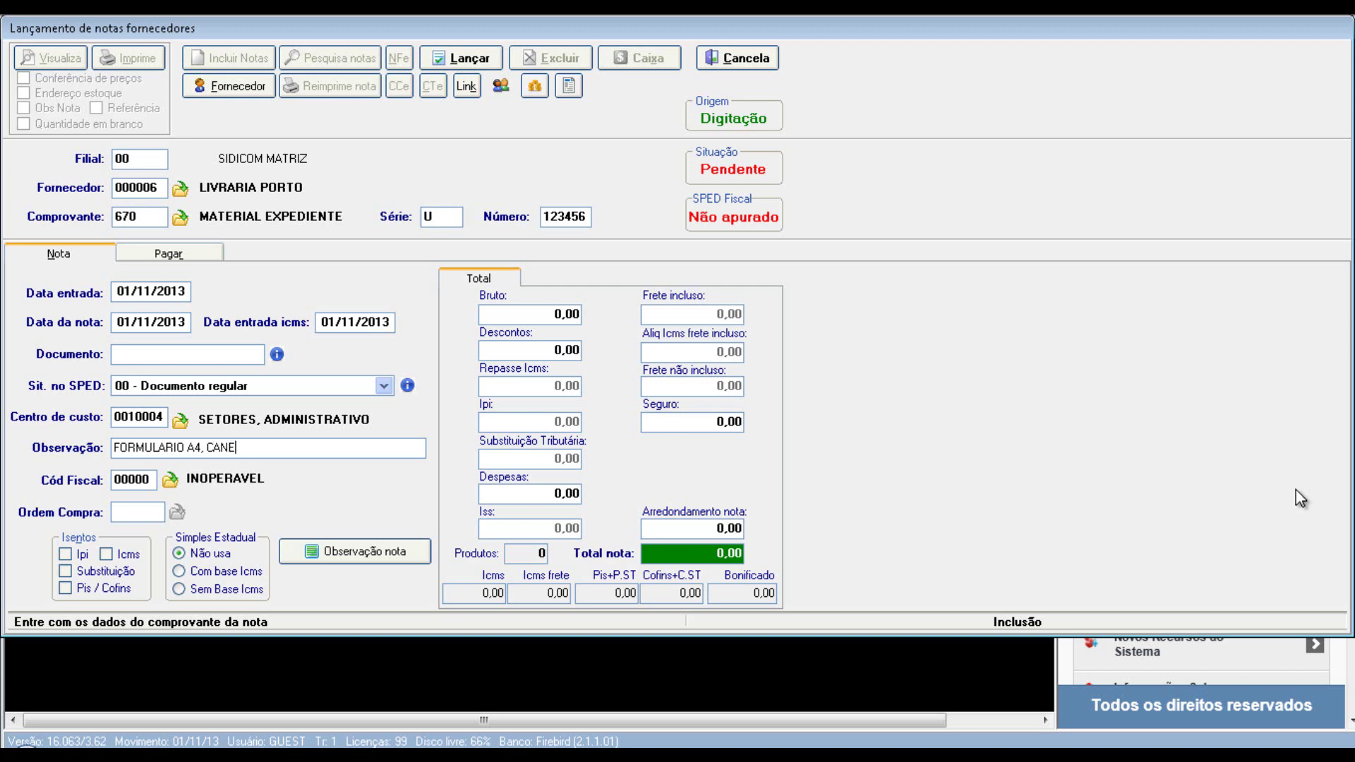
type("T")
type("S")
- Set the note's Bruto amount to 100,00 and leave the remaining total fields at their defaults
left_click(558, 315)
type("100")
key("Return")
key("Return")
key("Return")
key("Tab")
key("Tab")
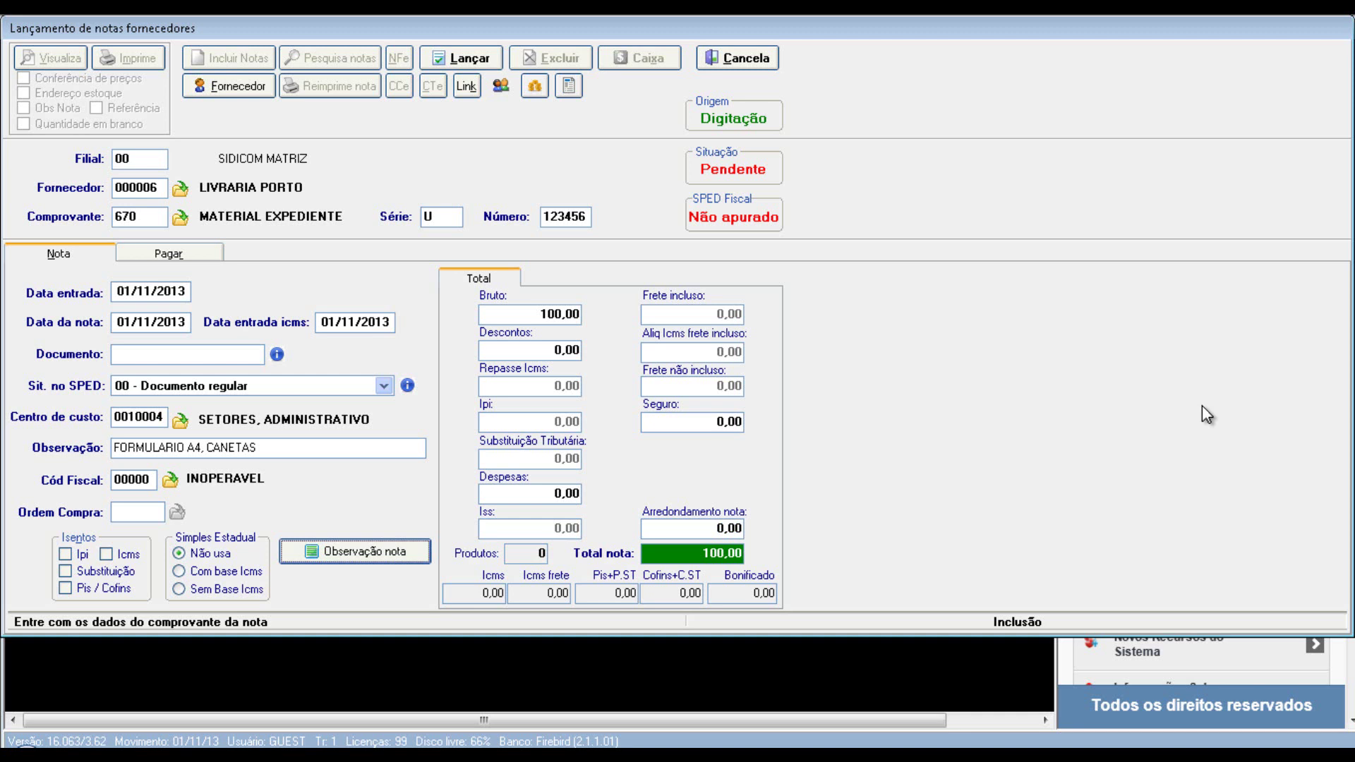
- Generate the note's payable debits with 1 installment, and delete the generated debit
left_click(200, 255)
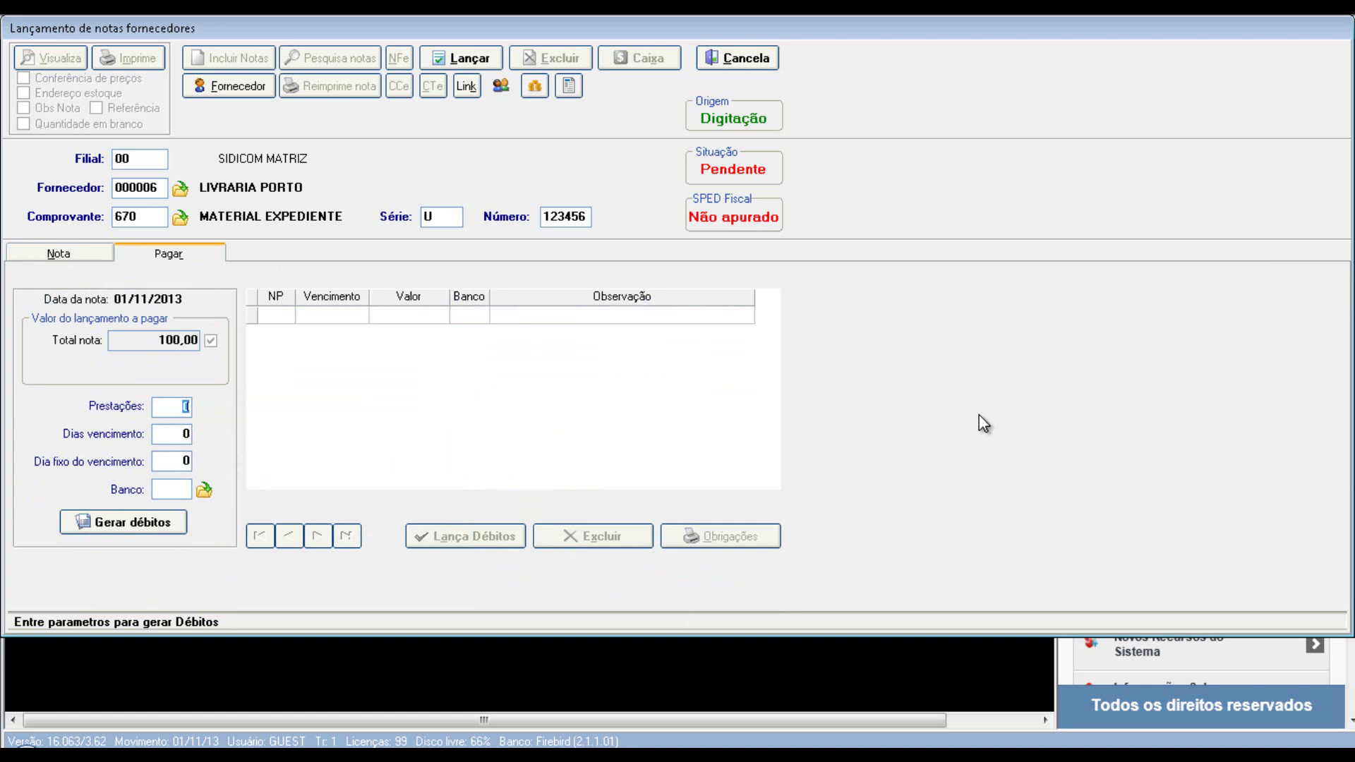
type("1")
key("Return")
key("Return")
key("Return")
key("Return")
key("Return")
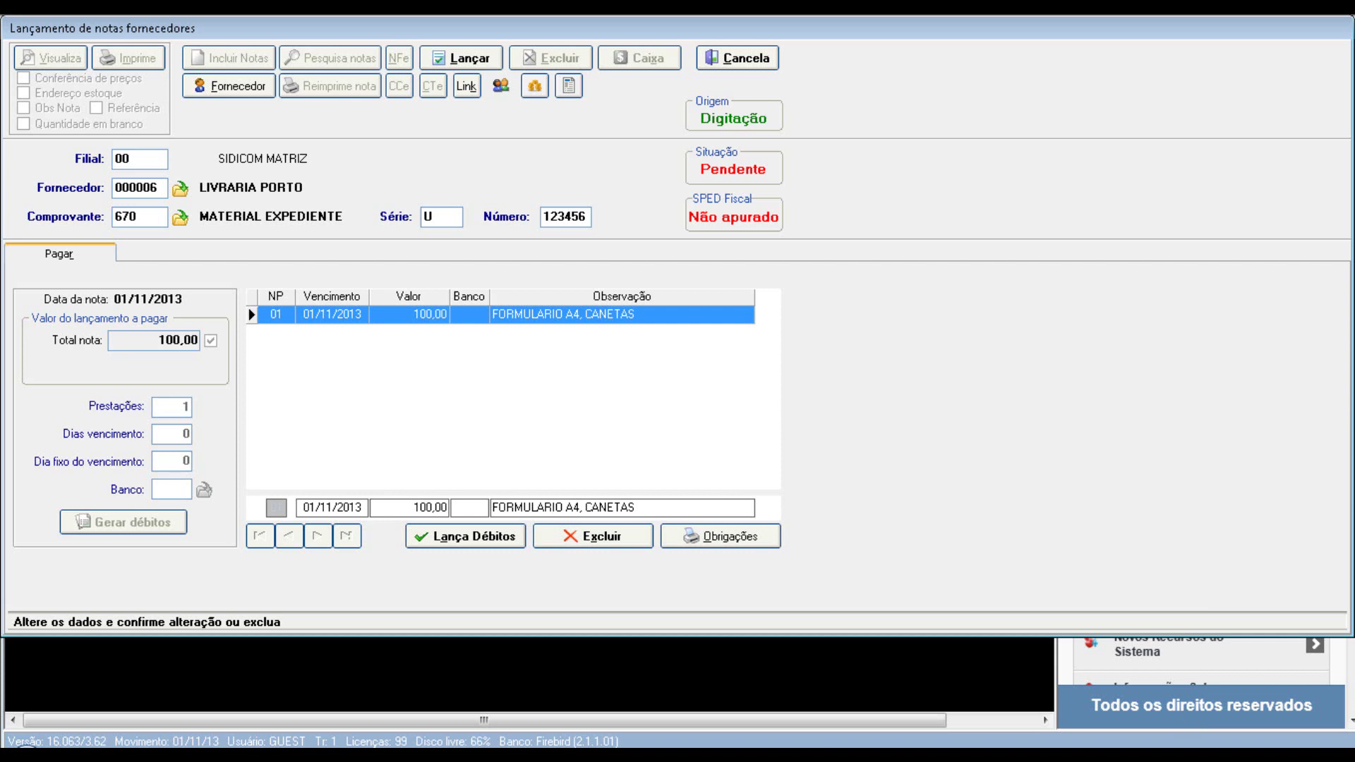
left_click(603, 537)
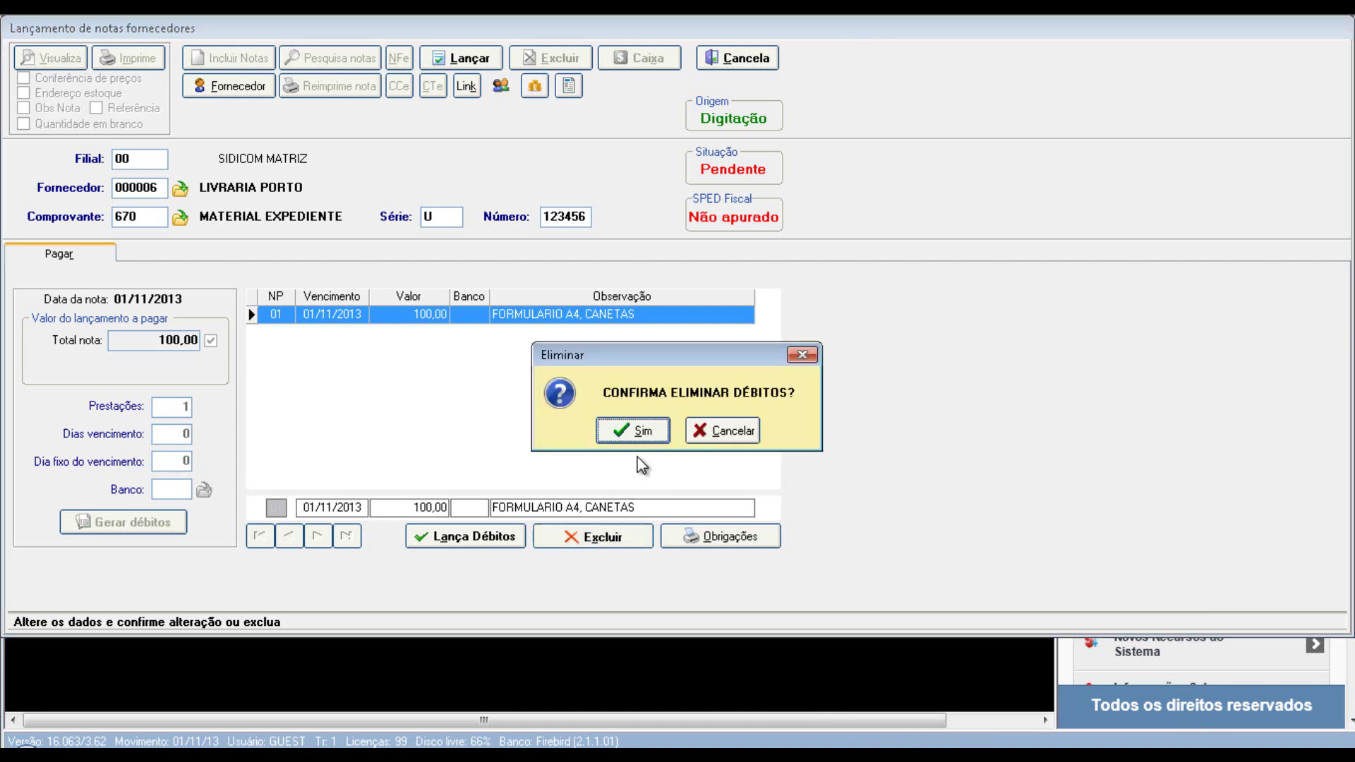
left_click(632, 431)
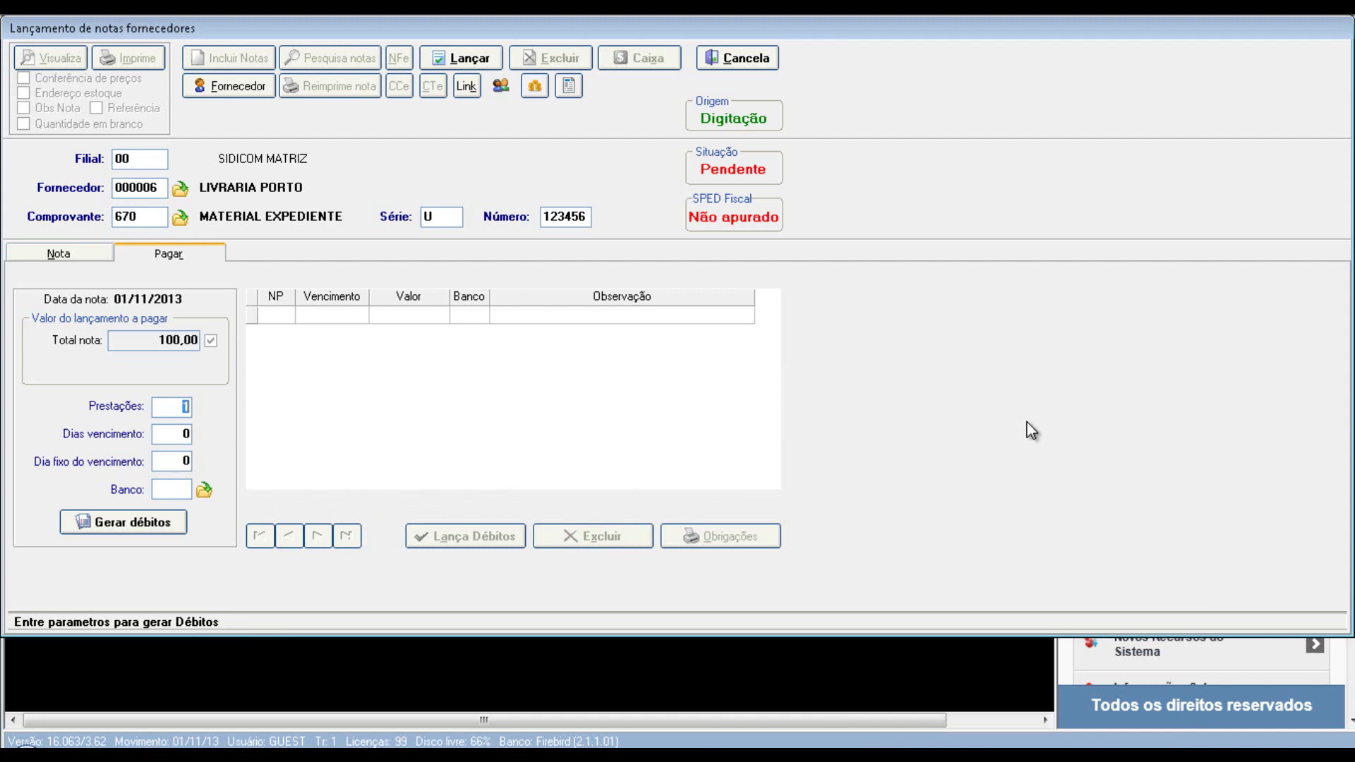
- Generate the payable debits in 2 installments with 15 days between due dates and no bank
type("2")
key("Tab")
type("15")
key("Tab")
key("Tab")
key("Return")
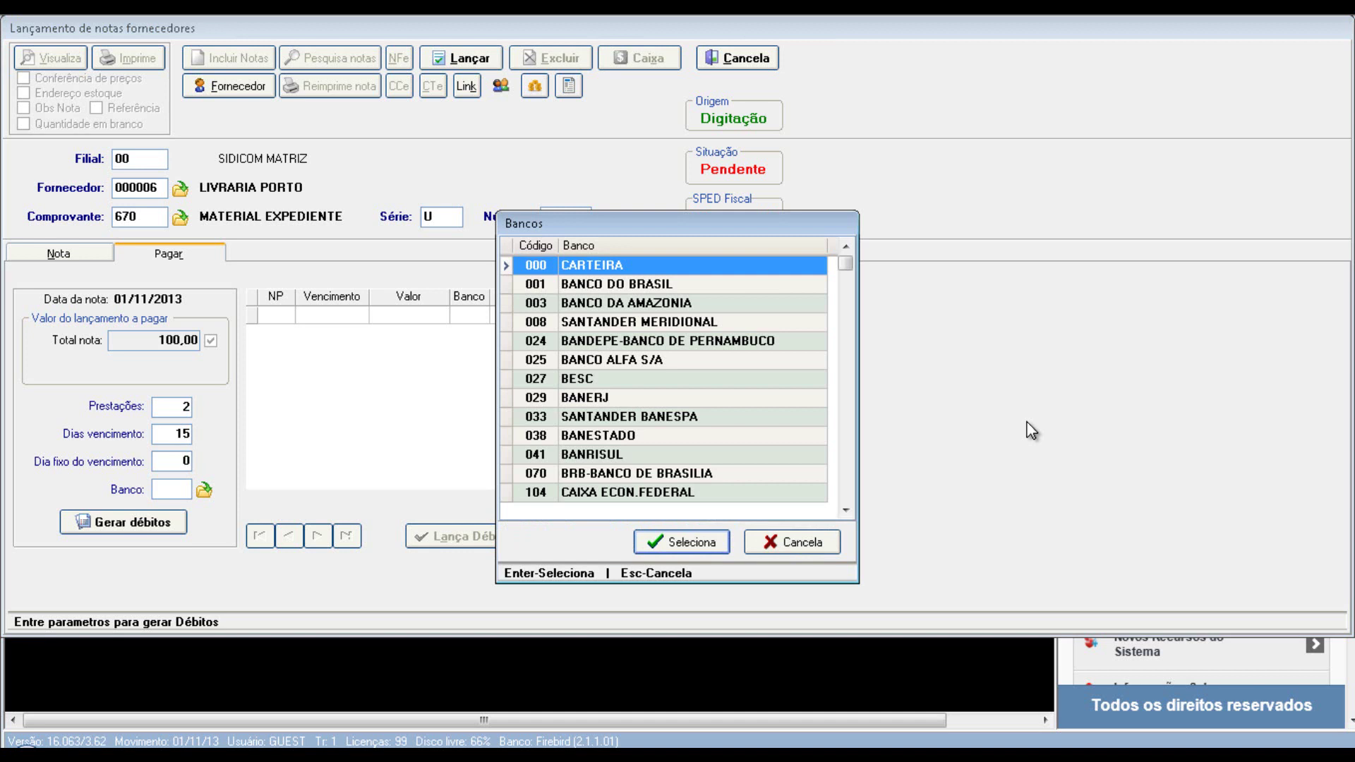
key("Escape")
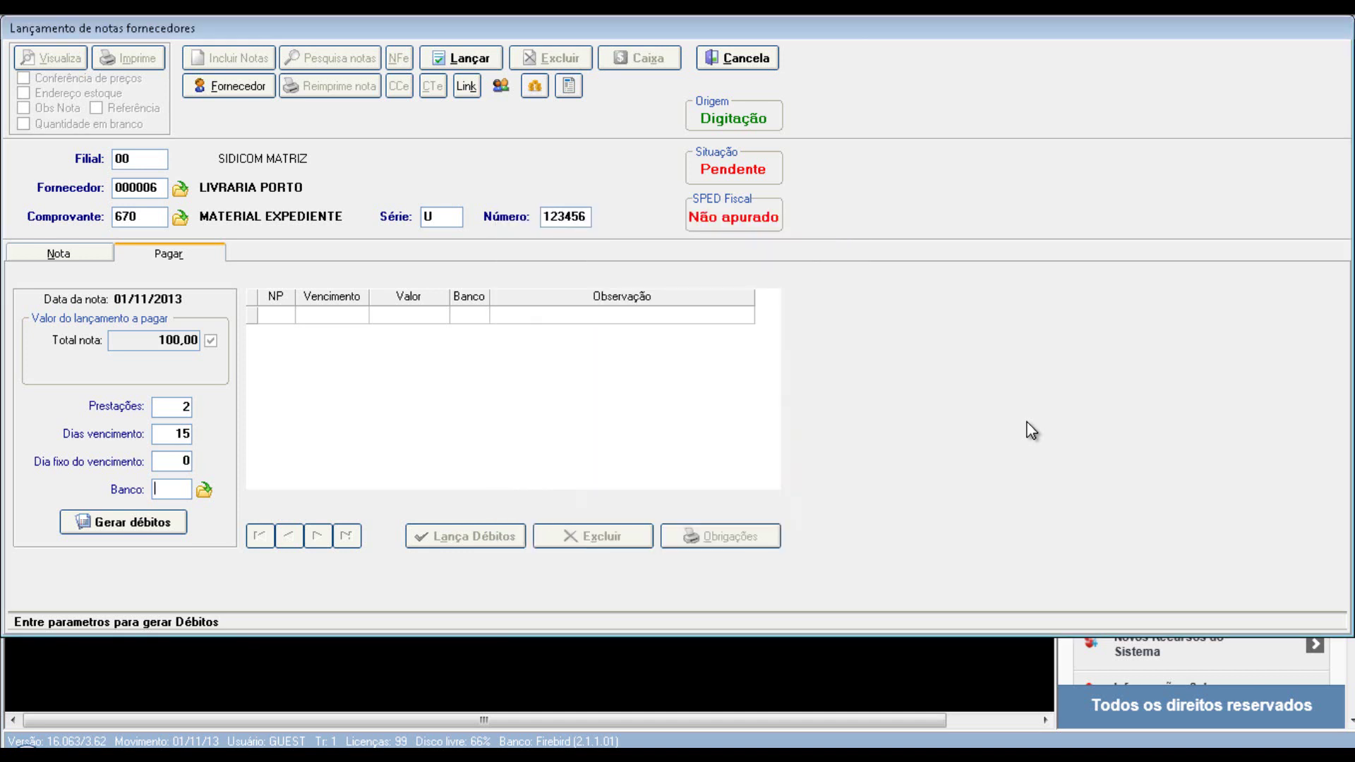
key("Tab")
key("Return")
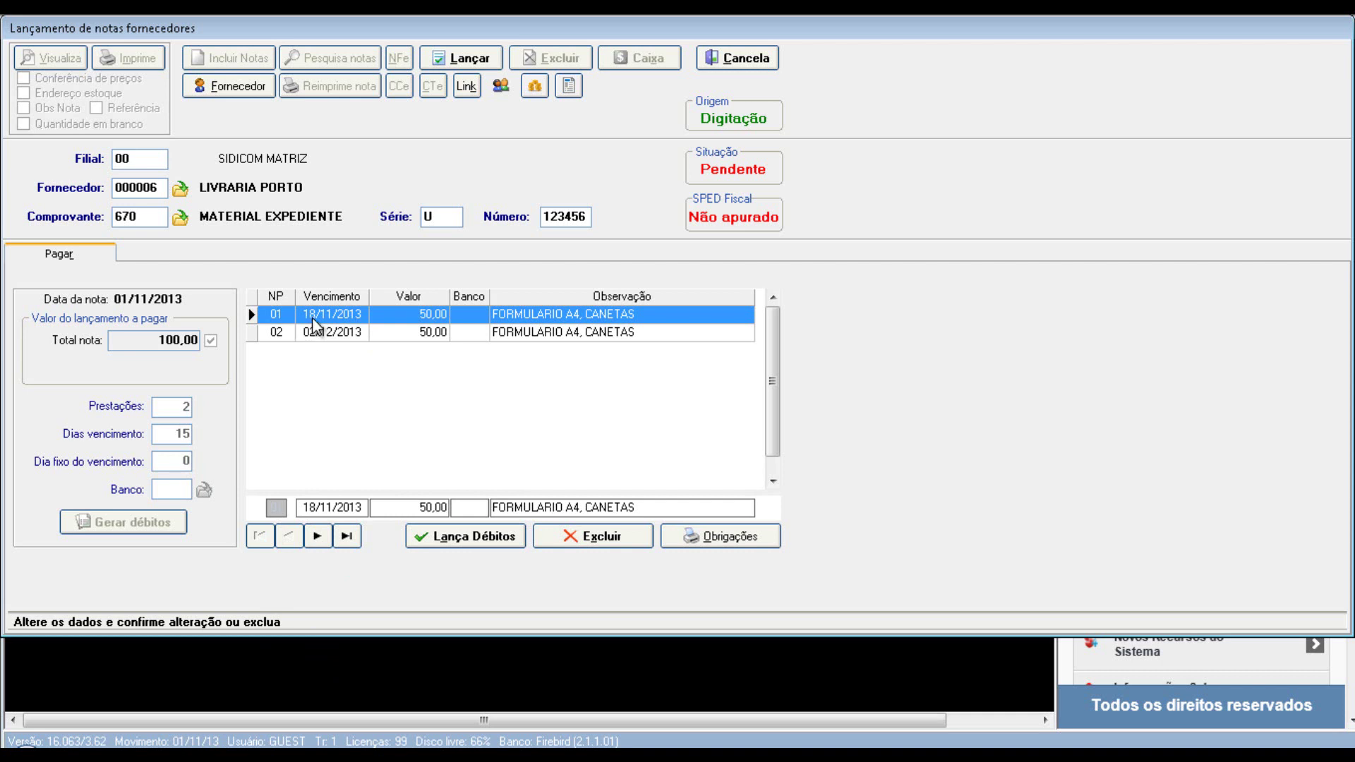
- Go through the editable due date, value, bank and observation of the first installment without changing them
left_click(365, 508)
key("Left")
key("Left")
key("Left")
key("Left")
key("Left")
key("Left")
key("Left")
key("Left")
key("Left")
key("Left")
key("Right")
key("Right")
key("Right")
key("Right")
key("Right")
key("Right")
key("Right")
key("Right")
key("Right")
key("Return")
key("Return")
key("Return")
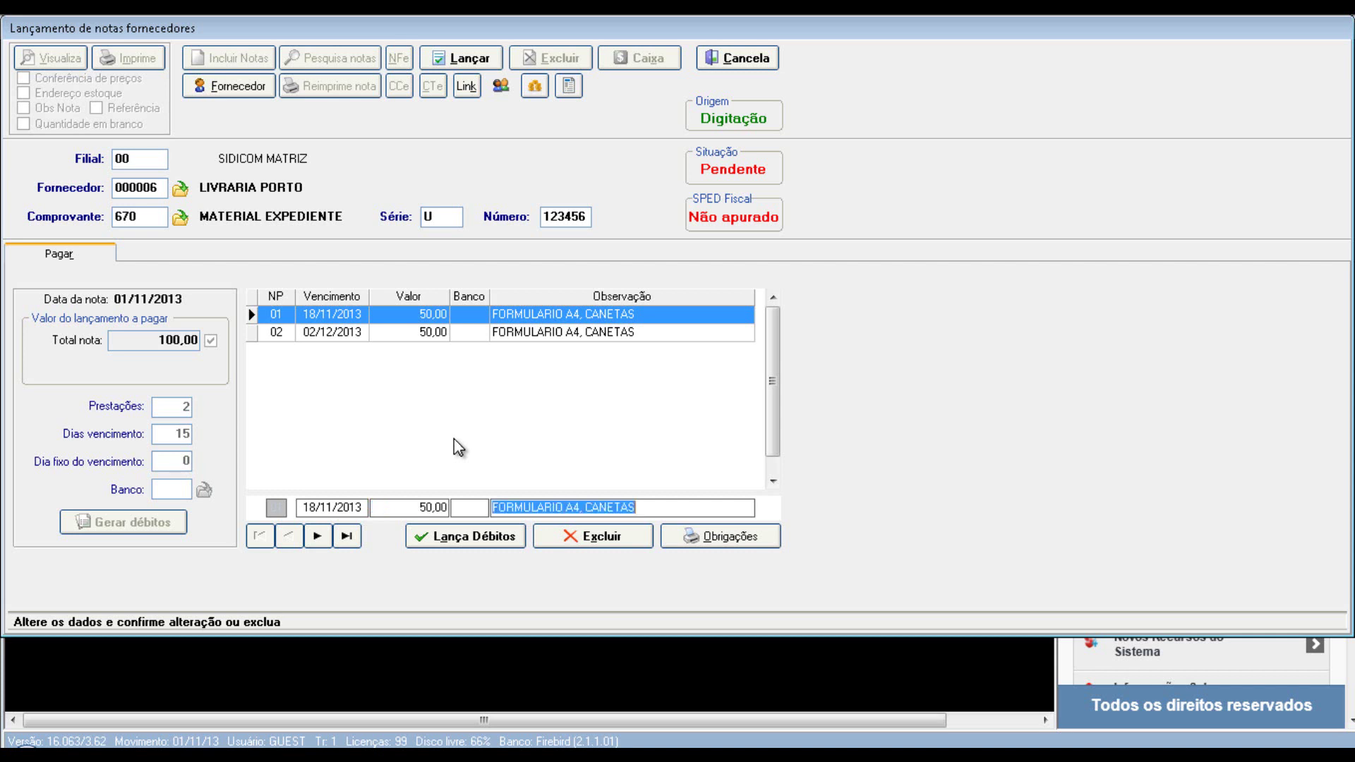
key("Return")
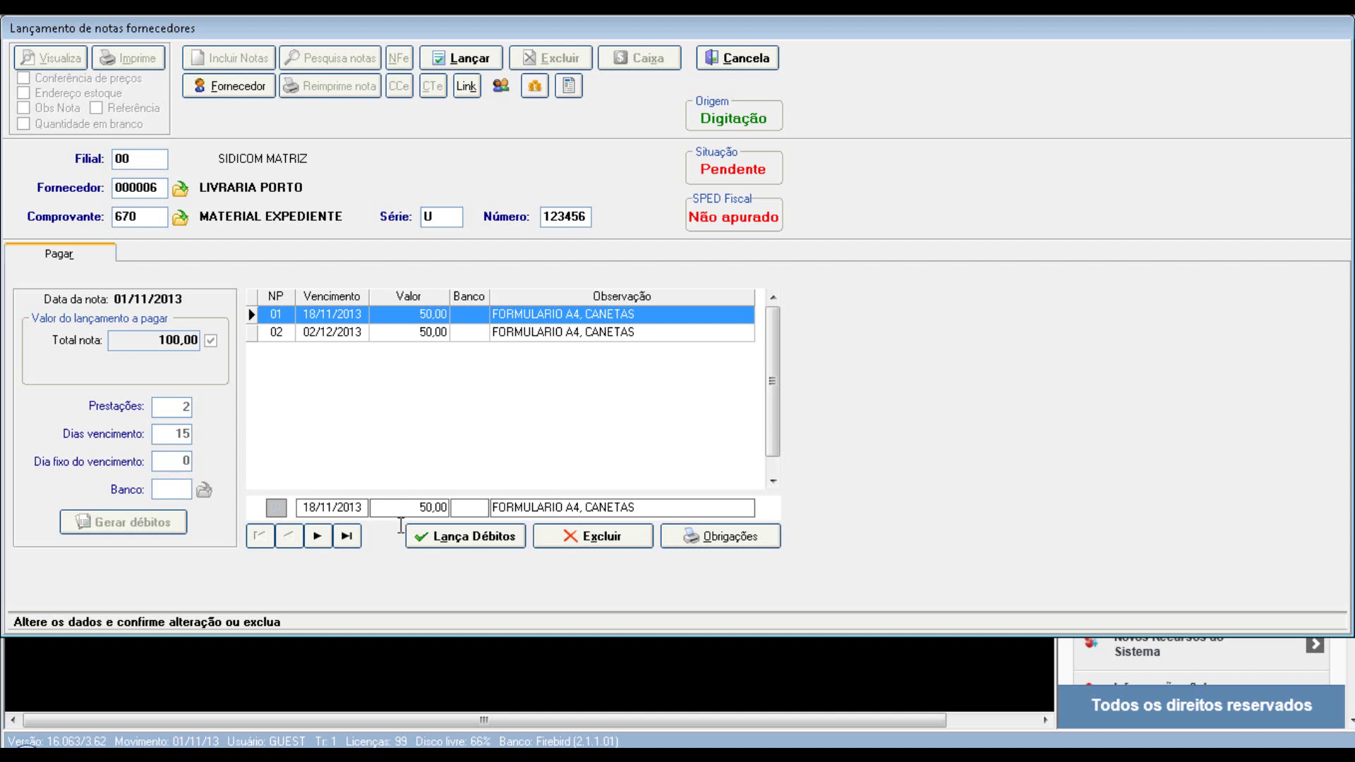
- Confirm the two payable debits and post the note with the option Lançar no movimento
left_click(452, 536)
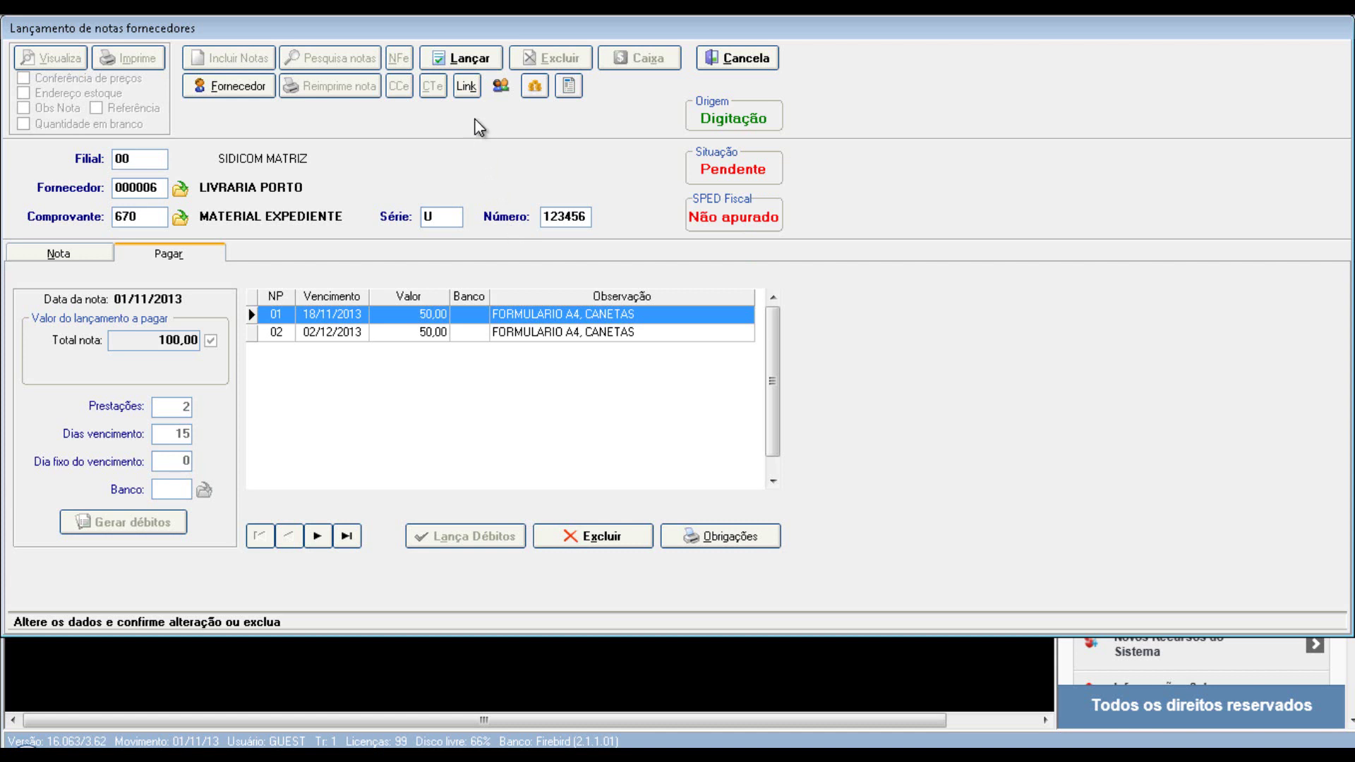
left_click(472, 67)
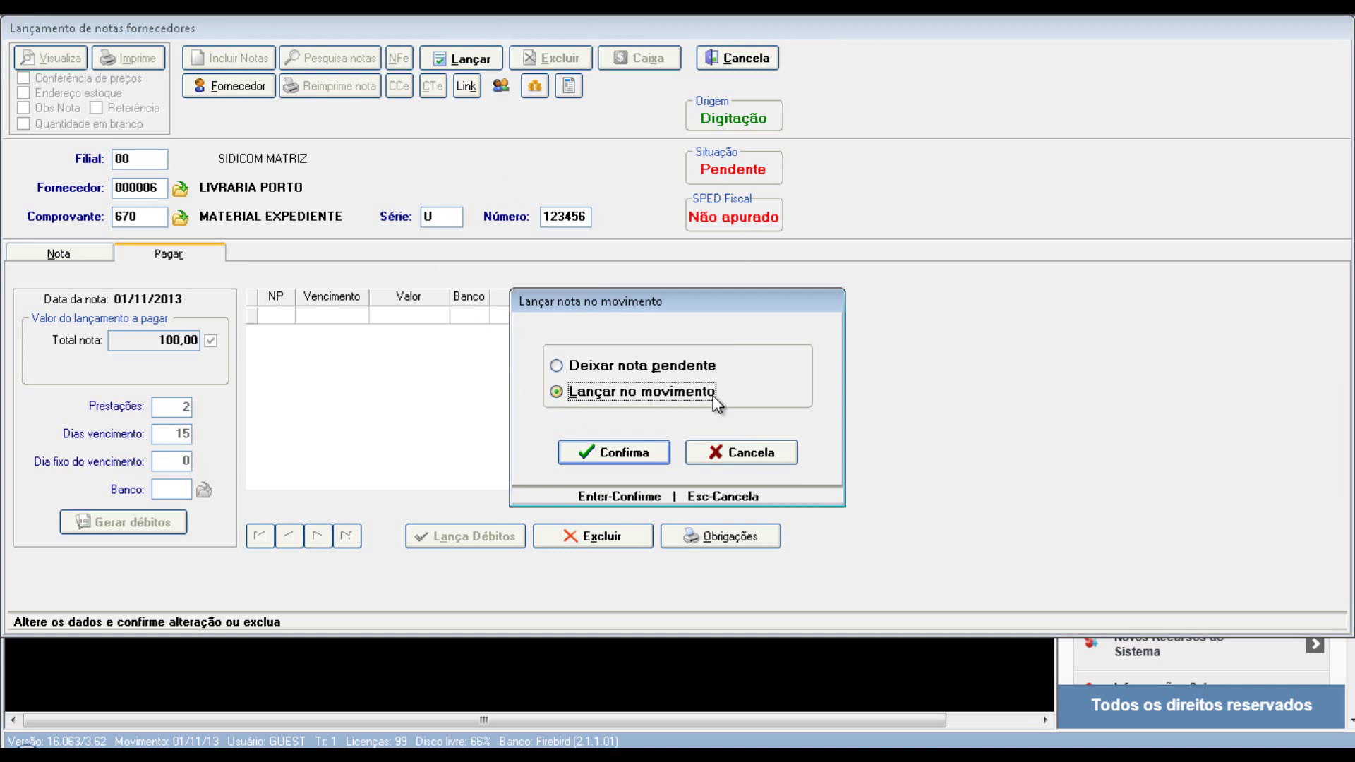
left_click(632, 451)
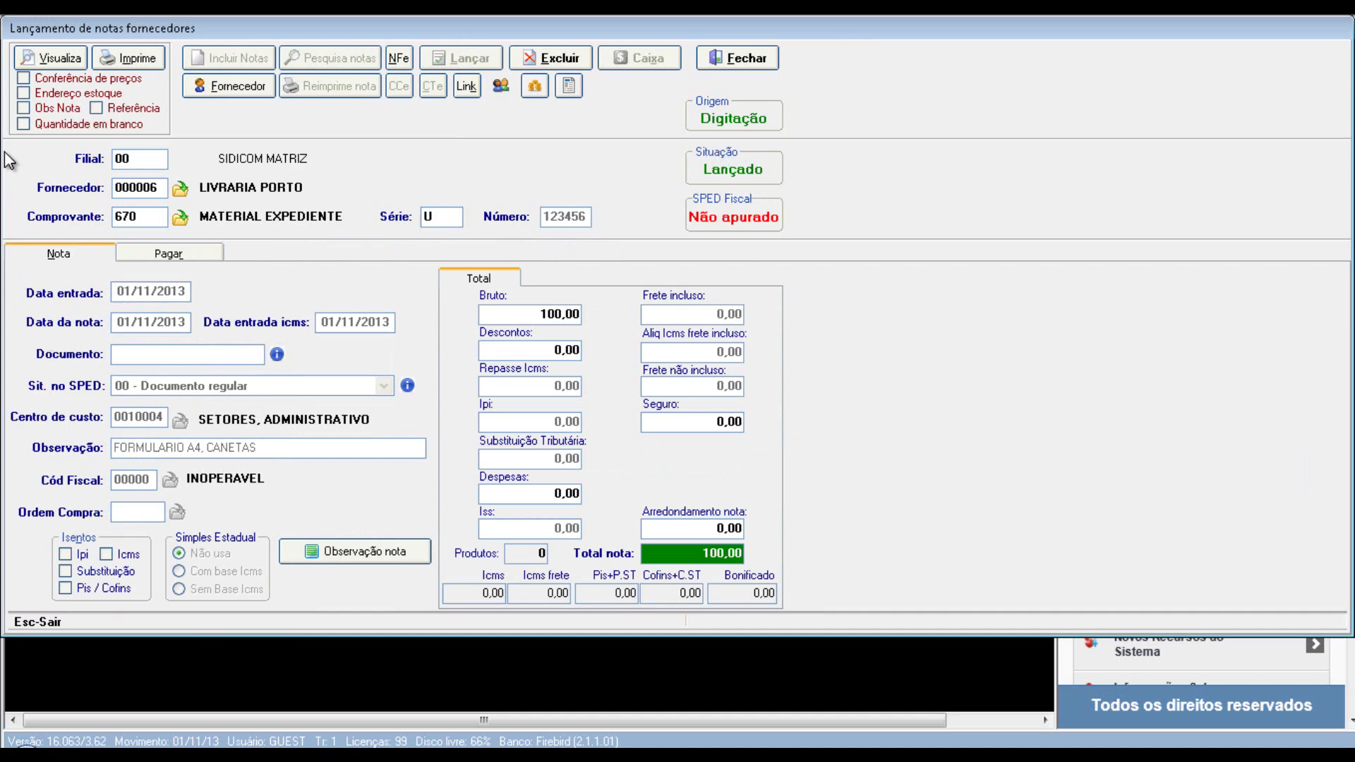
- Preview the posted note's supplier movement report, check its payable debits and totals, and close the preview
left_click(62, 60)
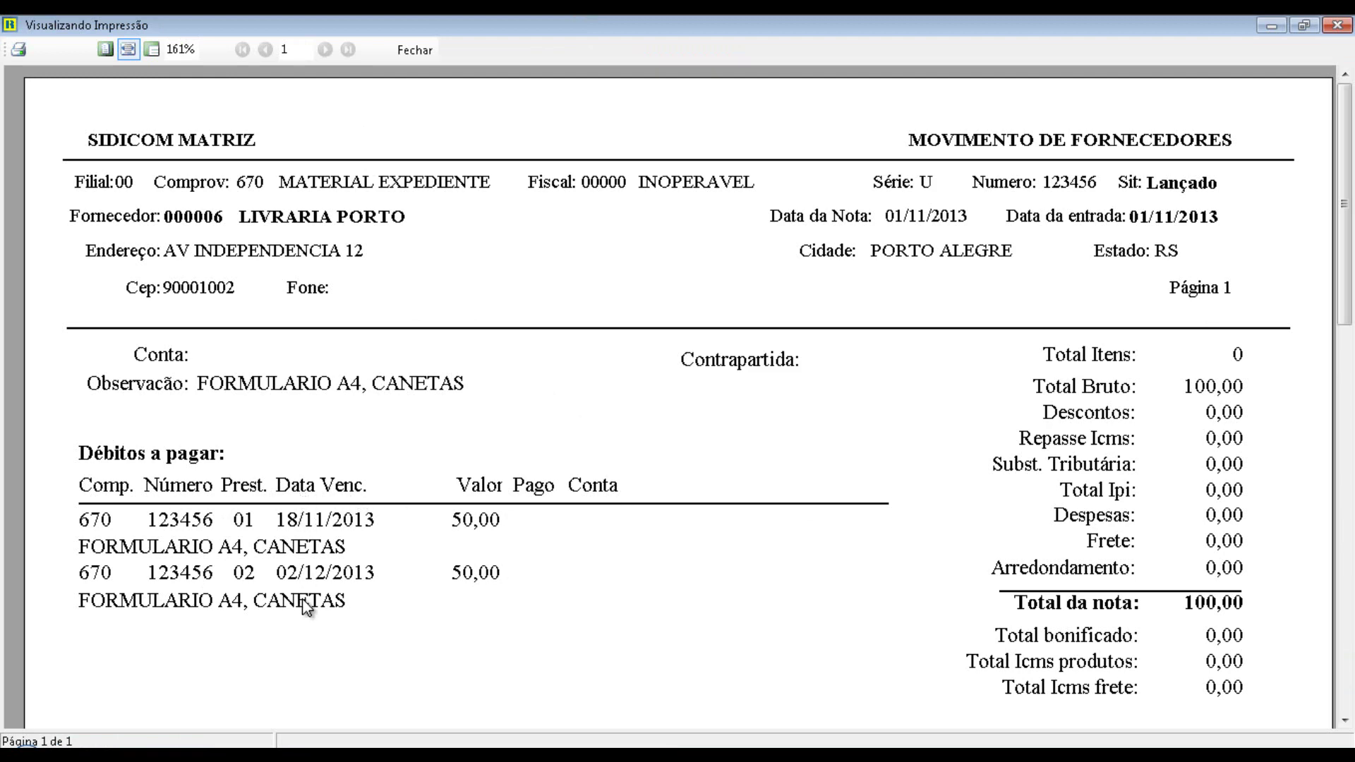
scroll(897, 621, "down", 5)
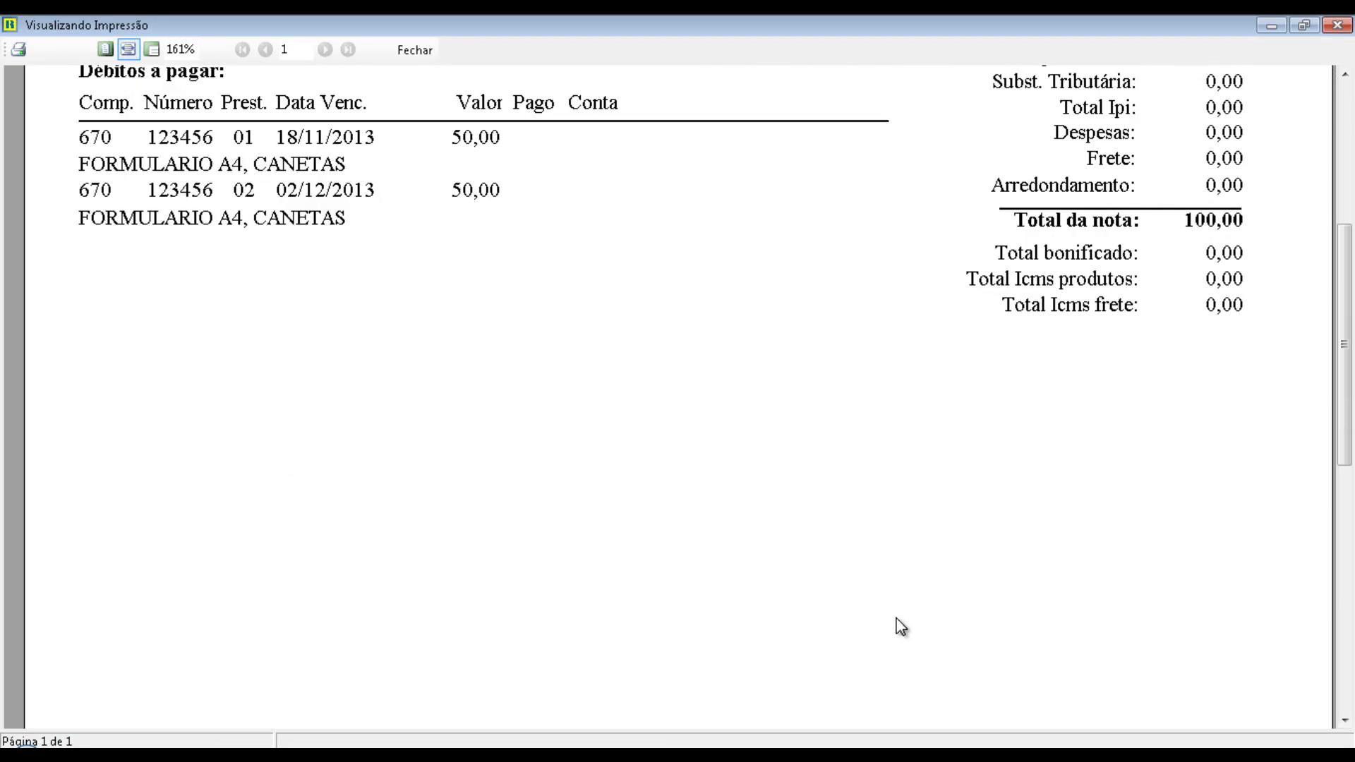
scroll(901, 627, "up", 5)
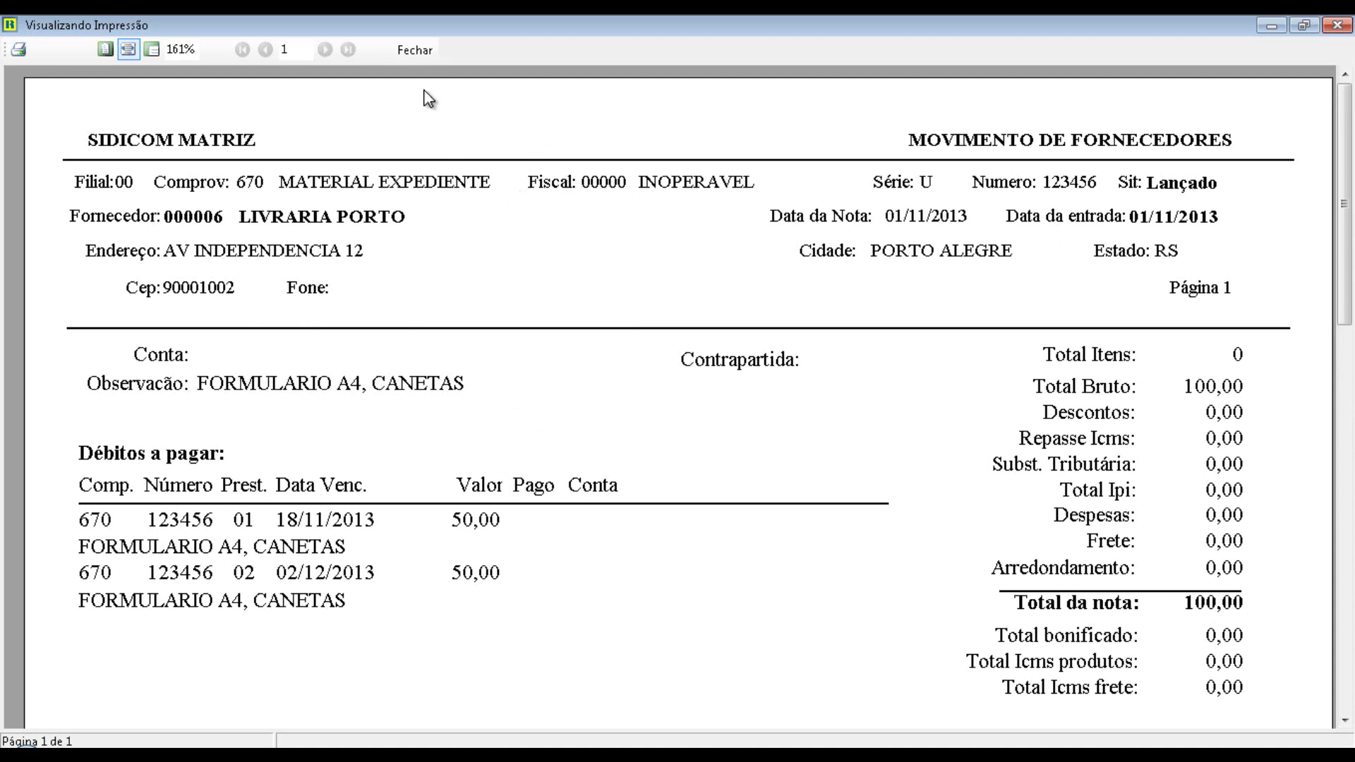
left_click(415, 51)
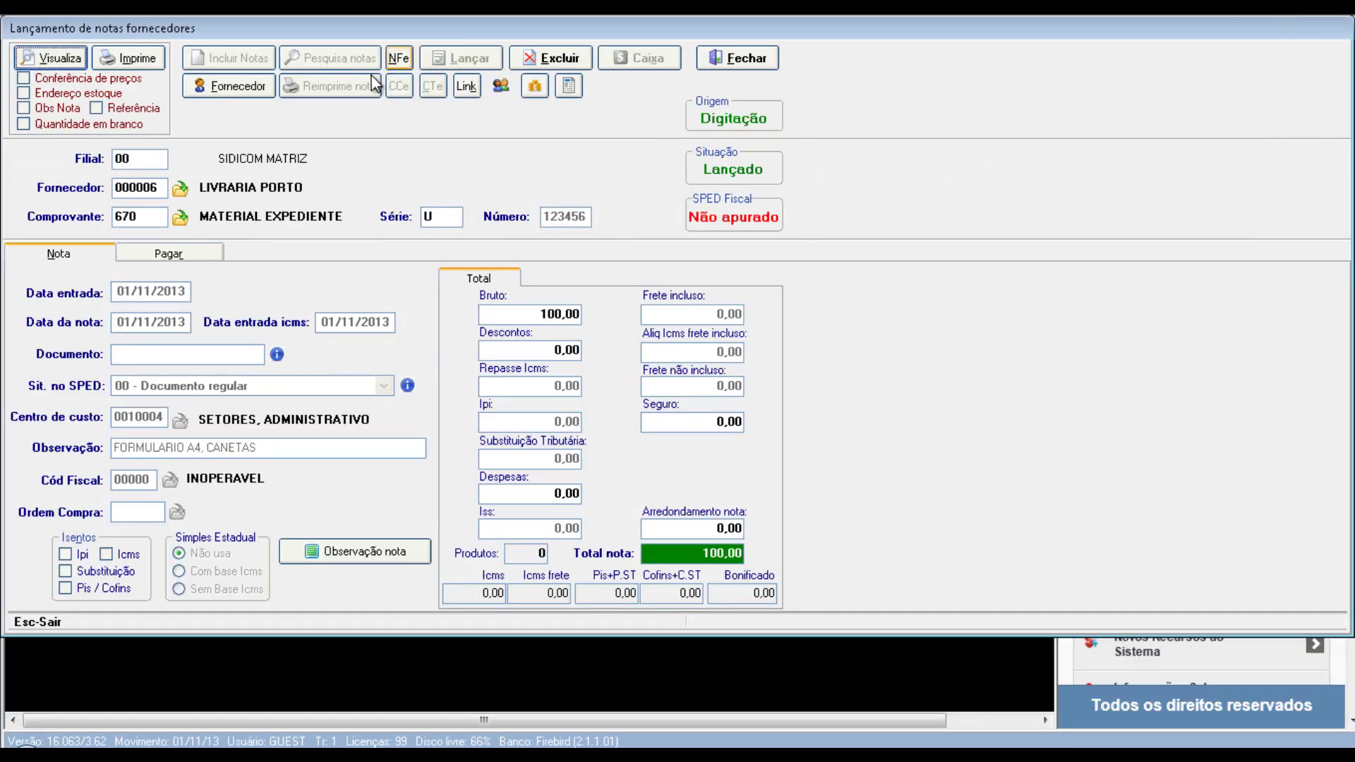
- Close the supplier notes entry screen and open Modifica débitos pendentes
left_click(739, 62)
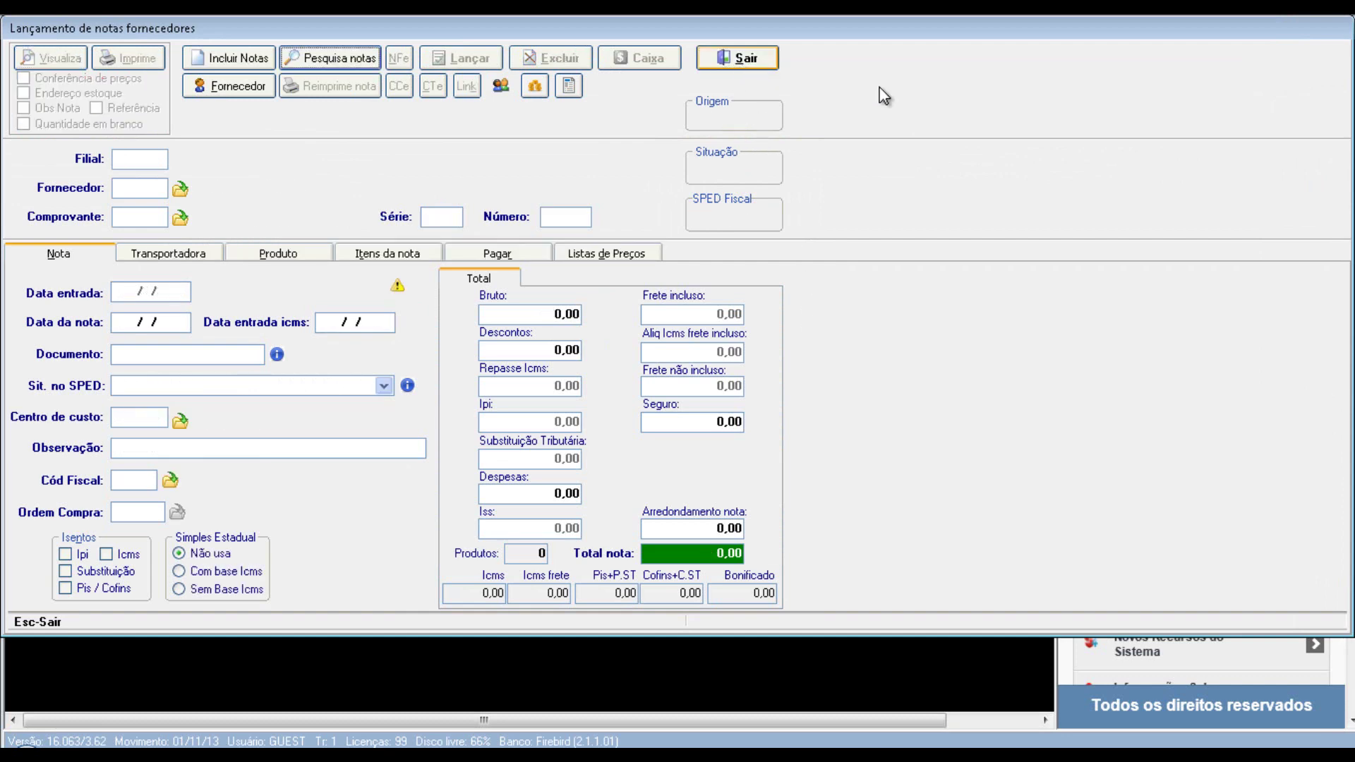
left_click(771, 62)
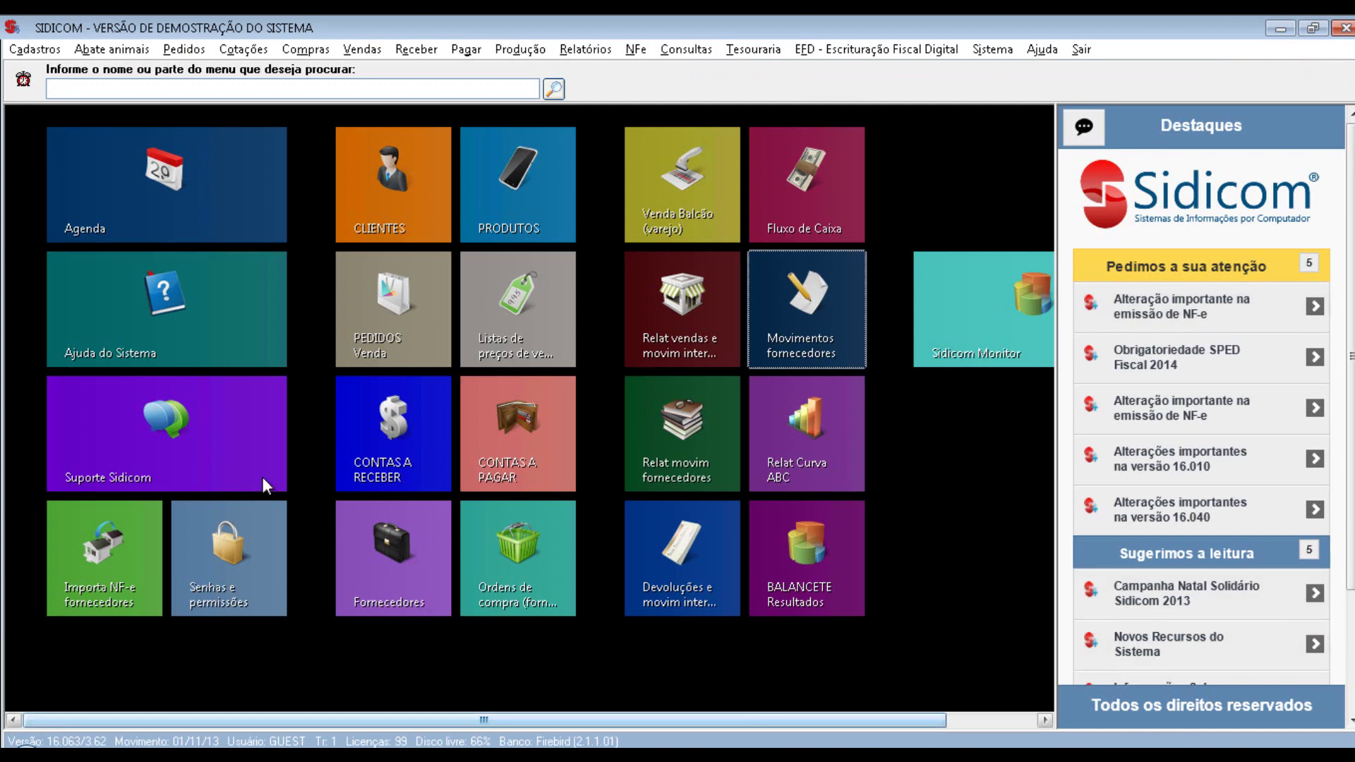
left_click(471, 53)
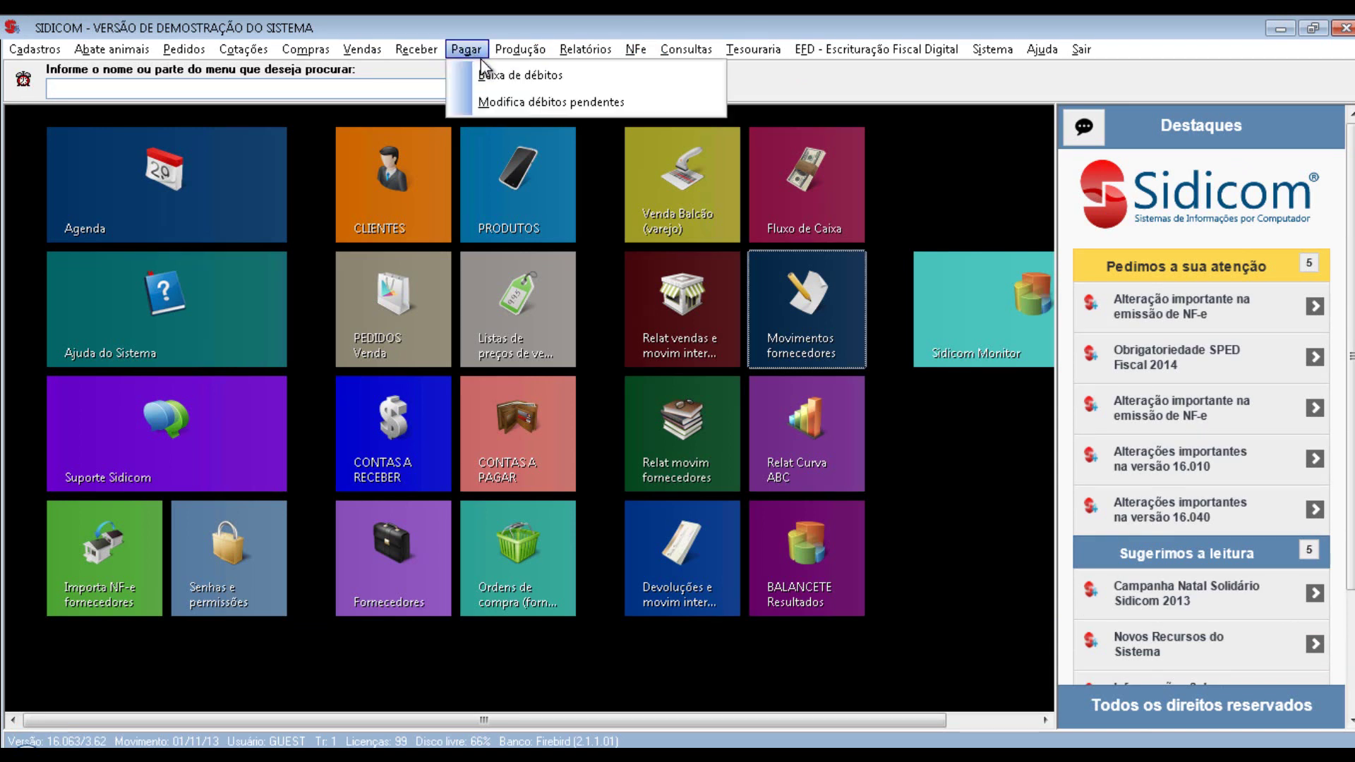
left_click(528, 105)
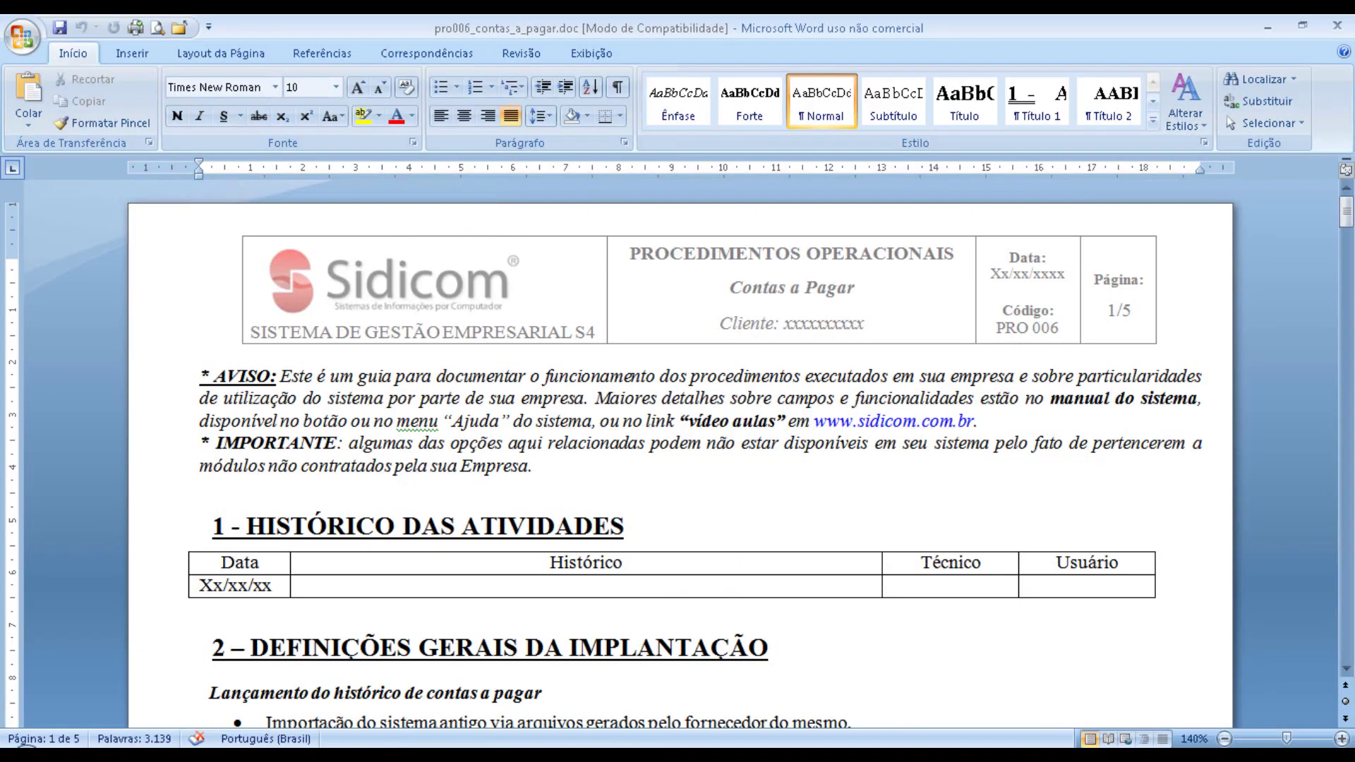
- Switch to the Contas a Pagar procedure document in Word and review it, including section 3.4 on maintaining payables, then return to its start
scroll(1020, 460, "down", 1)
scroll(1020, 460, "down", 20)
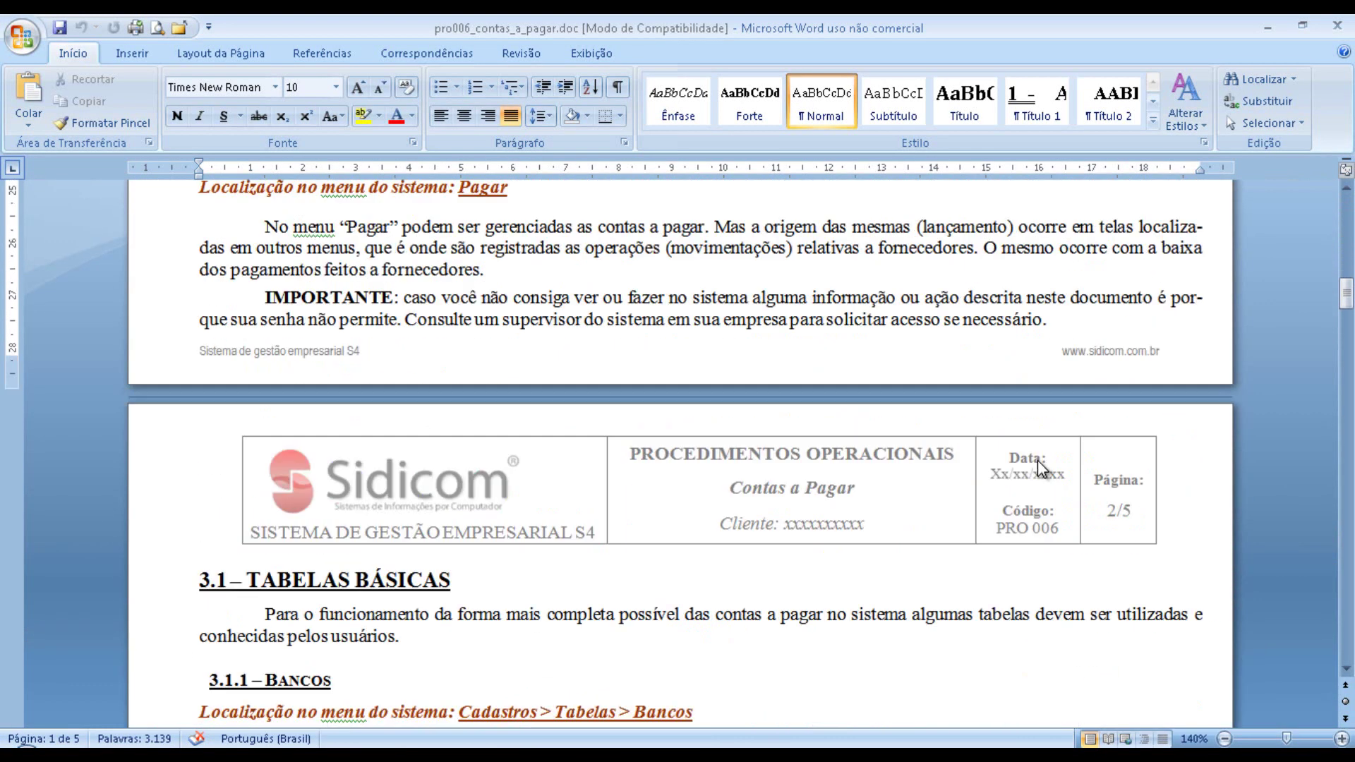
scroll(1040, 459, "down", 20)
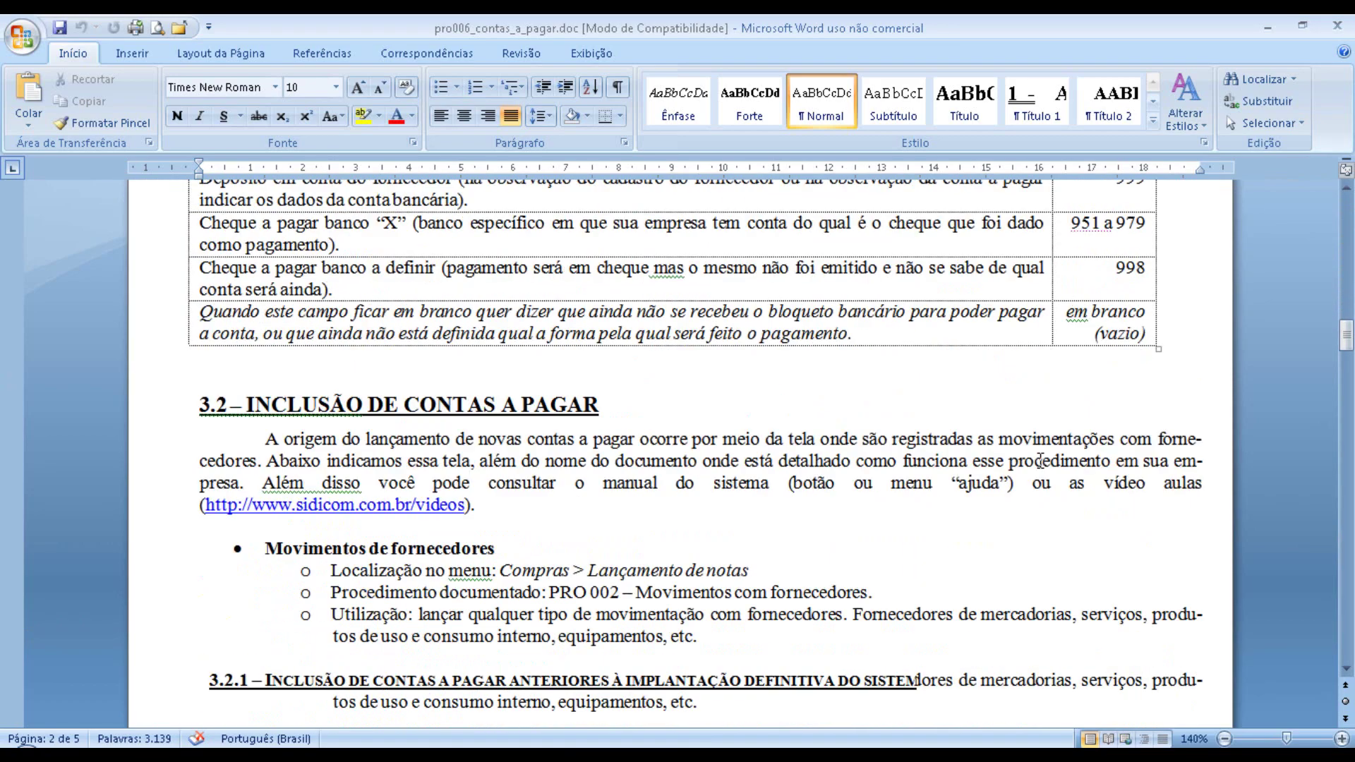
scroll(1040, 467, "down", 14)
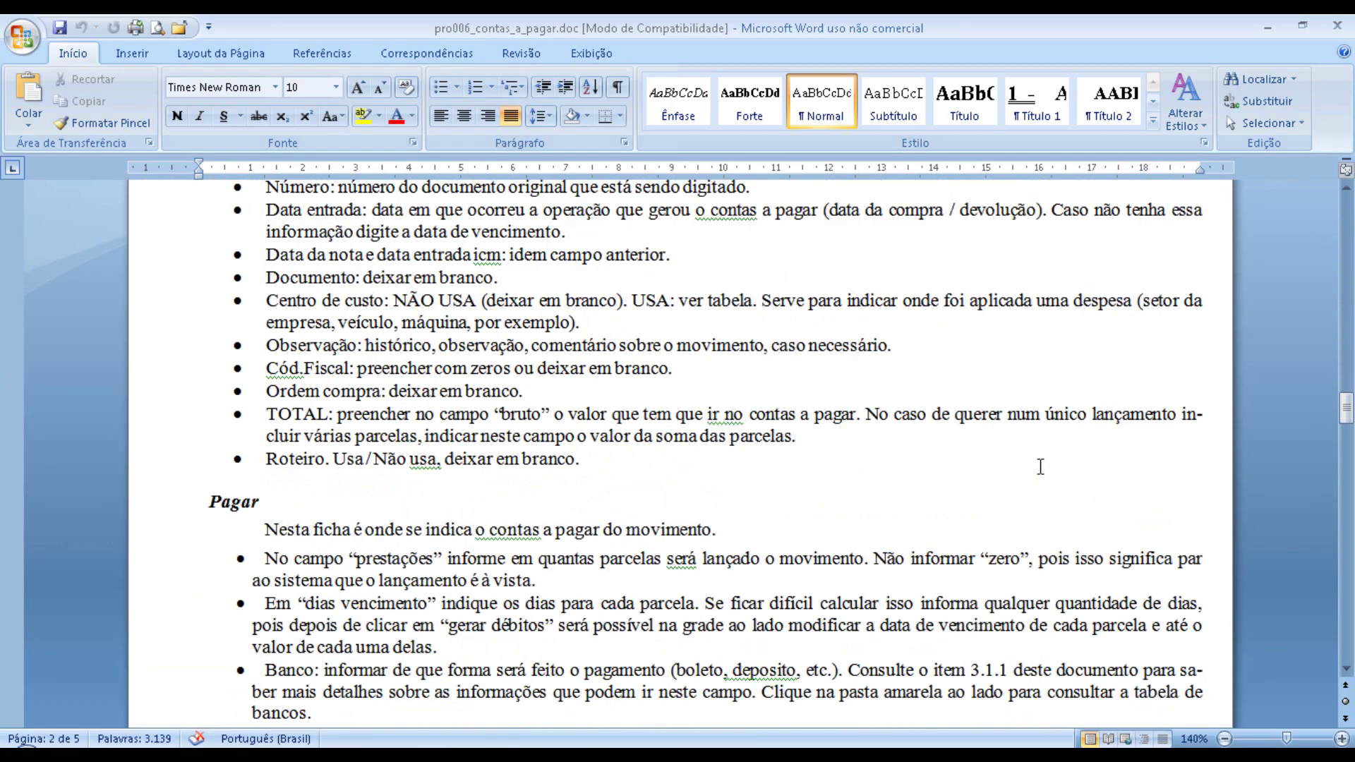
scroll(1040, 467, "down", 8)
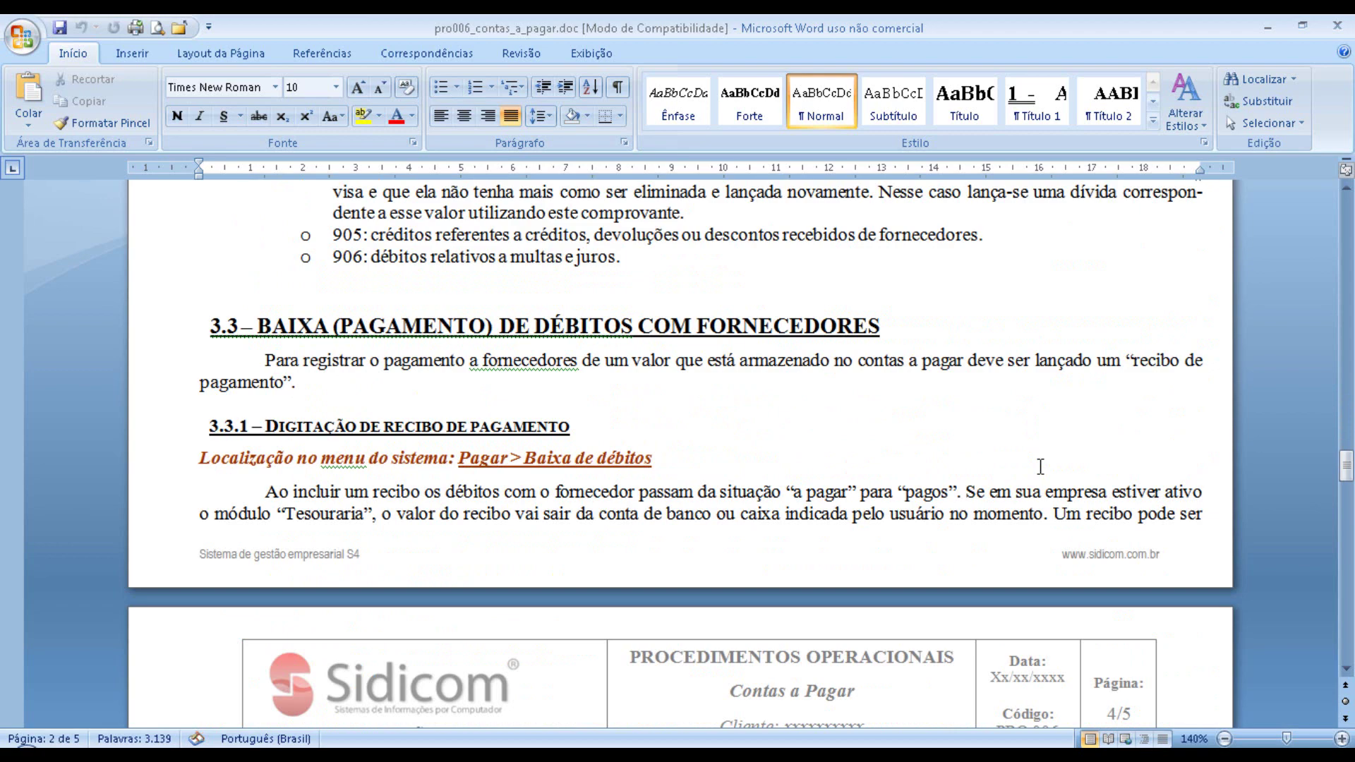
scroll(1040, 472, "down", 4)
scroll(1040, 471, "down", 4)
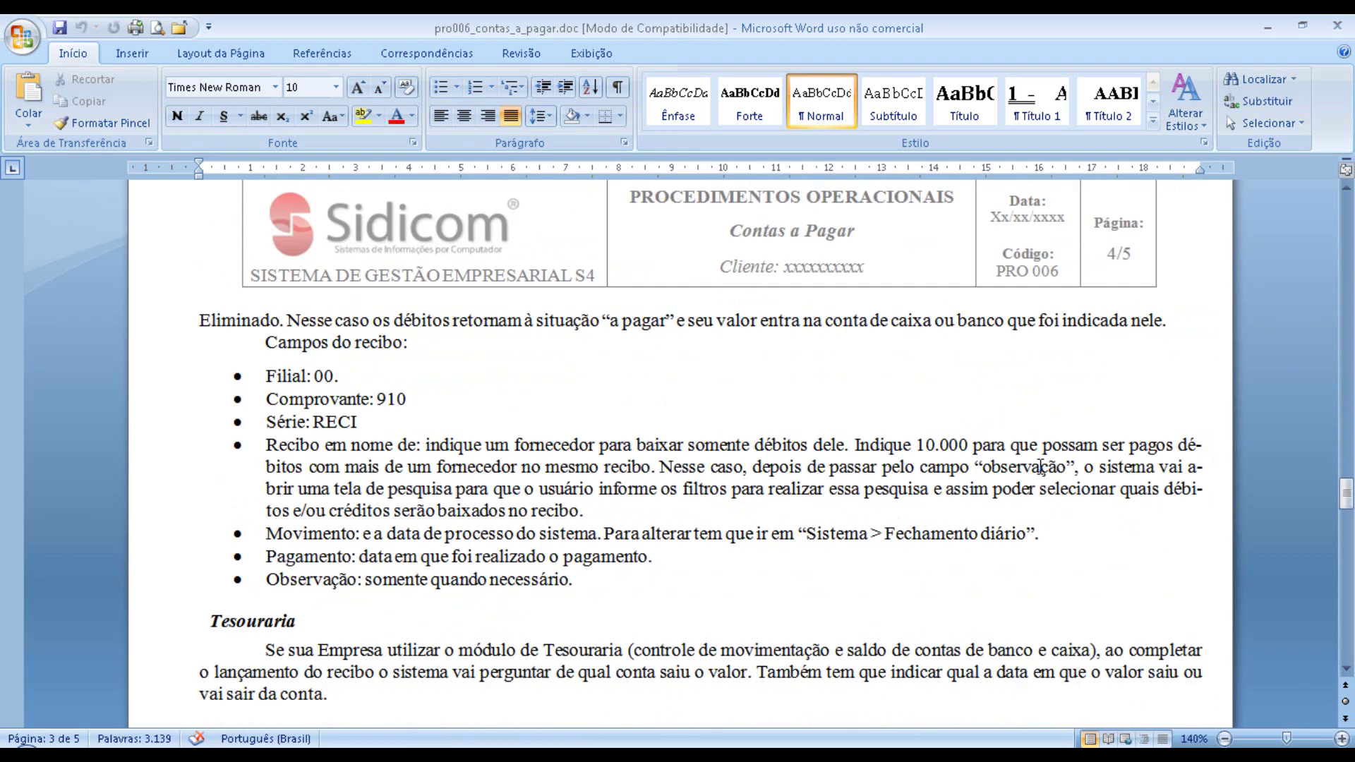
scroll(1040, 468, "down", 6)
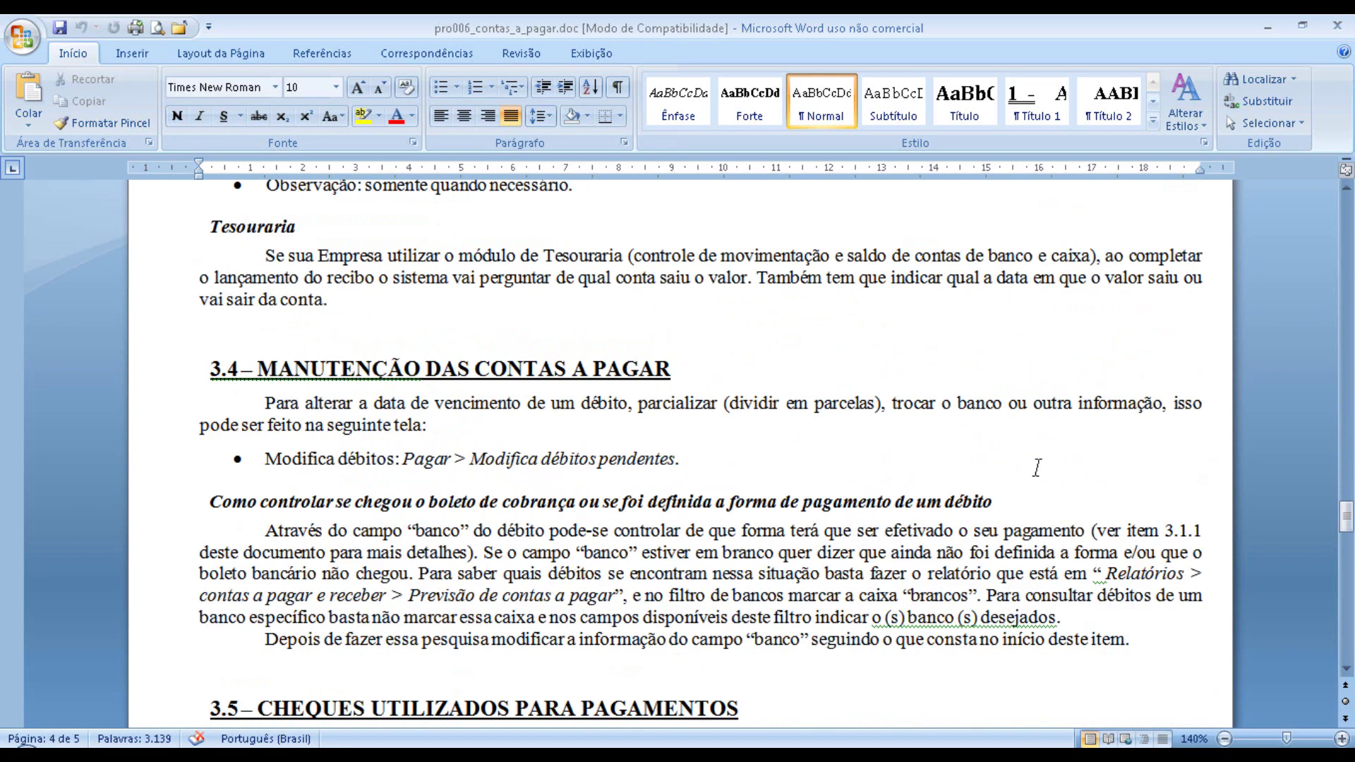
scroll(1037, 466, "down", 1)
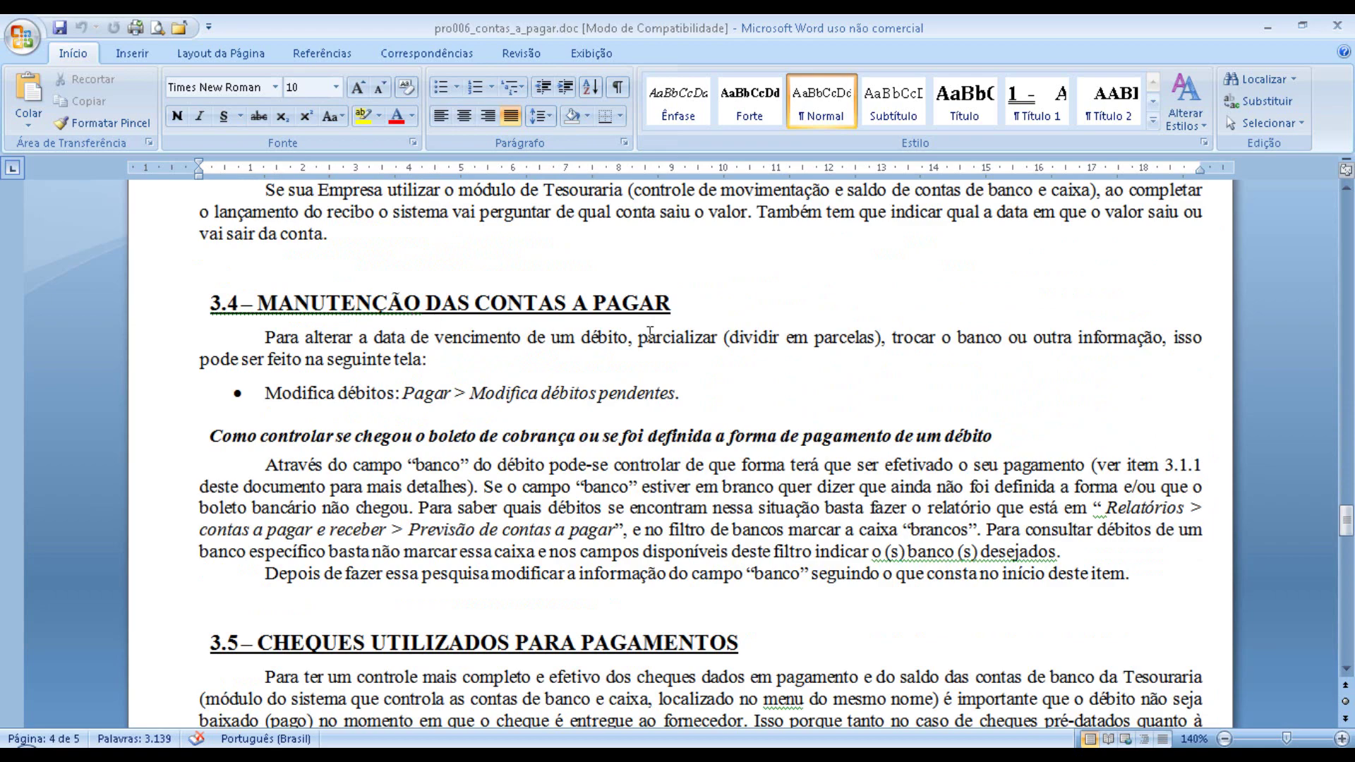
scroll(1005, 427, "down", 8)
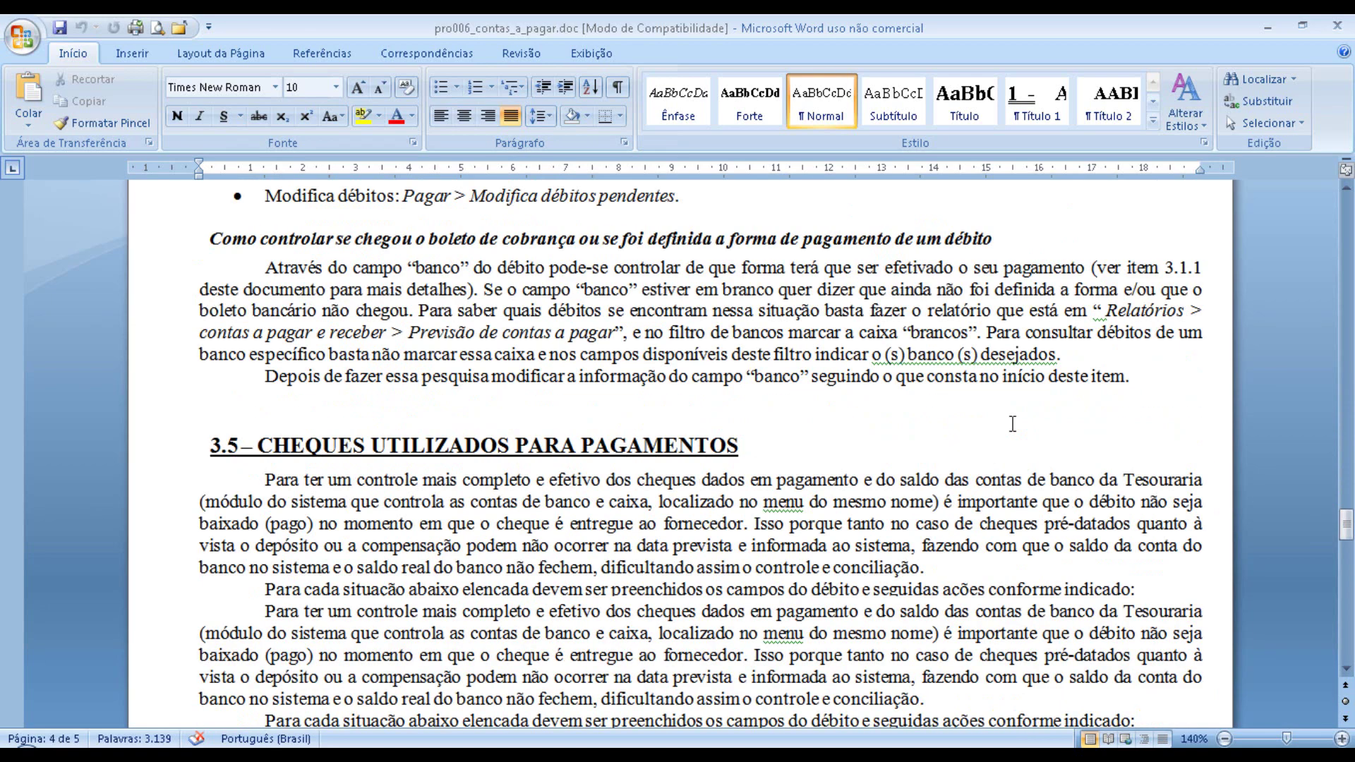
scroll(1012, 424, "down", 14)
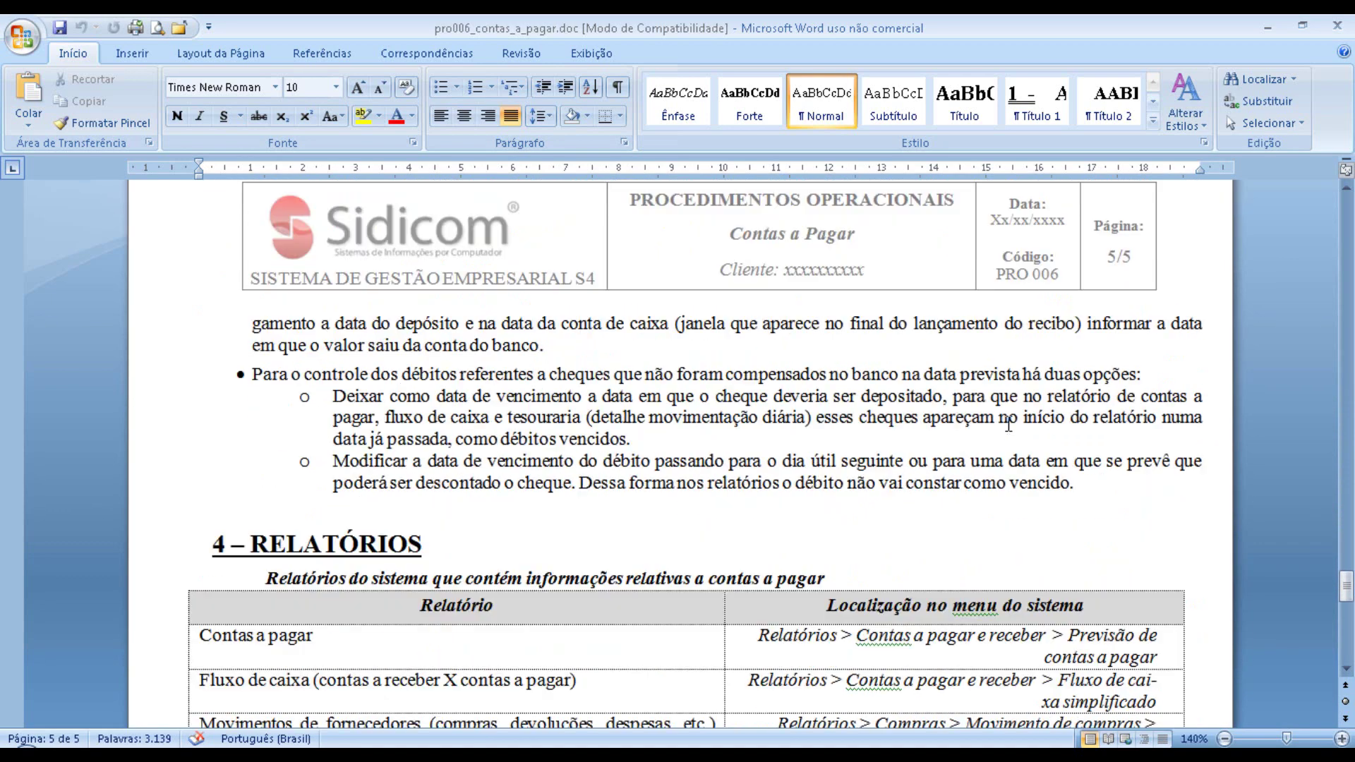
scroll(1006, 426, "up", 8)
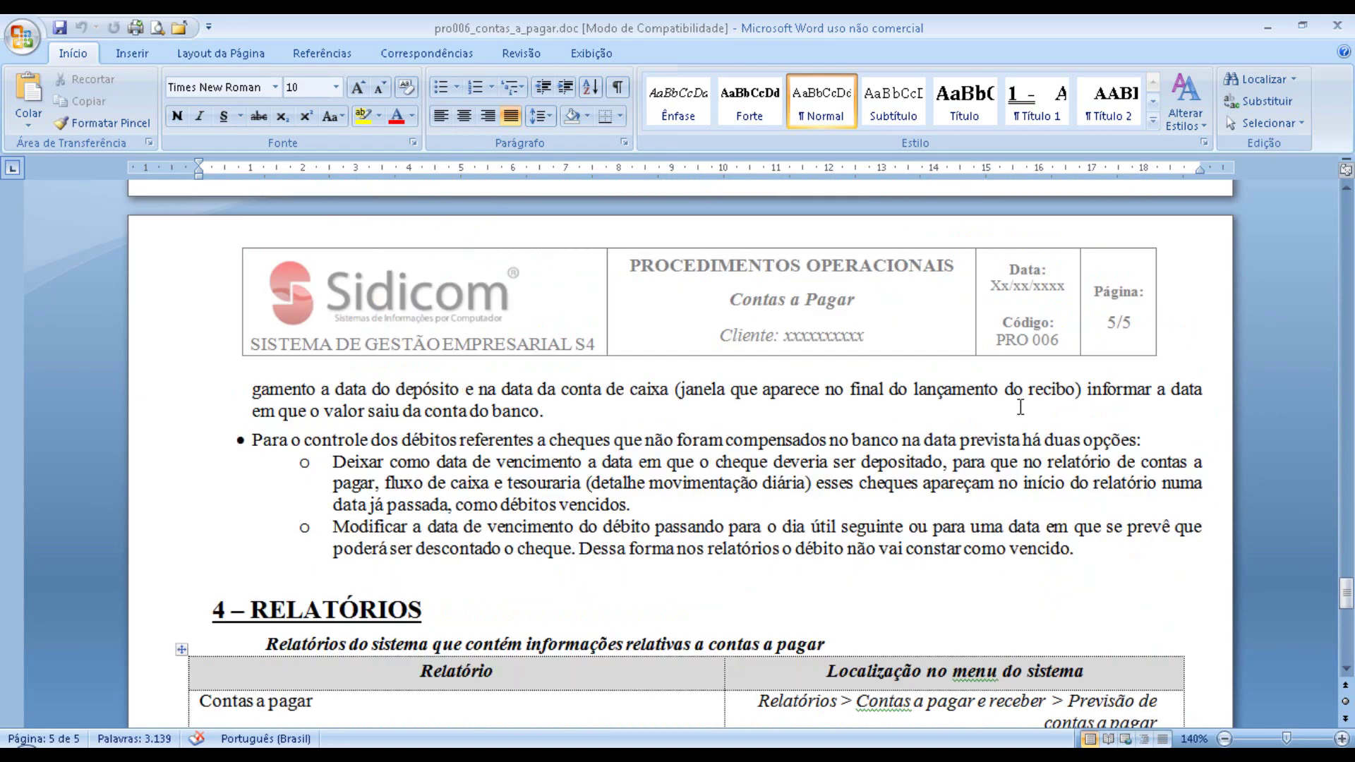
left_click_drag(1346, 584, 1346, 210)
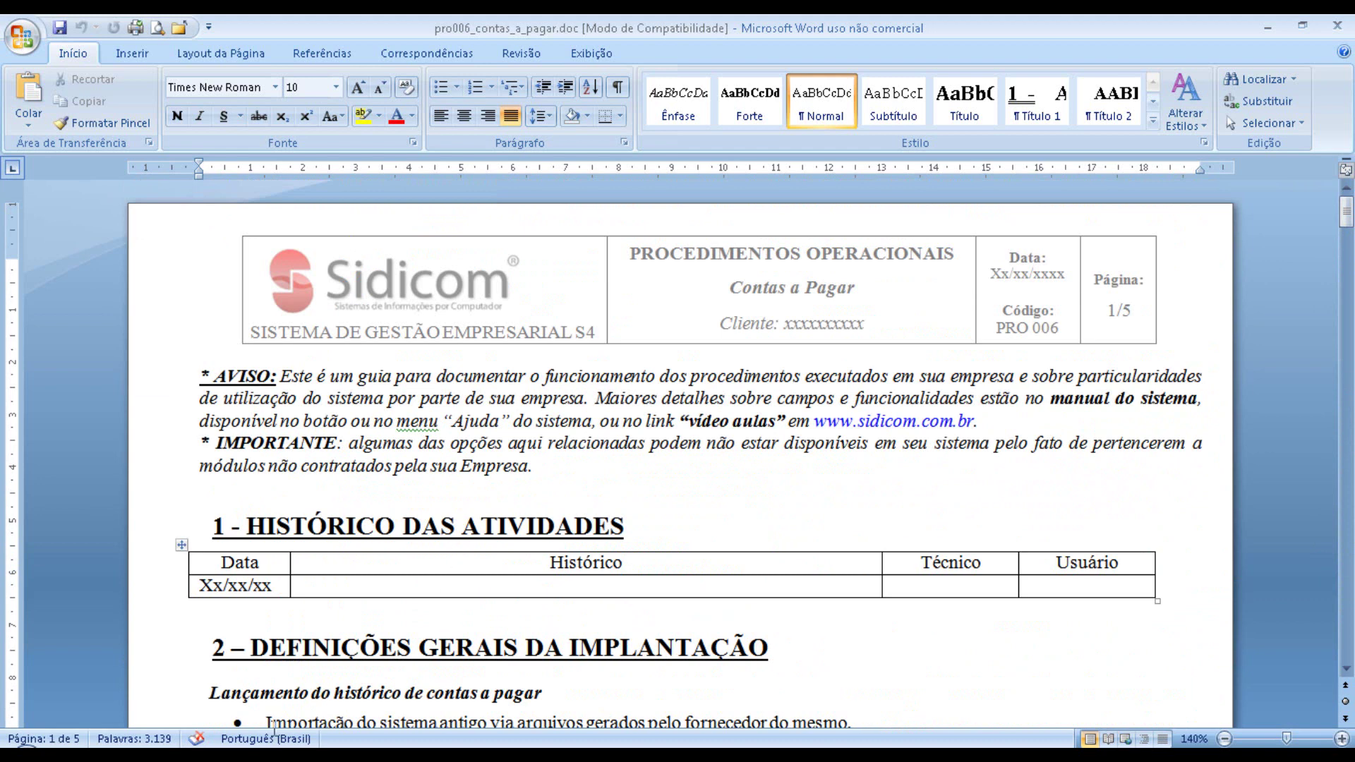
- Switch back to Sidicom, load the pending debits of supplier 000001 ACME BRASIL, and read the supplier search help
left_click(276, 741)
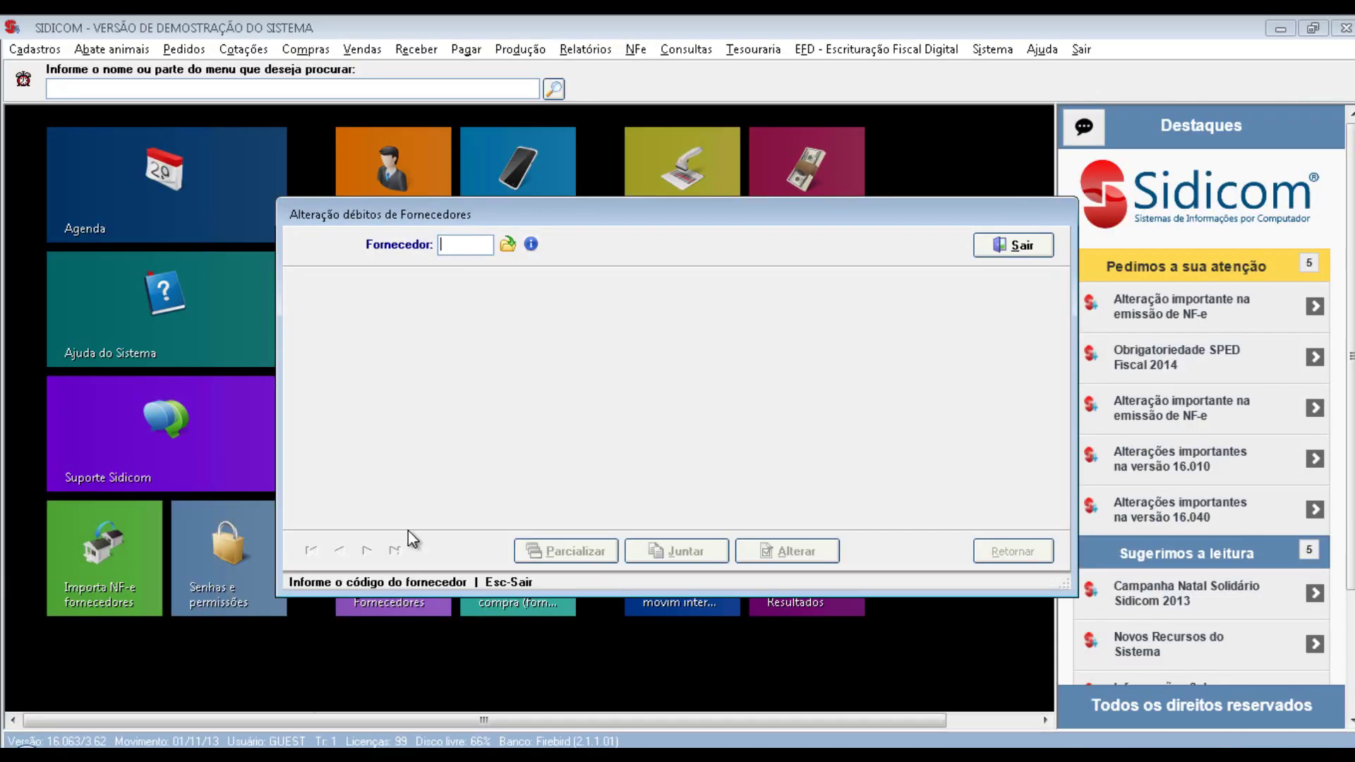
left_click(499, 248)
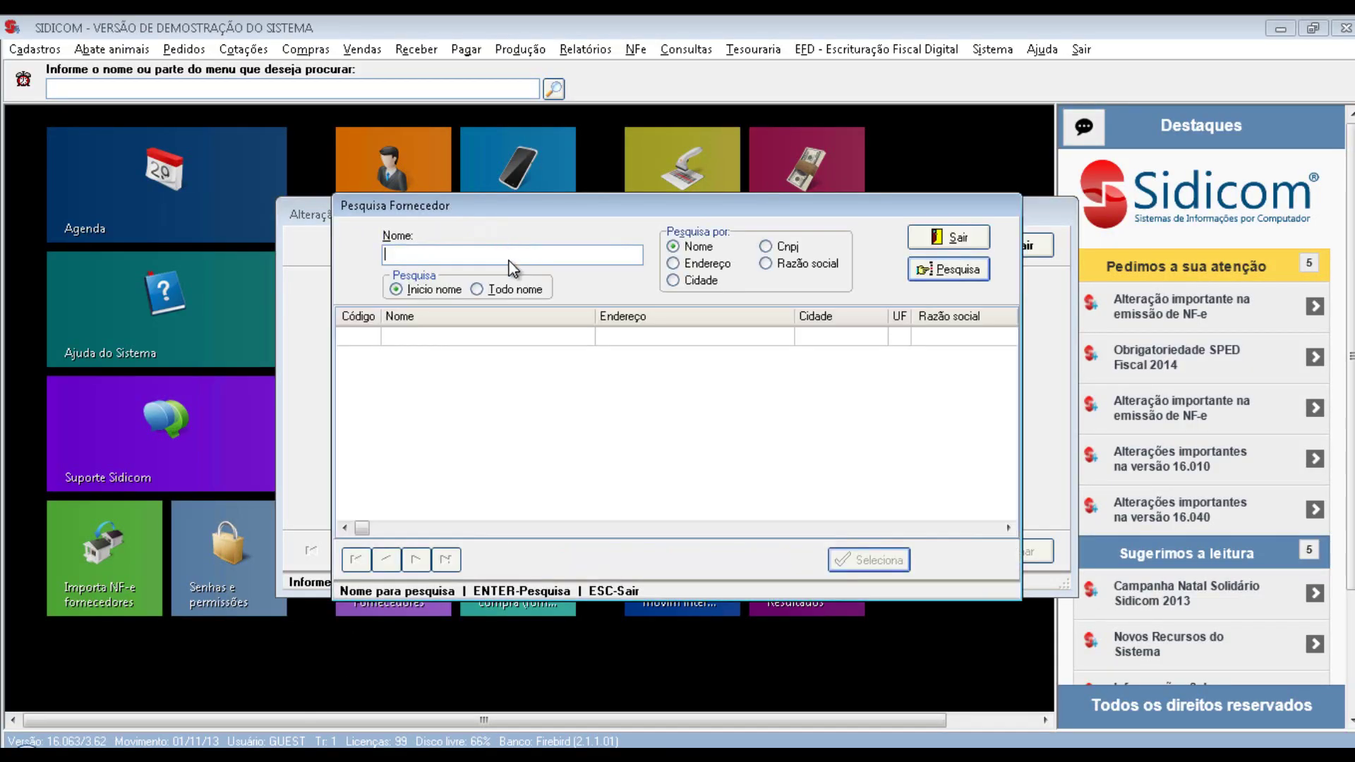
key("Return")
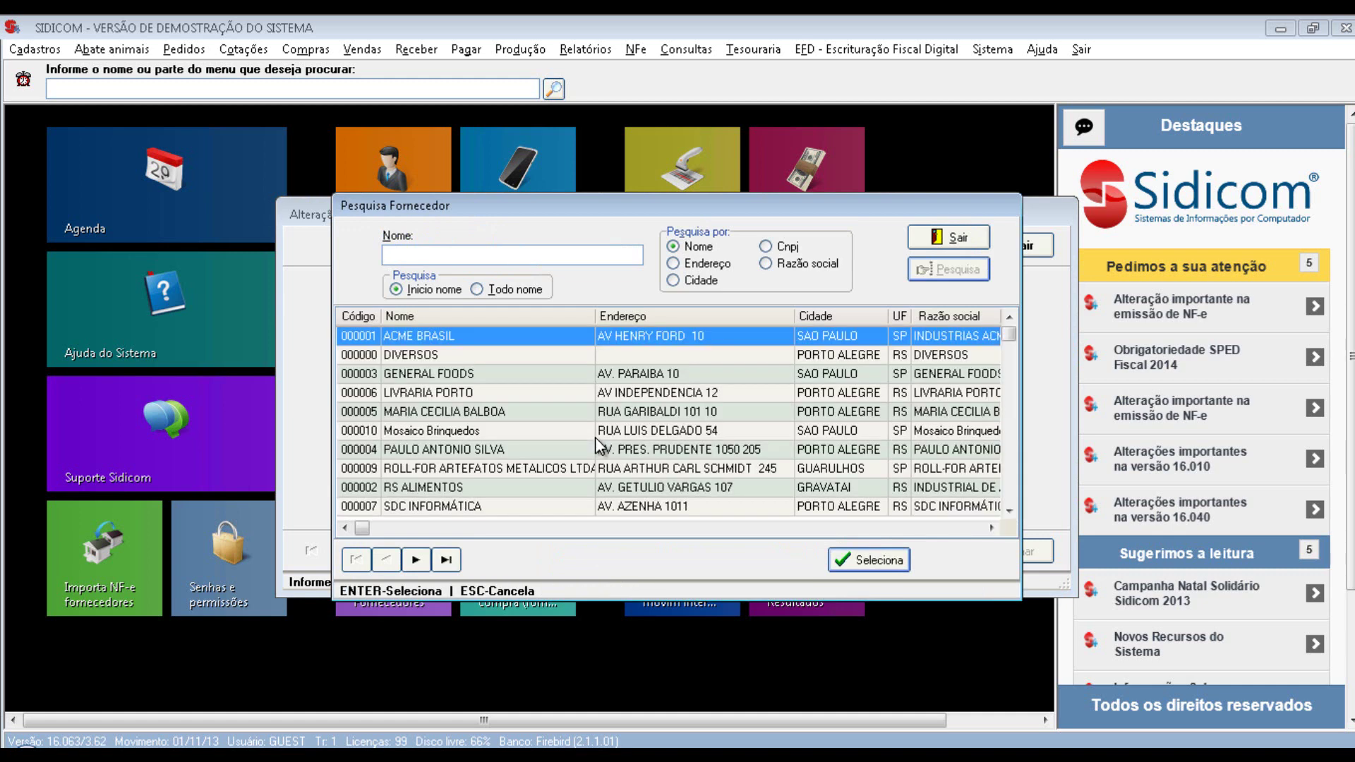
key("Return")
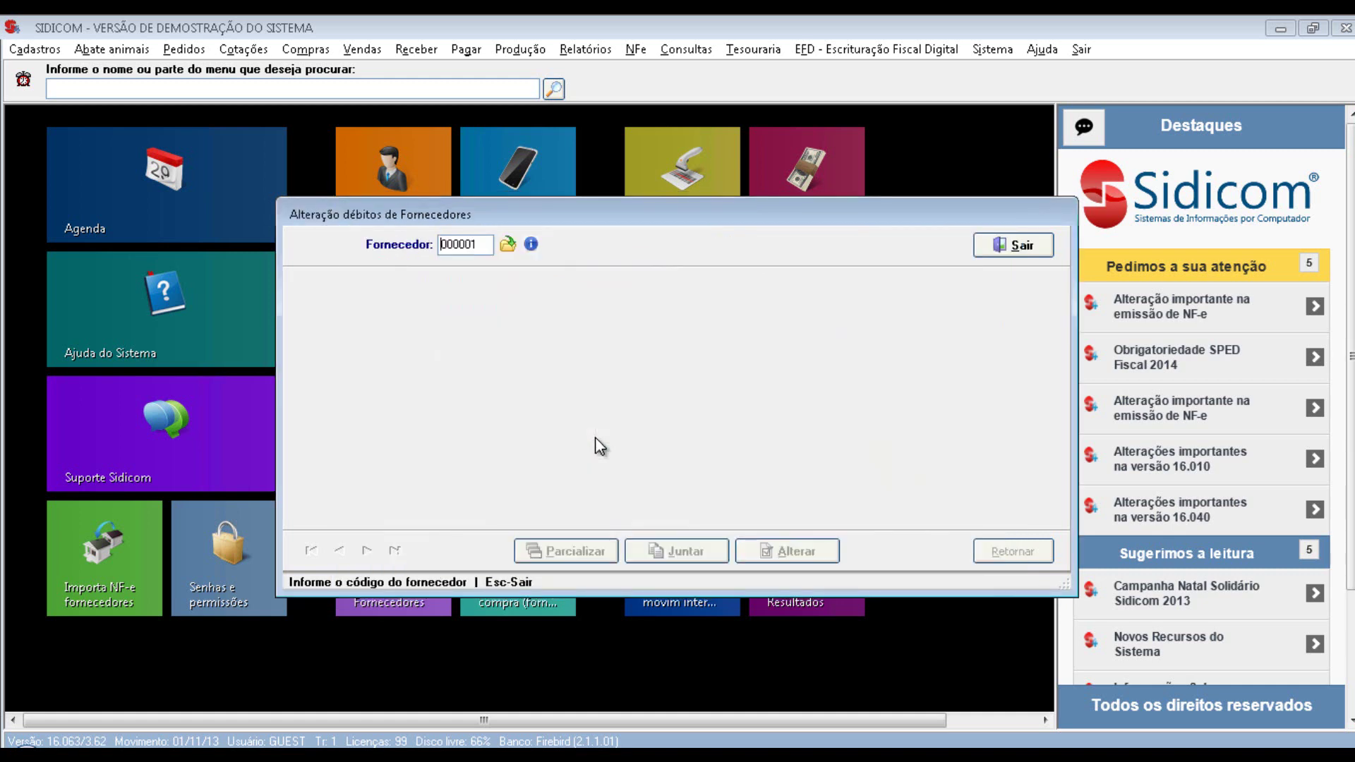
key("Return")
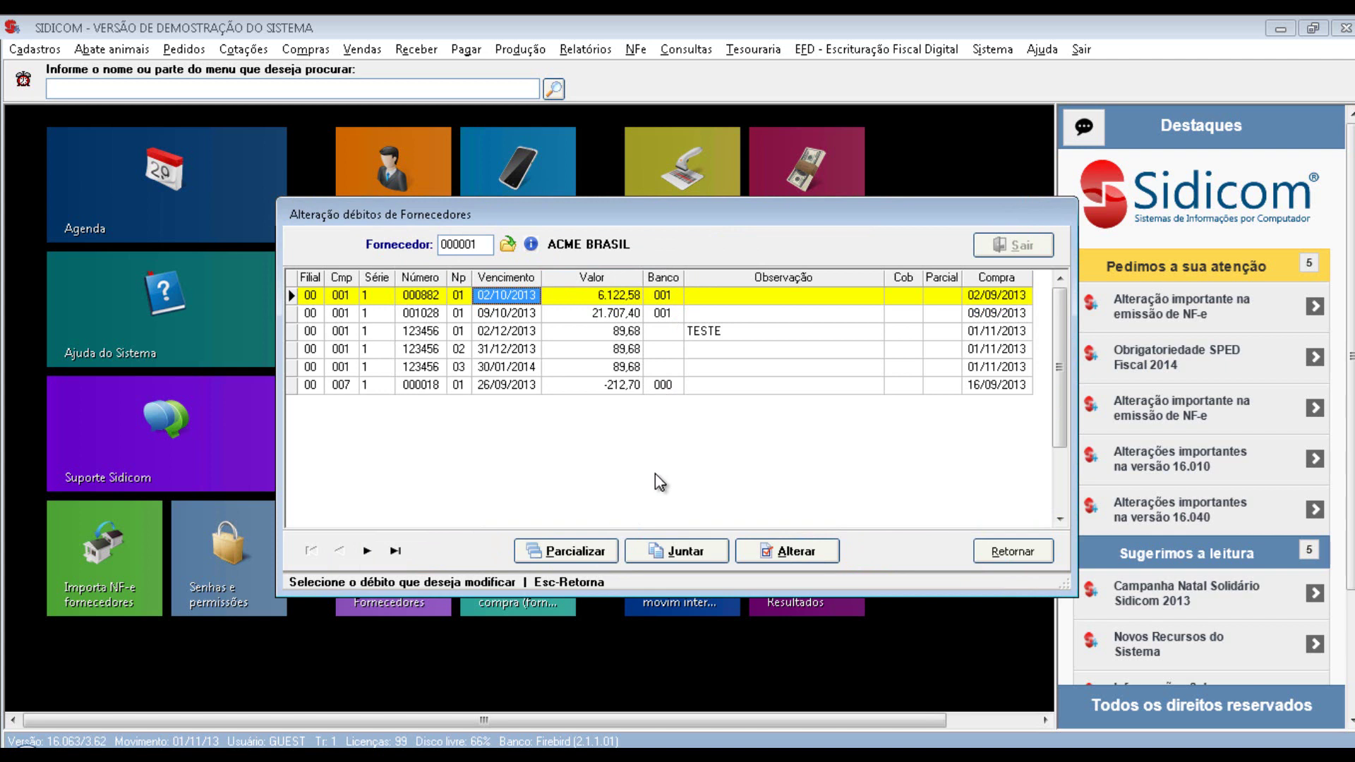
left_click(532, 246)
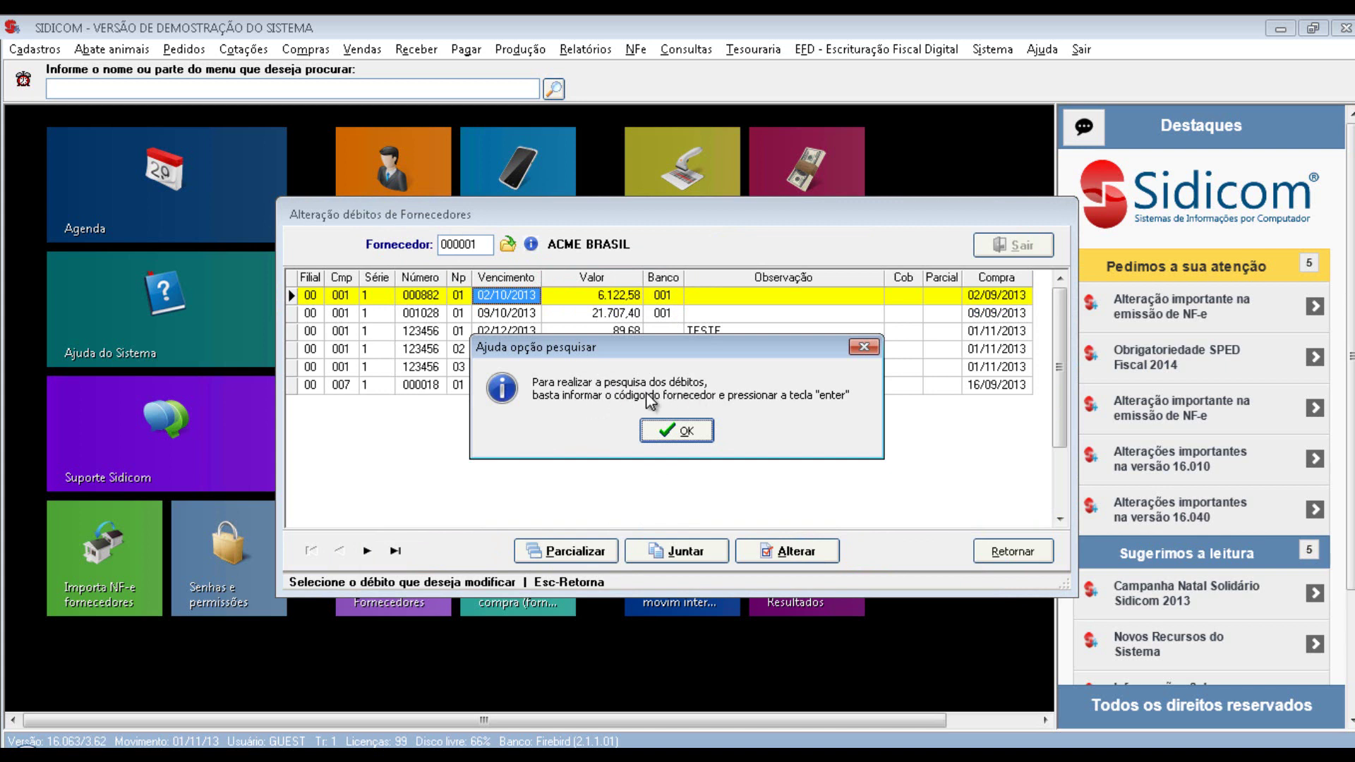
left_click(686, 431)
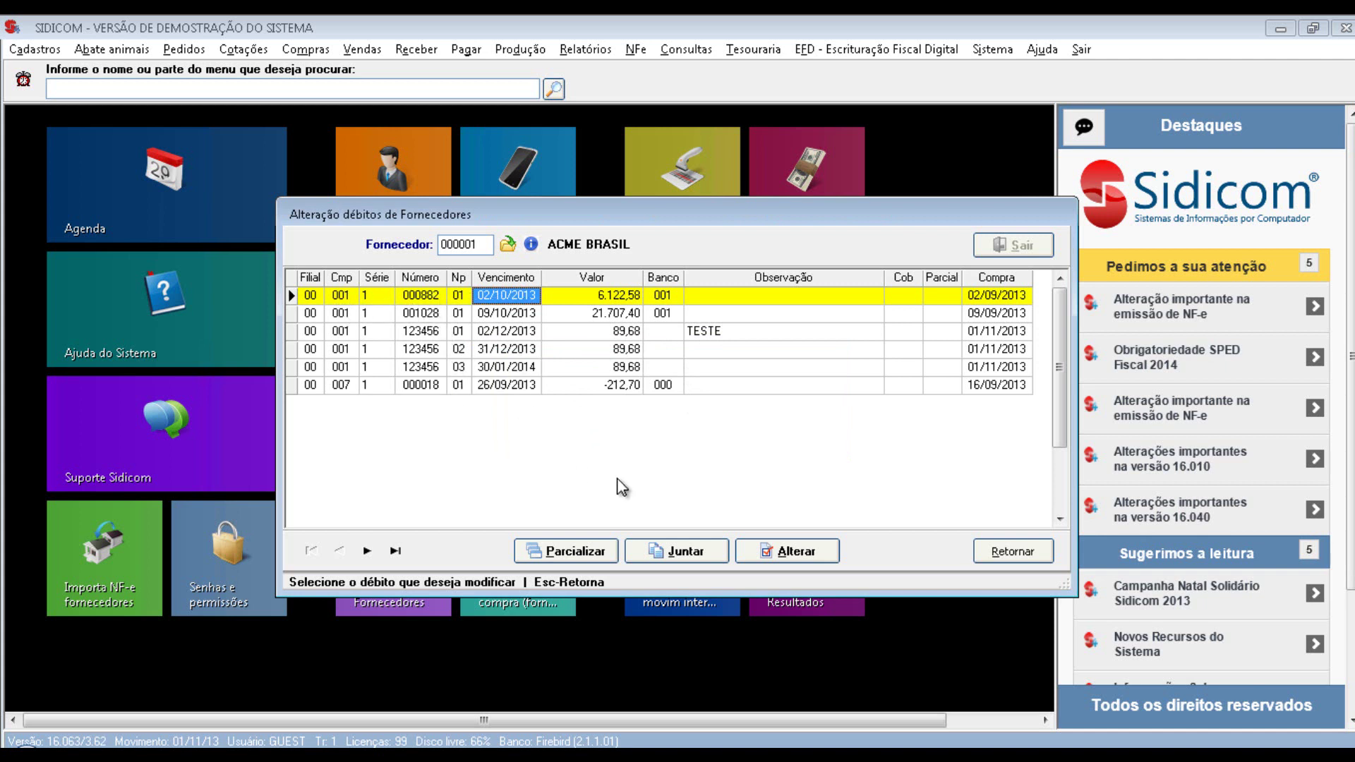
- Open ACME BRASIL's first pending debit for alteration and go through the digits of its due date
left_click(455, 297)
left_click(522, 299)
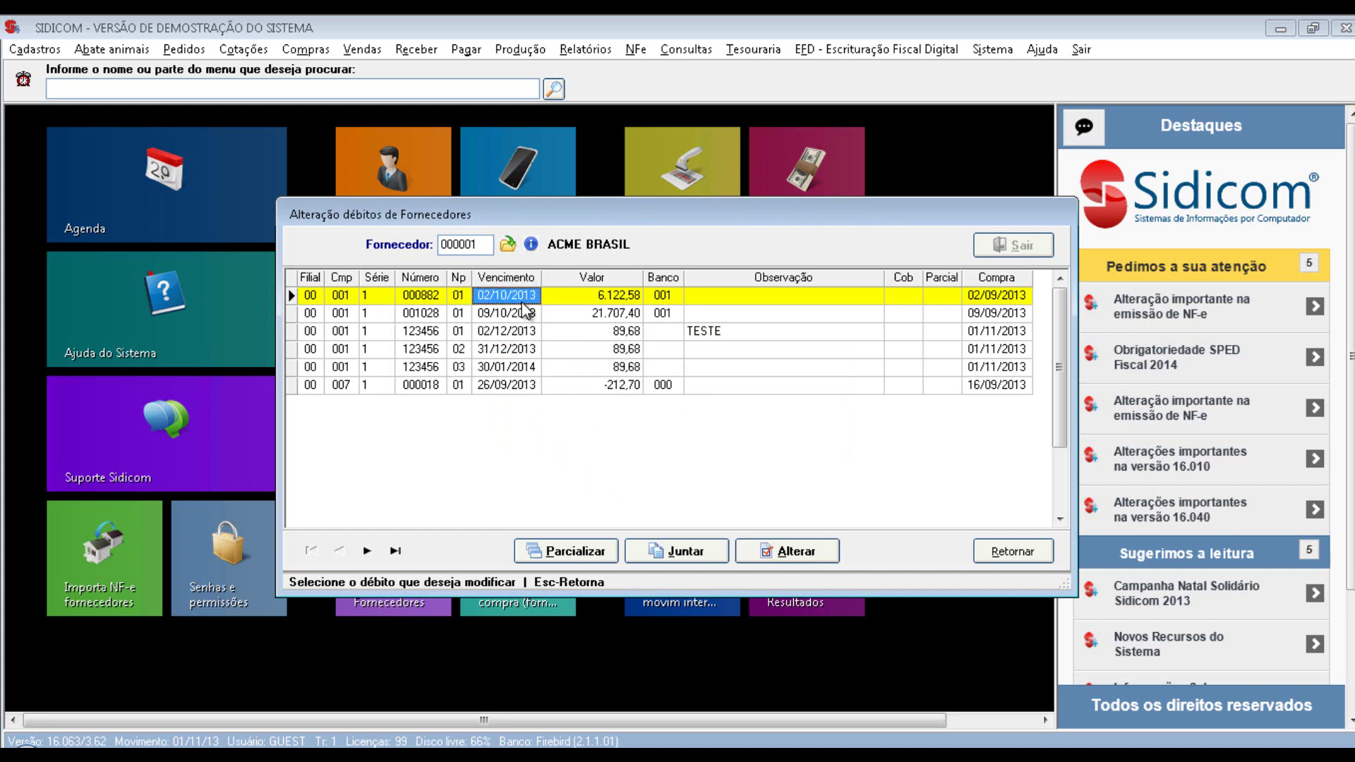
left_click(785, 551)
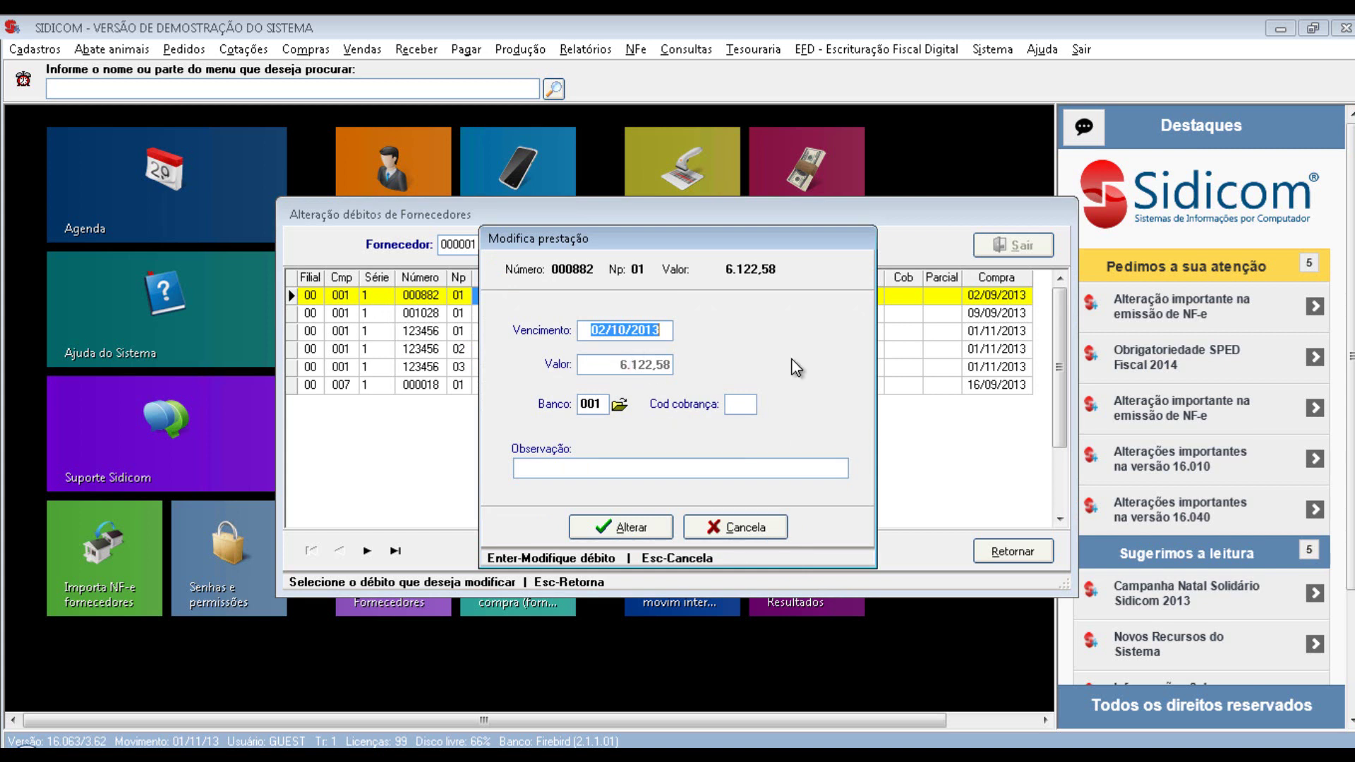
key("Home")
key("Right")
key("Right")
key("Right")
key("Right")
key("Right")
key("Right")
key("Right")
key("Right")
key("Left")
key("Left")
key("Left")
key("Left")
key("Left")
key("Left")
key("Left")
key("Left")
key("Left")
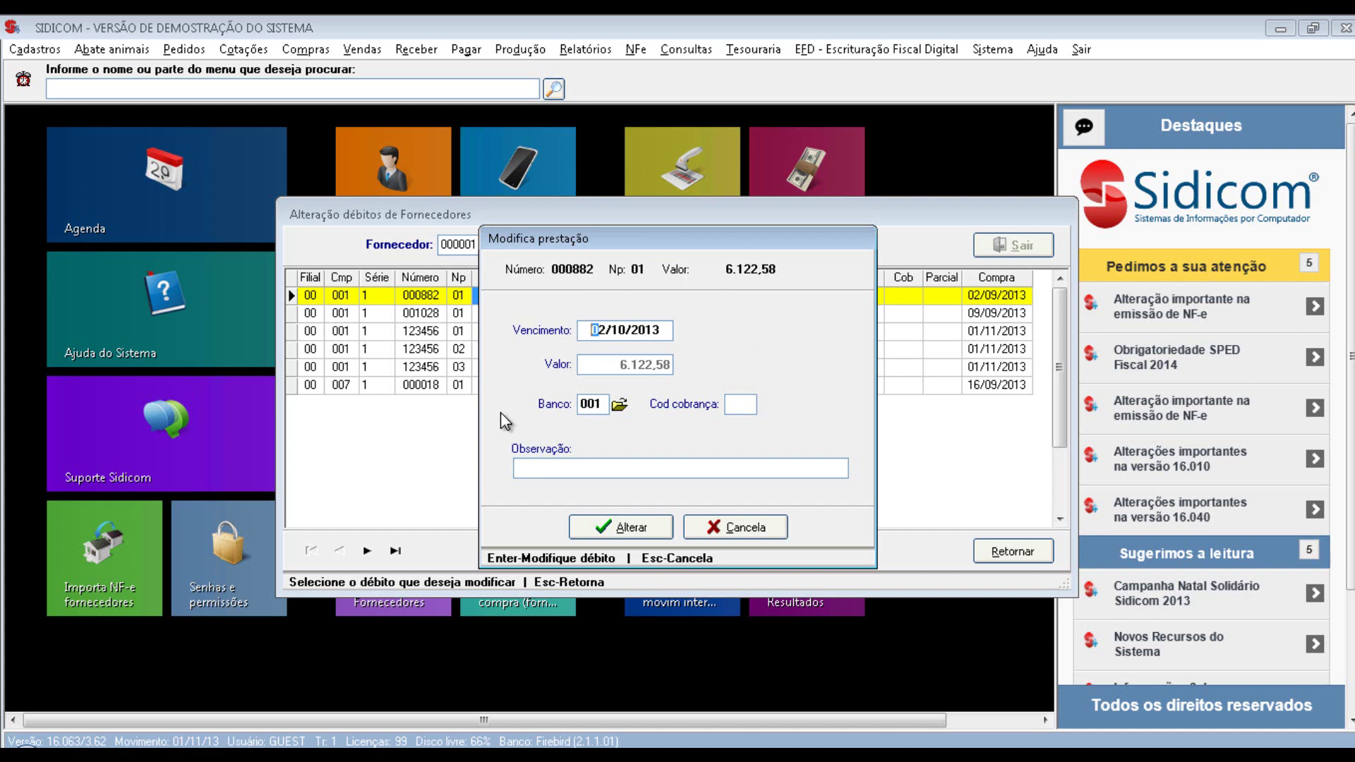
- View the list of banks available for the installment without choosing one, and go to its Observação field
left_click(618, 405)
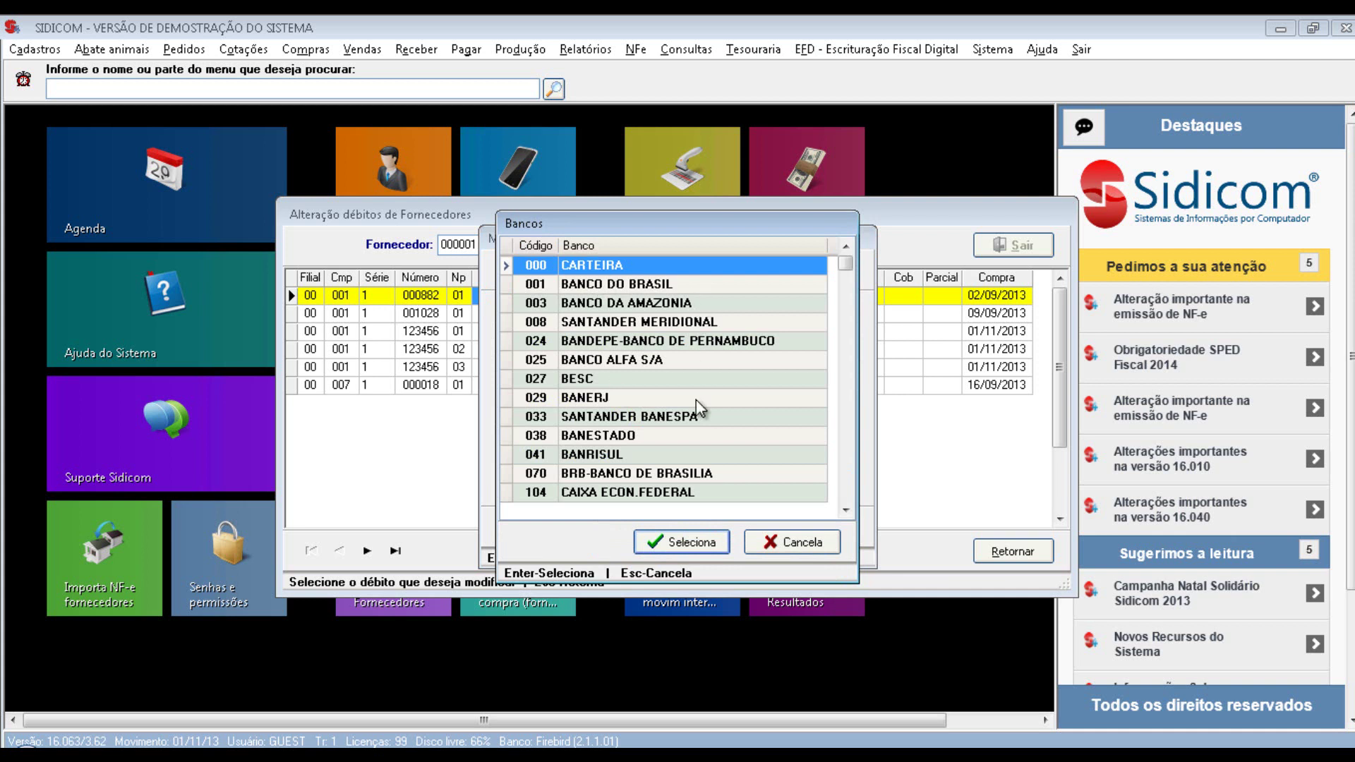
left_click(782, 544)
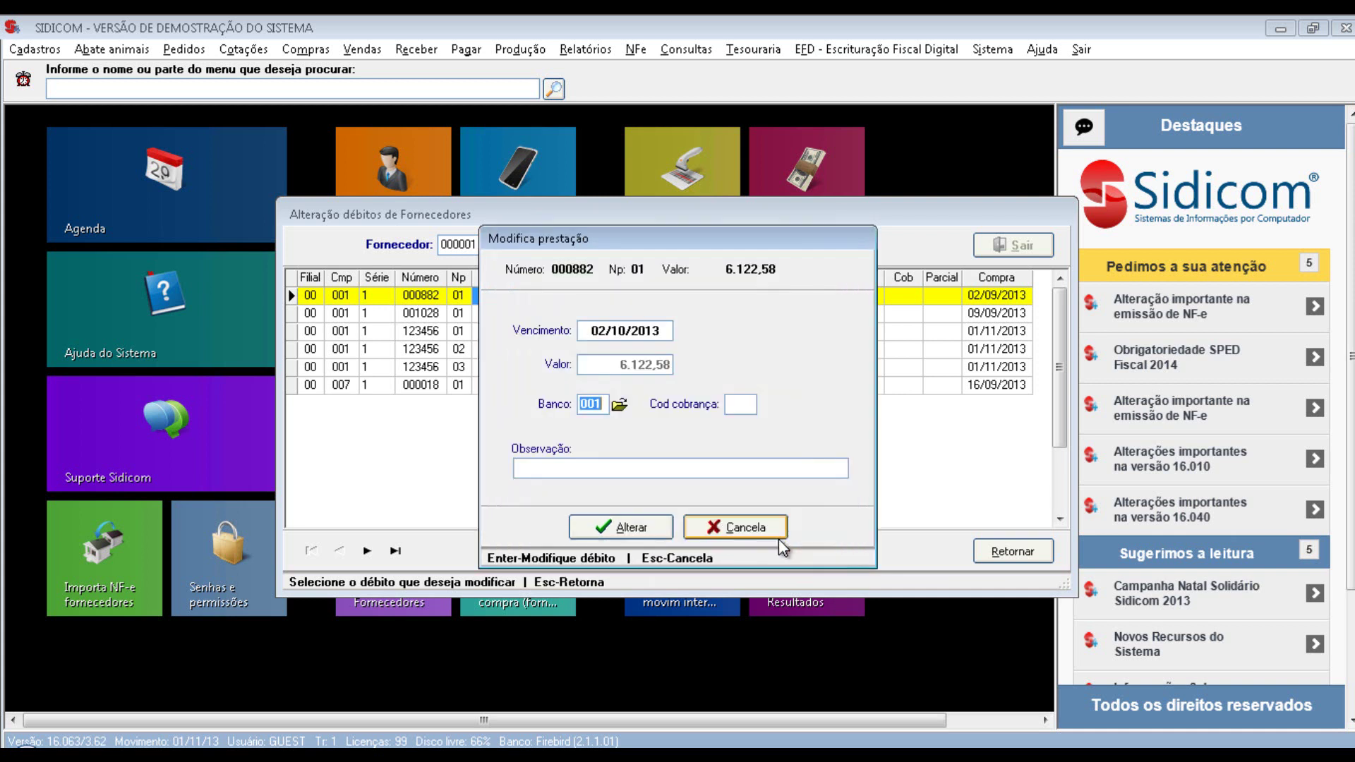
left_click(654, 470)
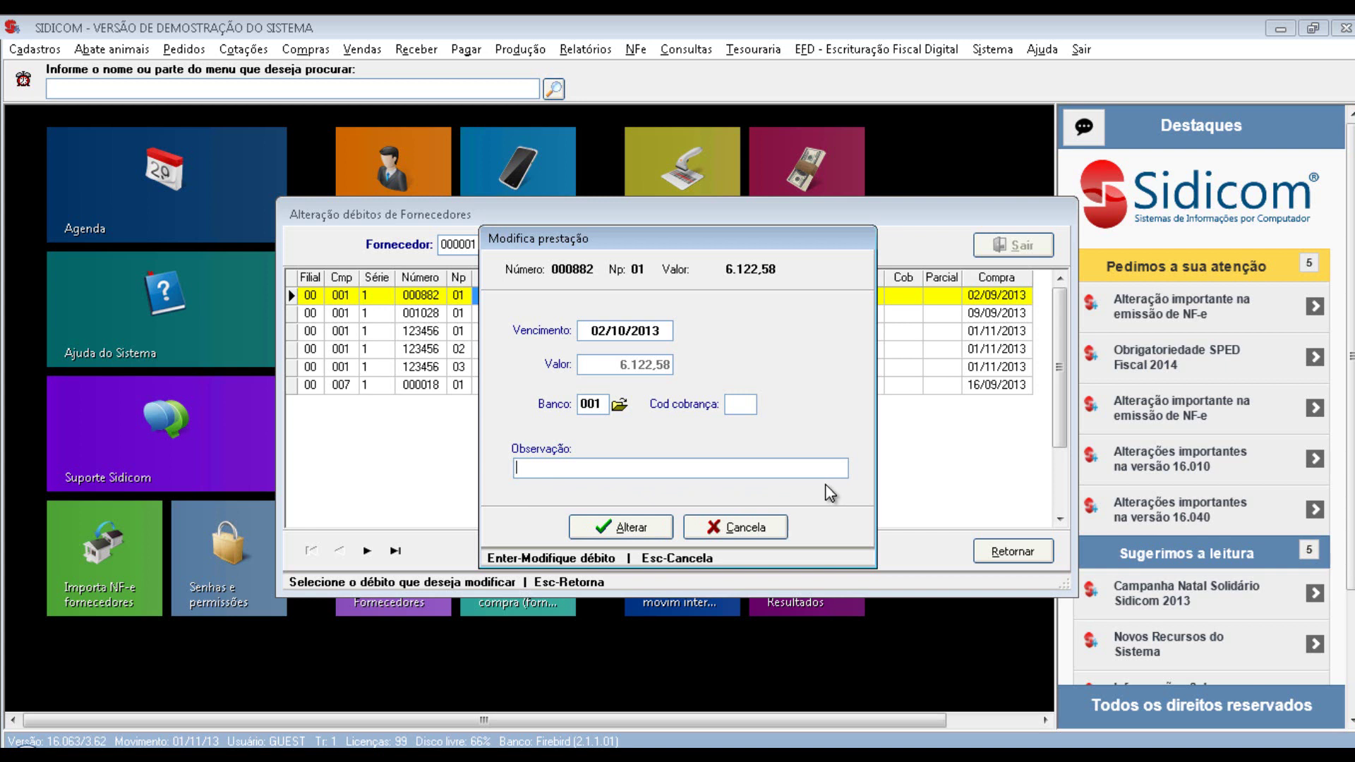
- Cancel the installment alteration, check which debits can be joined to ACME BRASIL's first pending debit, and leave without joining any
left_click(783, 528)
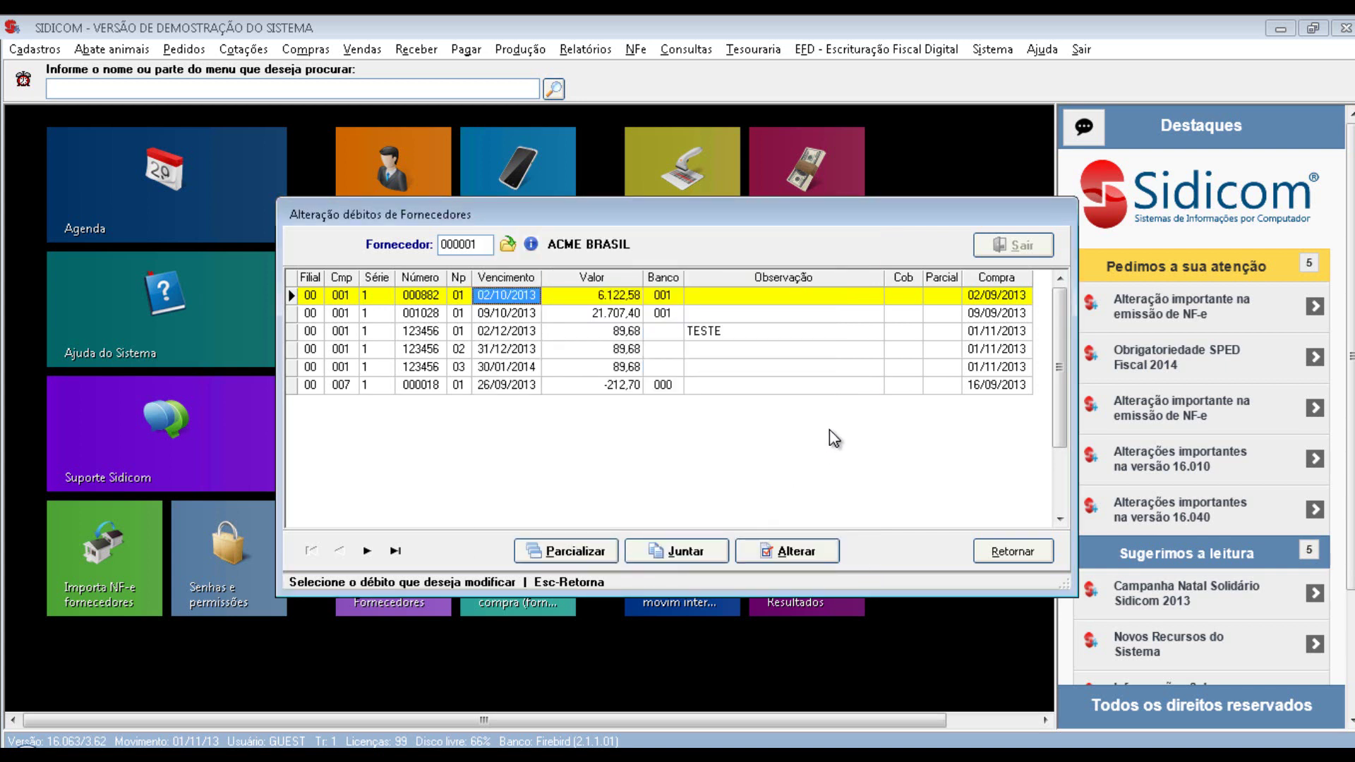
left_click(704, 553)
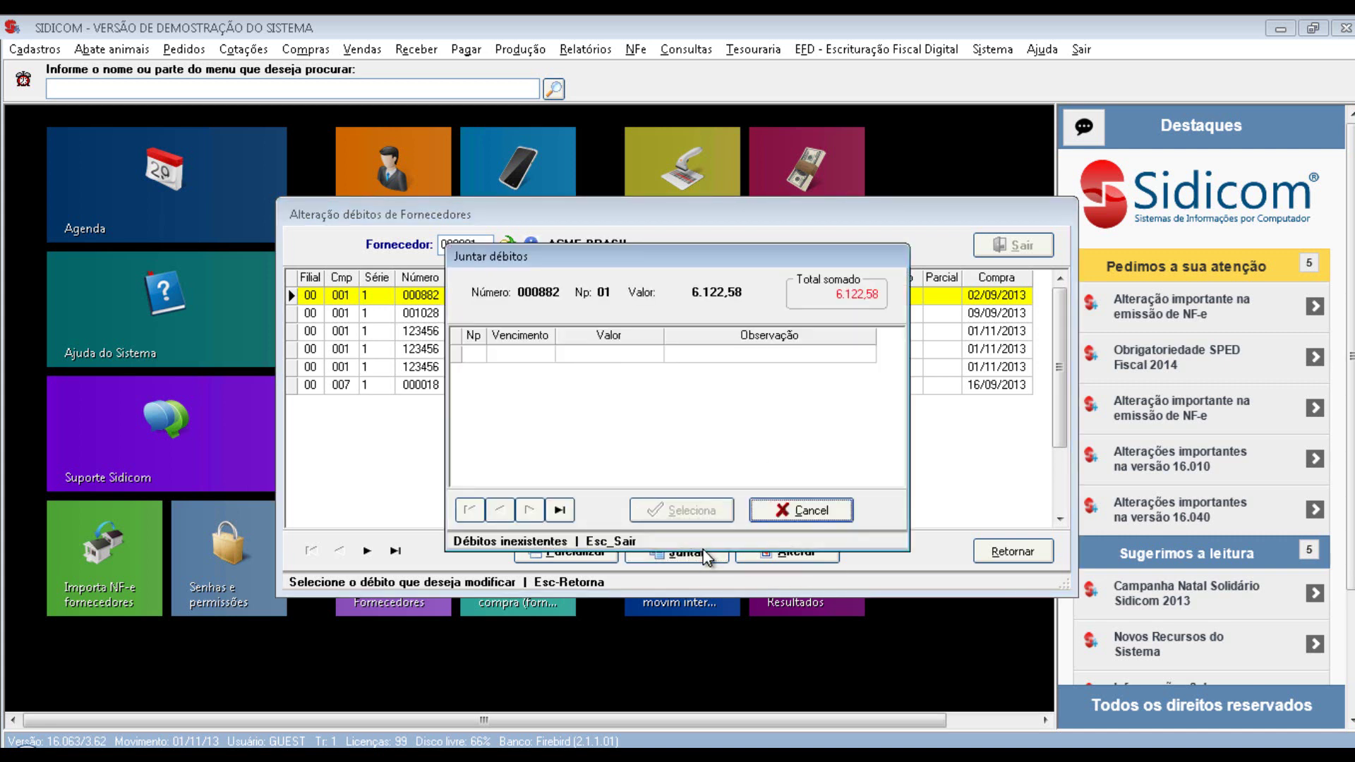
left_click(788, 513)
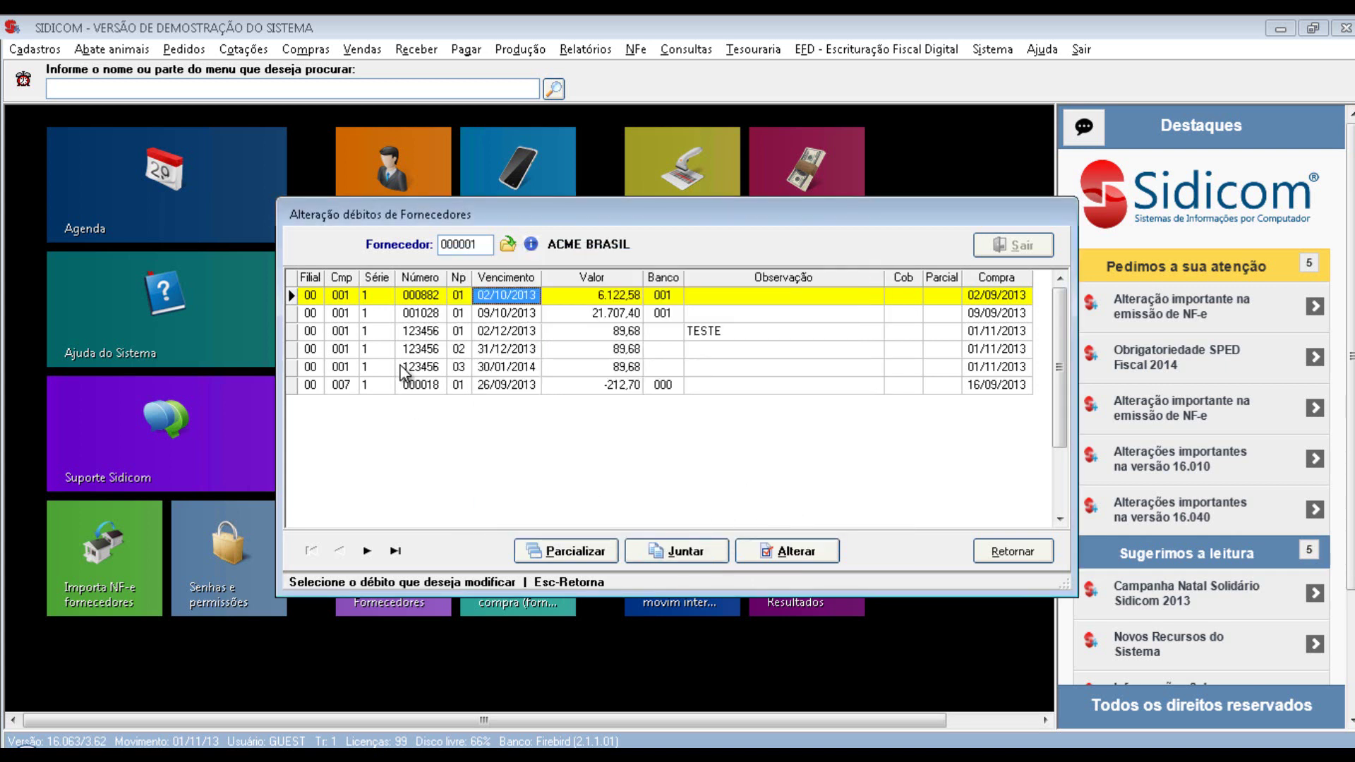
- Review installments 02 and 03 as candidates for joining to the debit due 02/12/2013, and leave without joining them
left_click(479, 335)
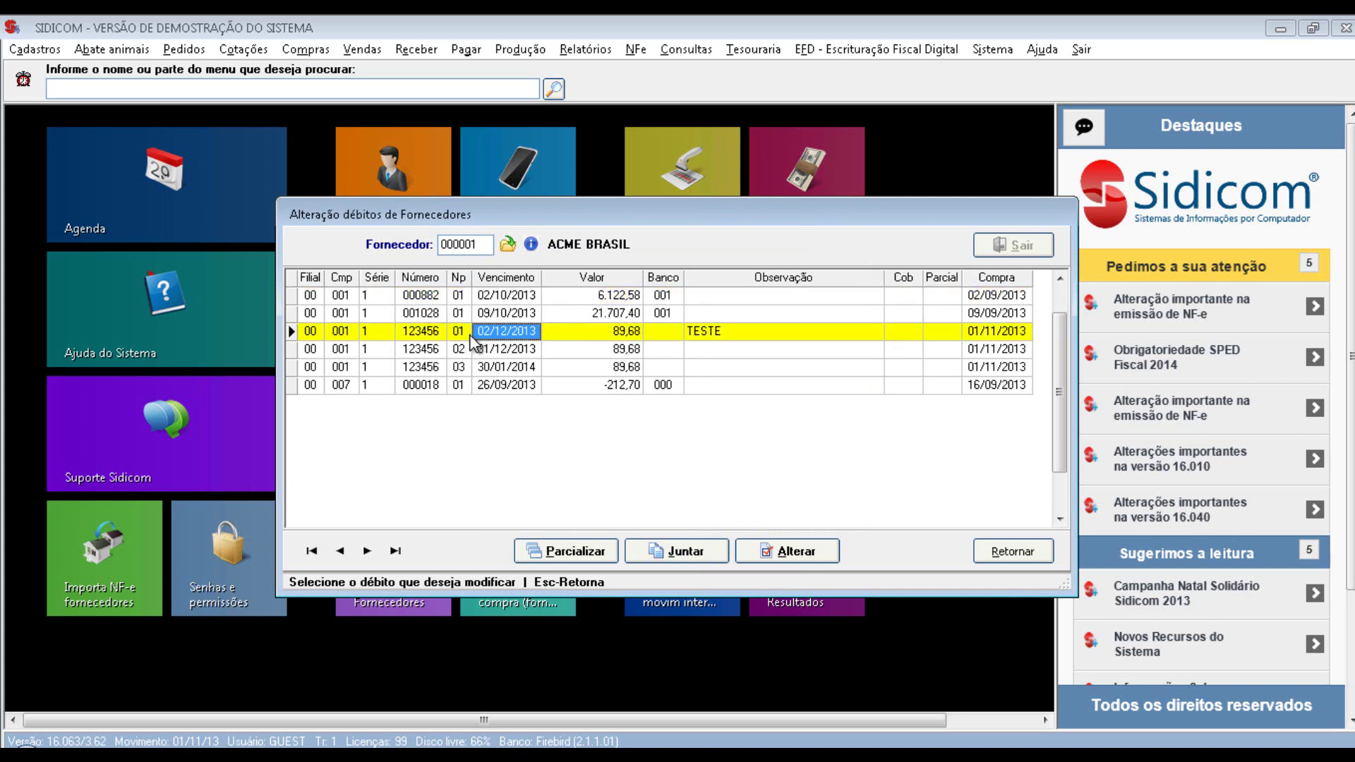
left_click(679, 549)
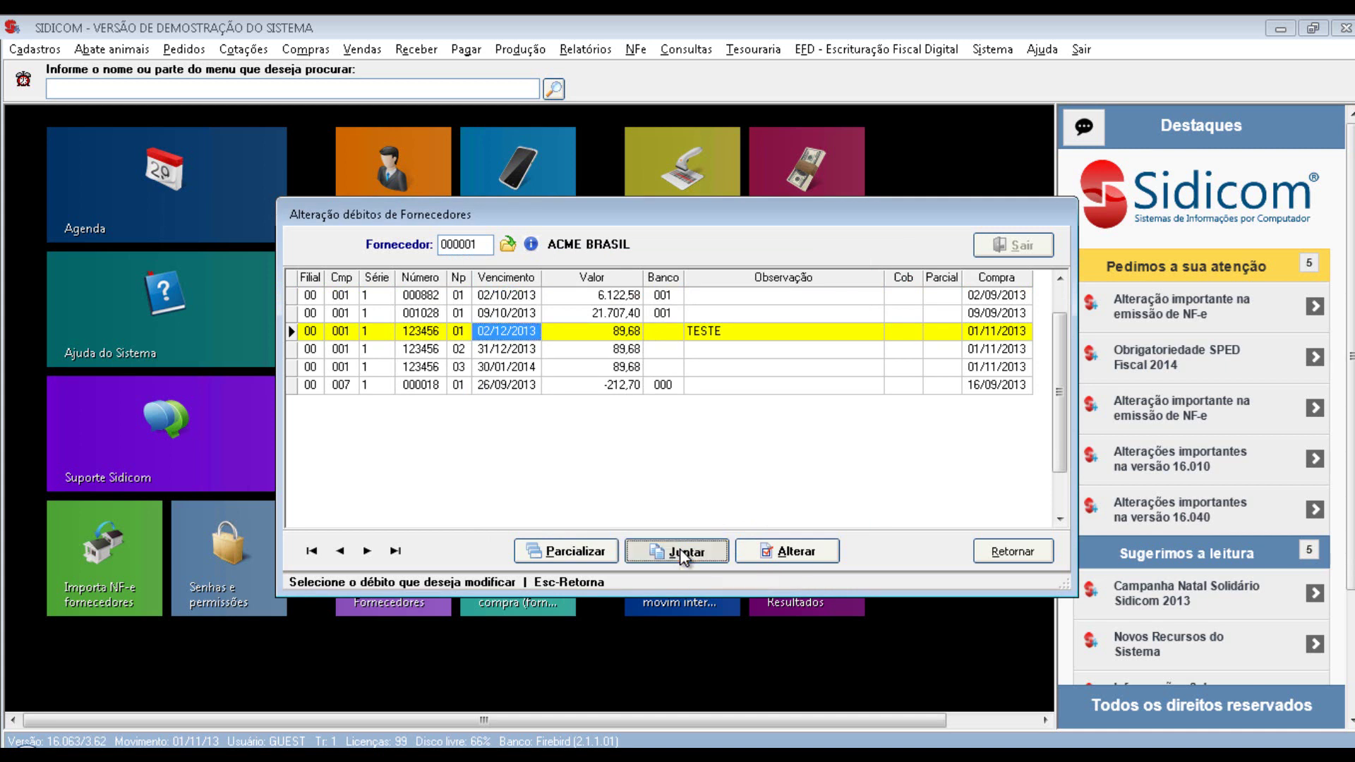
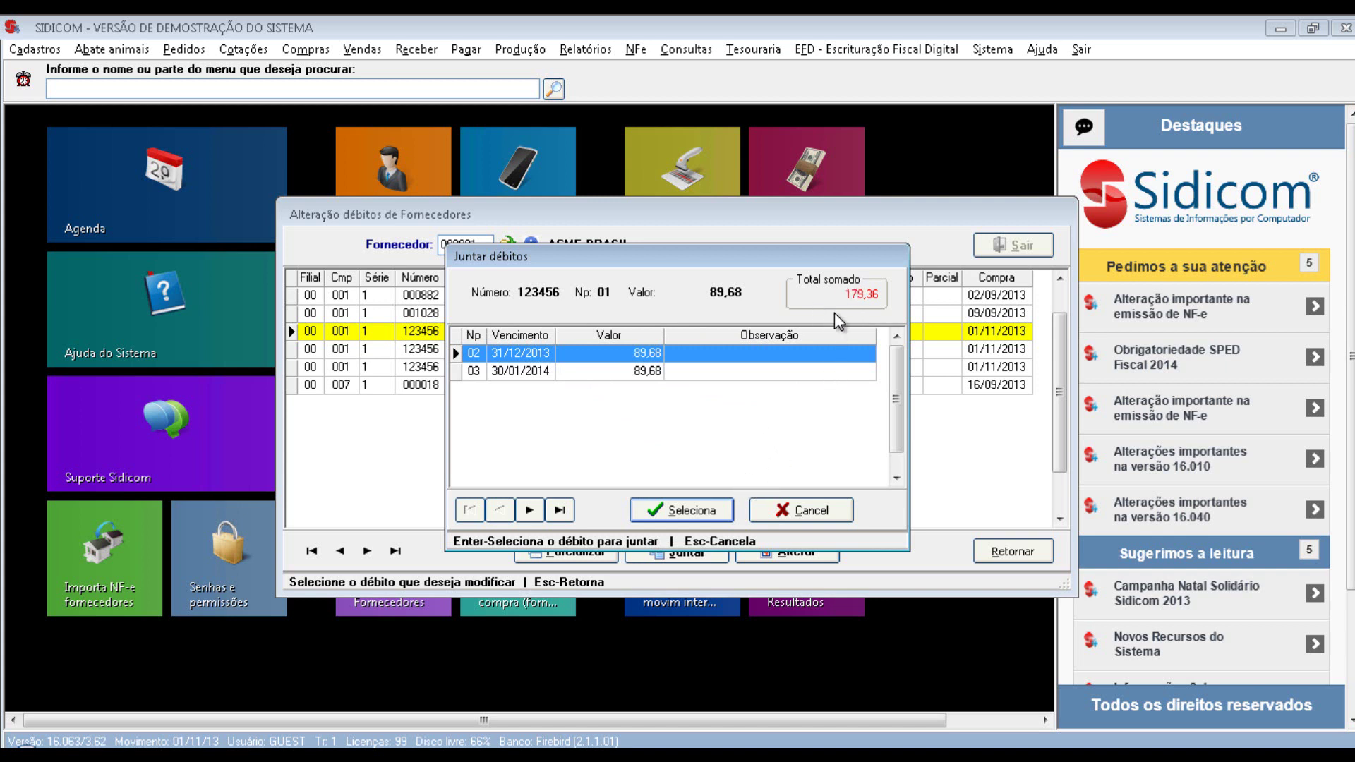
left_click(790, 374)
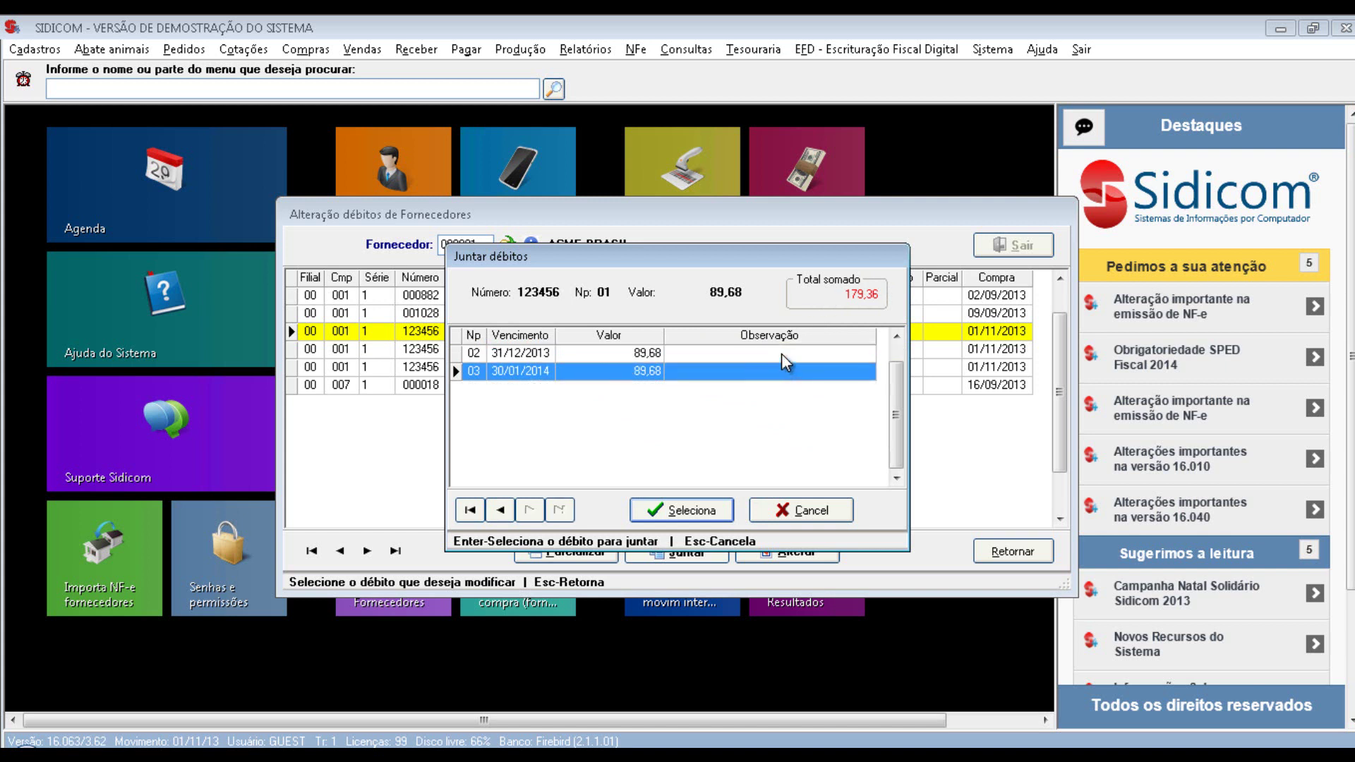
left_click(781, 354)
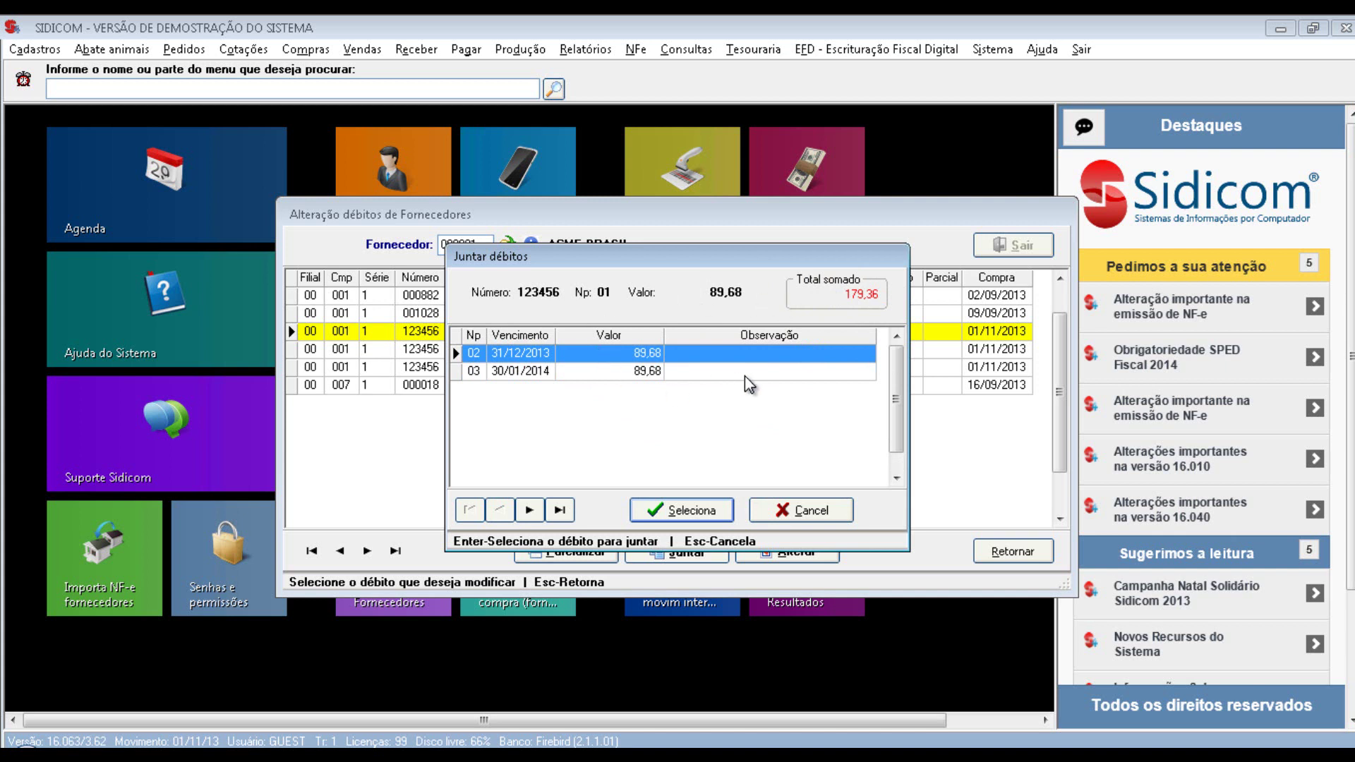
left_click(824, 517)
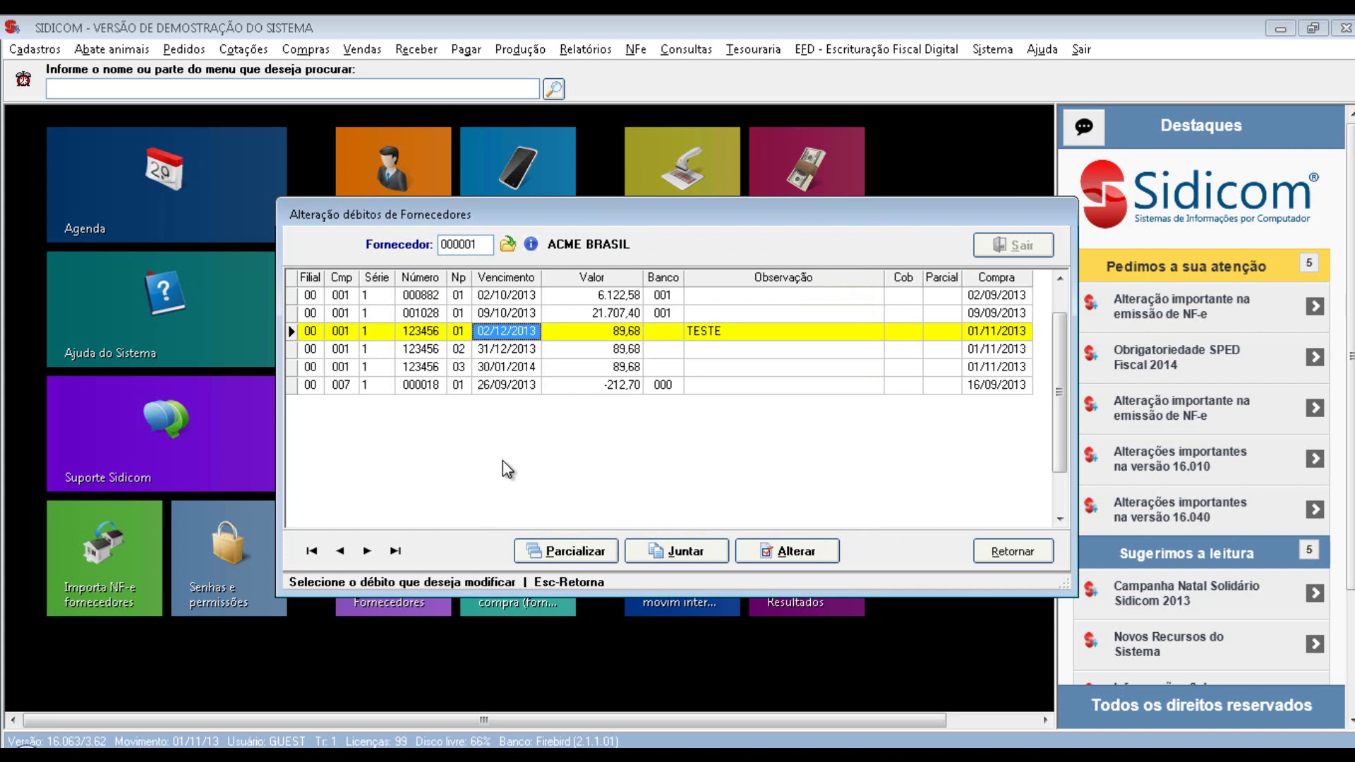
- Split ACME BRASIL's first pending debit, keeping 3.122,58 due 02/10/2013 and moving the remainder to a new debit due 02/11/2013
left_click(486, 296)
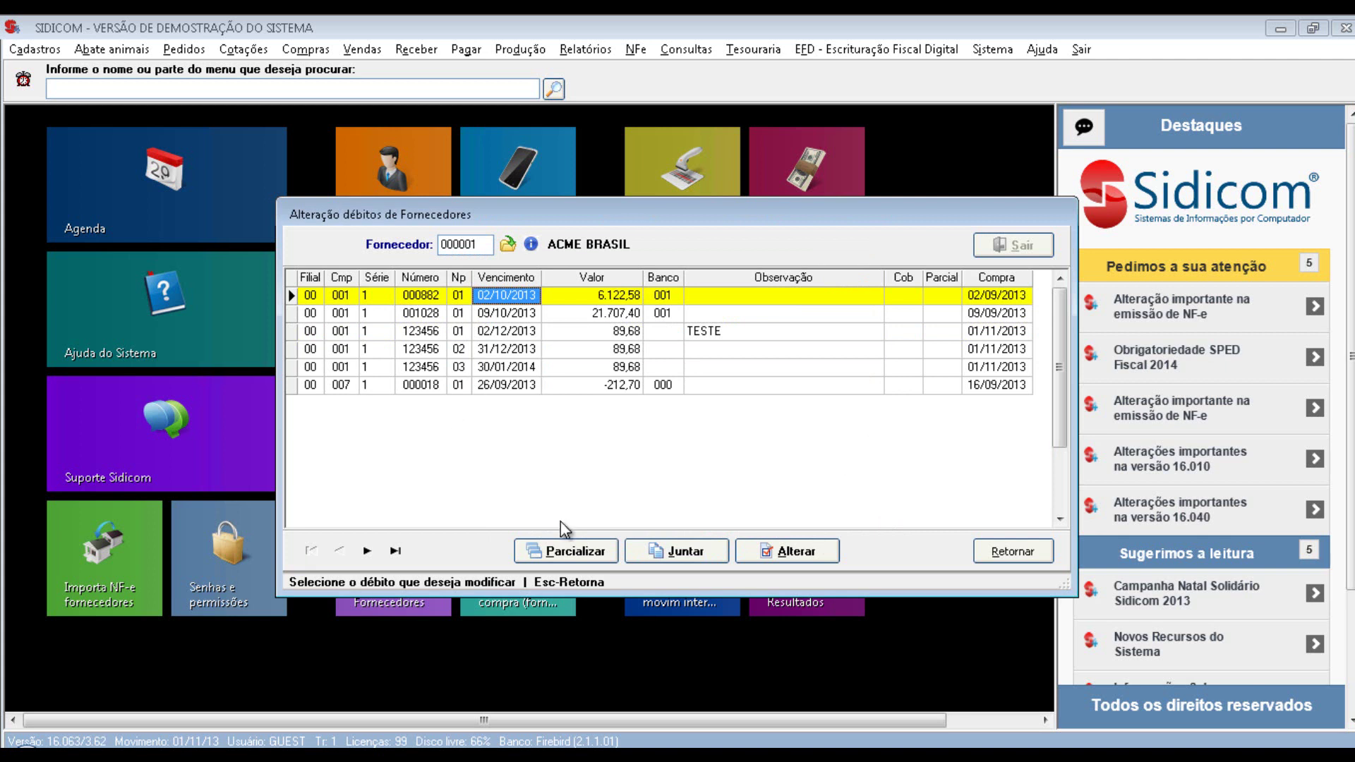
left_click(578, 553)
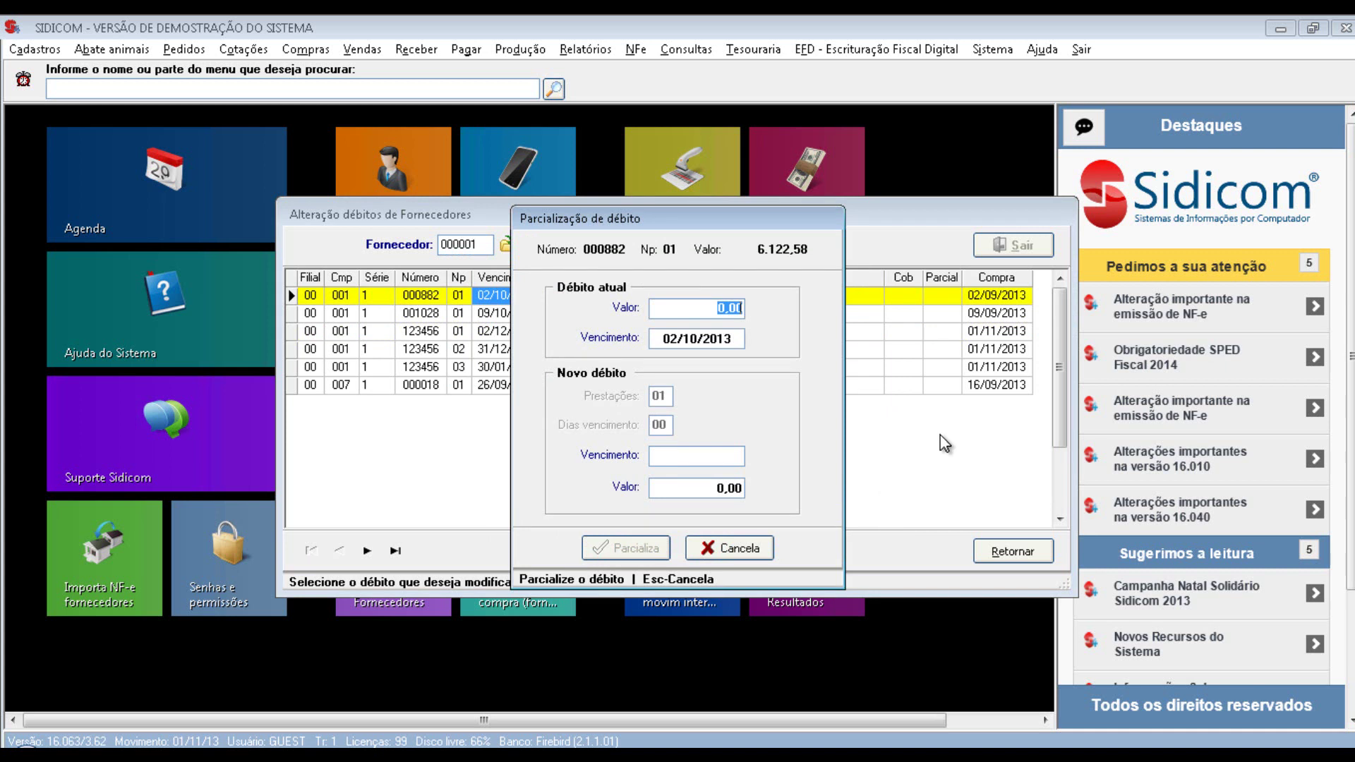
left_click(675, 457)
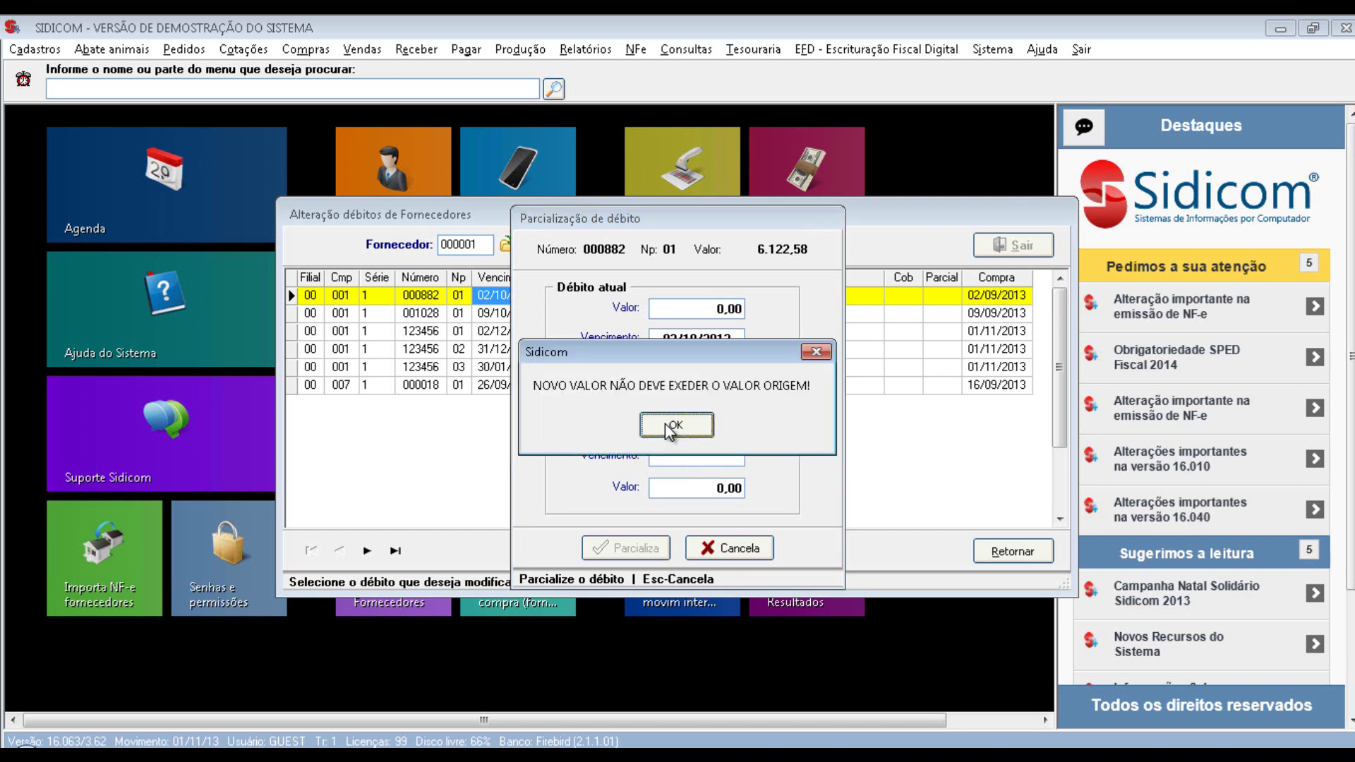
left_click(667, 424)
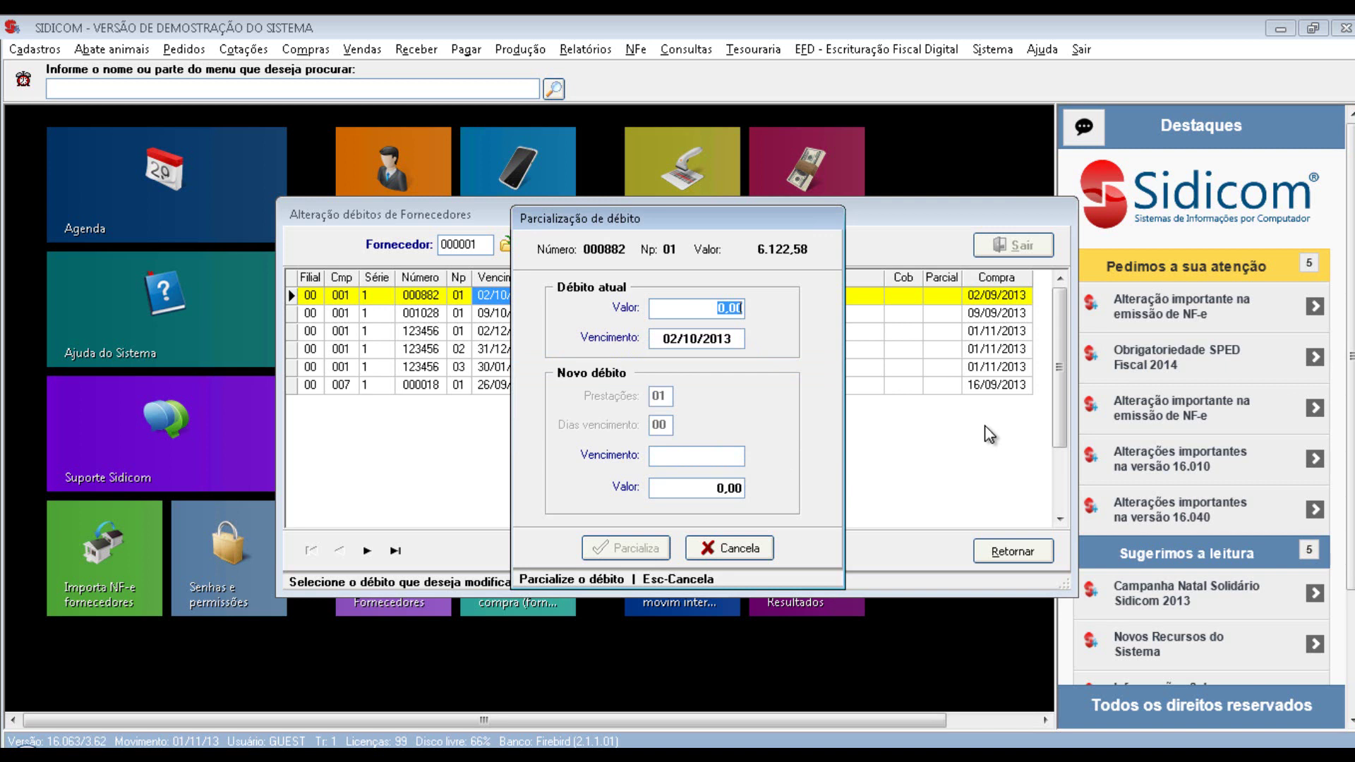
type("3122,58")
key("Return")
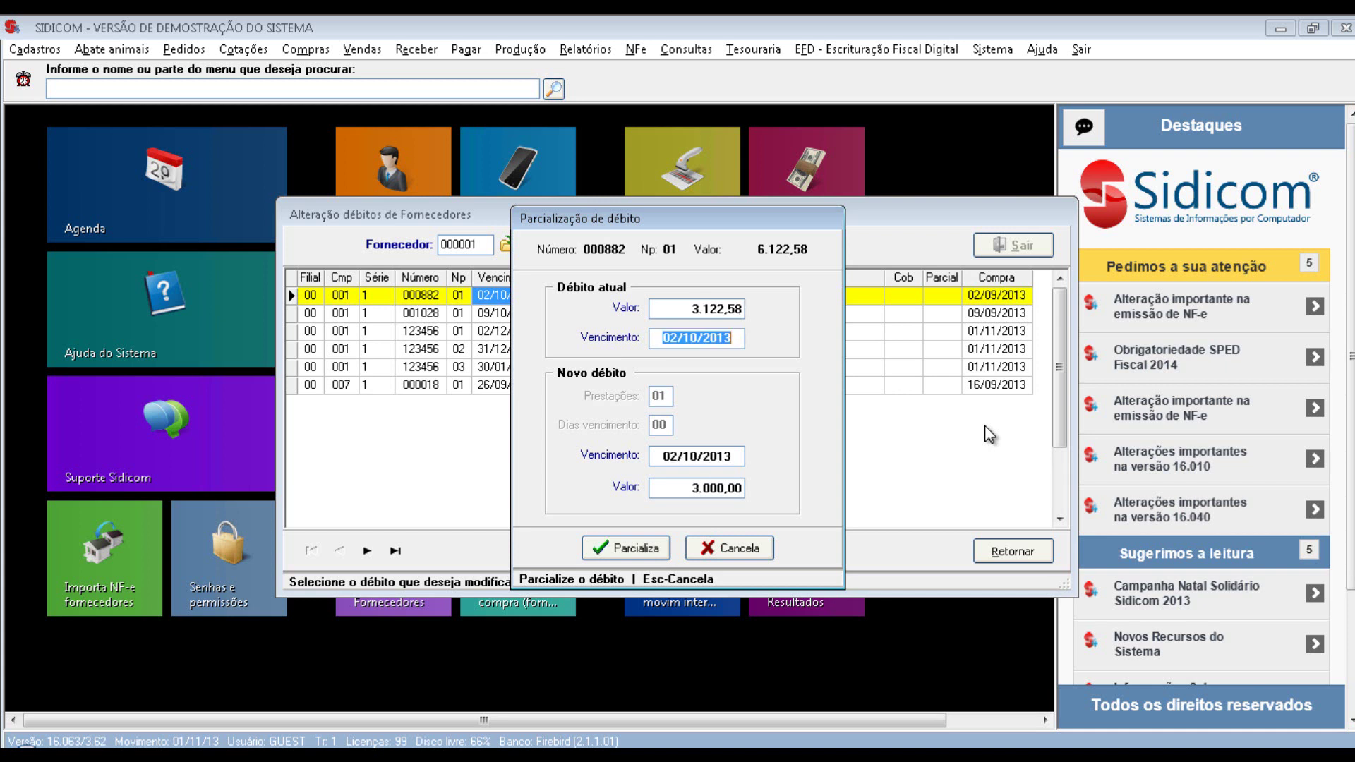
key("Left")
key("Tab")
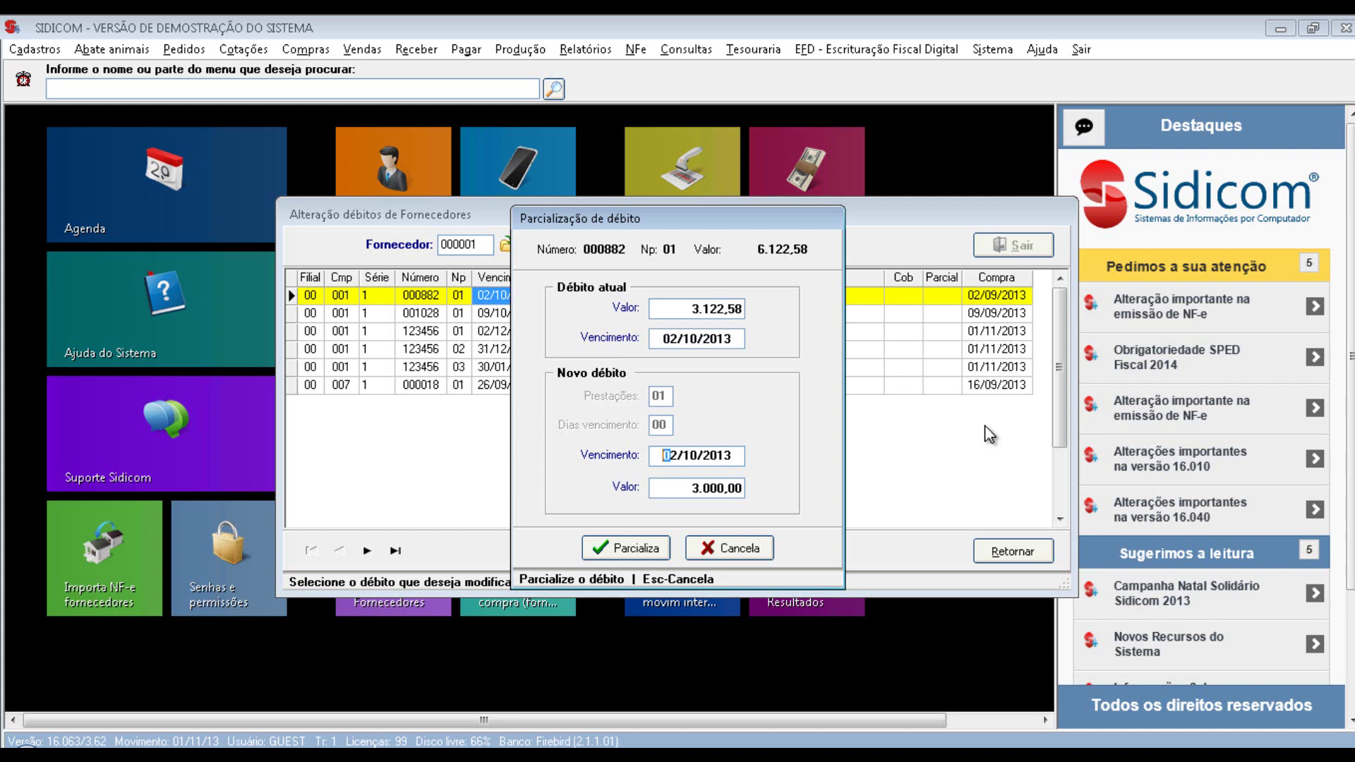
type("02/11")
key("Tab")
key("Return")
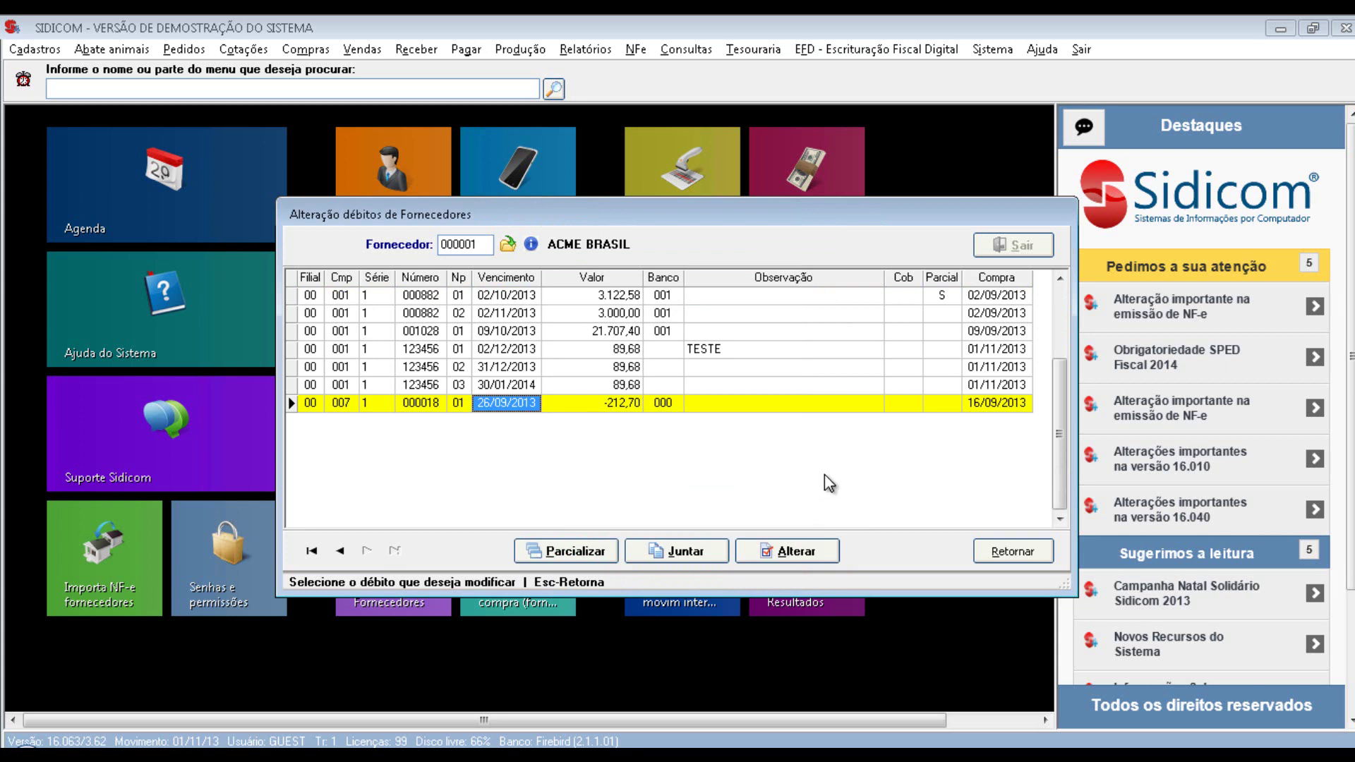
- Leave the alteration of supplier debits and open the settlement of supplier debits (Baixa de débitos)
left_click(413, 297)
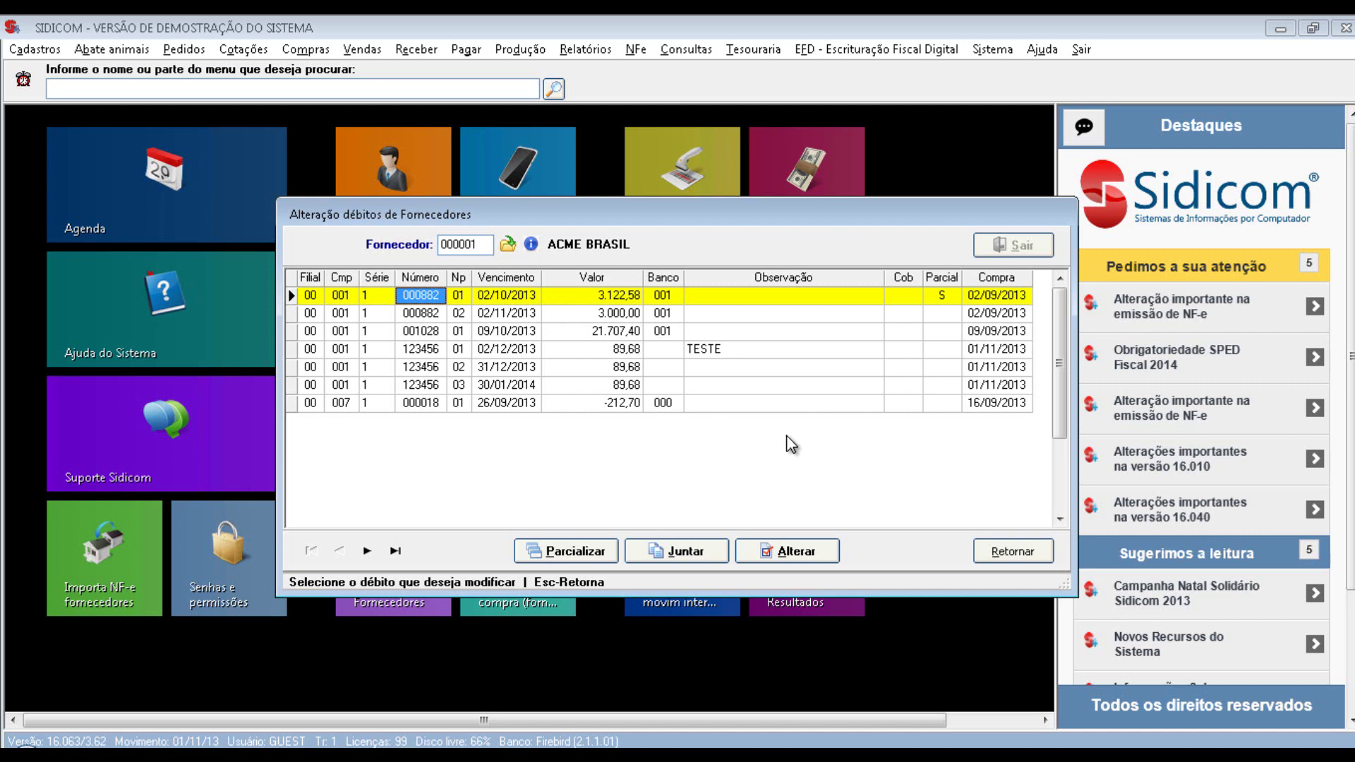
left_click(1003, 549)
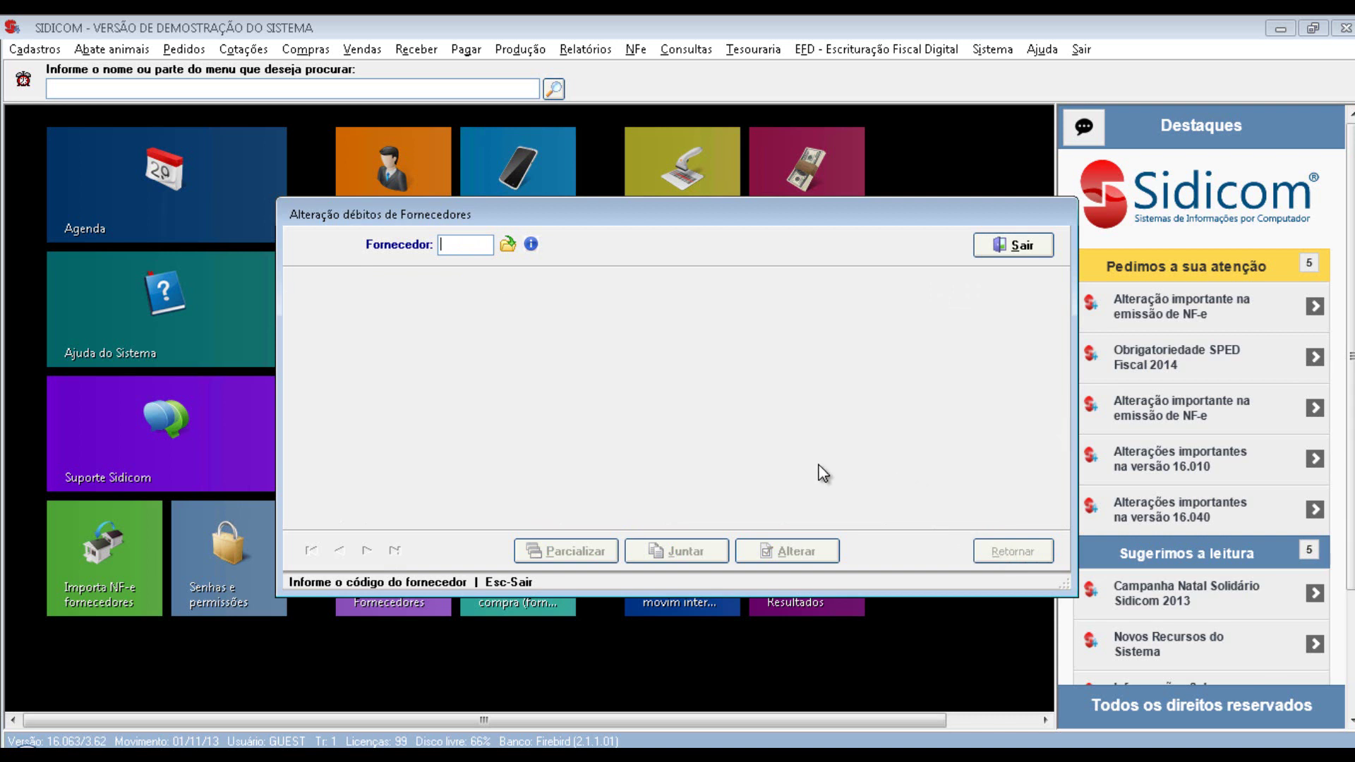
key("Escape")
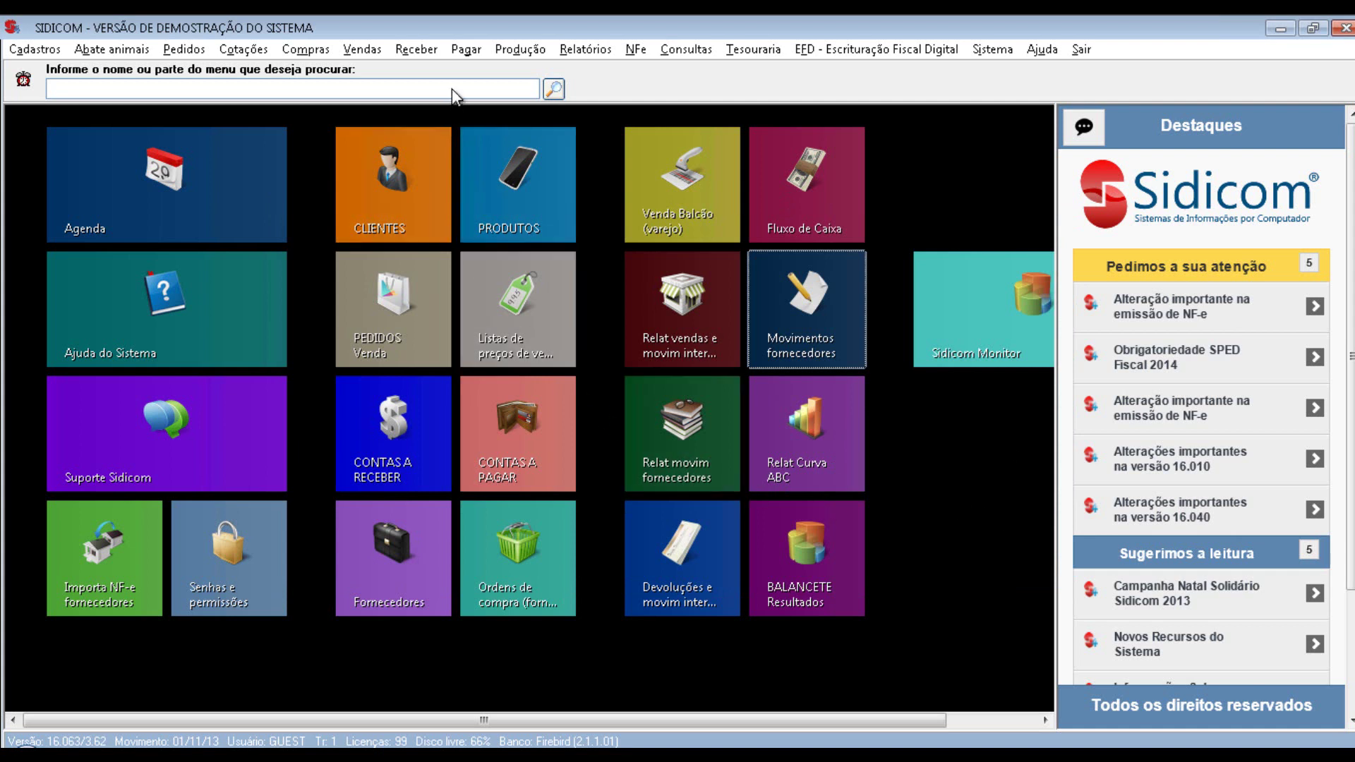
left_click(464, 51)
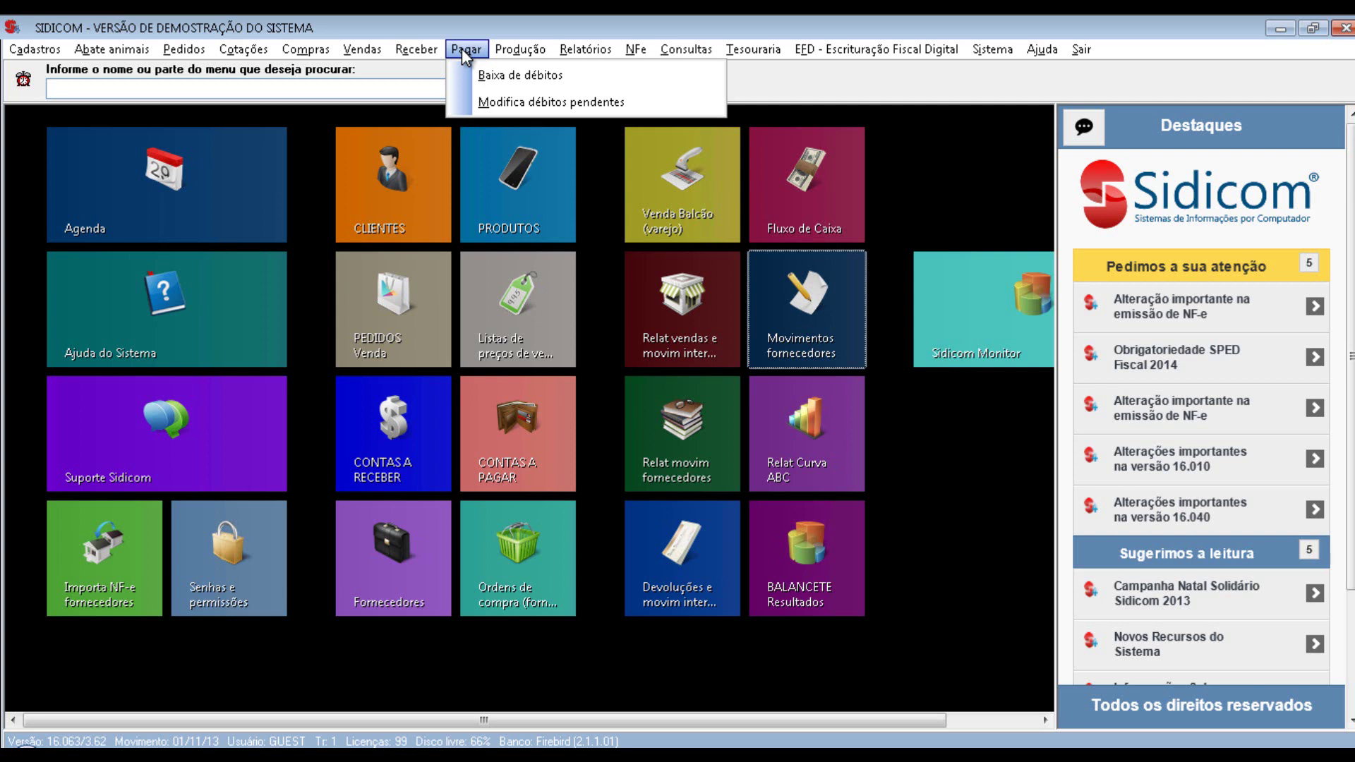
left_click(495, 79)
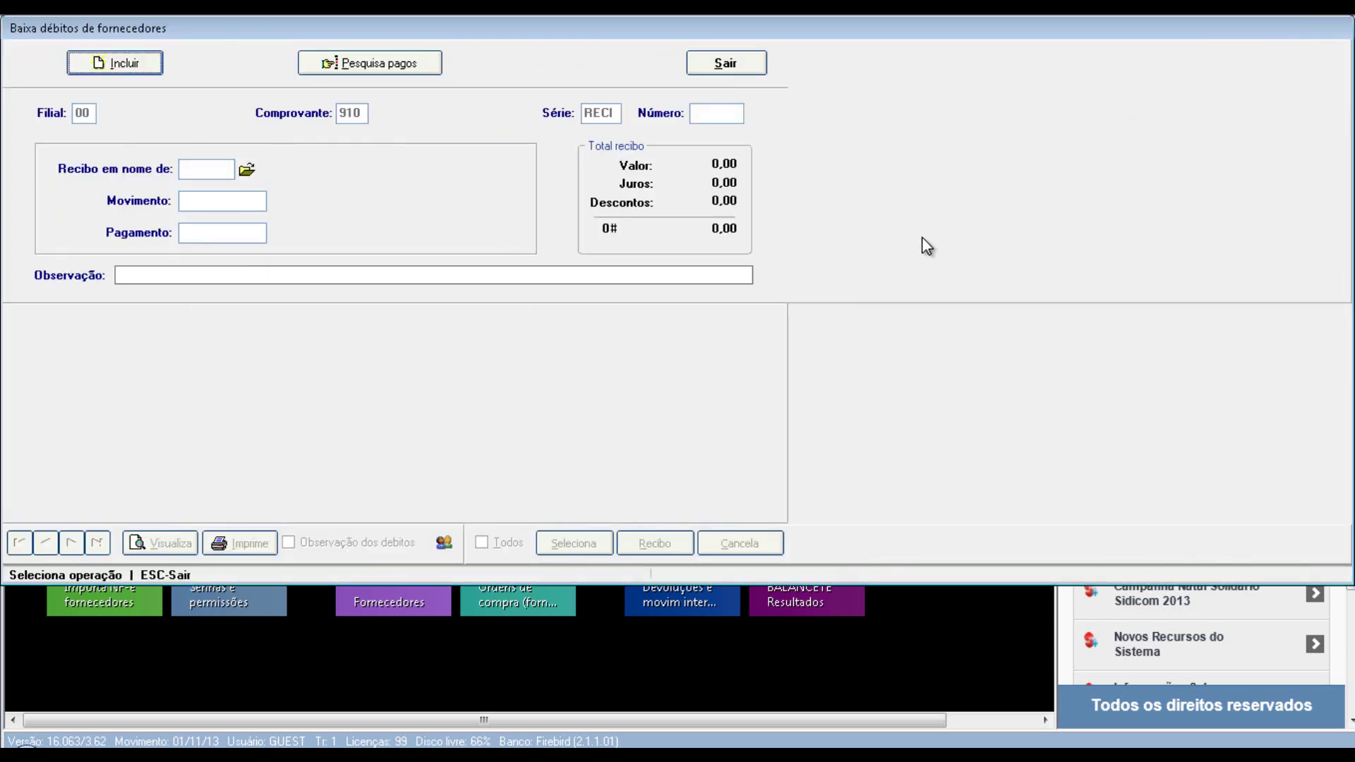
- Start a receipt for branch 00, voucher 910, series RECI, in the name of supplier 000001 ACME BRASIL with payment date 01/11/2013, loading its debits
left_click(111, 63)
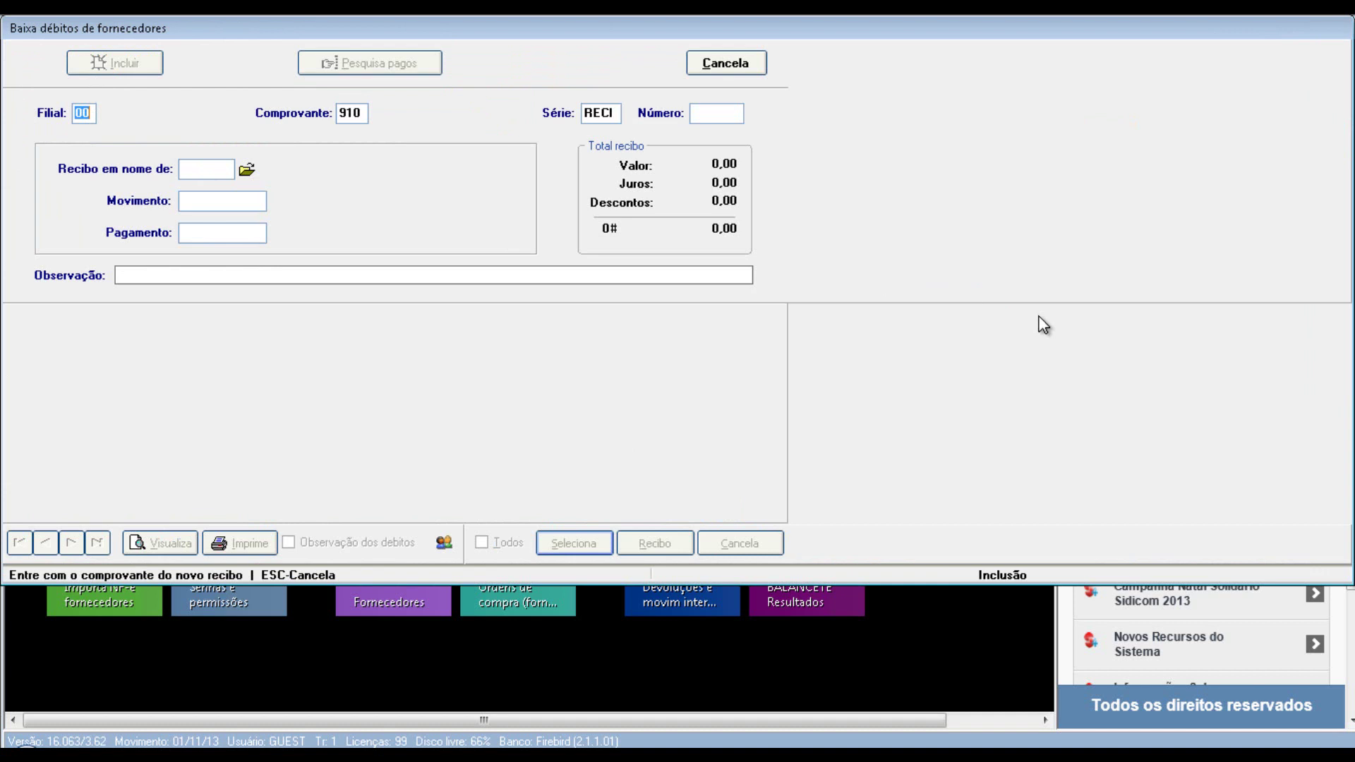
key("Return")
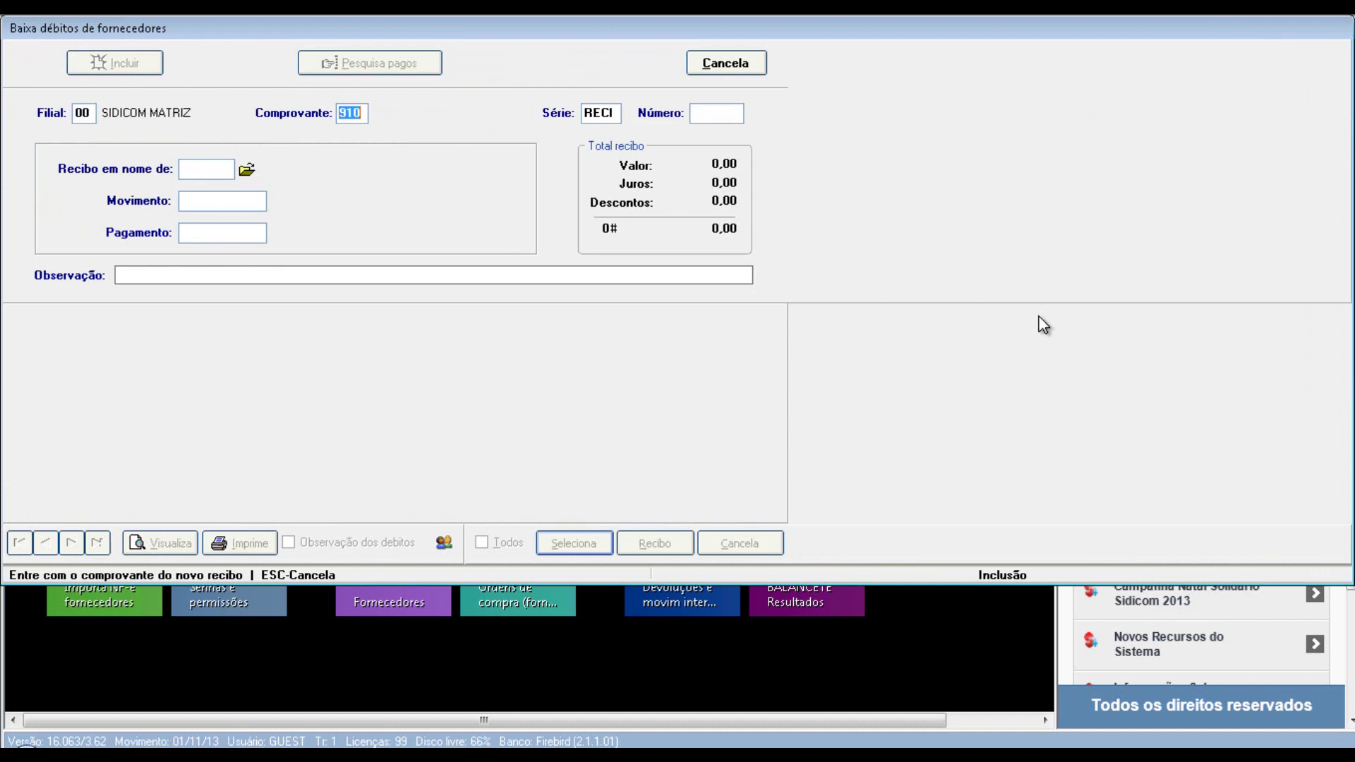
key("Return")
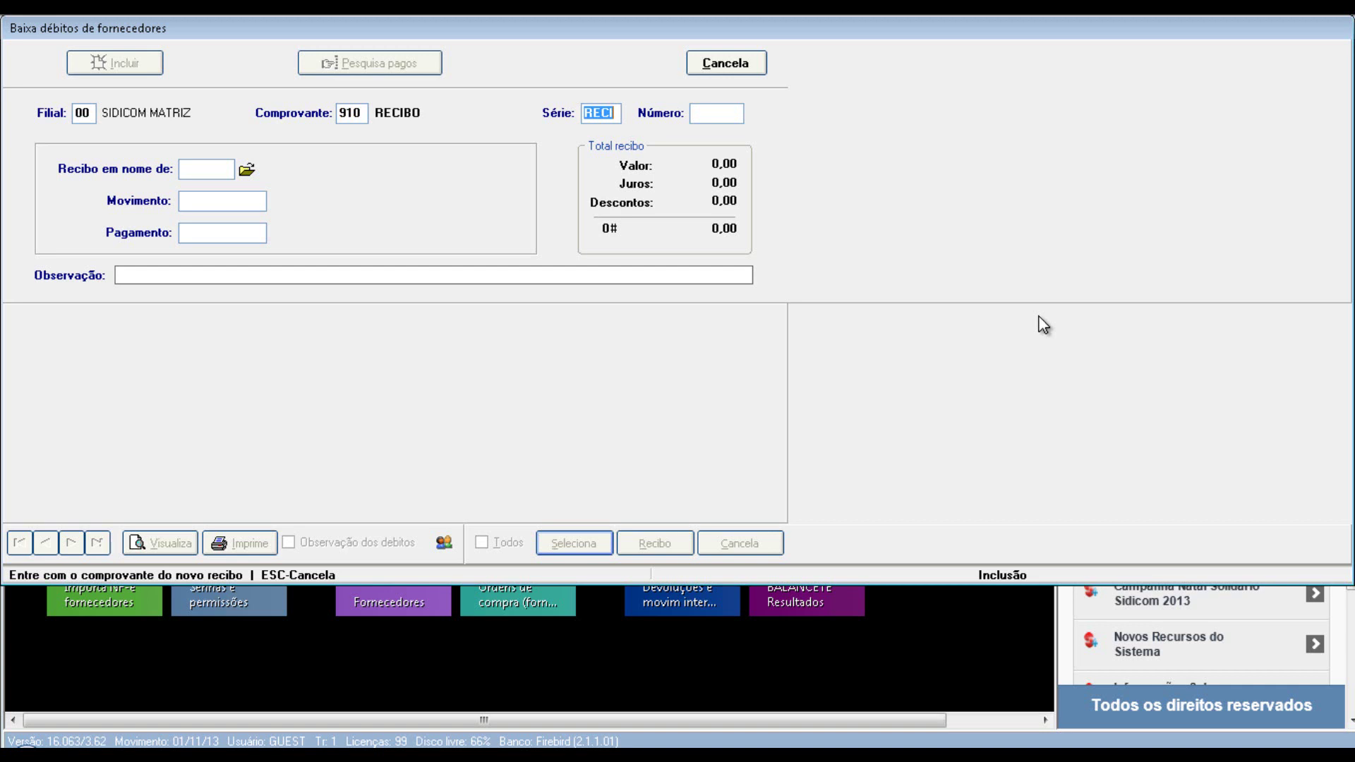
key("Return")
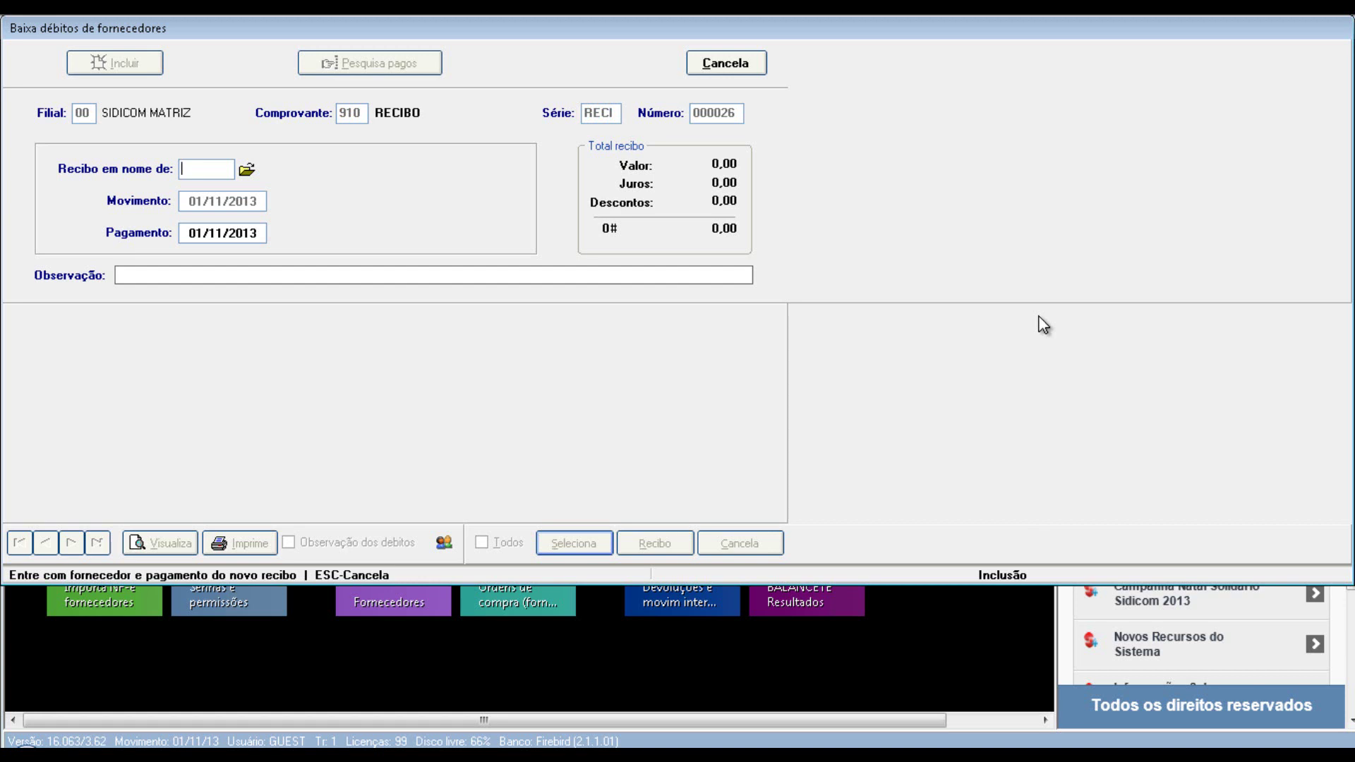
key("Return")
key("Return")
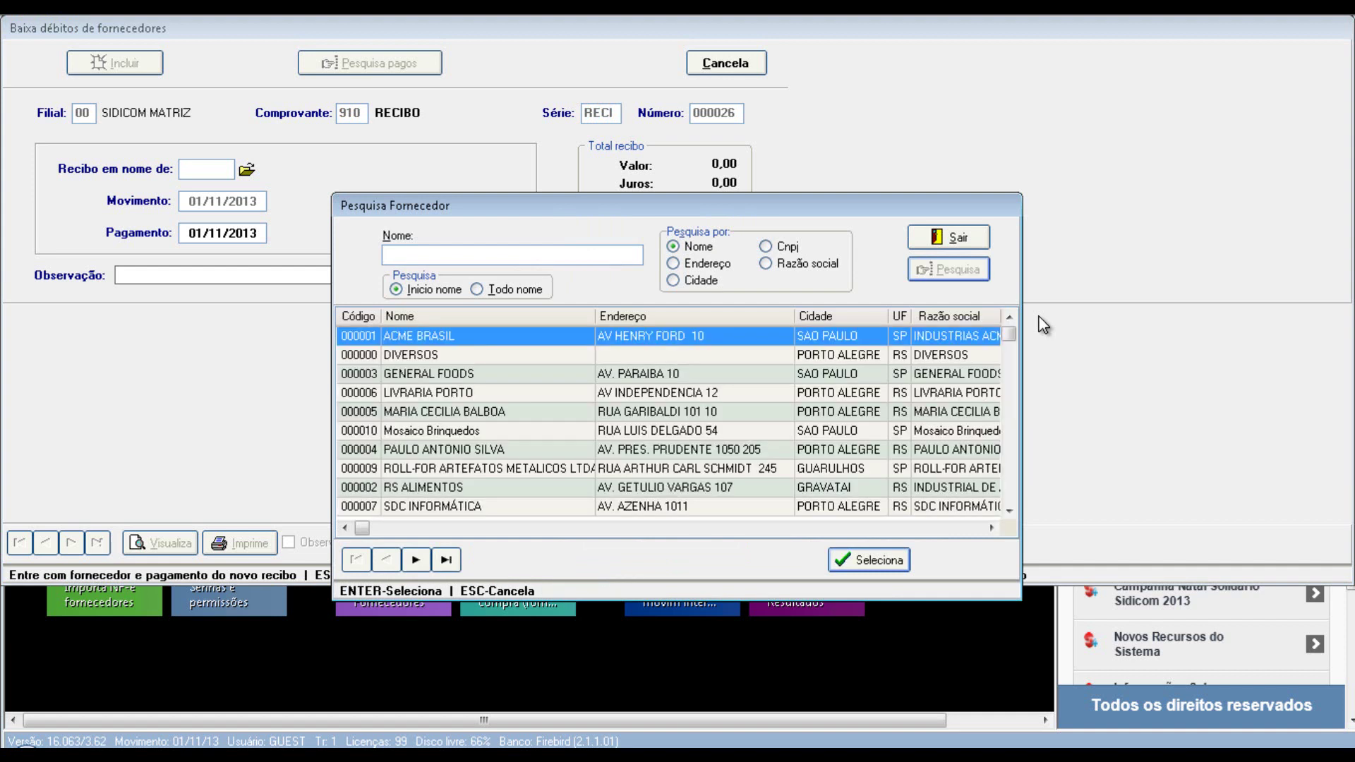
key("Return")
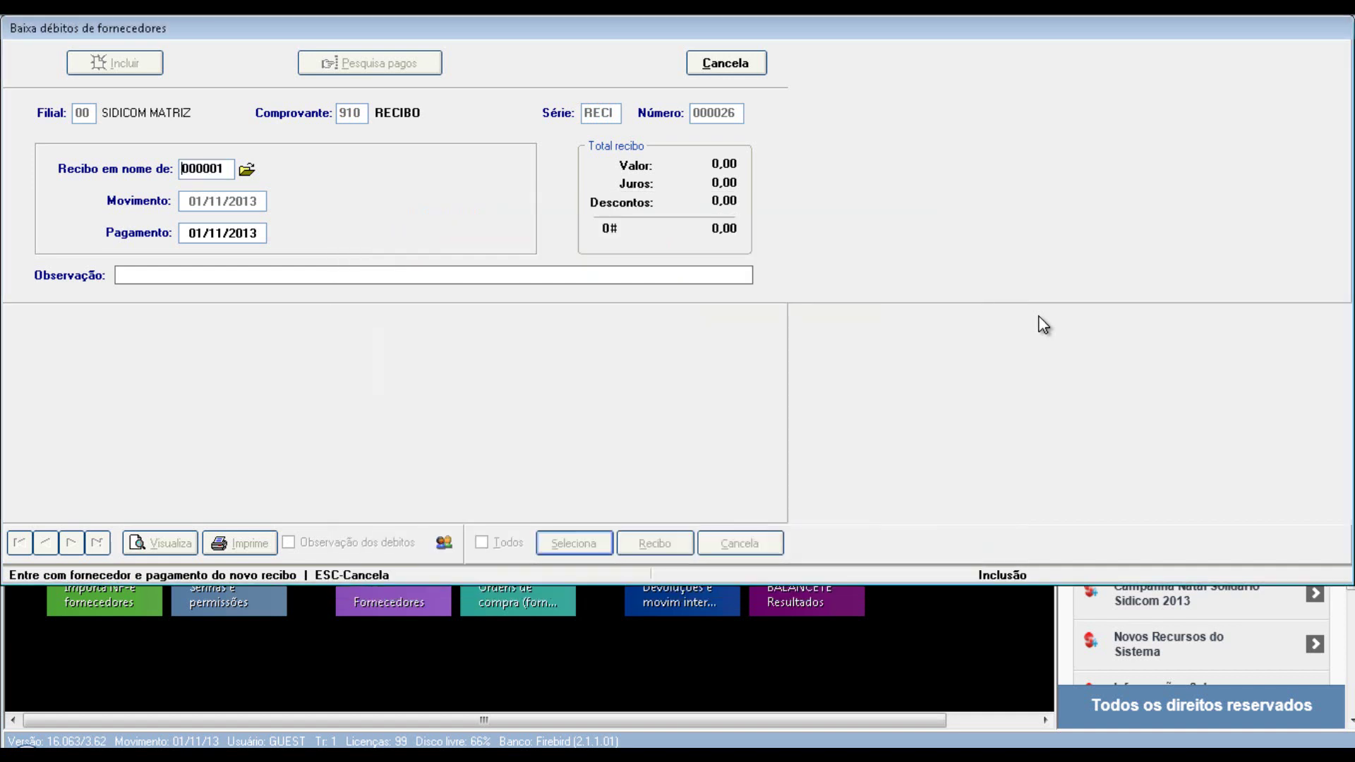
key("Return")
key("Return")
key("Return")
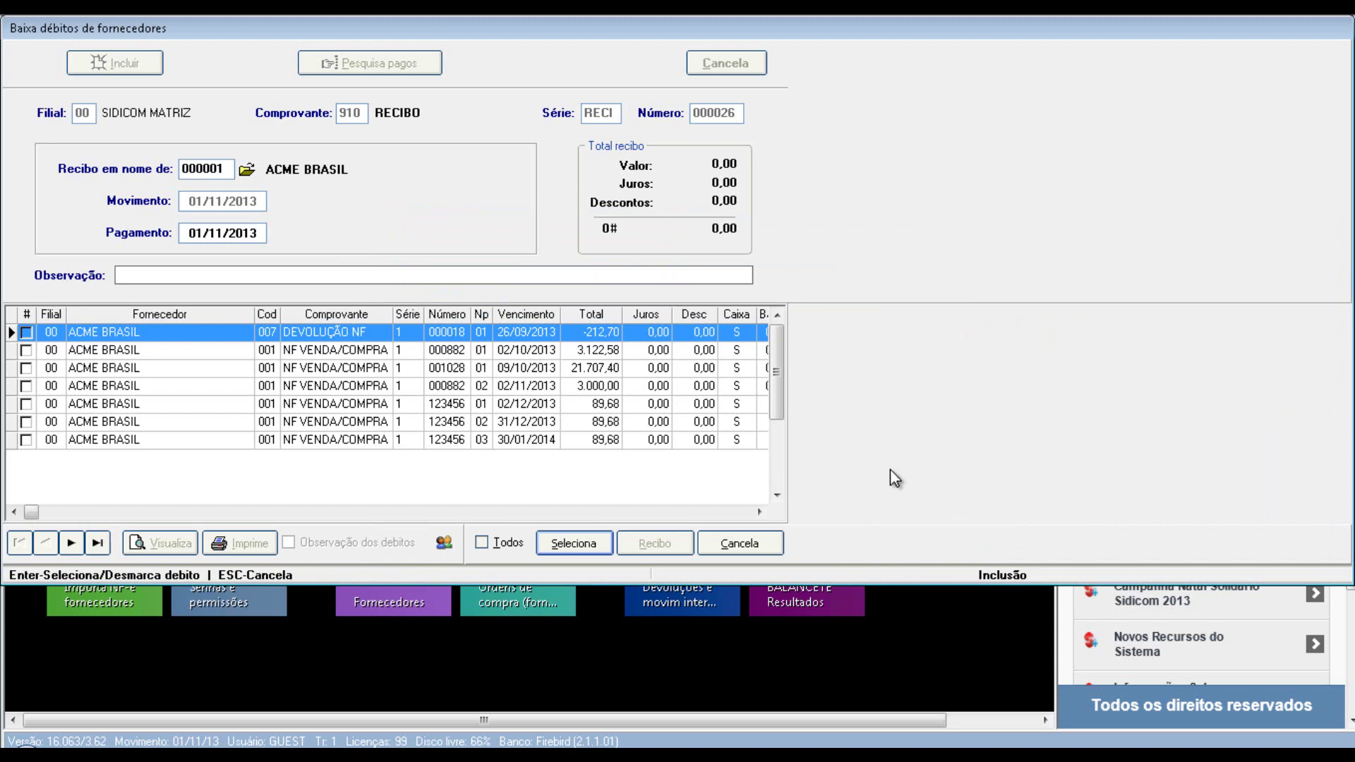
- Go through ACME BRASIL's listed debits, mark all of them for settlement, and cancel the receipt
left_click(599, 350)
left_click(603, 386)
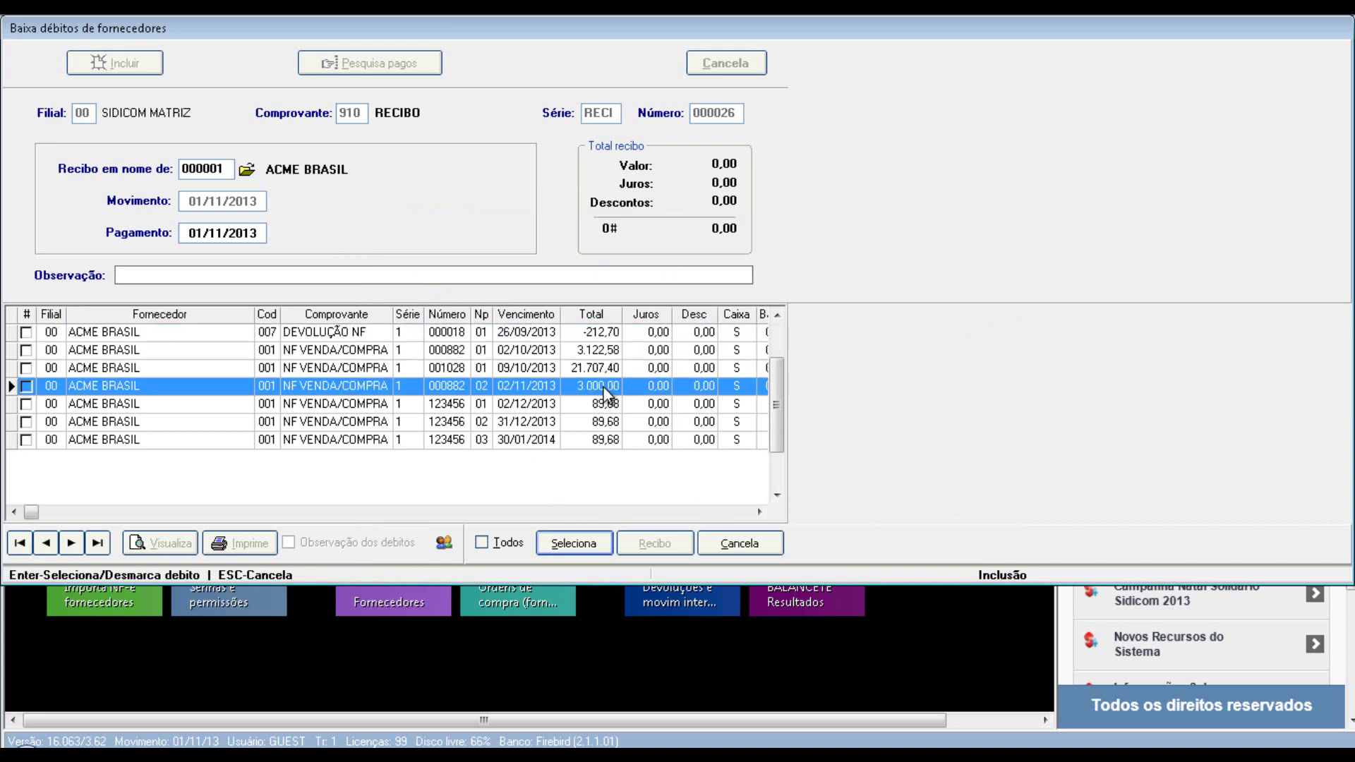
left_click(125, 333)
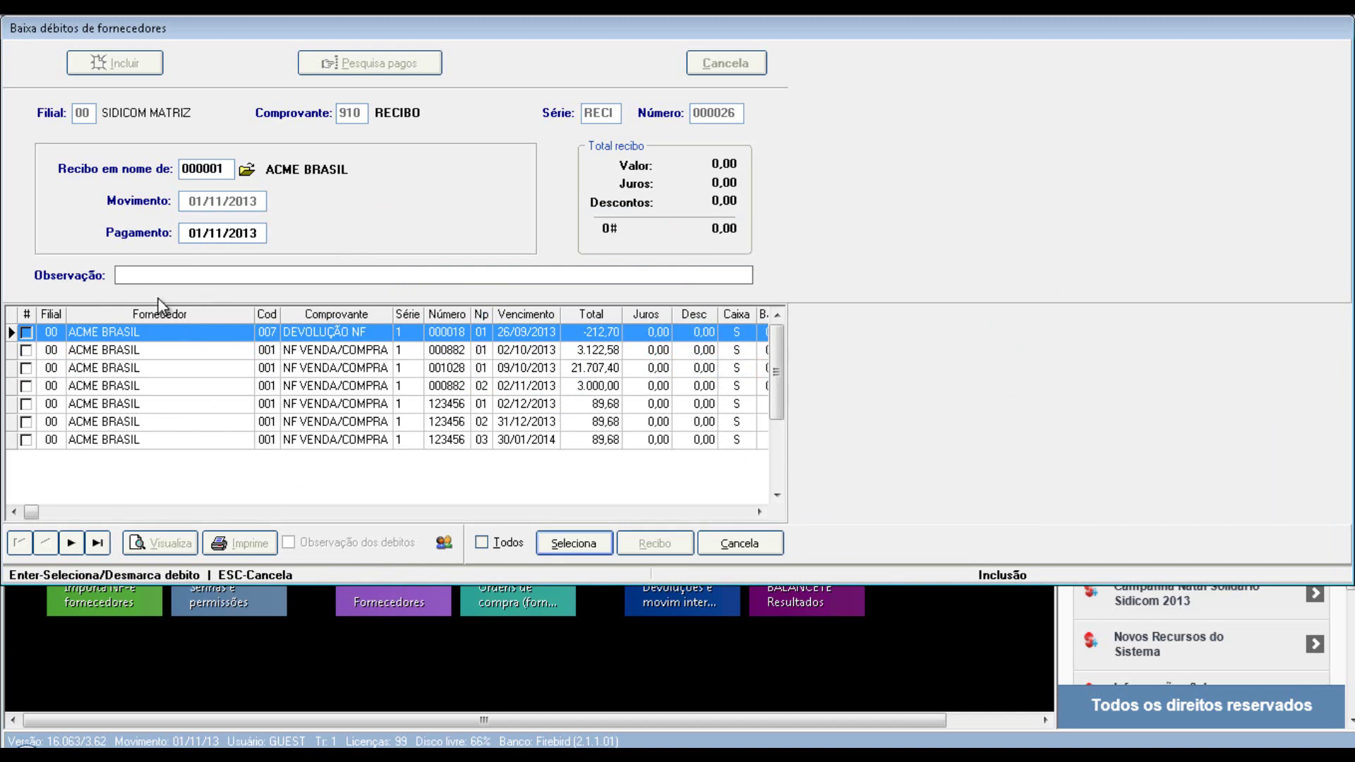
left_click(483, 543)
left_click(558, 545)
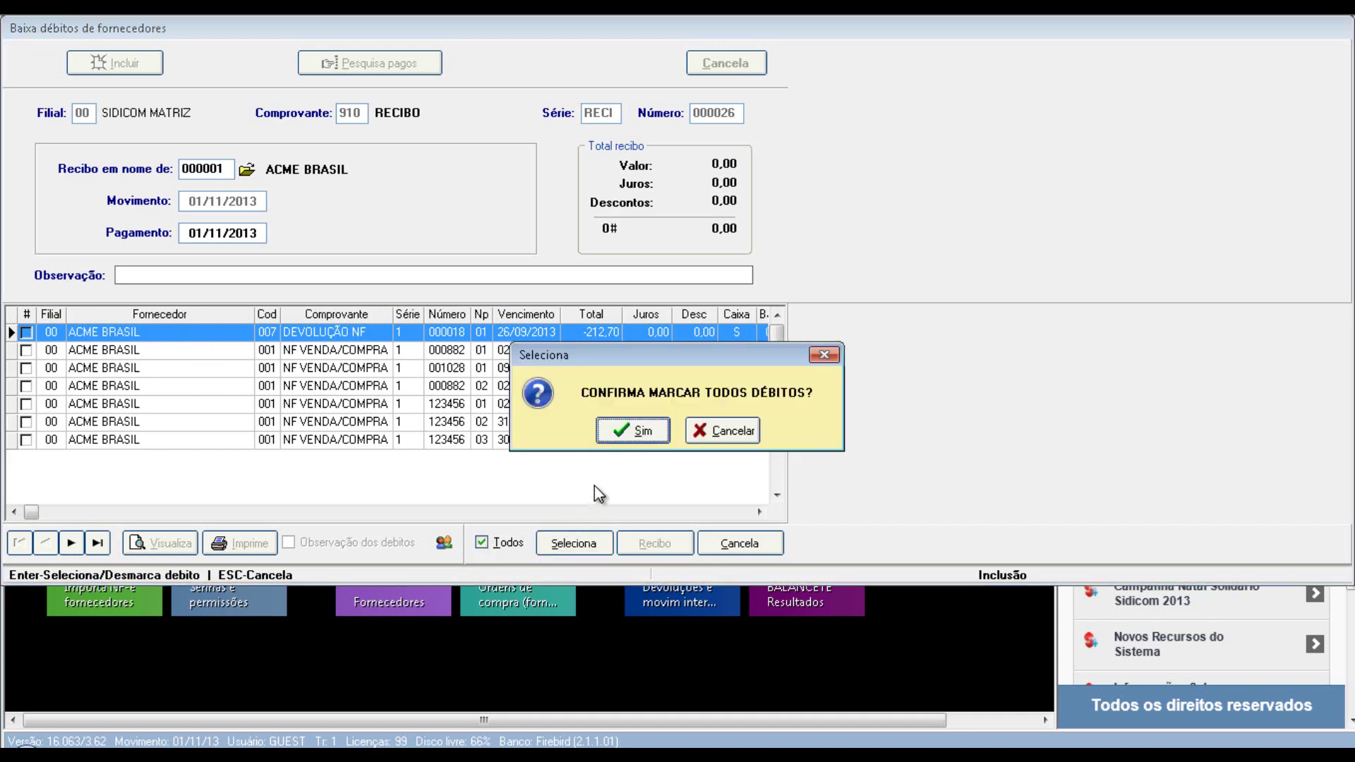
left_click(633, 432)
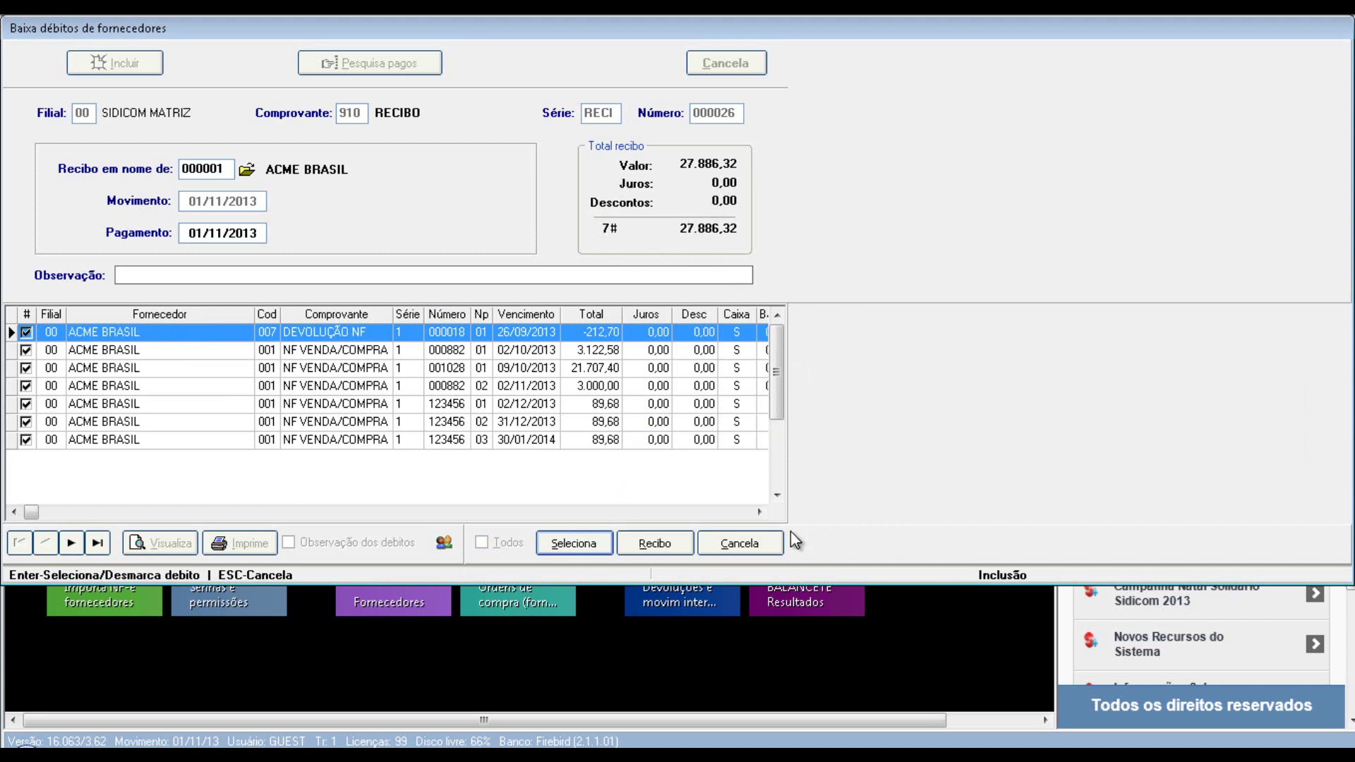
left_click(750, 547)
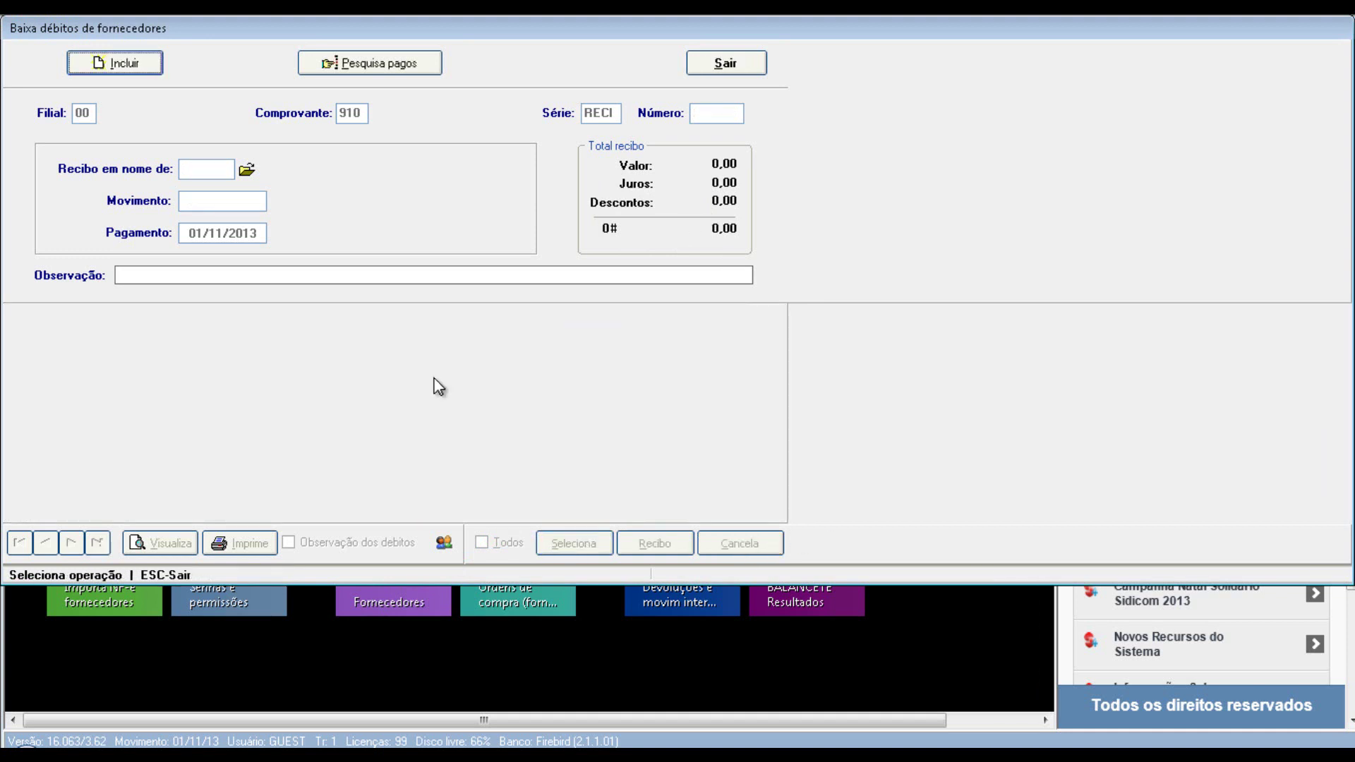
- Start a new receipt for branch 00, voucher 910, series RECI, in the name of supplier ACME BRASIL with payment date 01/11/2013, loading its debits
left_click(148, 67)
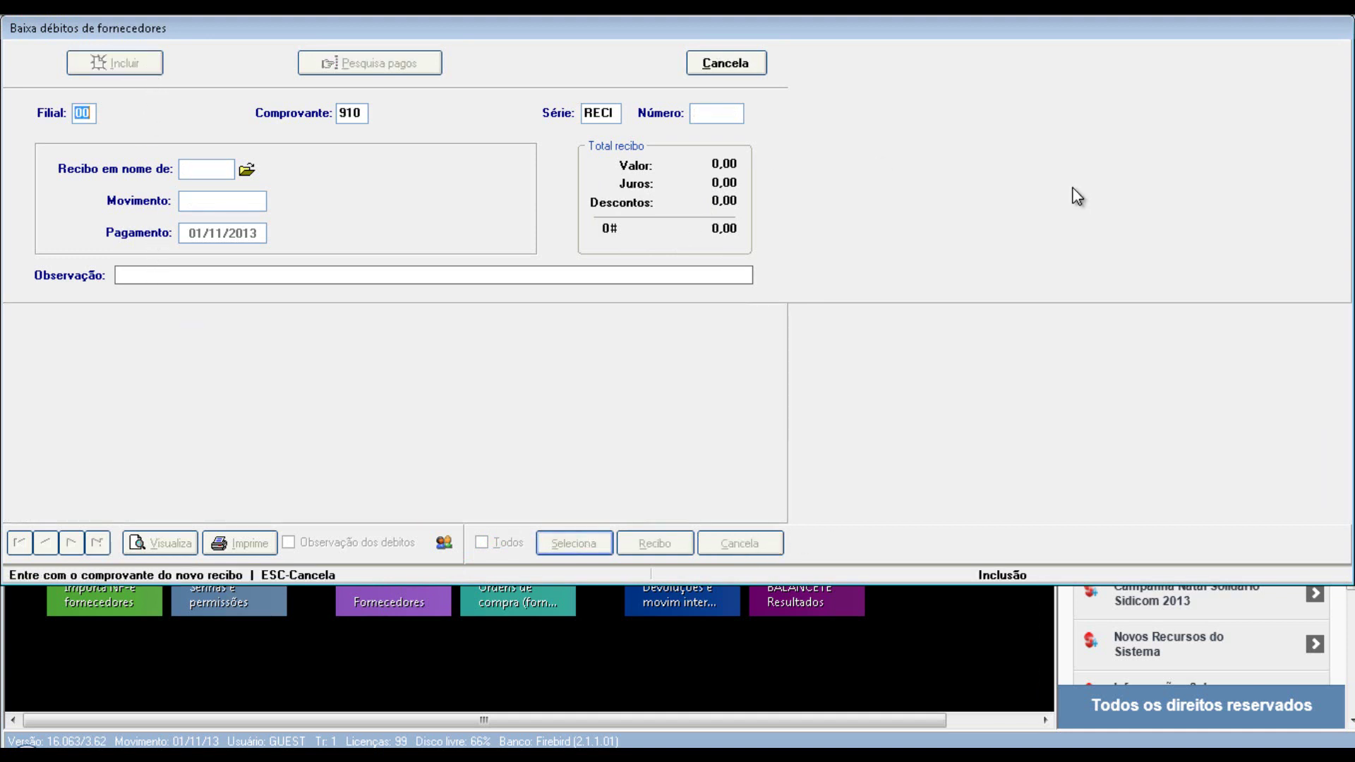
key("Return")
key("Return")
key("Return")
key("Return")
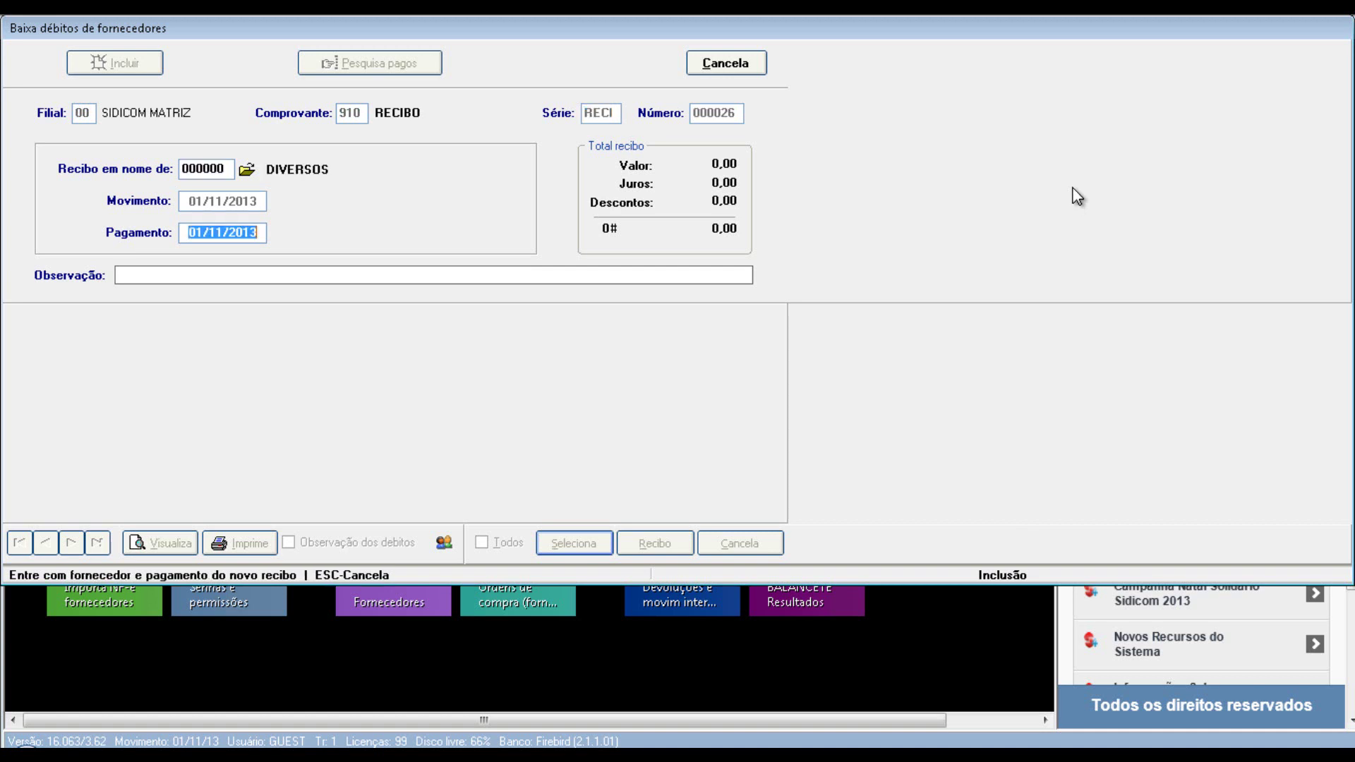
key("shift+Tab")
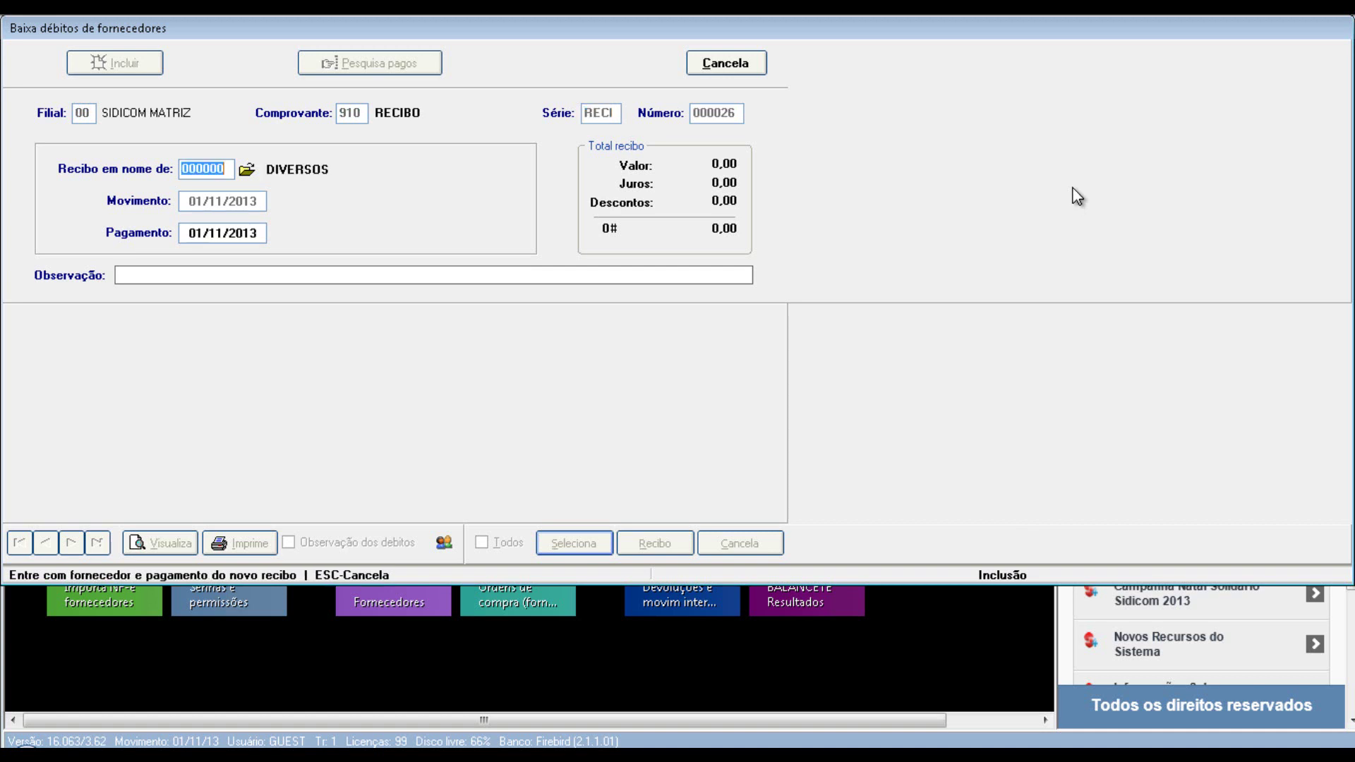
key("F2")
key("Return")
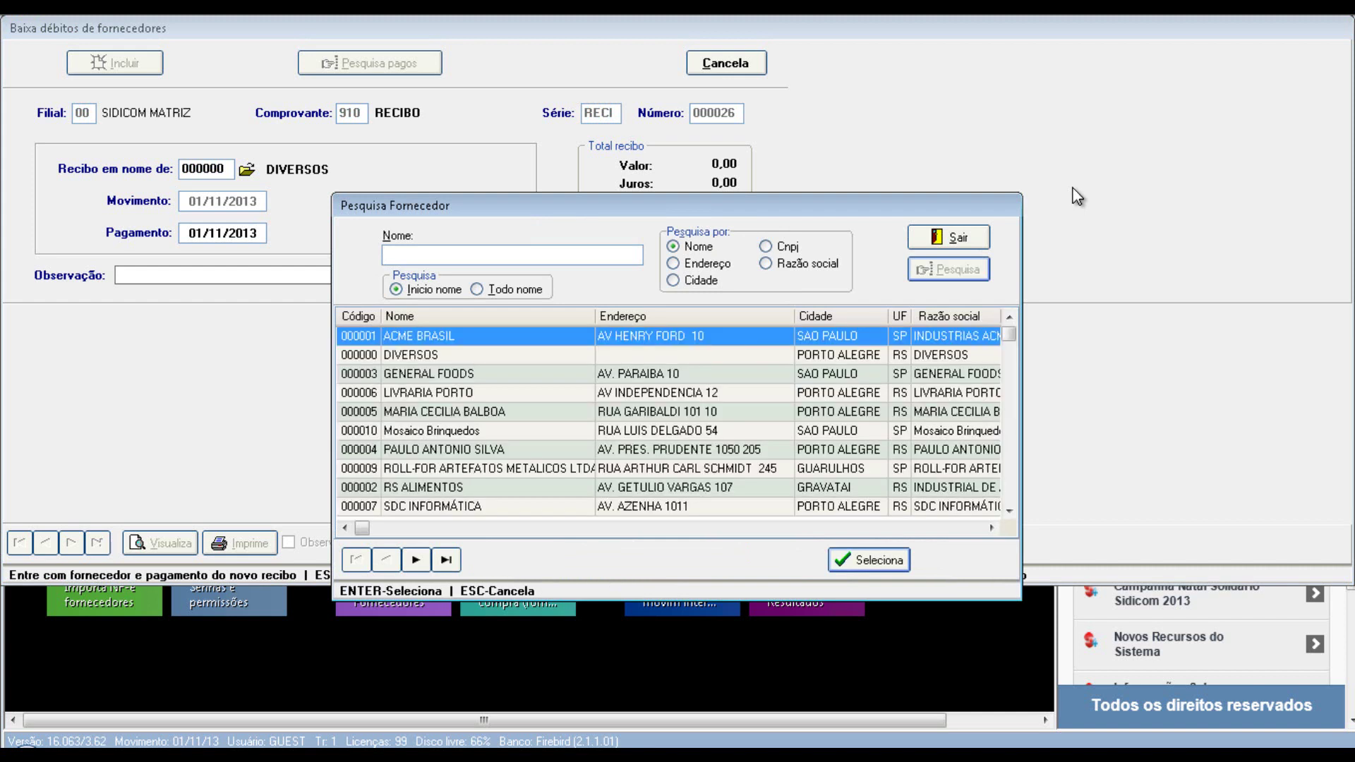
key("Return")
key("Return")
key("Return")
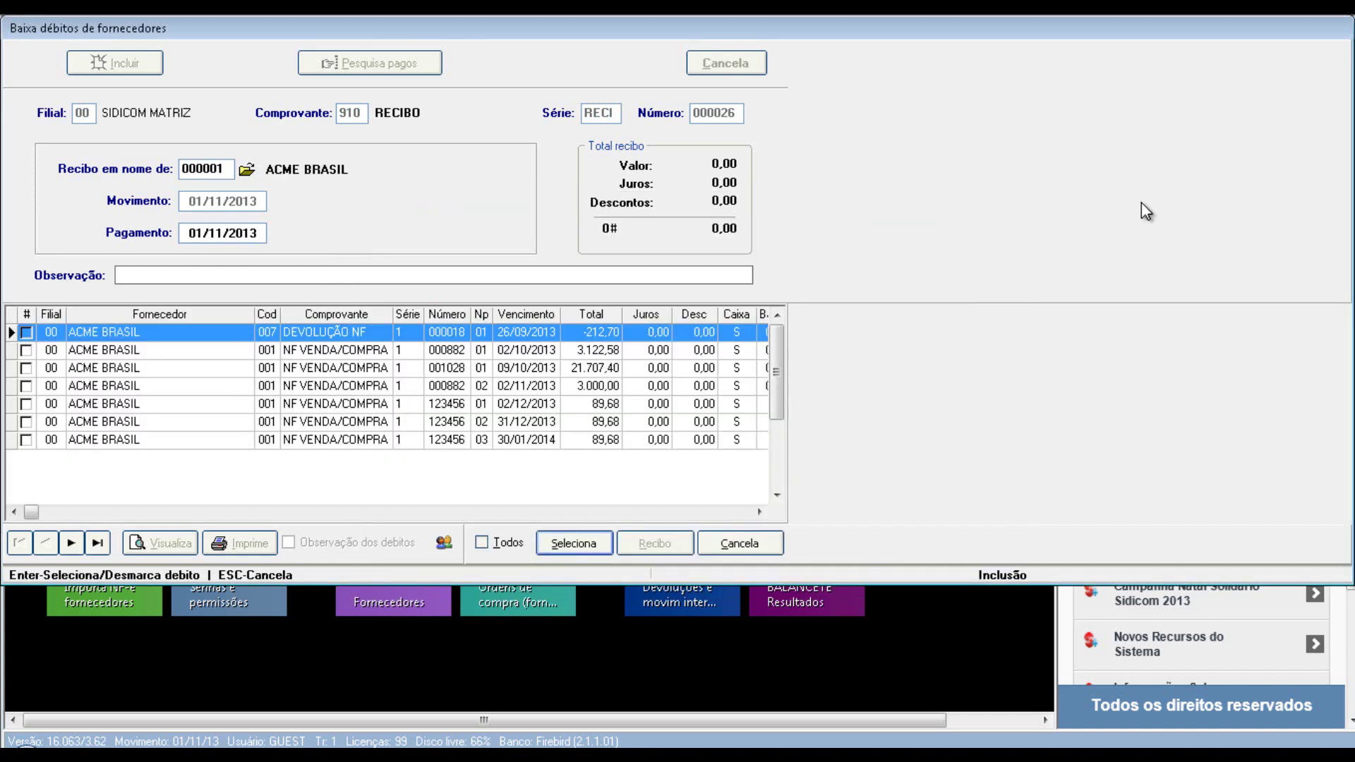
- Mark ACME BRASIL's DEVOLUÇÃO NF debit 000018 and installment 02 of NF 000882 for settlement, without interest or discounts
left_click(544, 545)
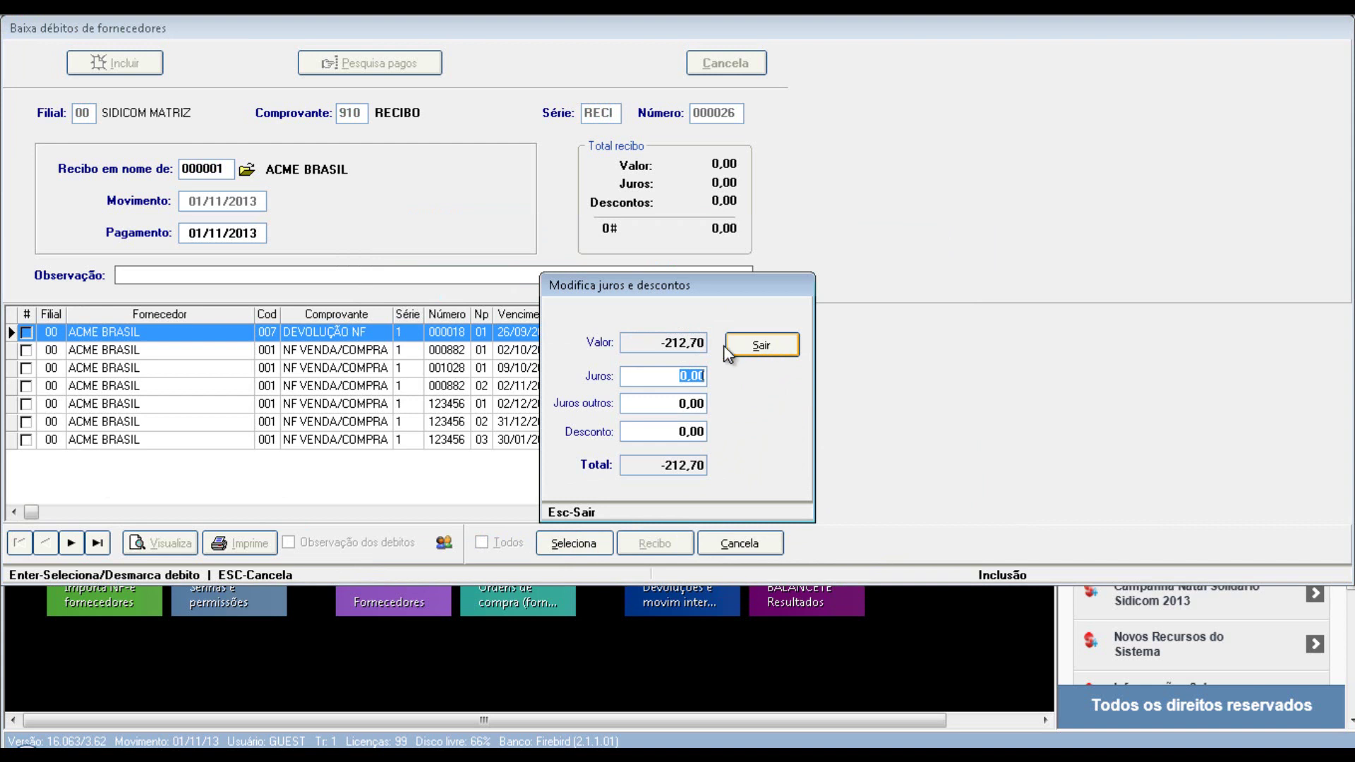
left_click(759, 346)
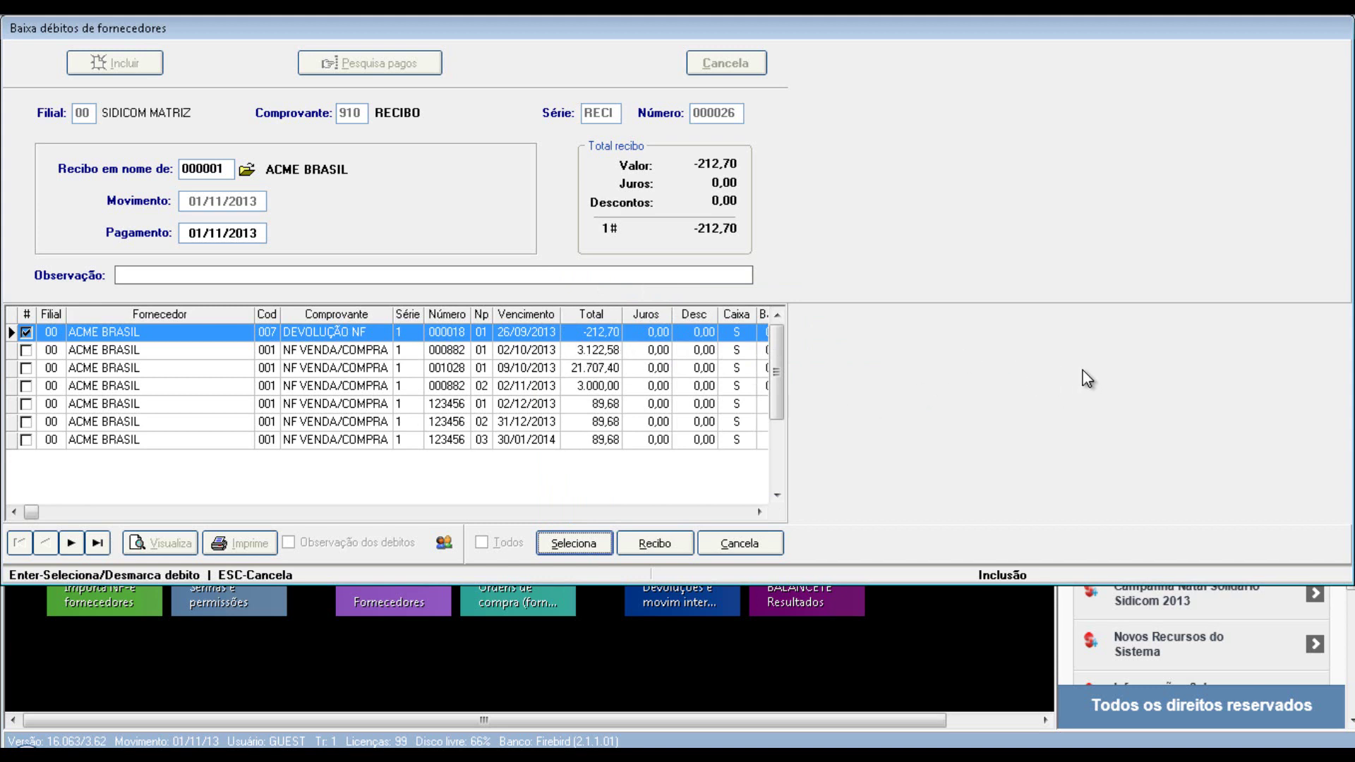
left_click(592, 388)
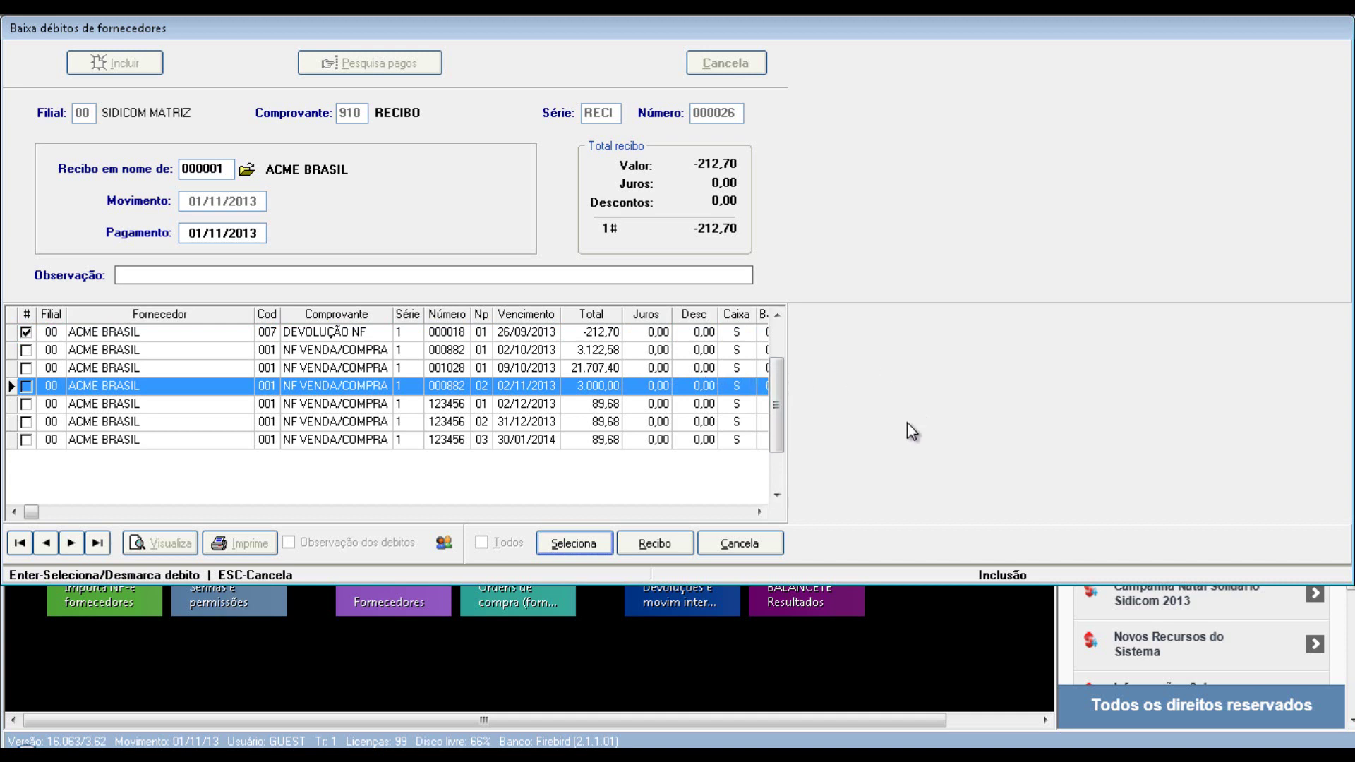
left_click(609, 335)
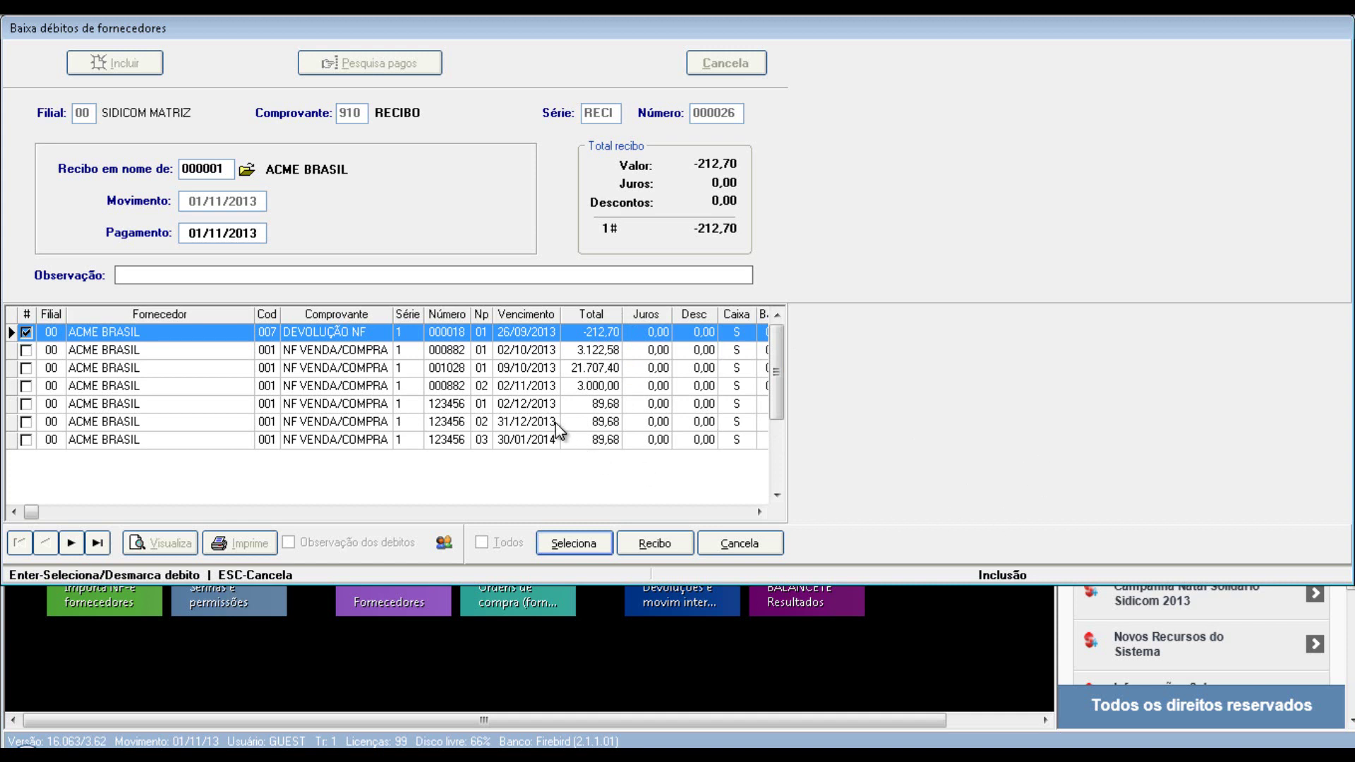
left_click(560, 386)
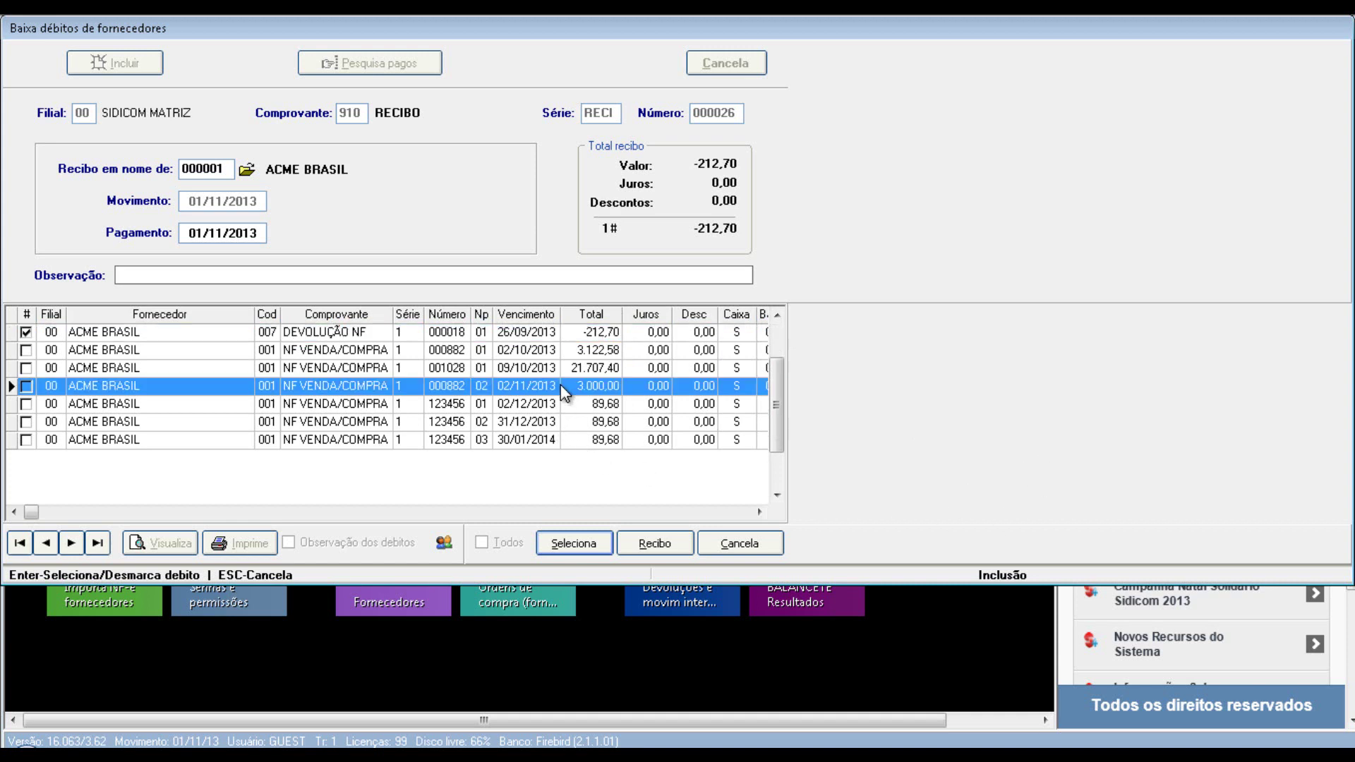
left_click(557, 544)
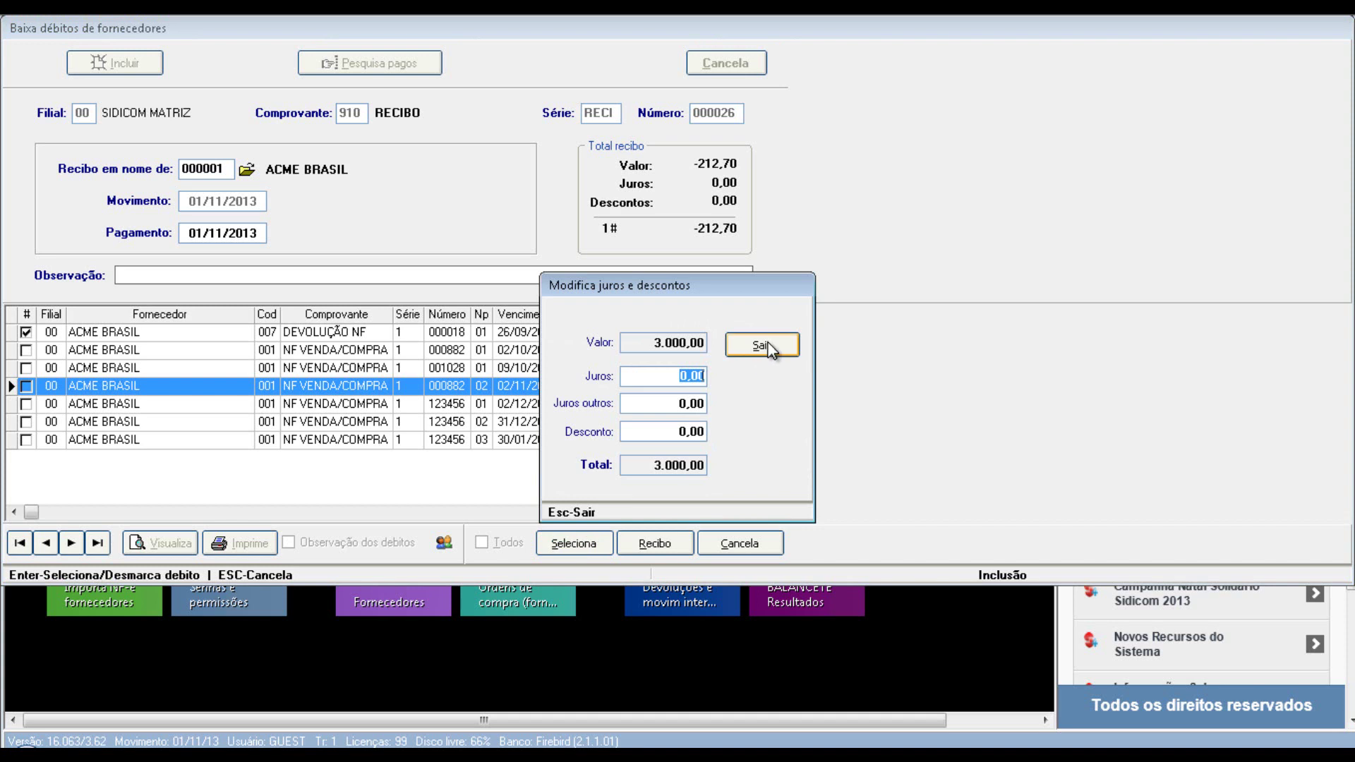
left_click(769, 346)
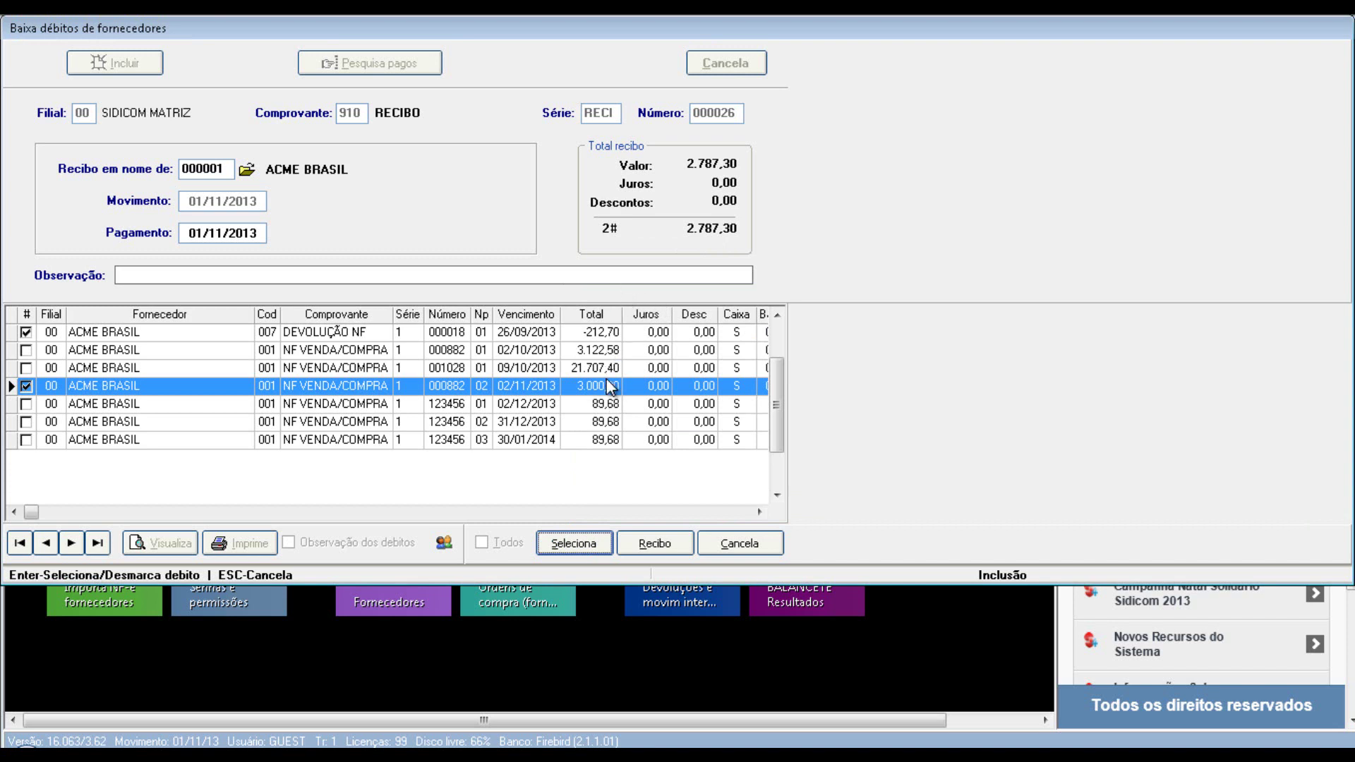
- Record the receipt and post its payment to account 4 CAIXA GERAL dated 01/11/2013
left_click(667, 543)
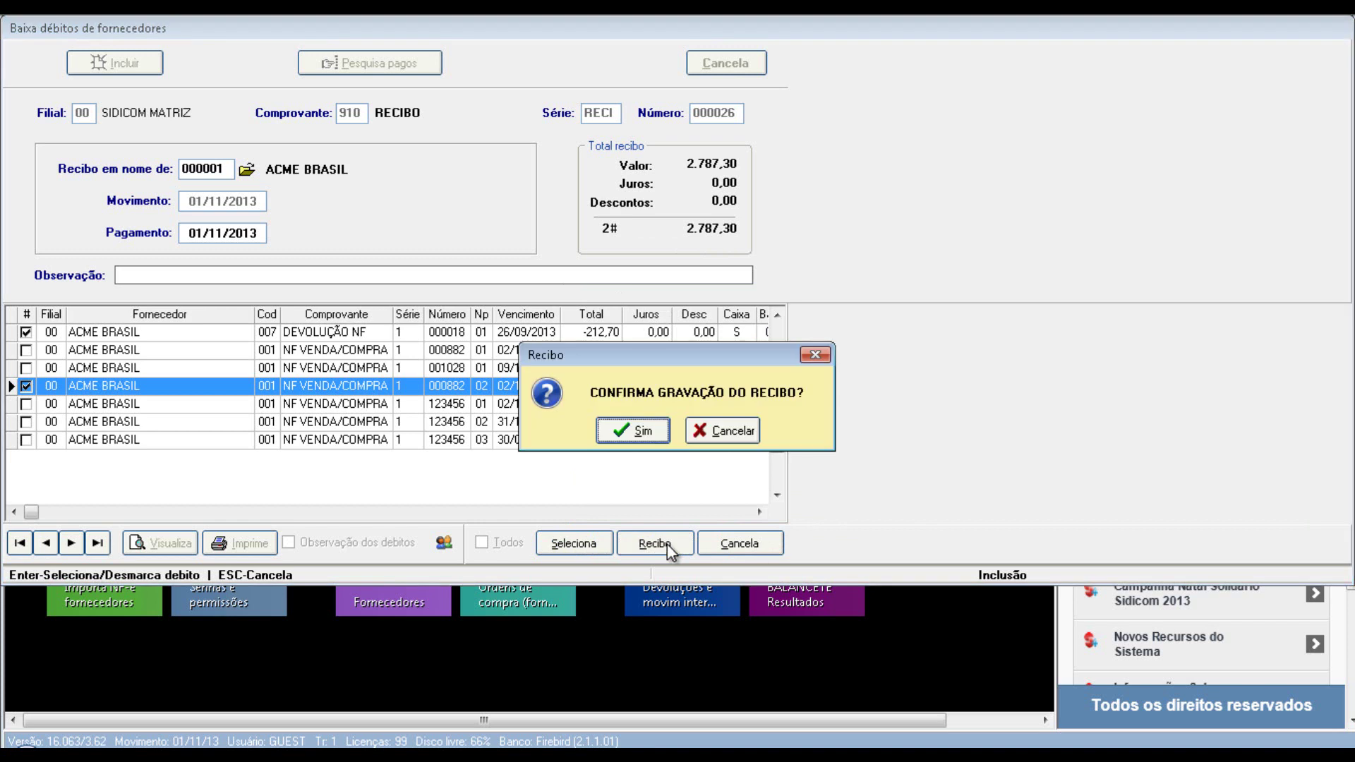
left_click(644, 432)
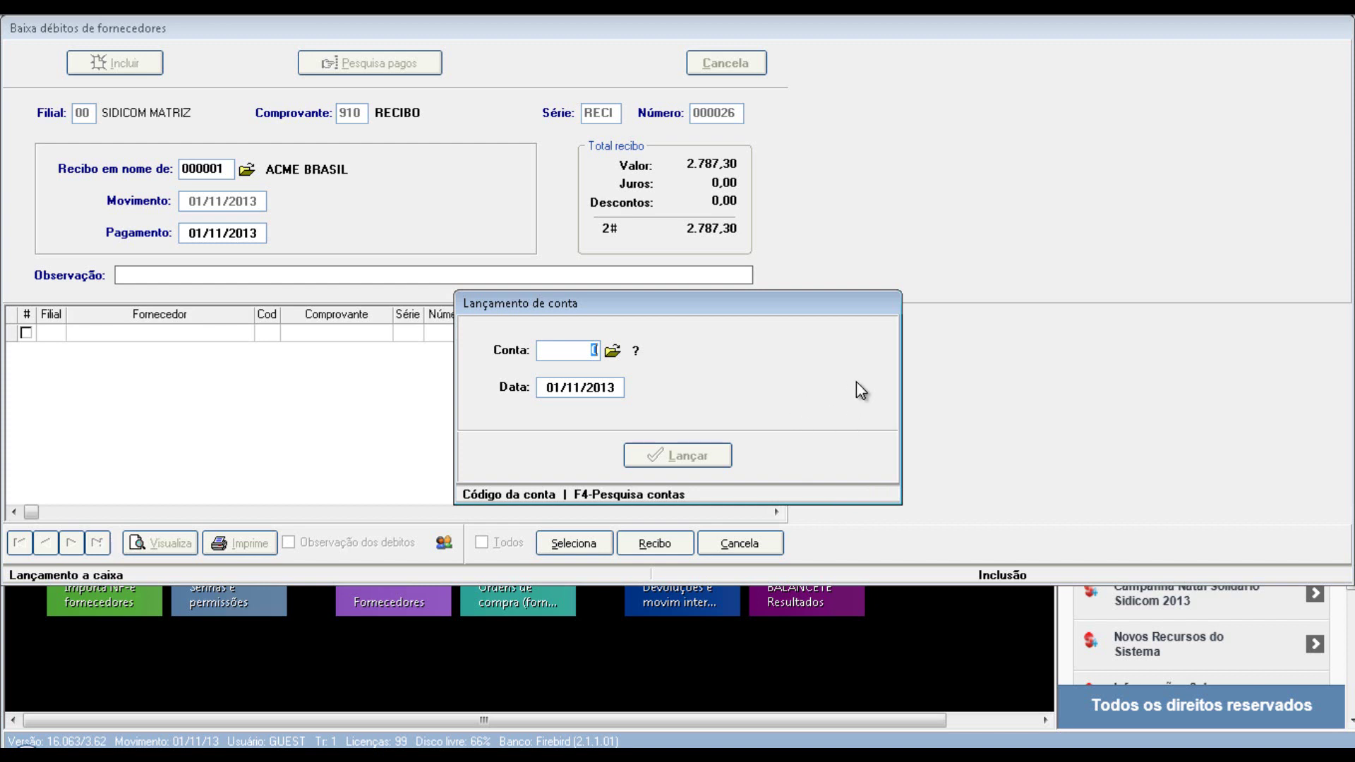
left_click(612, 350)
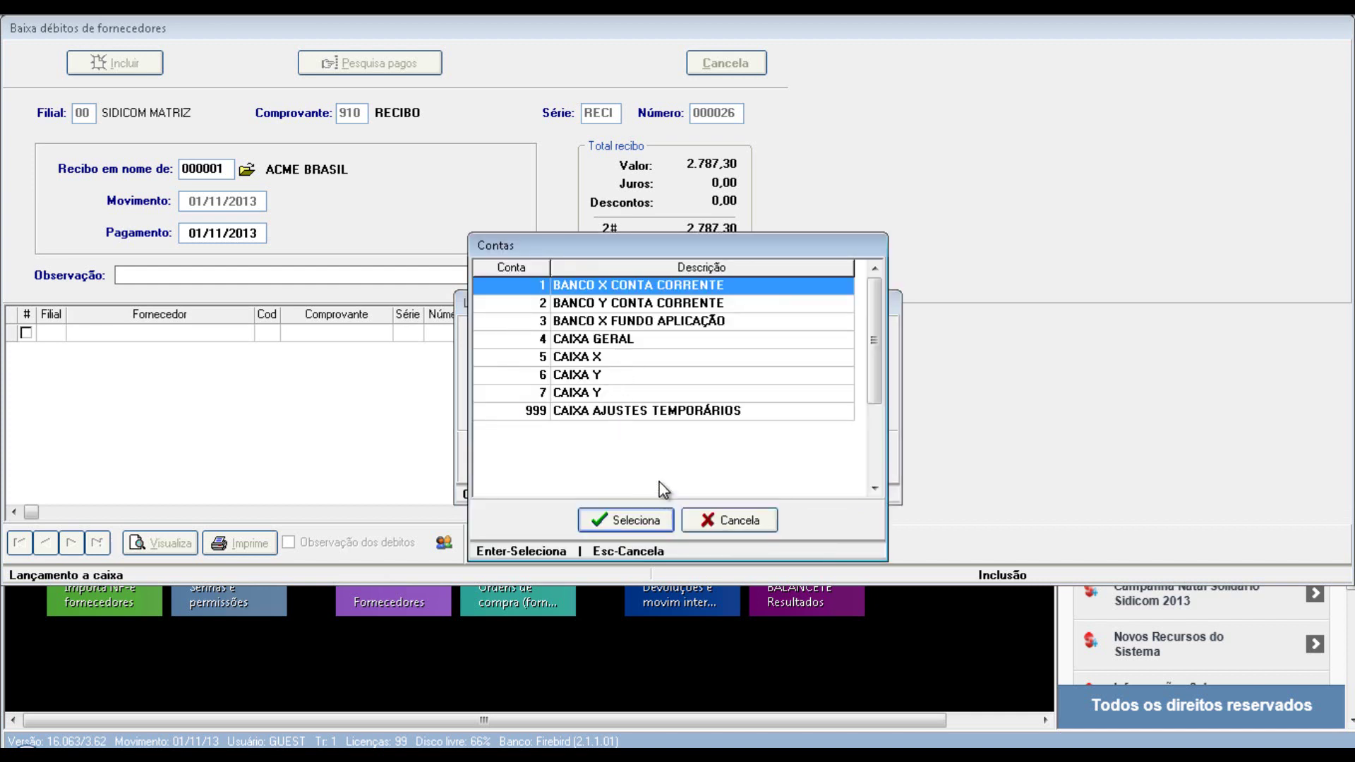
left_click(642, 340)
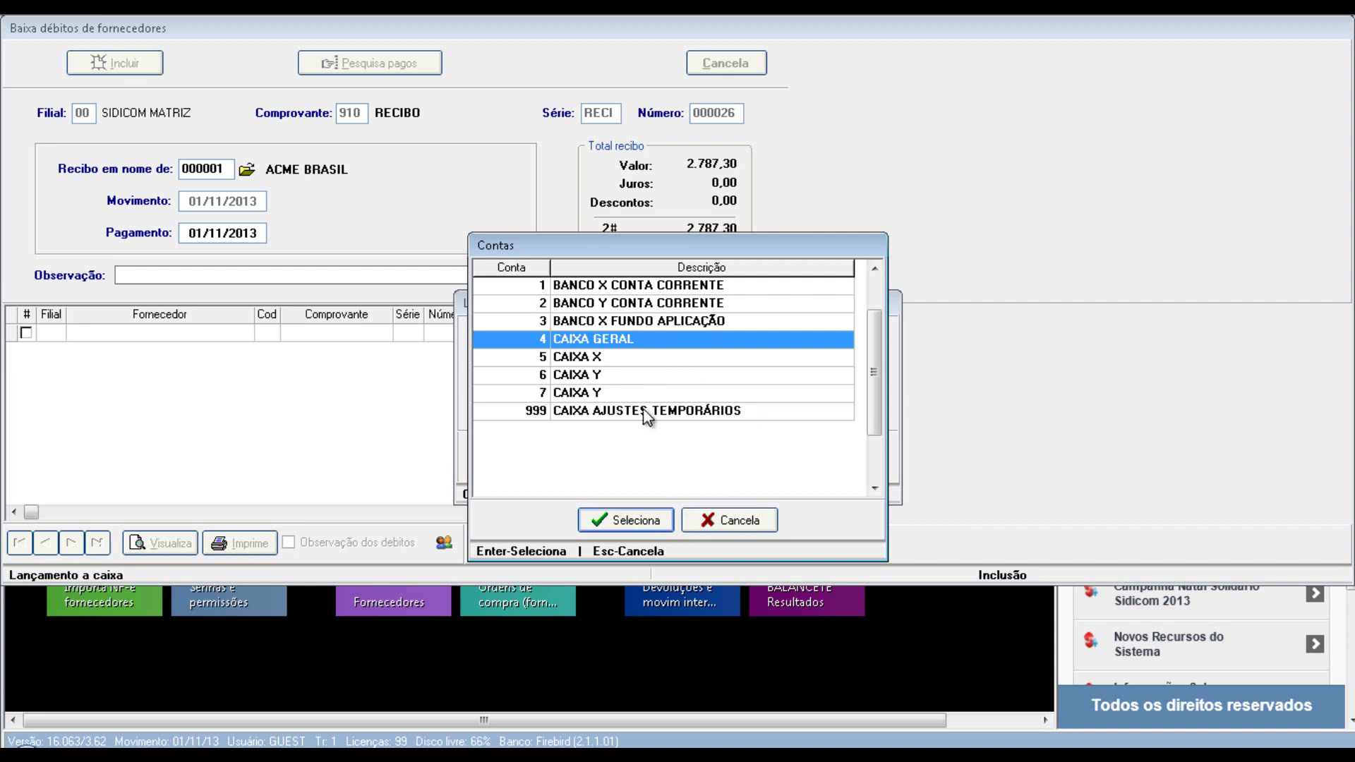
left_click(636, 523)
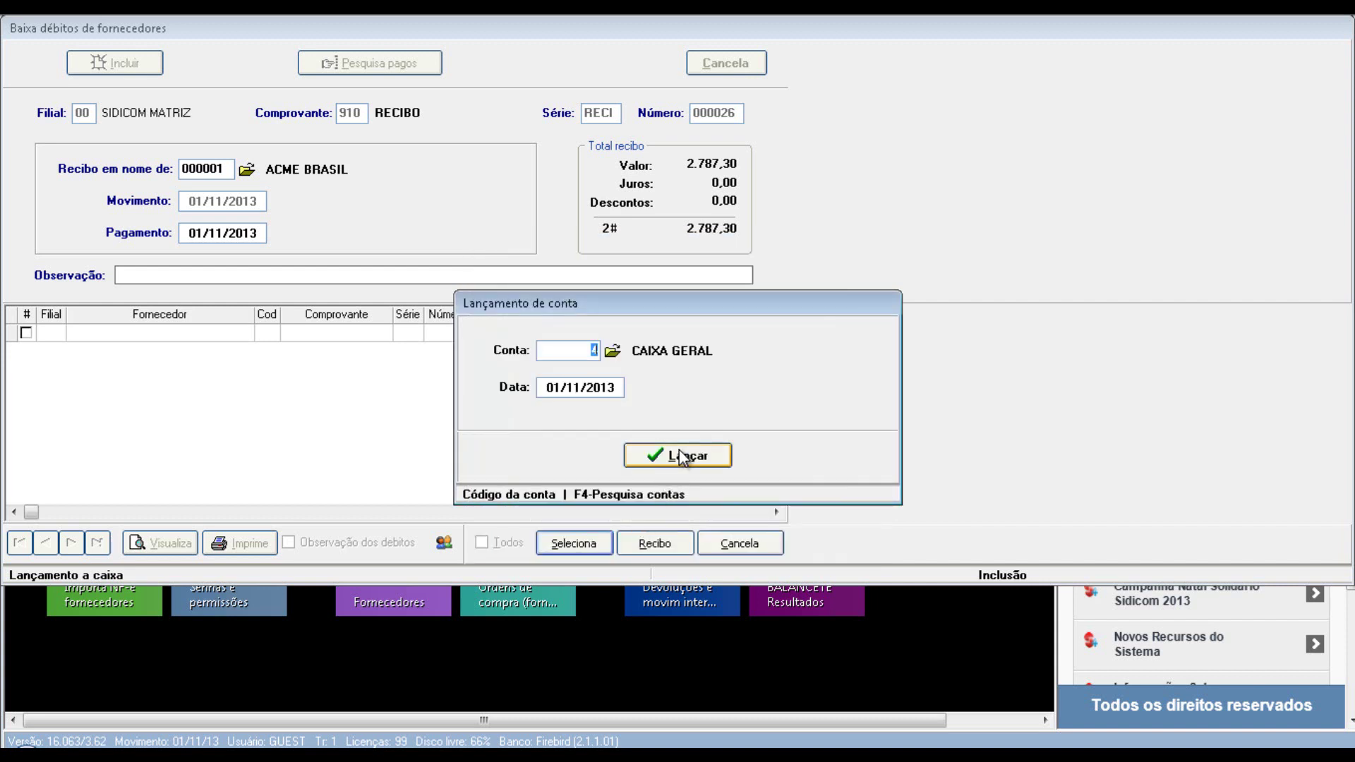
left_click(681, 456)
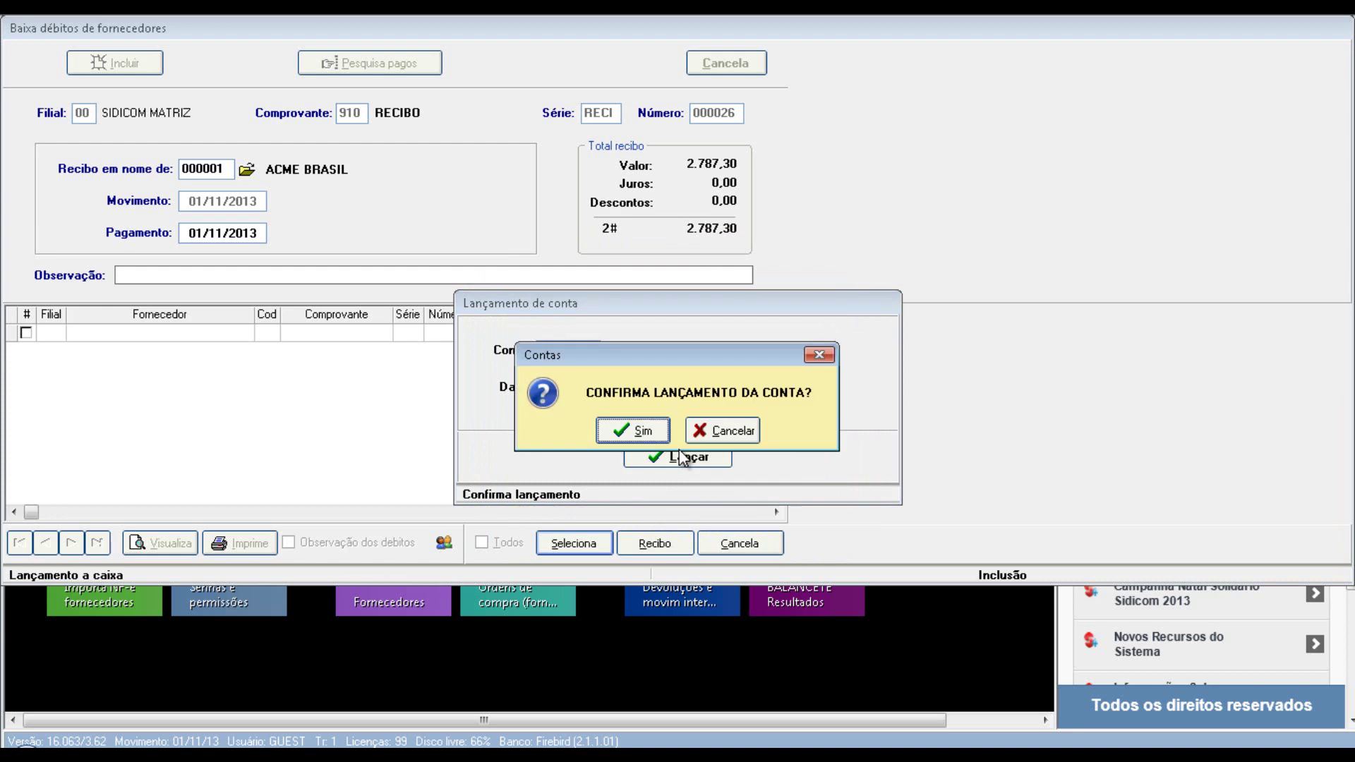
left_click(633, 427)
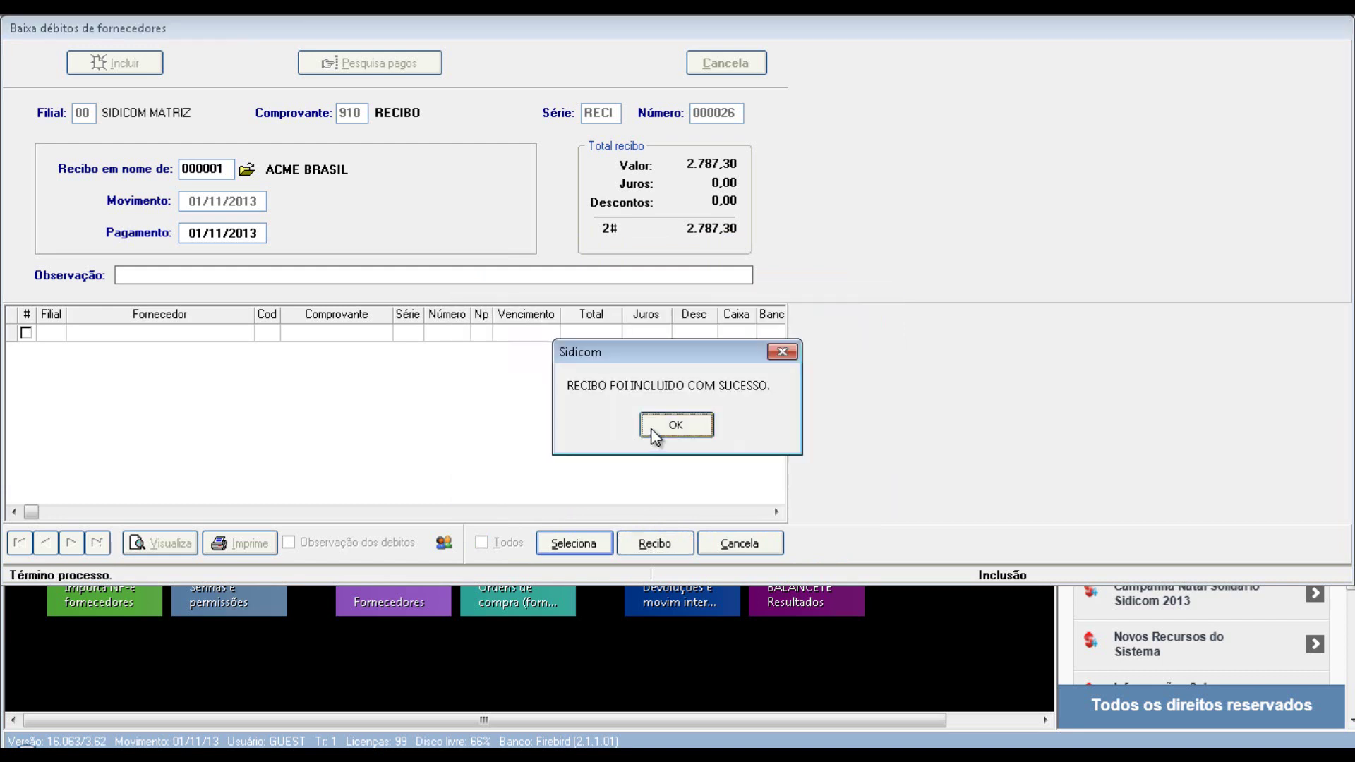
left_click(661, 426)
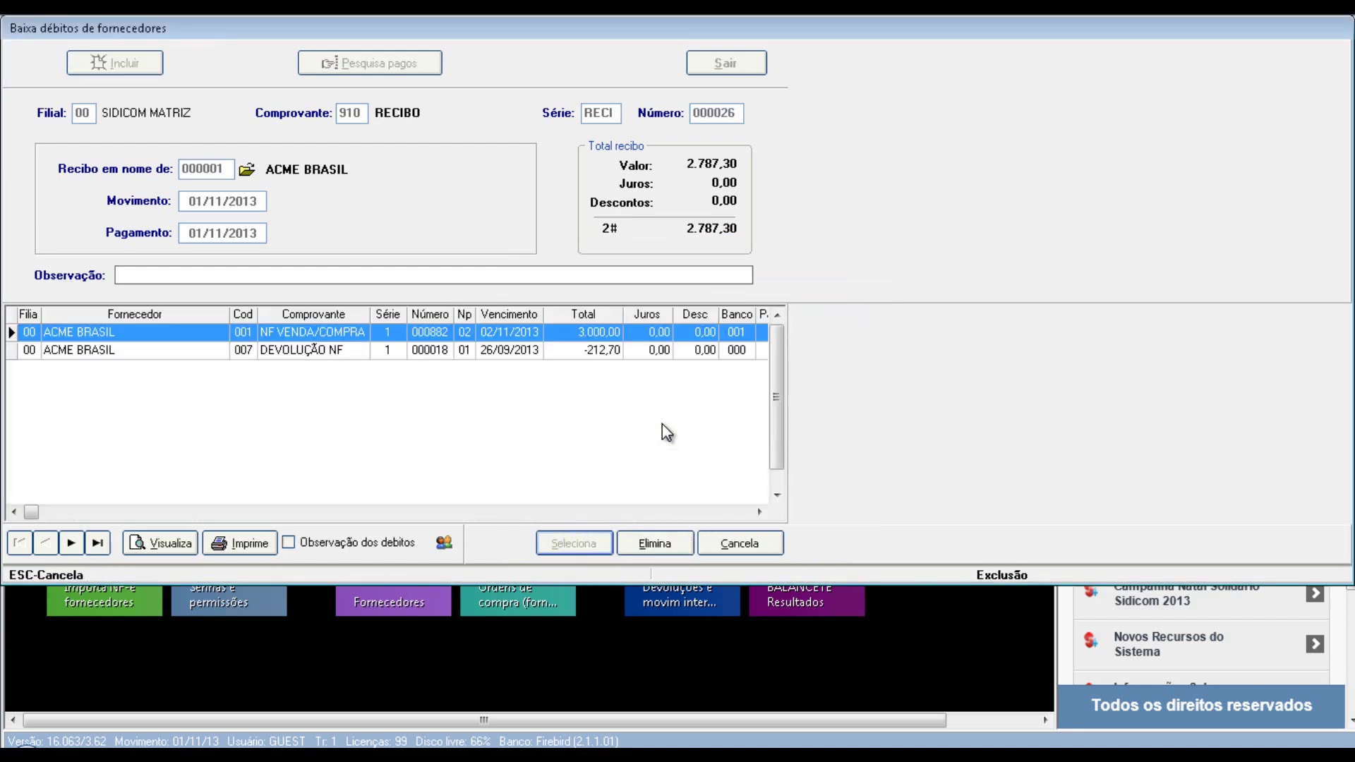
- Preview the printed ACME BRASIL receipt, close the preview, and delete the receipt to restore its debits
left_click(178, 542)
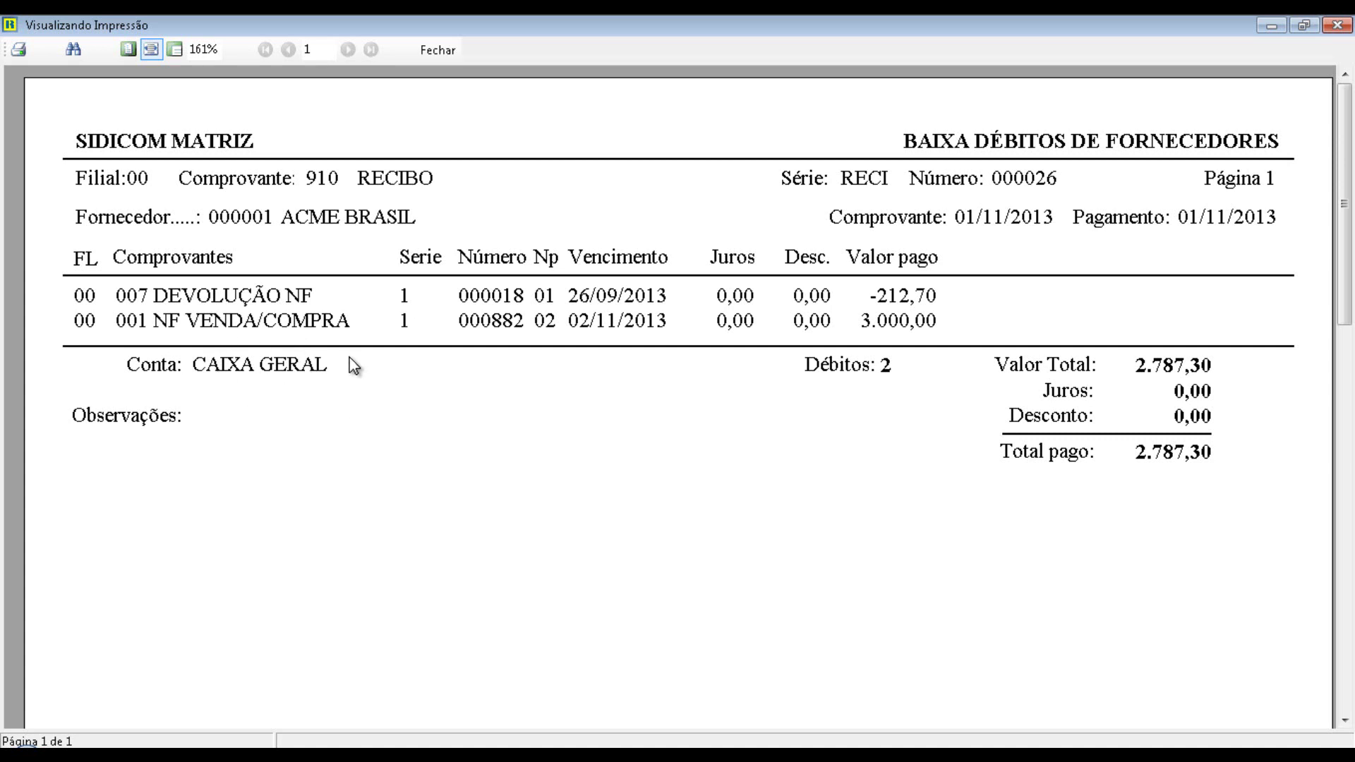
left_click(428, 54)
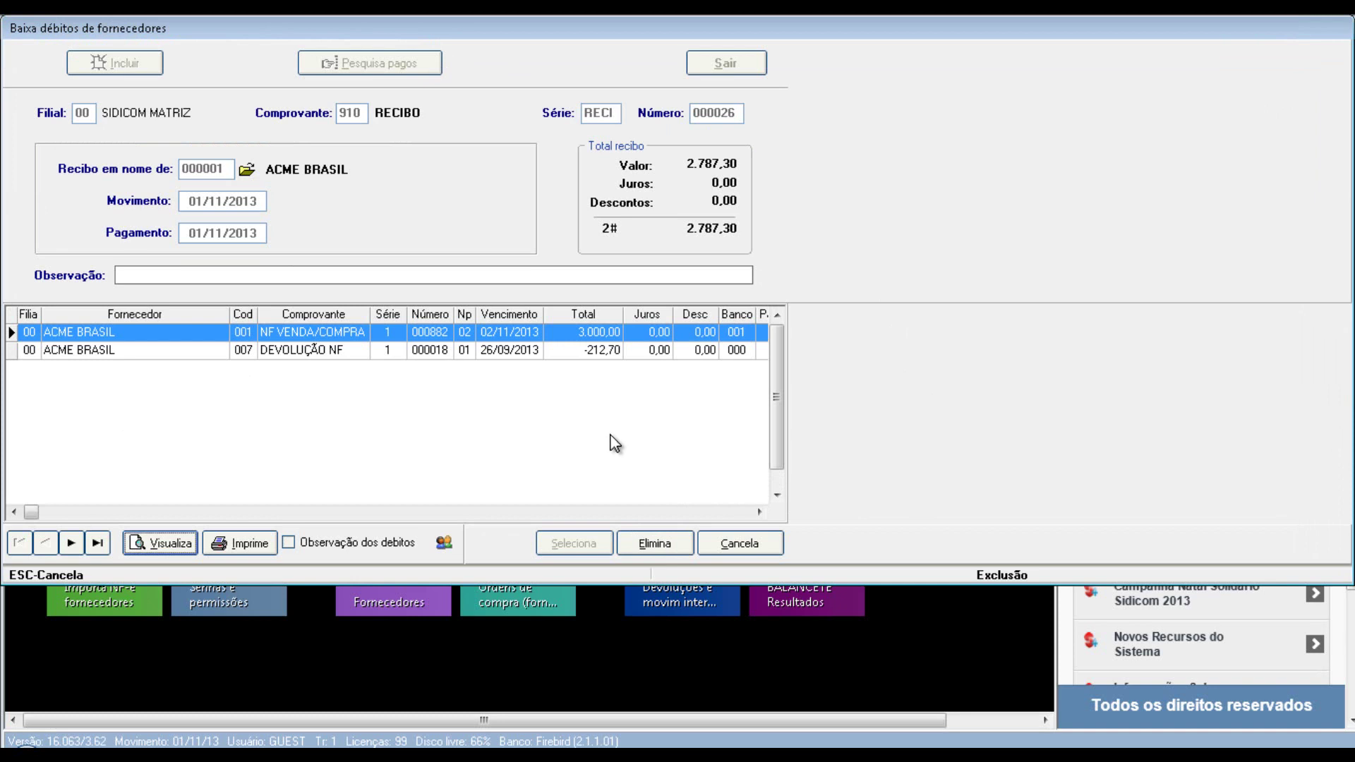
left_click(646, 545)
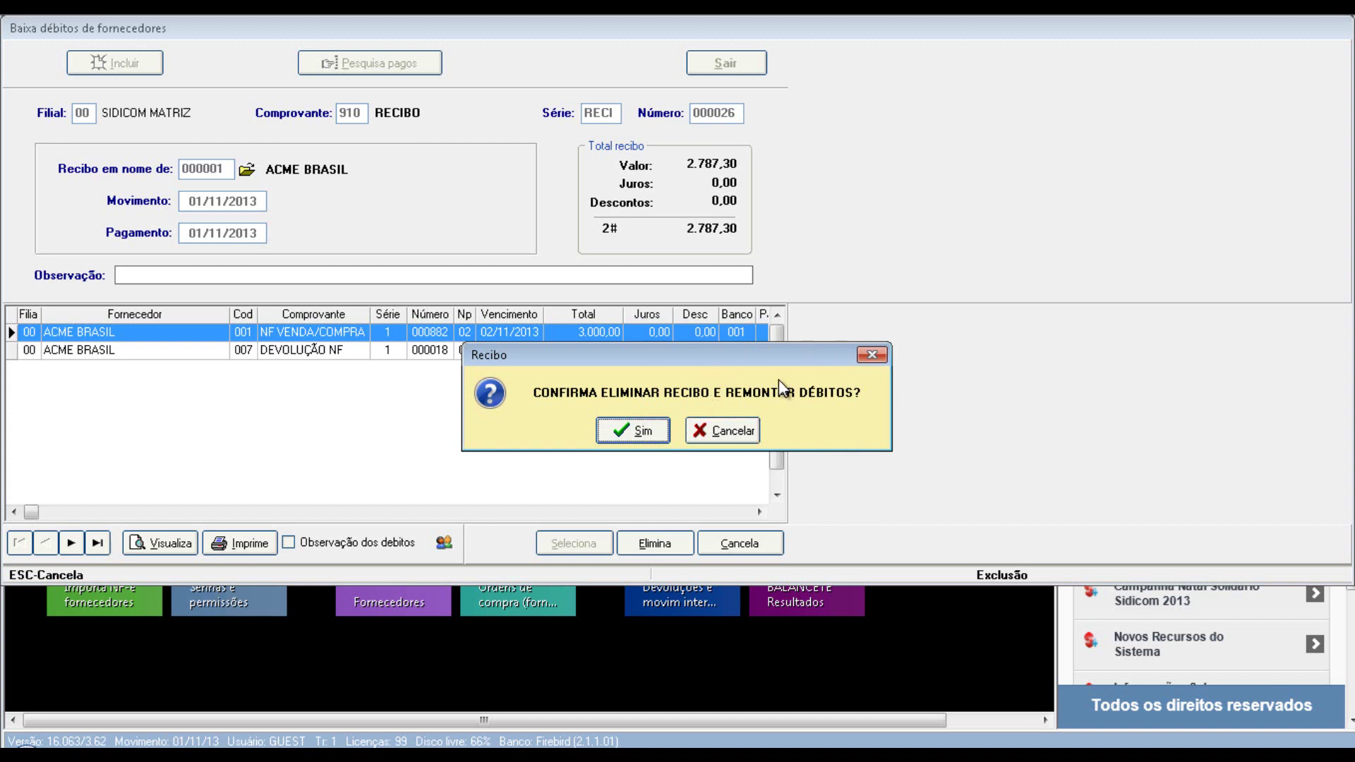
left_click(642, 434)
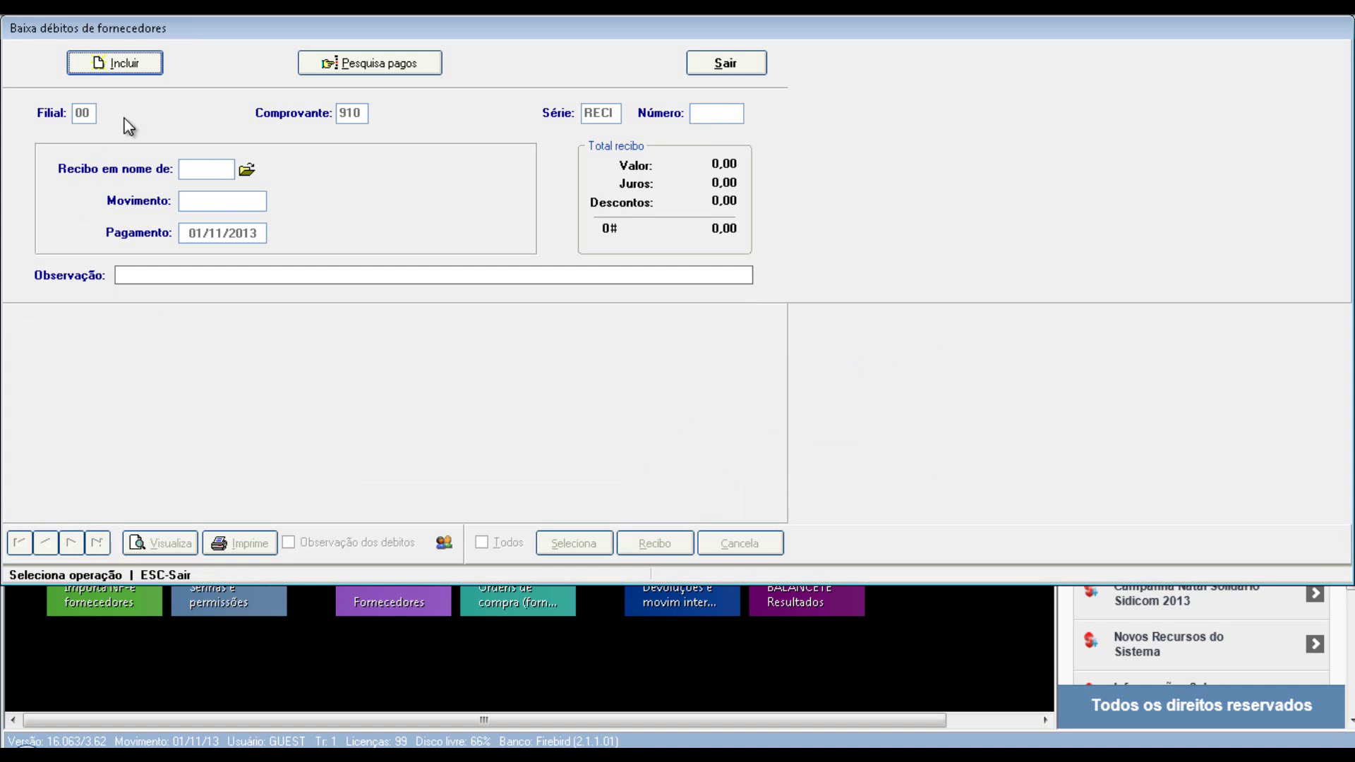
- Start a receipt in the name of 010000 SIDICOM MATRIZ, loading all suppliers' debits due 02/10/2013 to 01/11/2013, sorted by due date
left_click(137, 62)
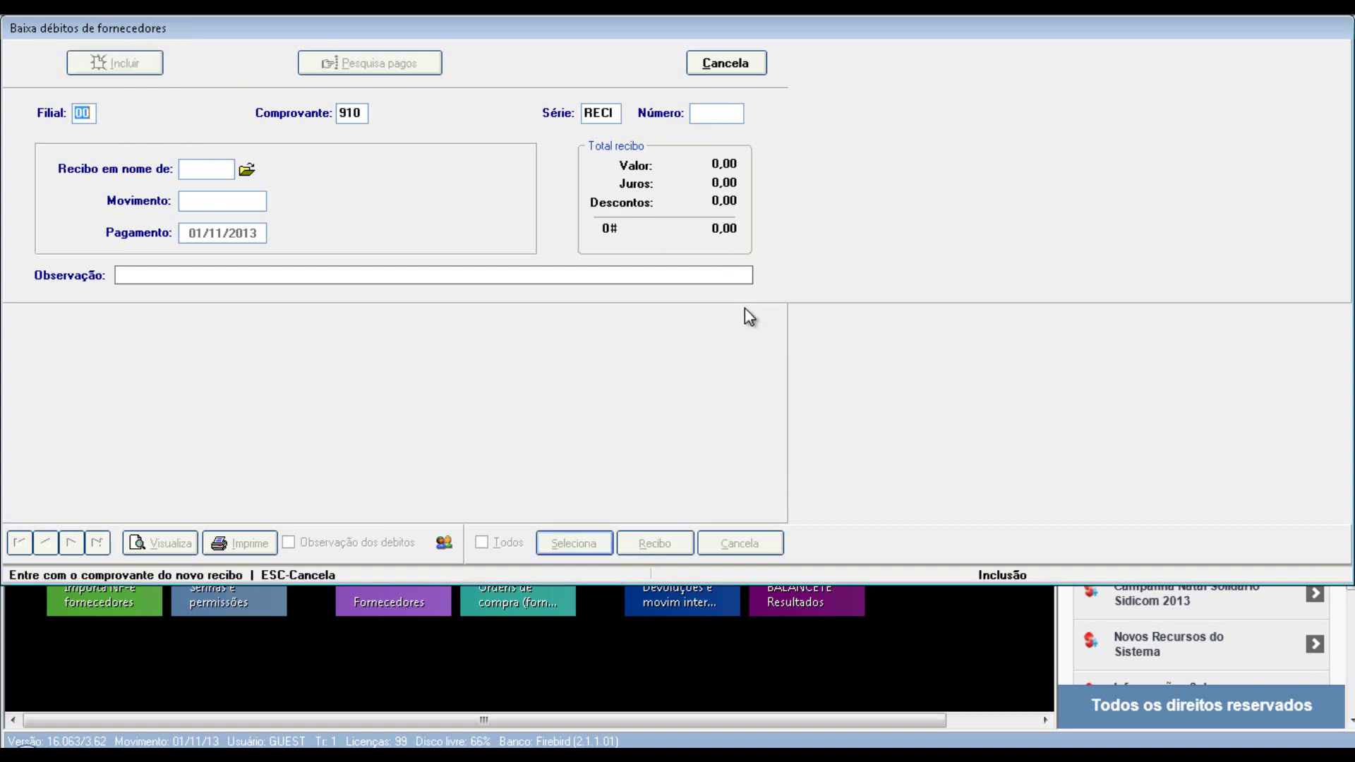
key("Return")
key("Return")
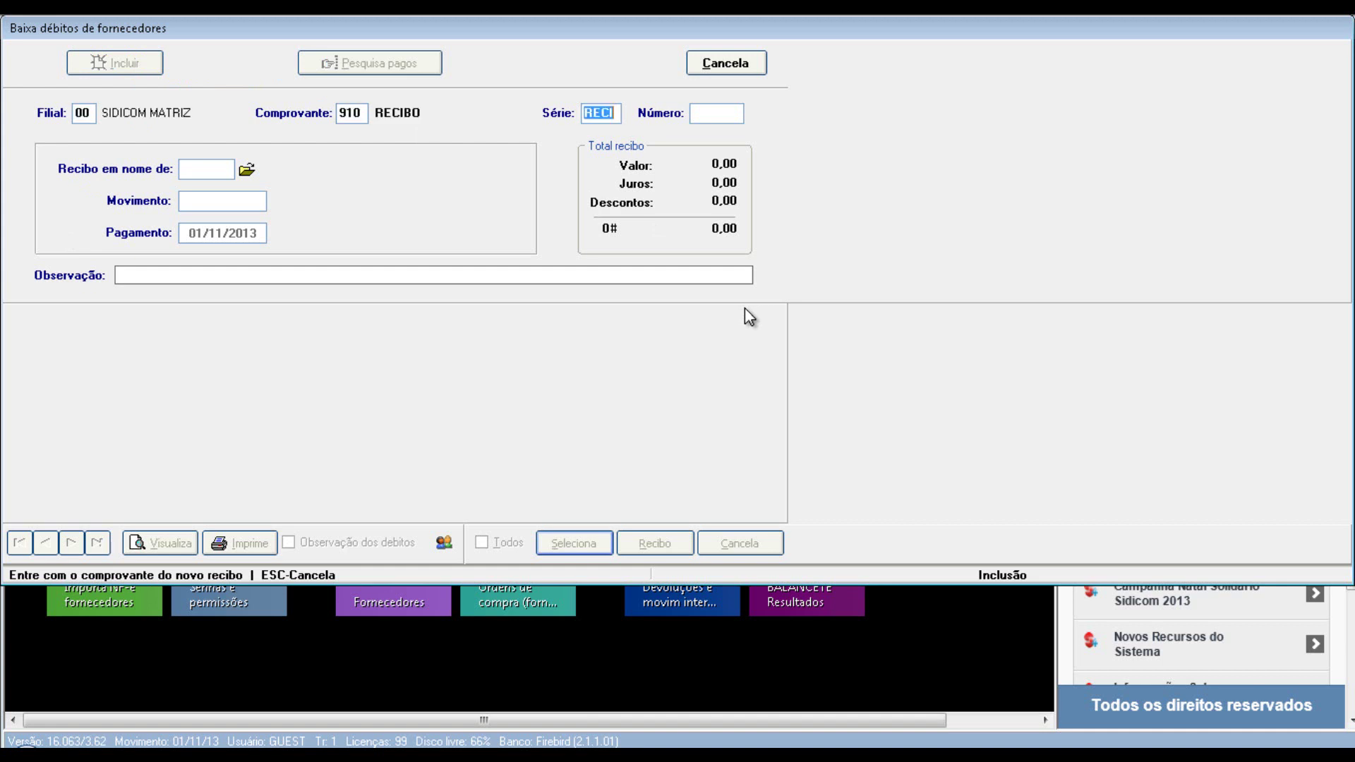
key("Return")
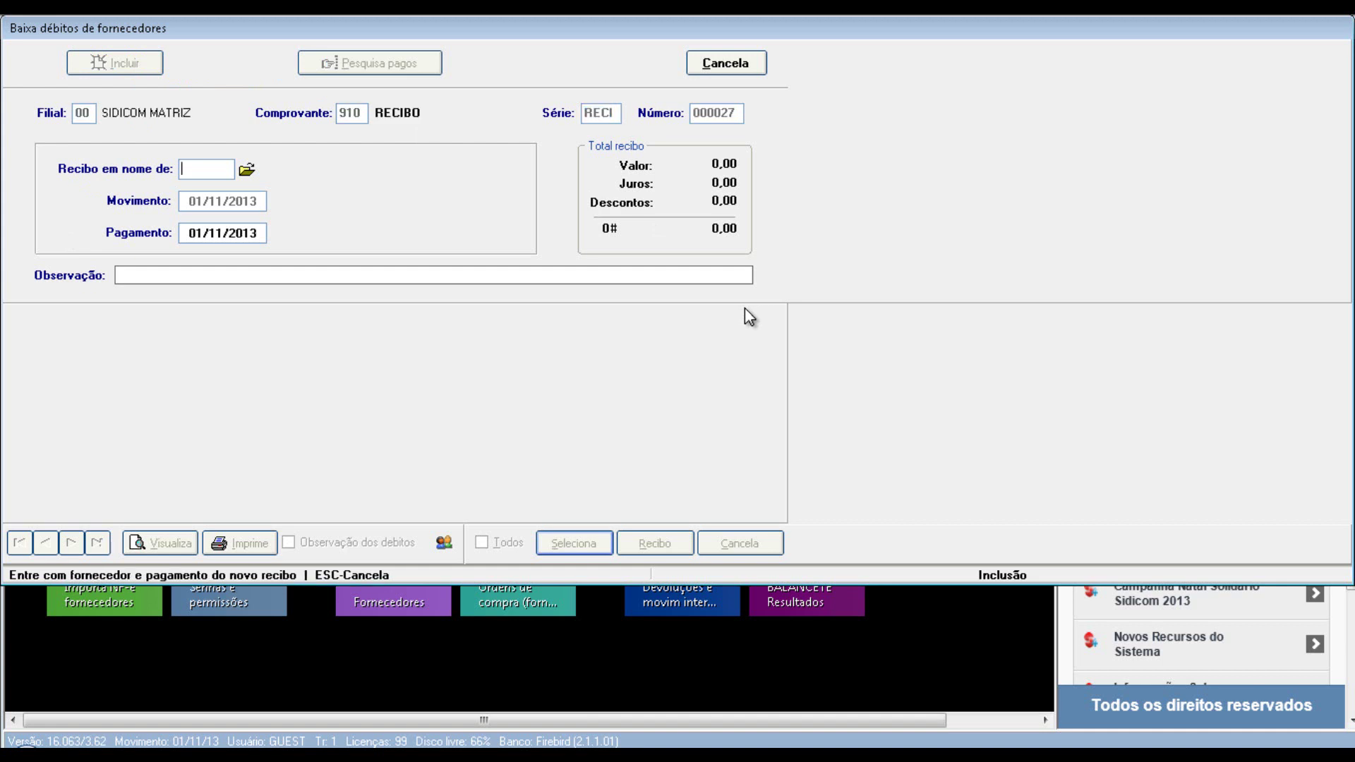
type("10000")
key("Return")
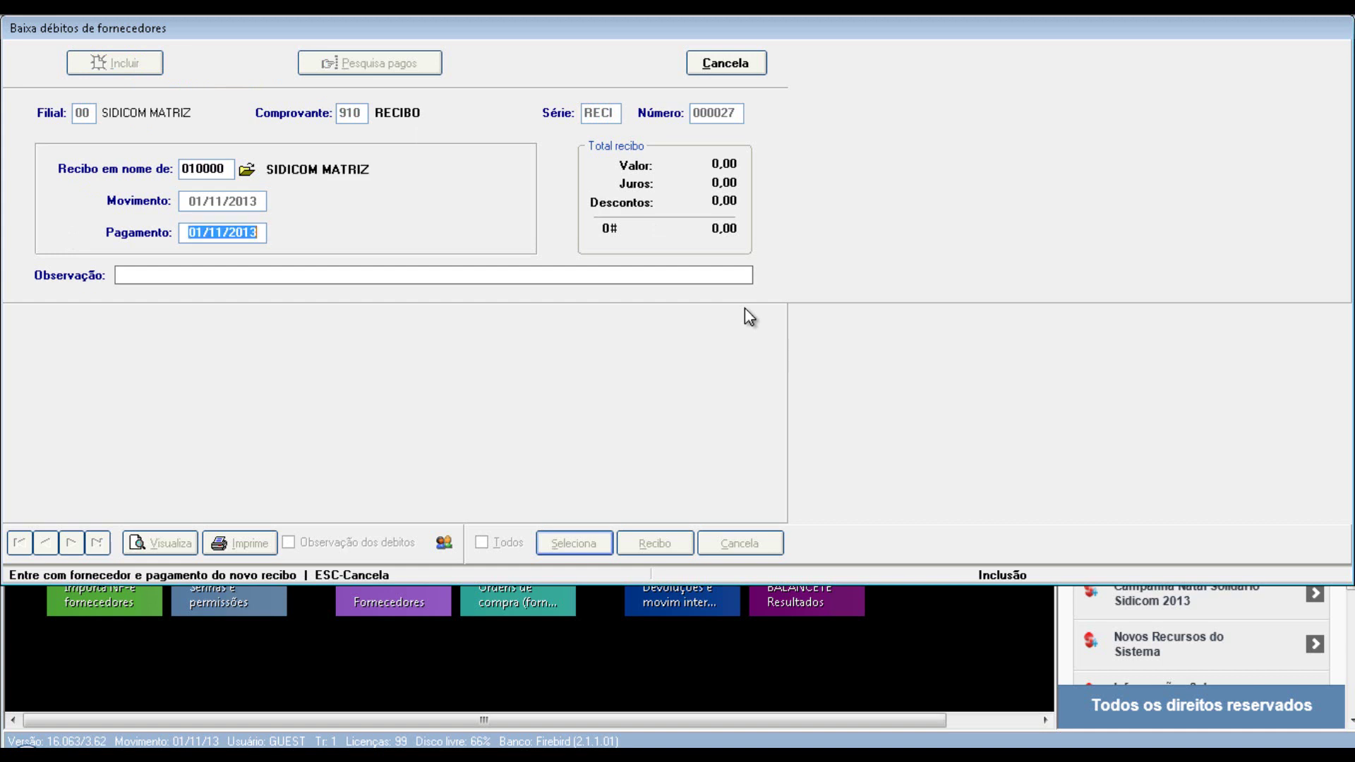
key("Return")
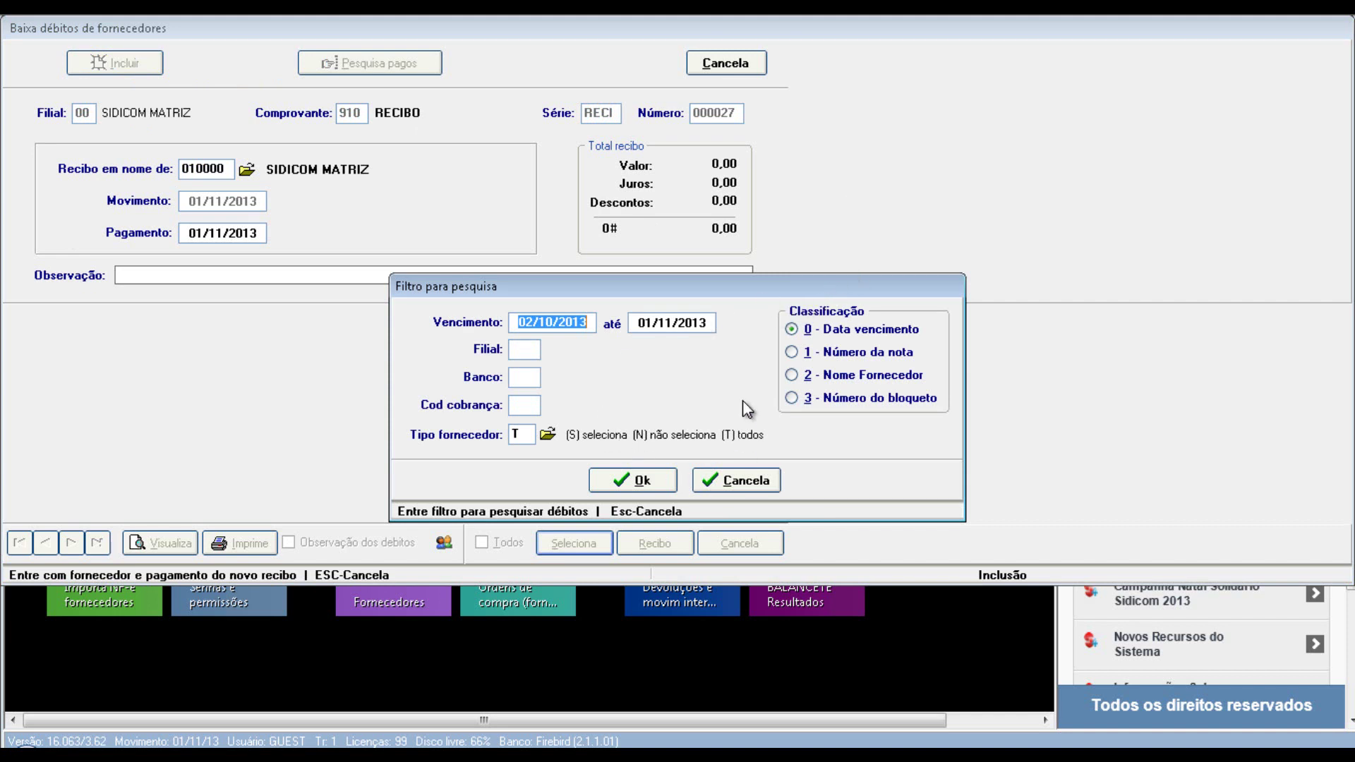
left_click(630, 483)
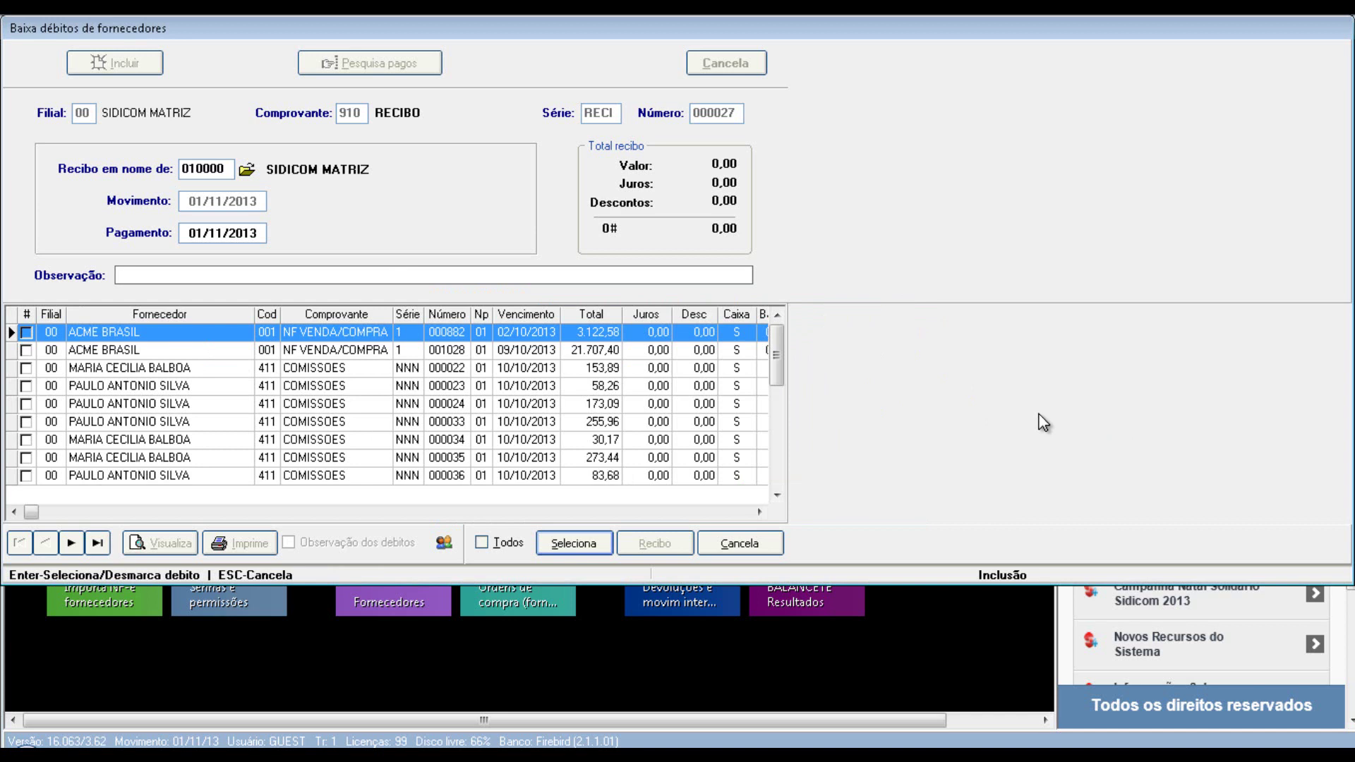
- Look through the loaded debits of all suppliers by due date, cancel the receipt, and close the supplier debit settlement window
key("Down")
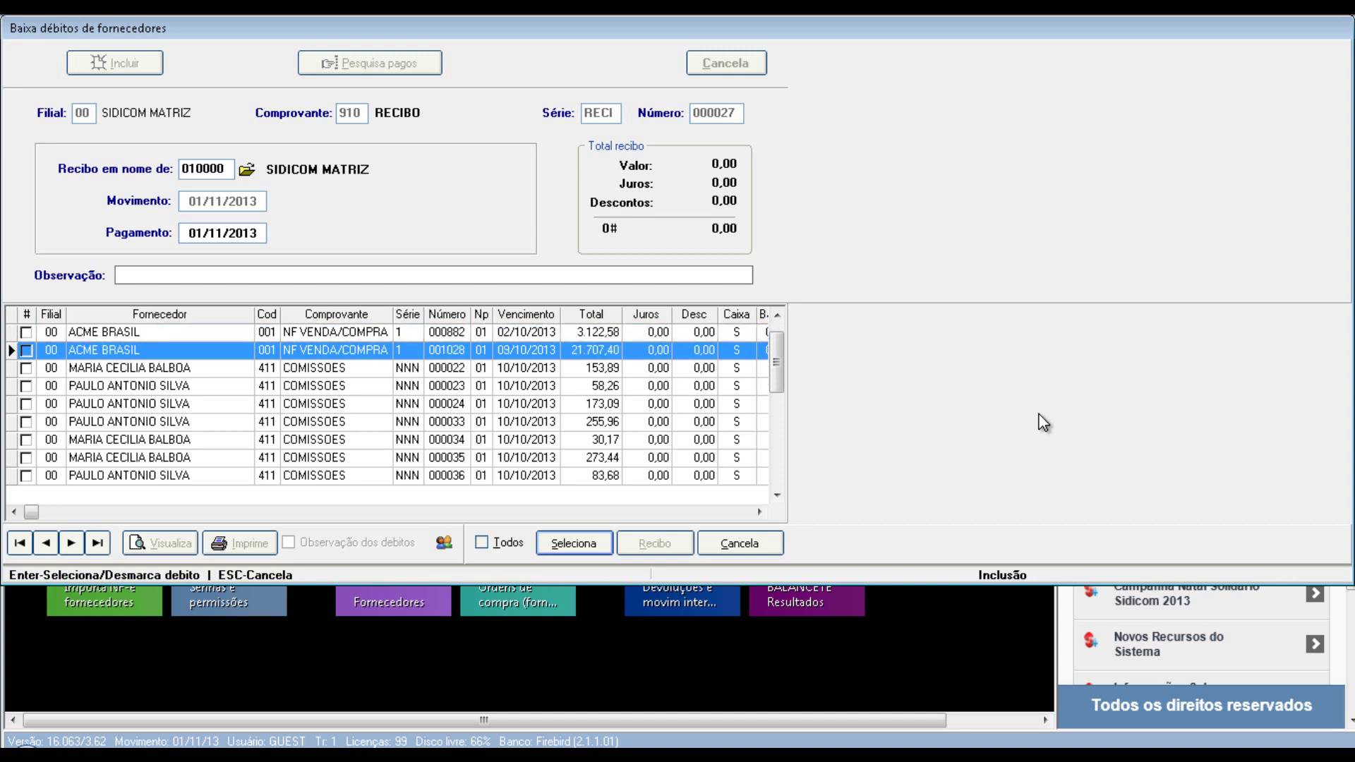
key("Down")
key("Down")
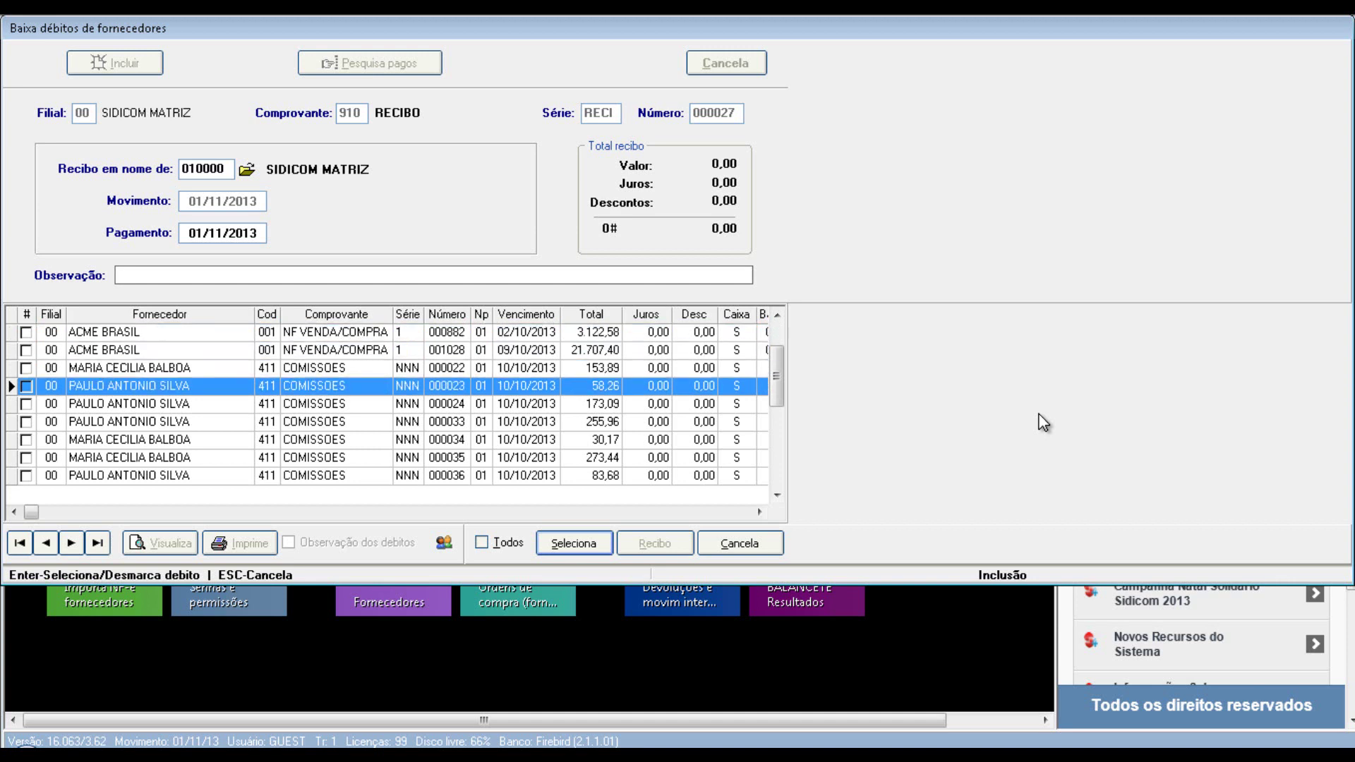
key("Up")
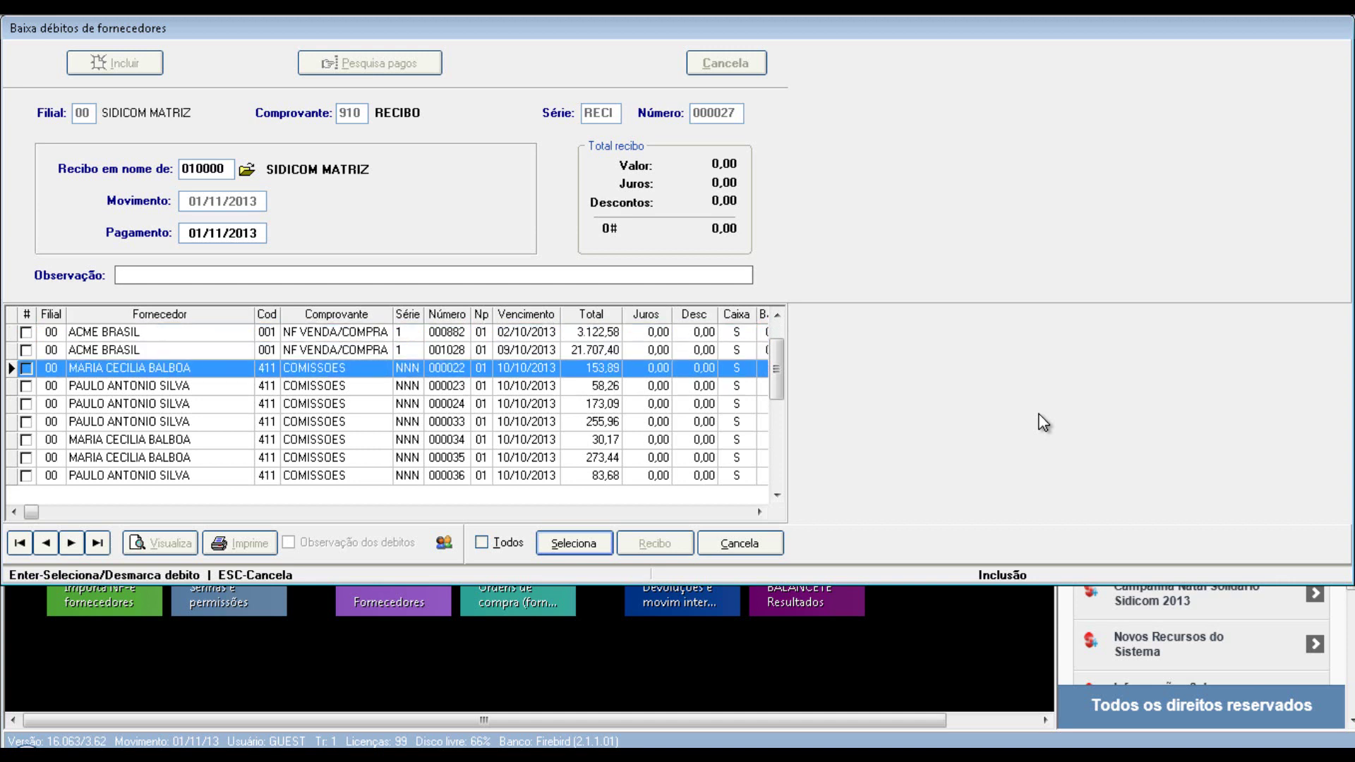
key("Down")
key("Down")
key("Down")
key("Down")
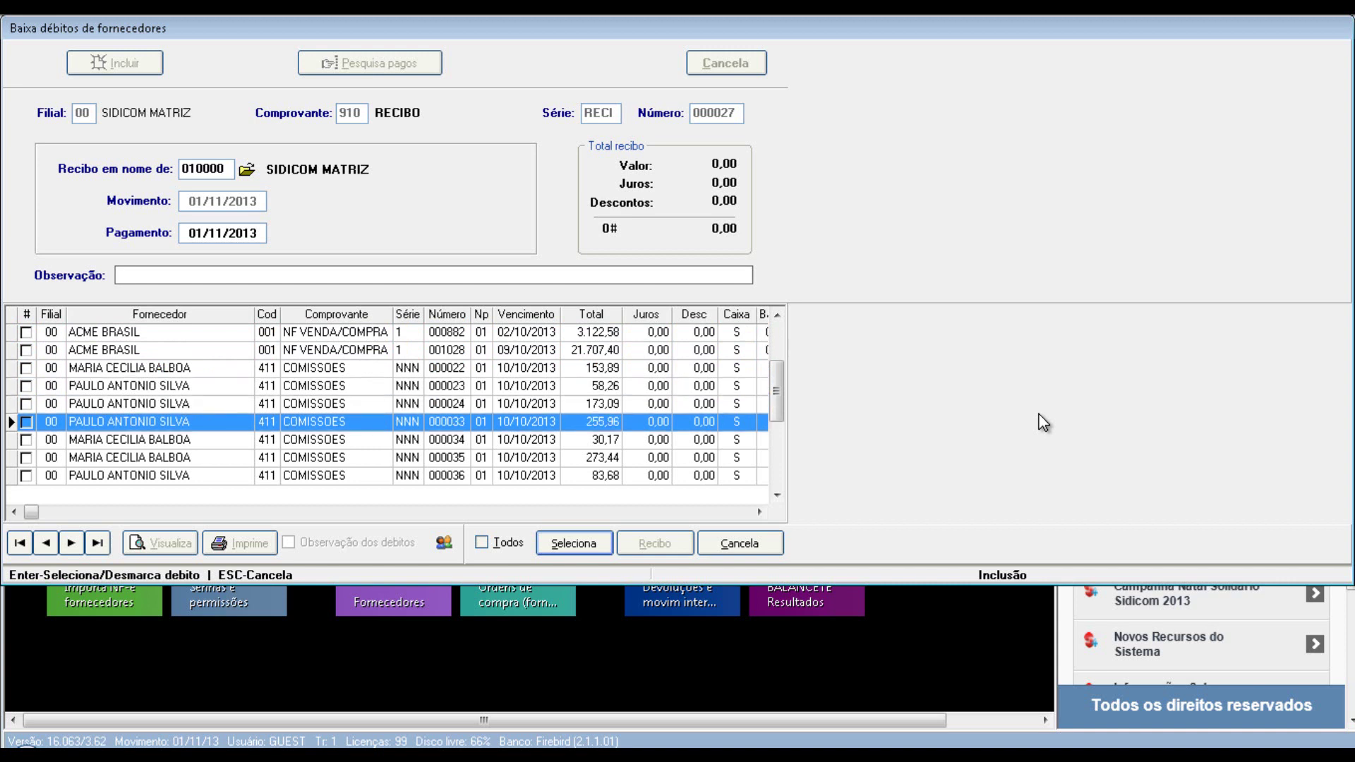
key("Down")
key("Down")
key("Down")
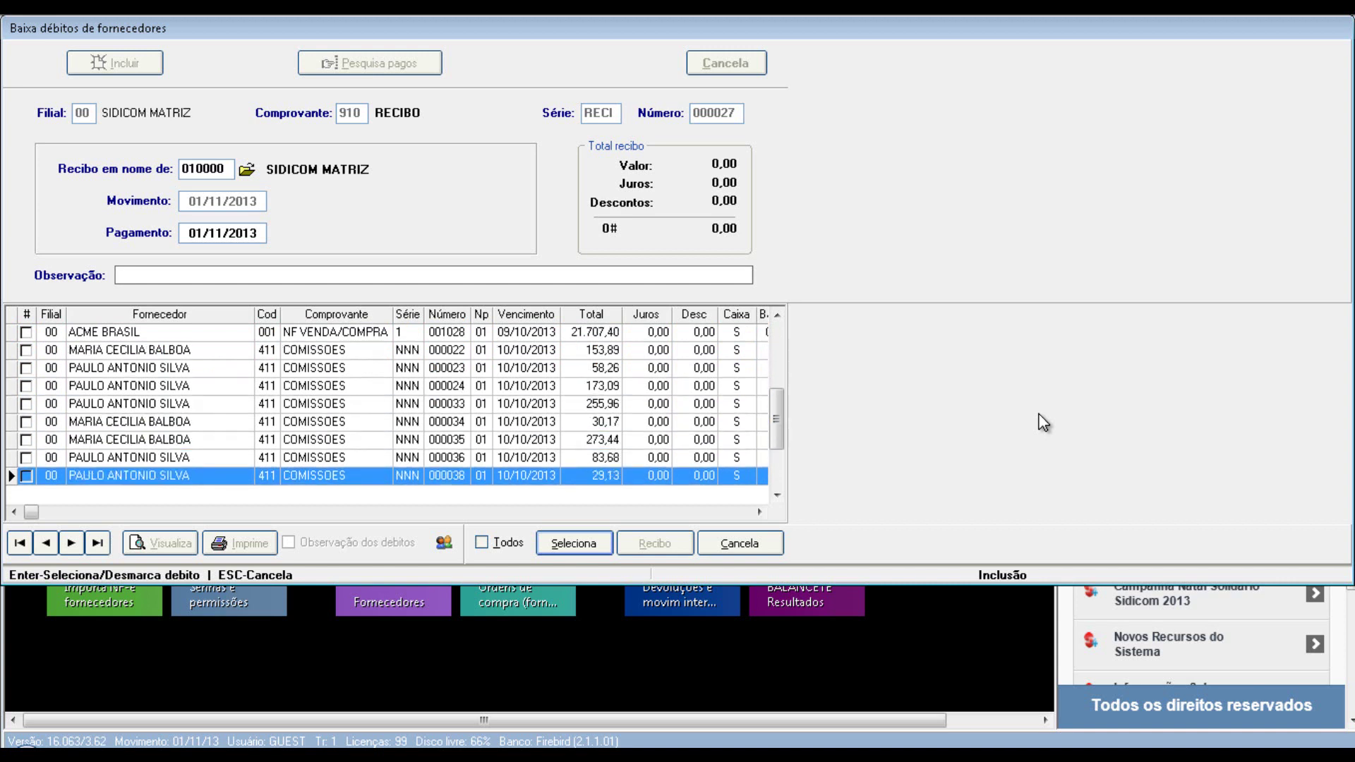
key("Down")
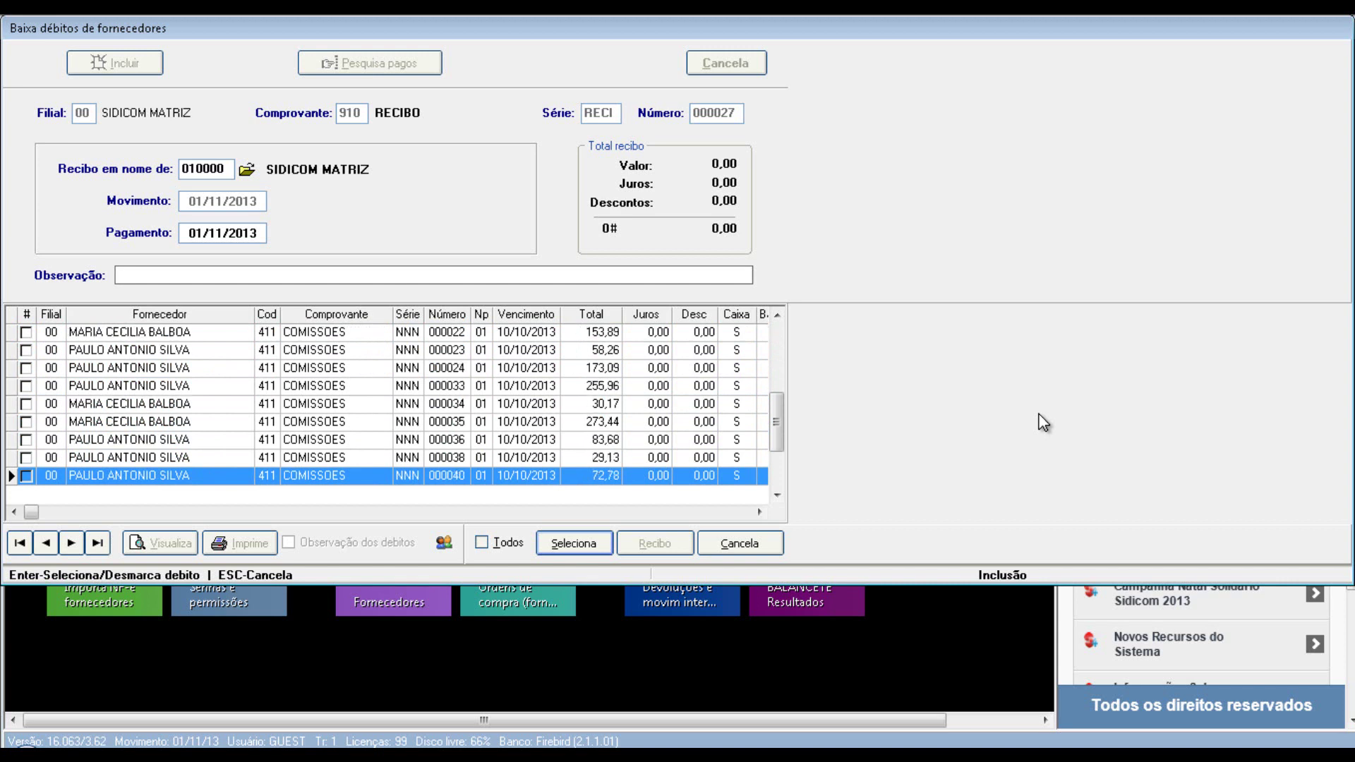
key("Down")
key("Down")
key("Down")
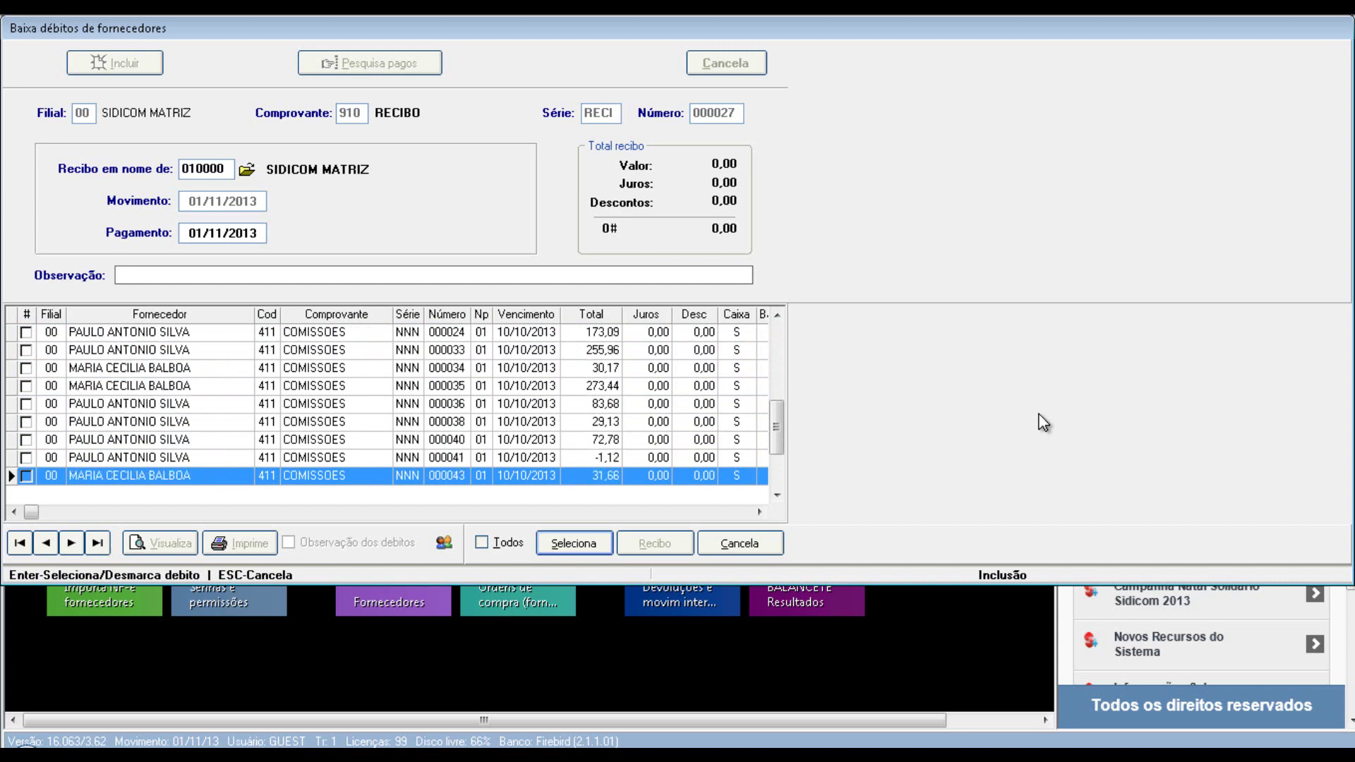
key("Down")
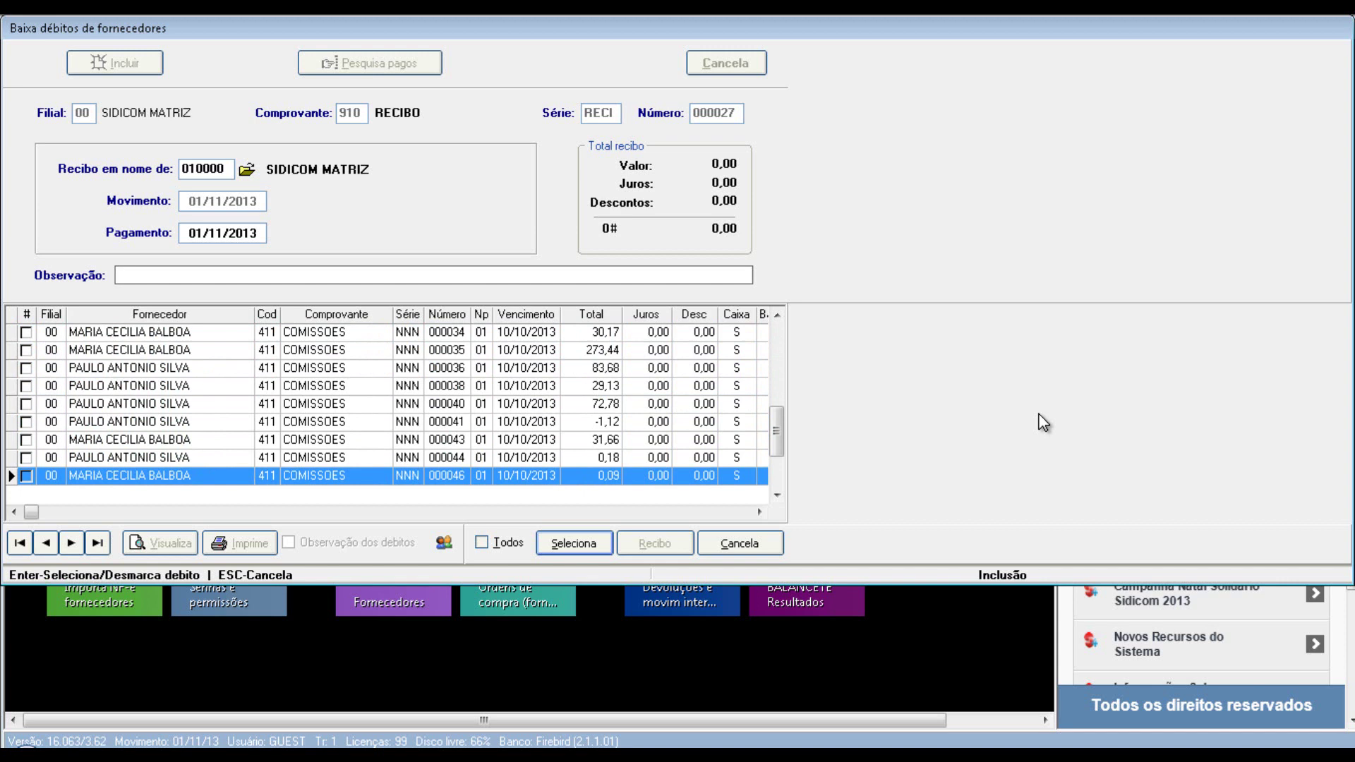
key("Down")
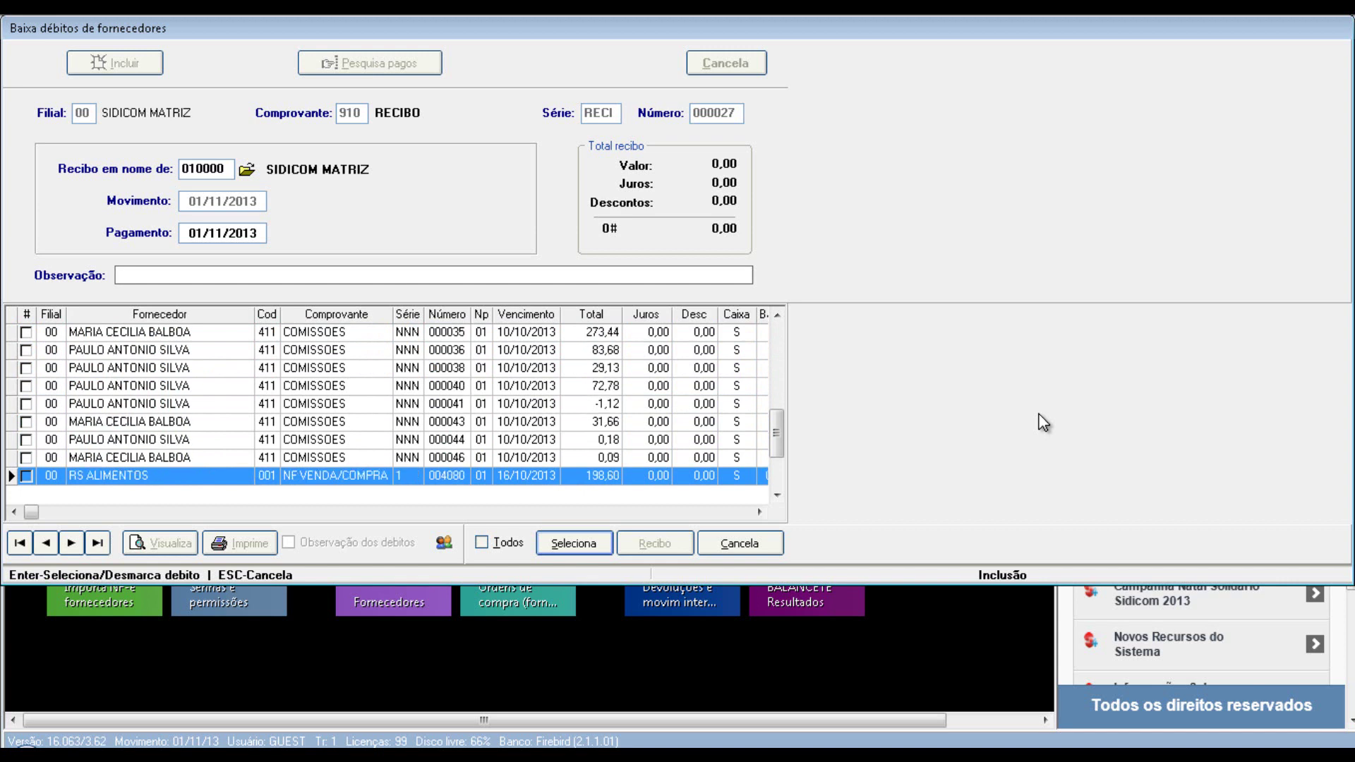
key("Down")
key("Up")
key("Up")
key("Up")
key("Up")
key("Up")
key("Up")
key("Up")
key("Up")
key("Up")
key("Up")
key("Up")
key("Up")
key("Up")
key("Up")
key("Up")
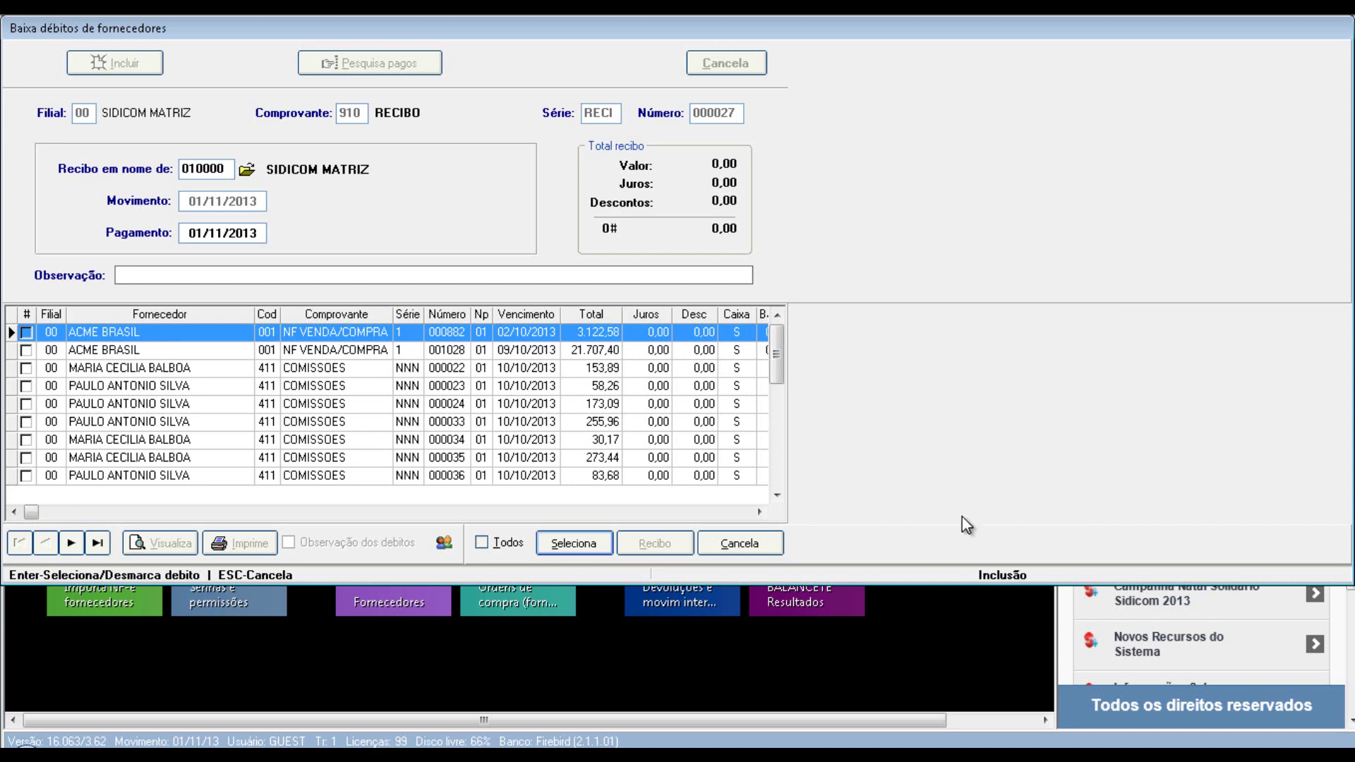
left_click(751, 548)
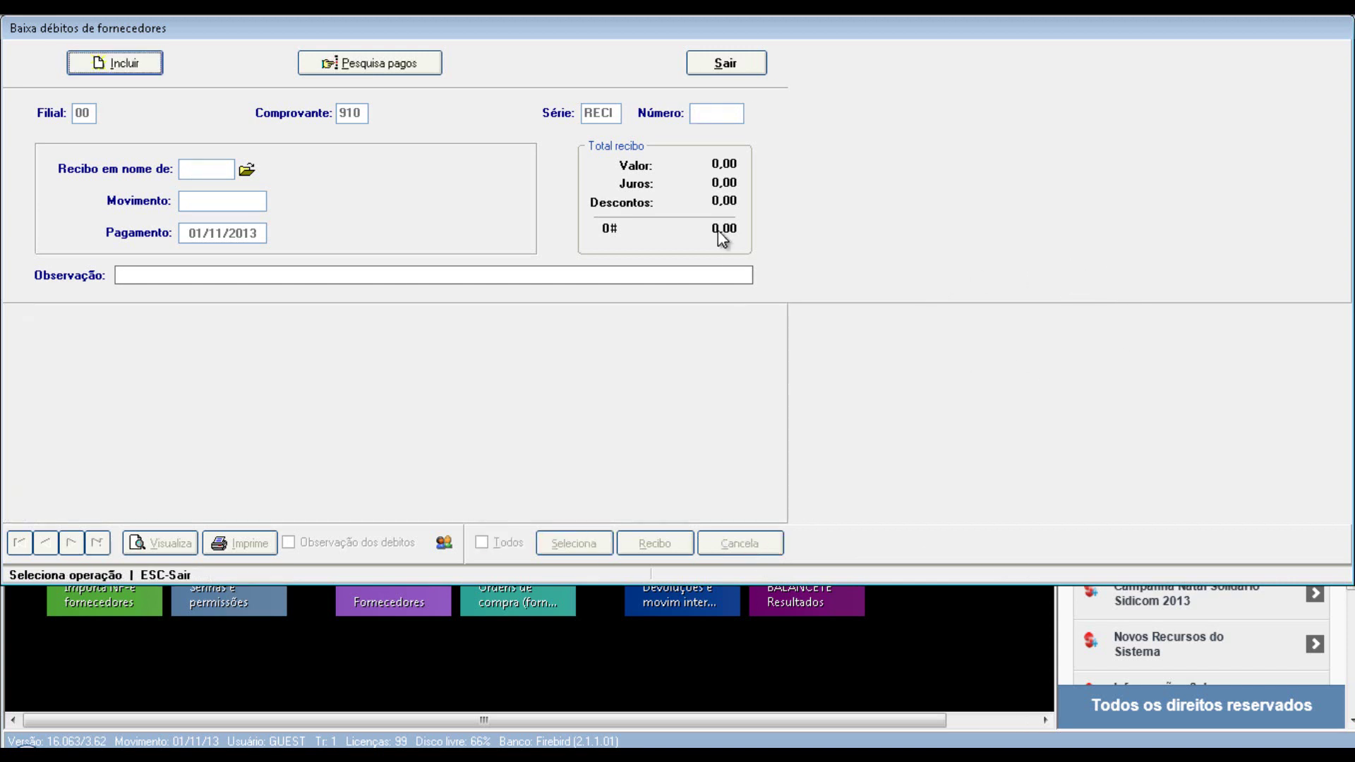
left_click(722, 63)
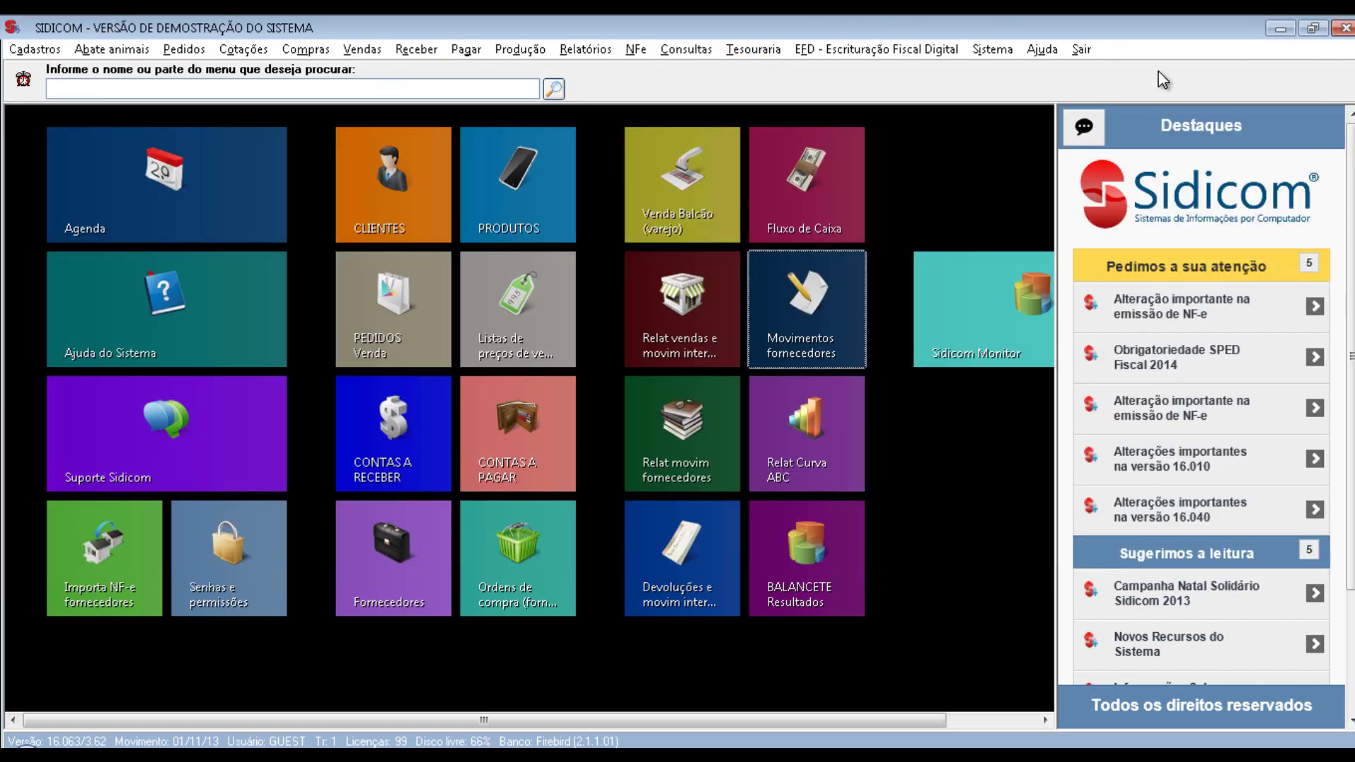
- Open the Diario auxiliar Cliente/Fornecedor report, set the movement period's end date to 28/02/2014, and try to preview it
left_click(584, 51)
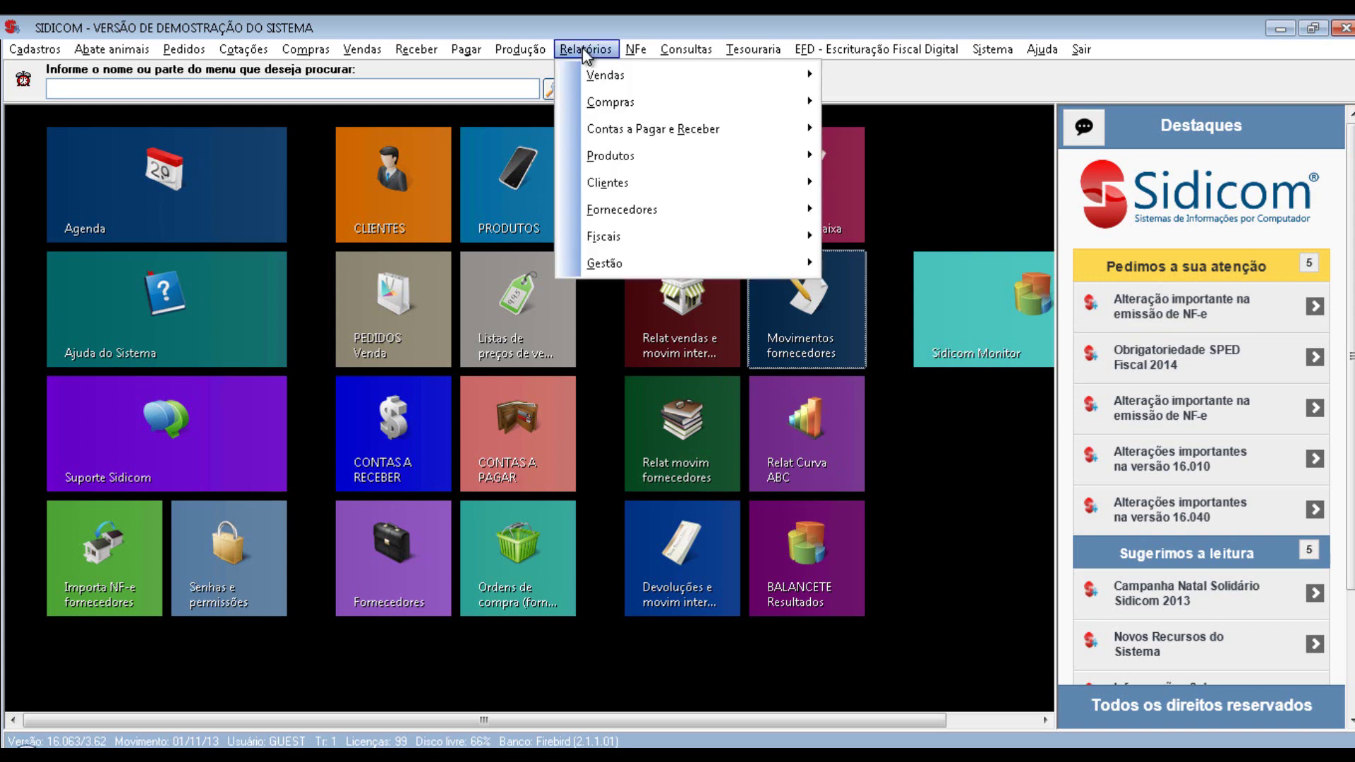
mouse_move(642, 134)
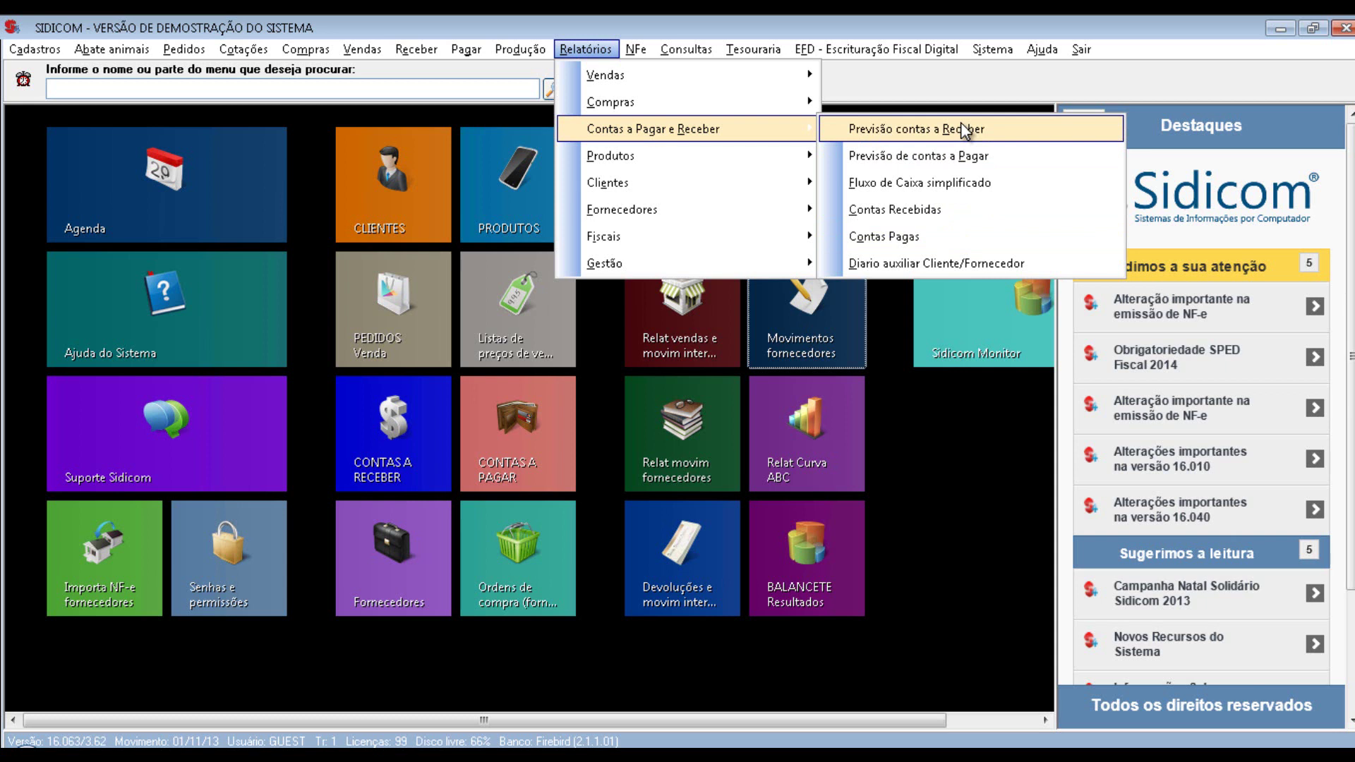
left_click(964, 265)
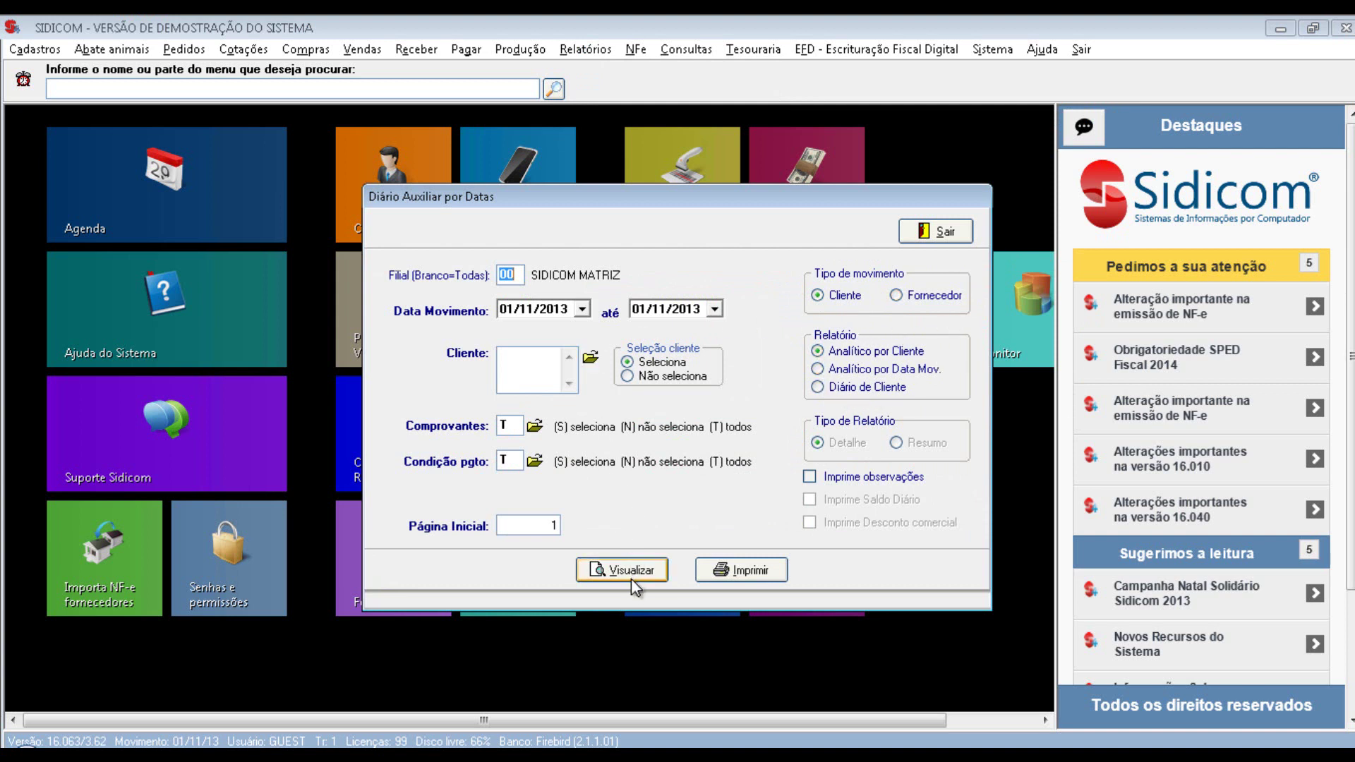
left_click(714, 308)
left_click(799, 335)
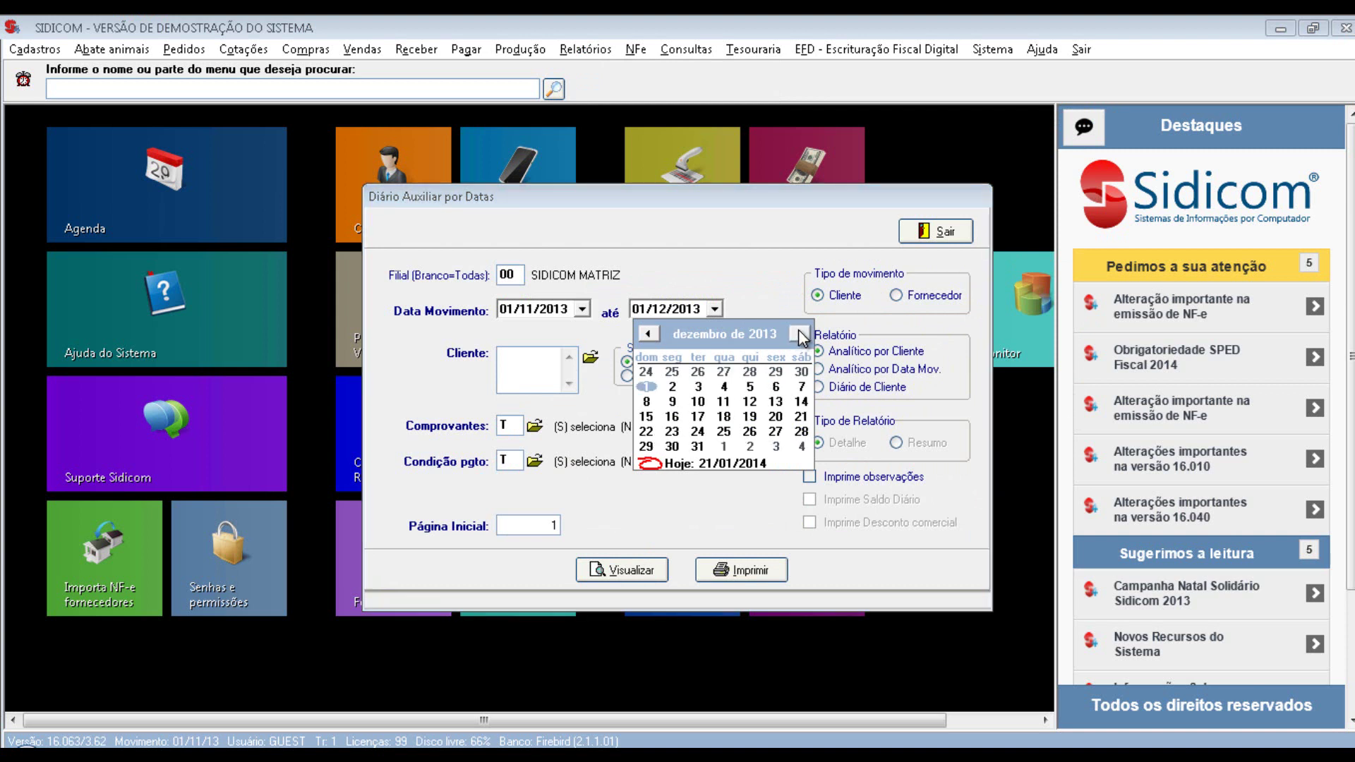
left_click(800, 334)
left_click(799, 335)
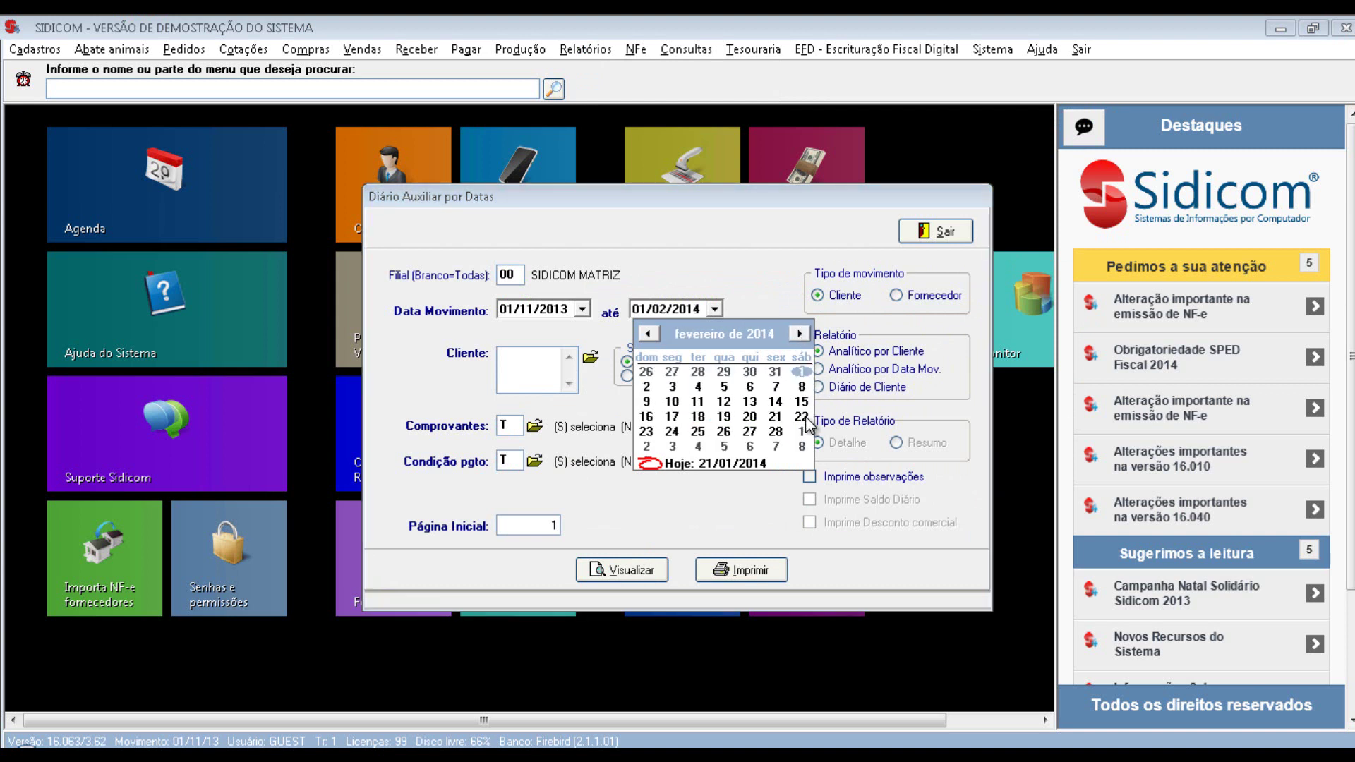
left_click(775, 431)
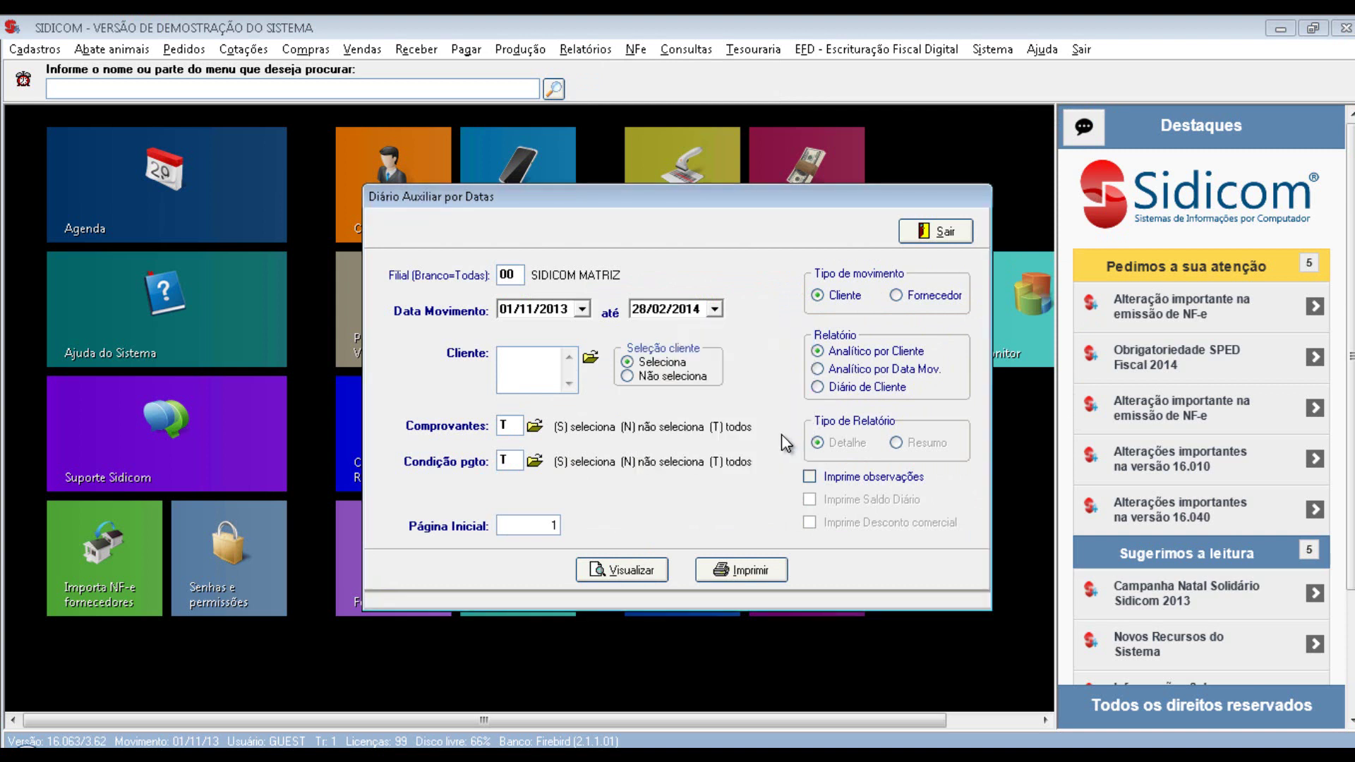
left_click(627, 573)
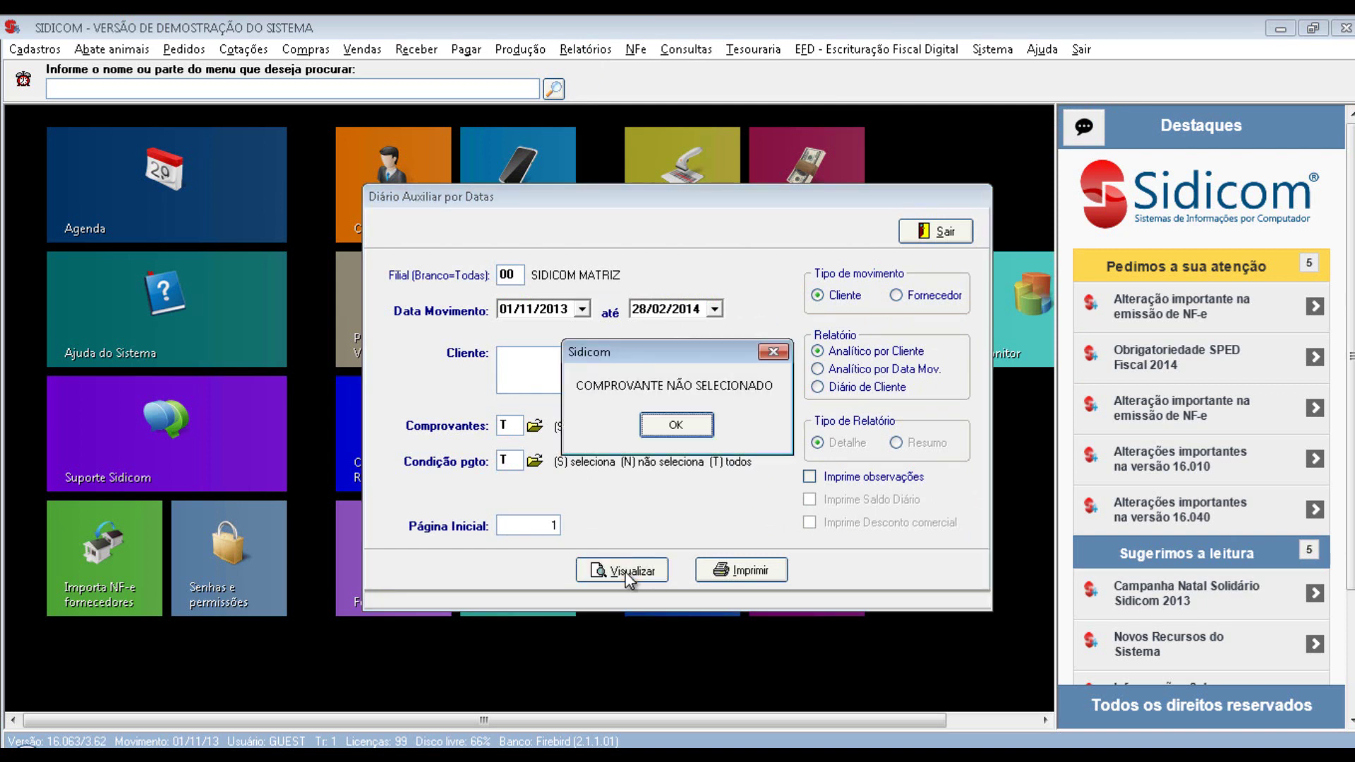
left_click(674, 424)
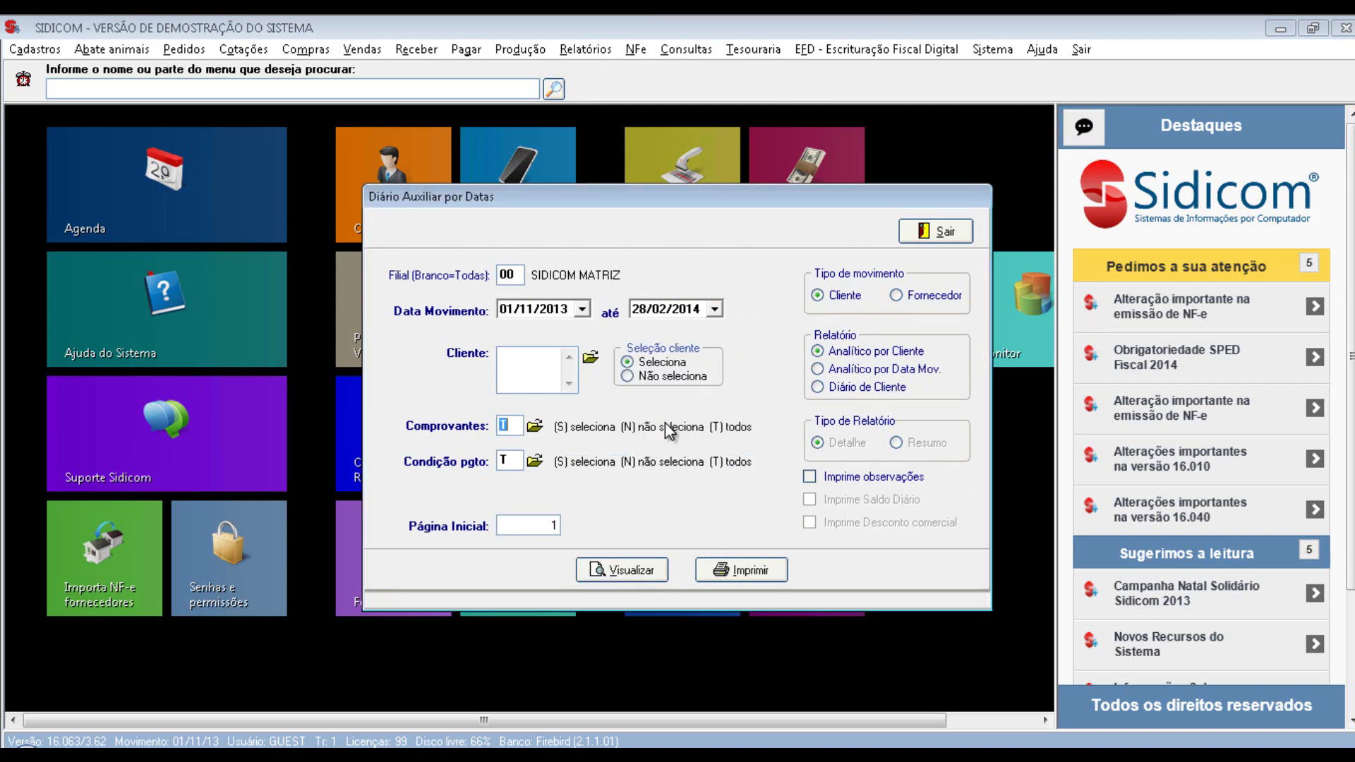
- Select vouchers 001 NF VENDA/COMPRA and 003 VENDA BALCAO for the report, preview it as Analítico por Cliente, and close the preview
left_click(538, 427)
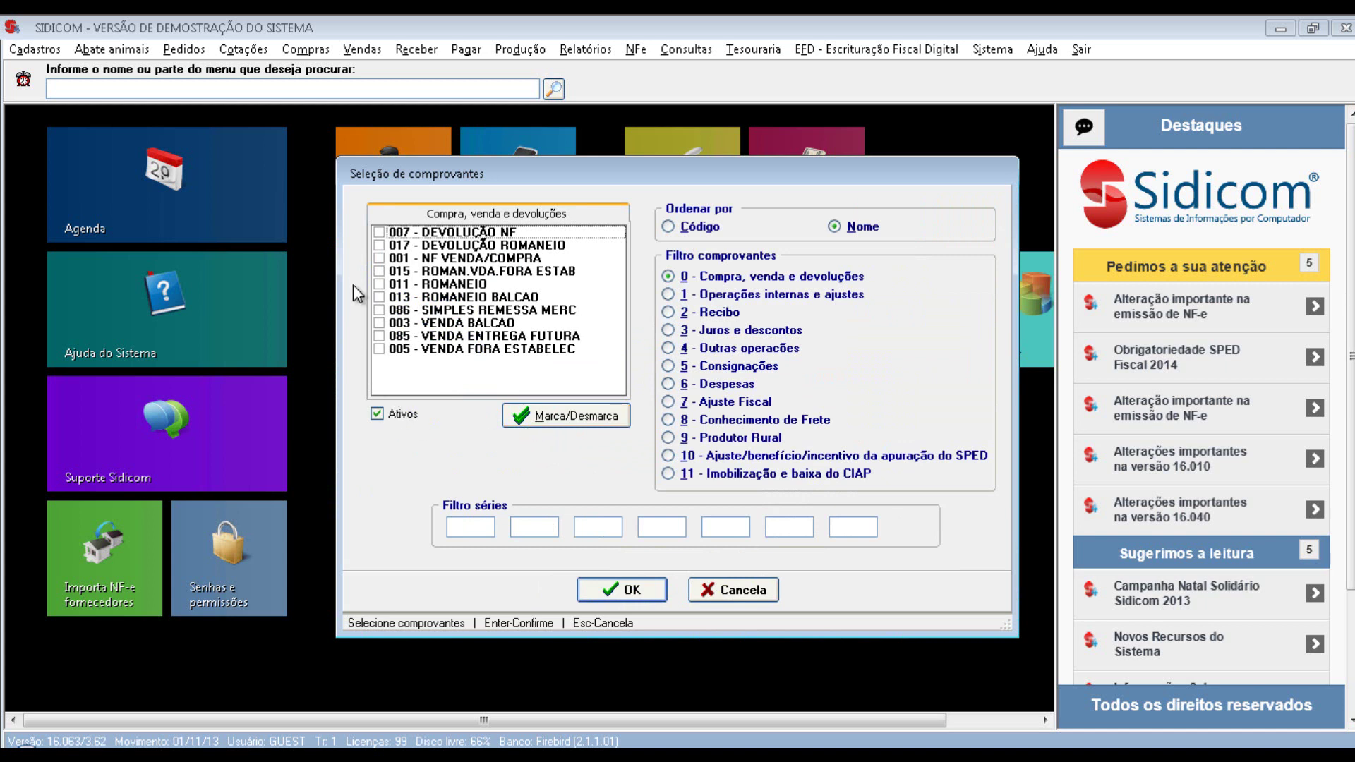
left_click(379, 259)
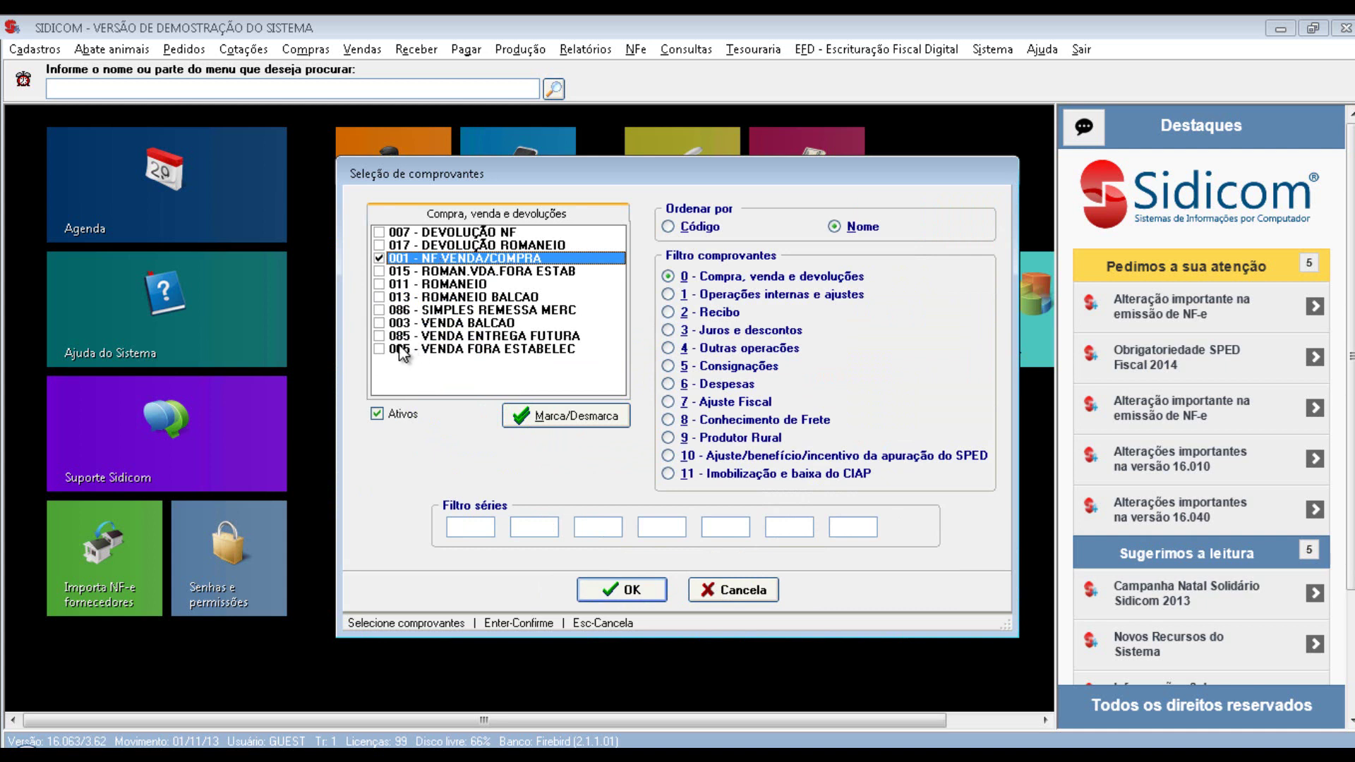
left_click(380, 324)
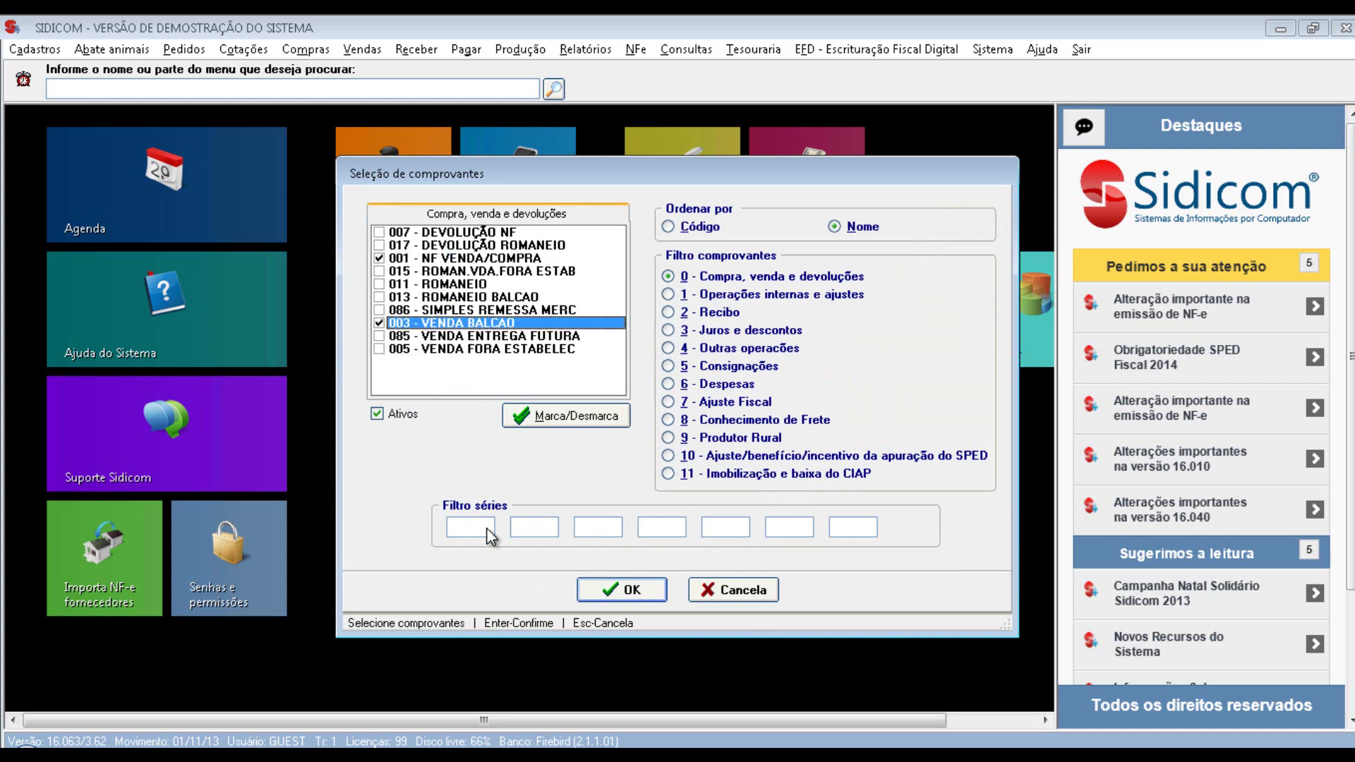
left_click(628, 594)
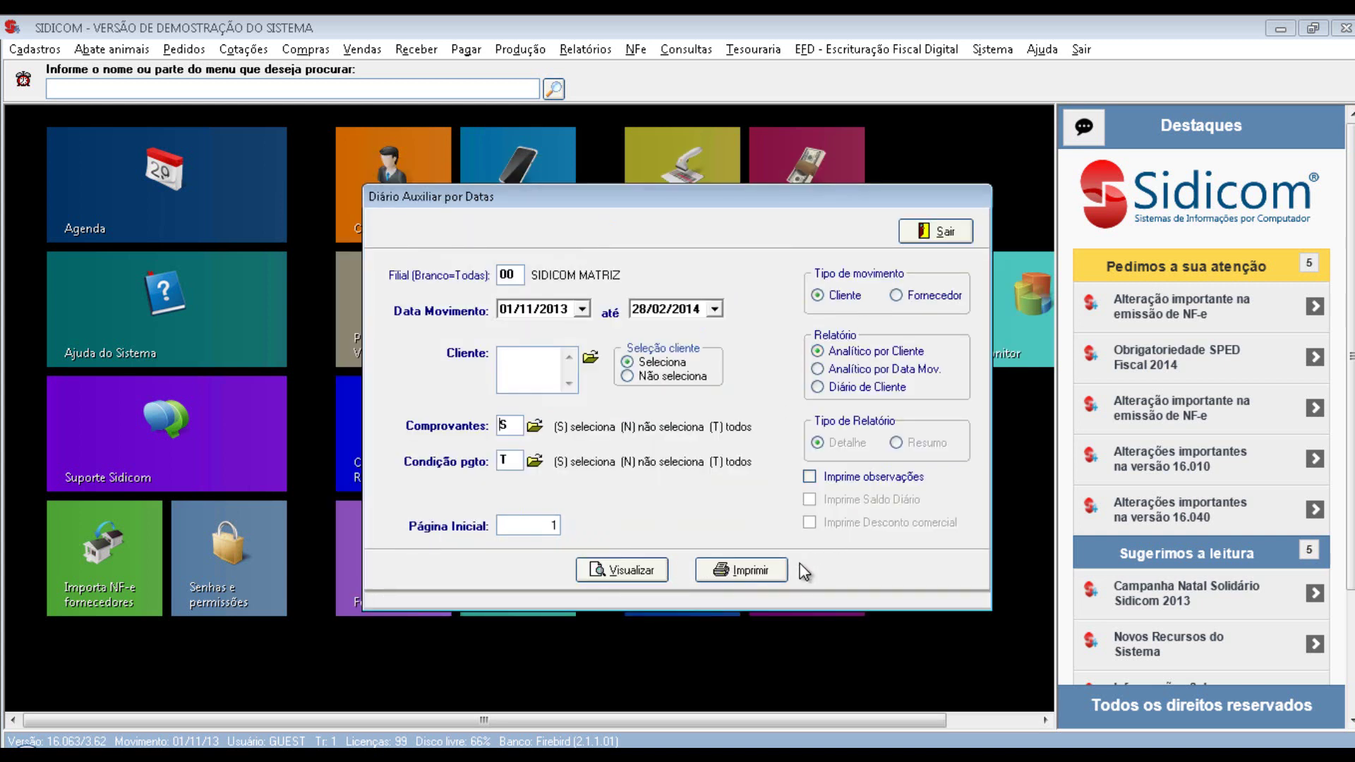
left_click(650, 571)
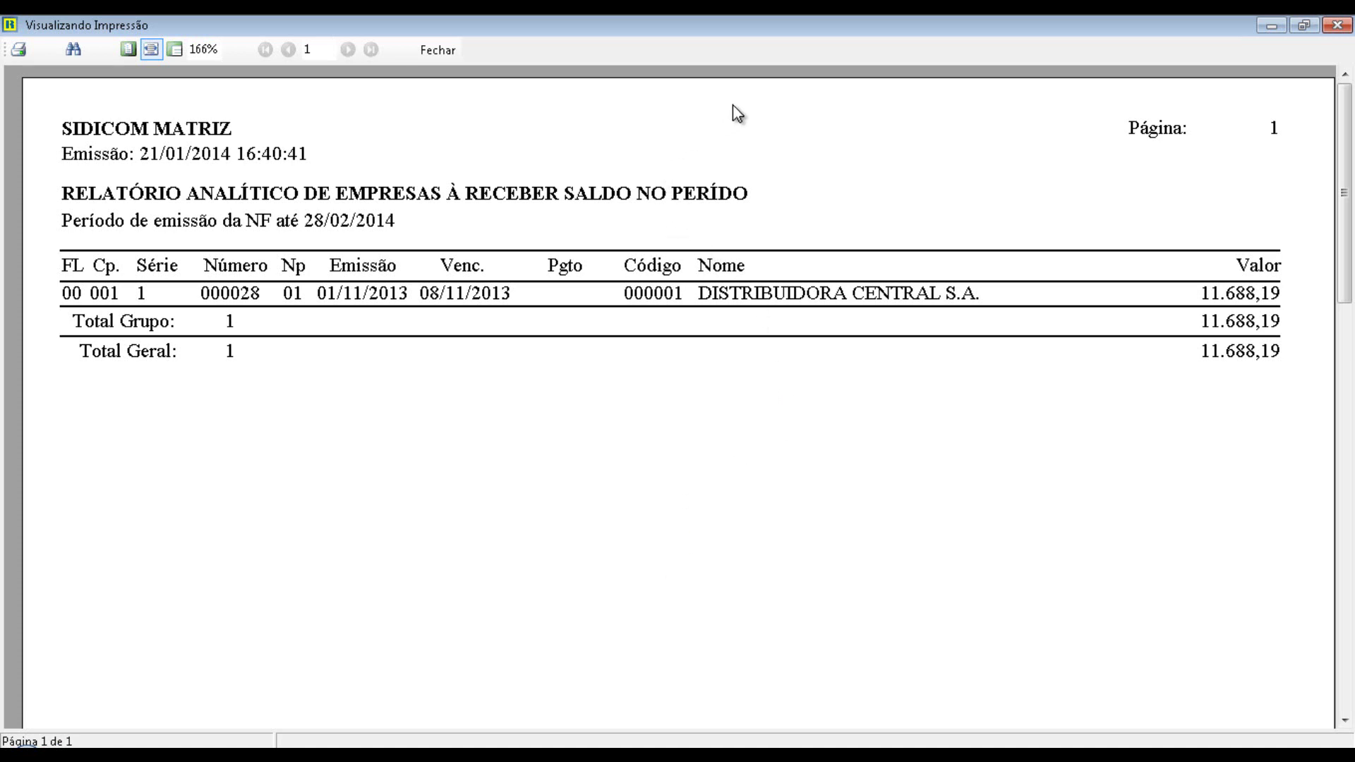
left_click(442, 51)
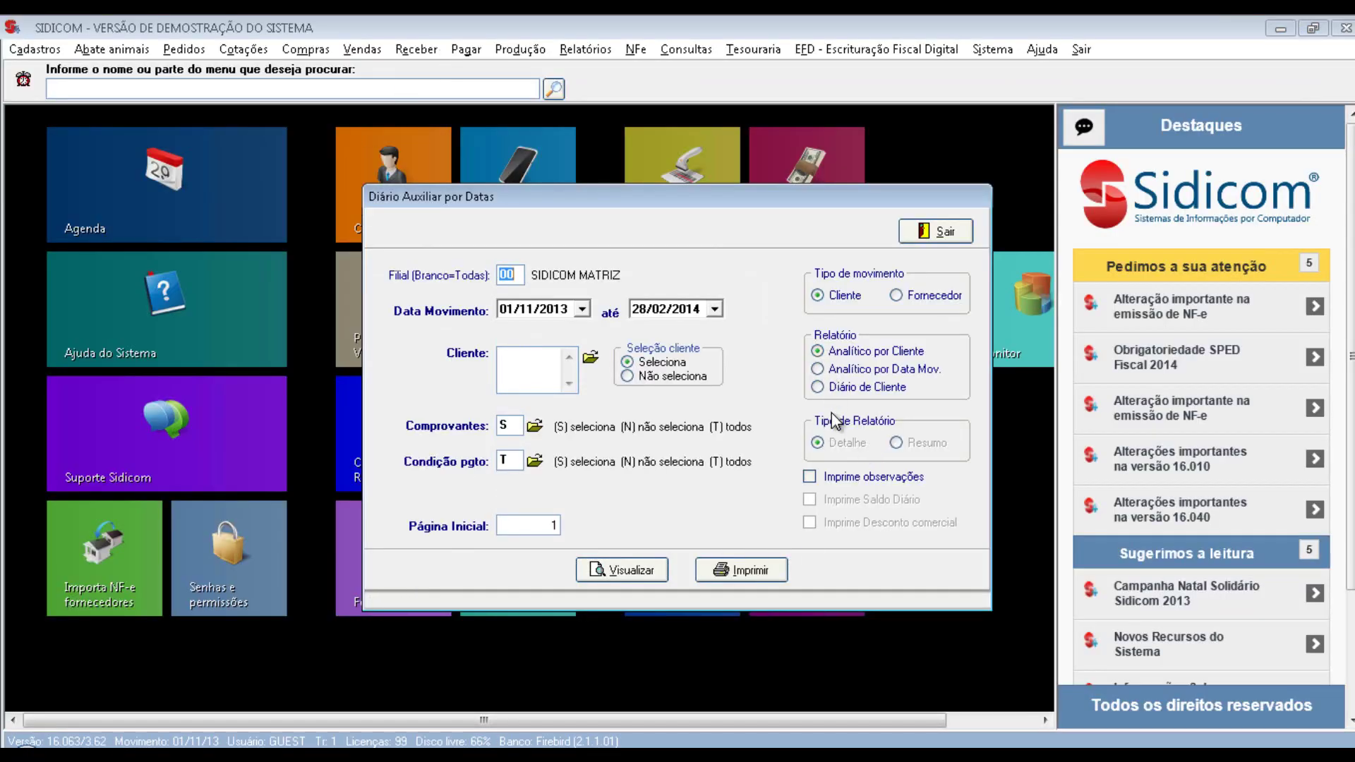
- Preview the report as Analítico por Data Mov., close the preview, and exit the report window
left_click(819, 369)
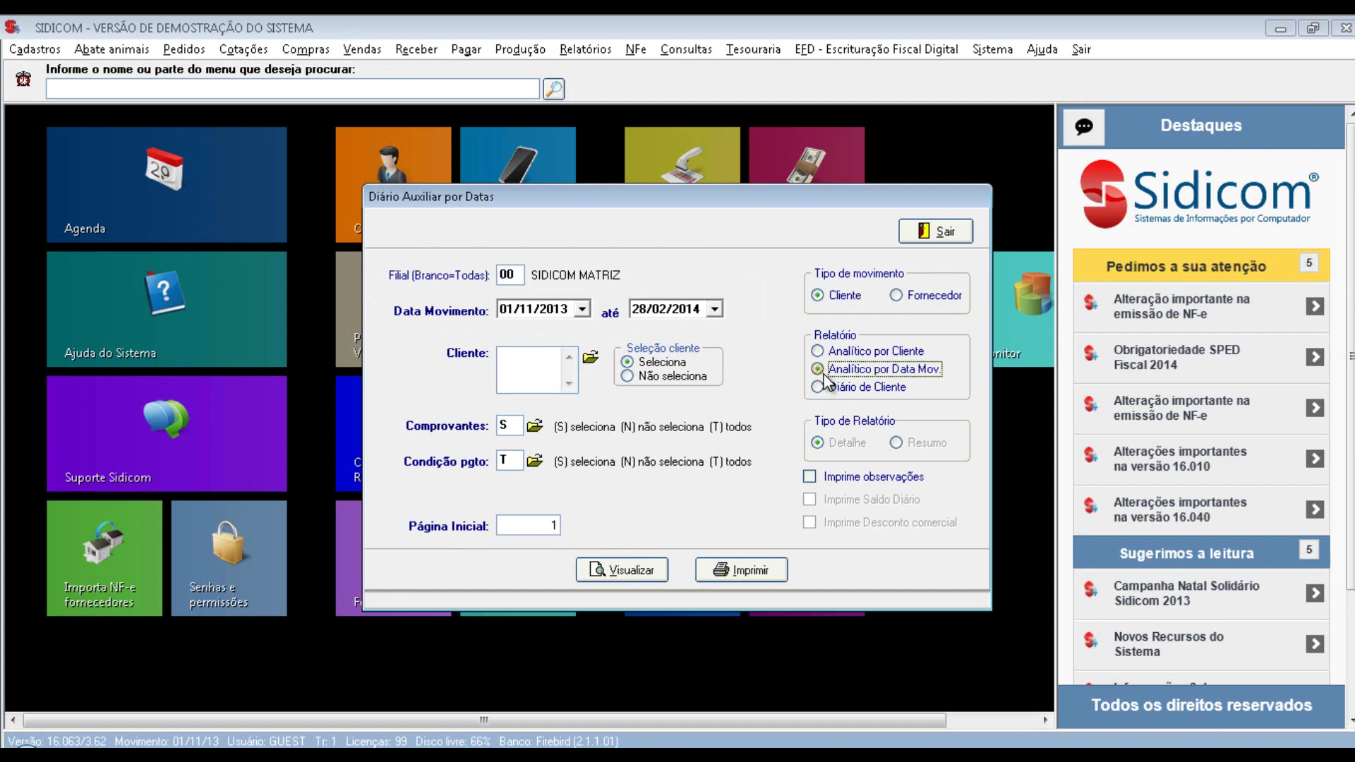
left_click(632, 571)
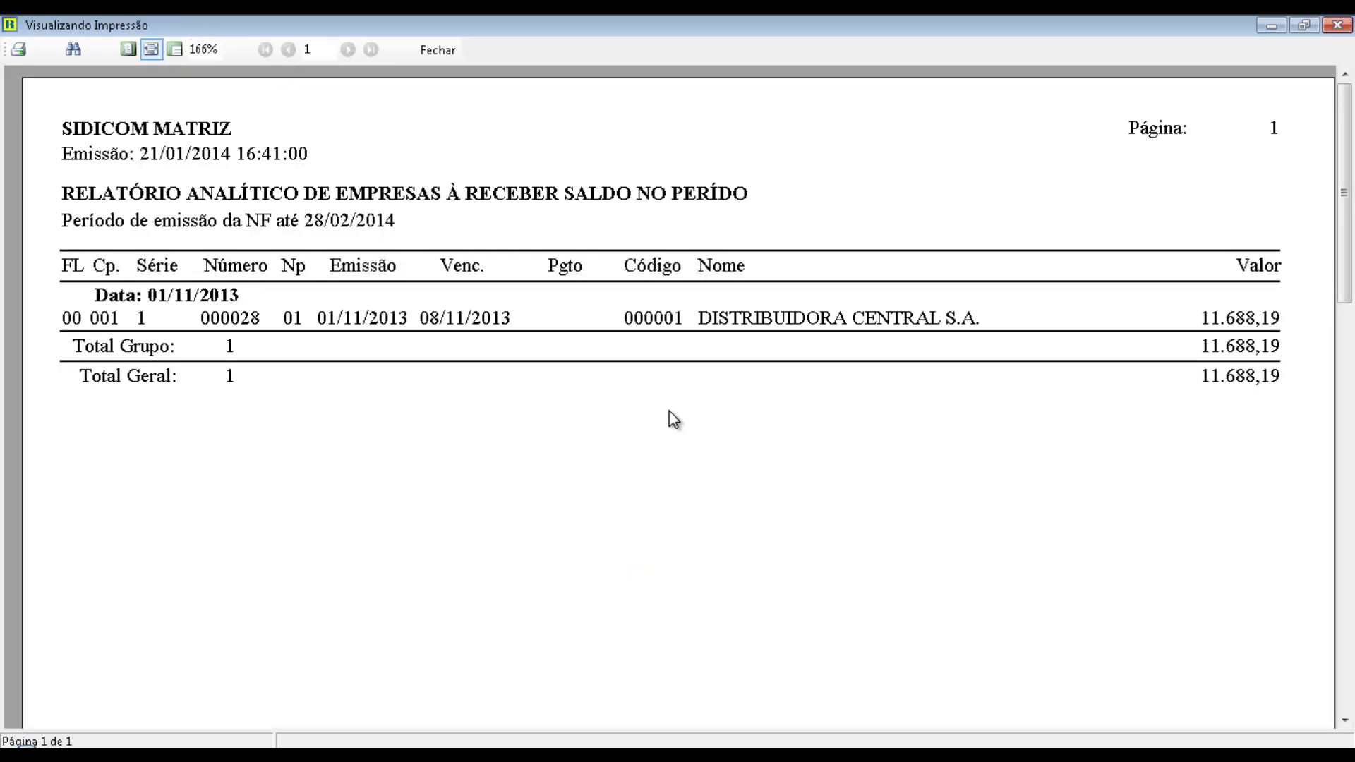
left_click(437, 46)
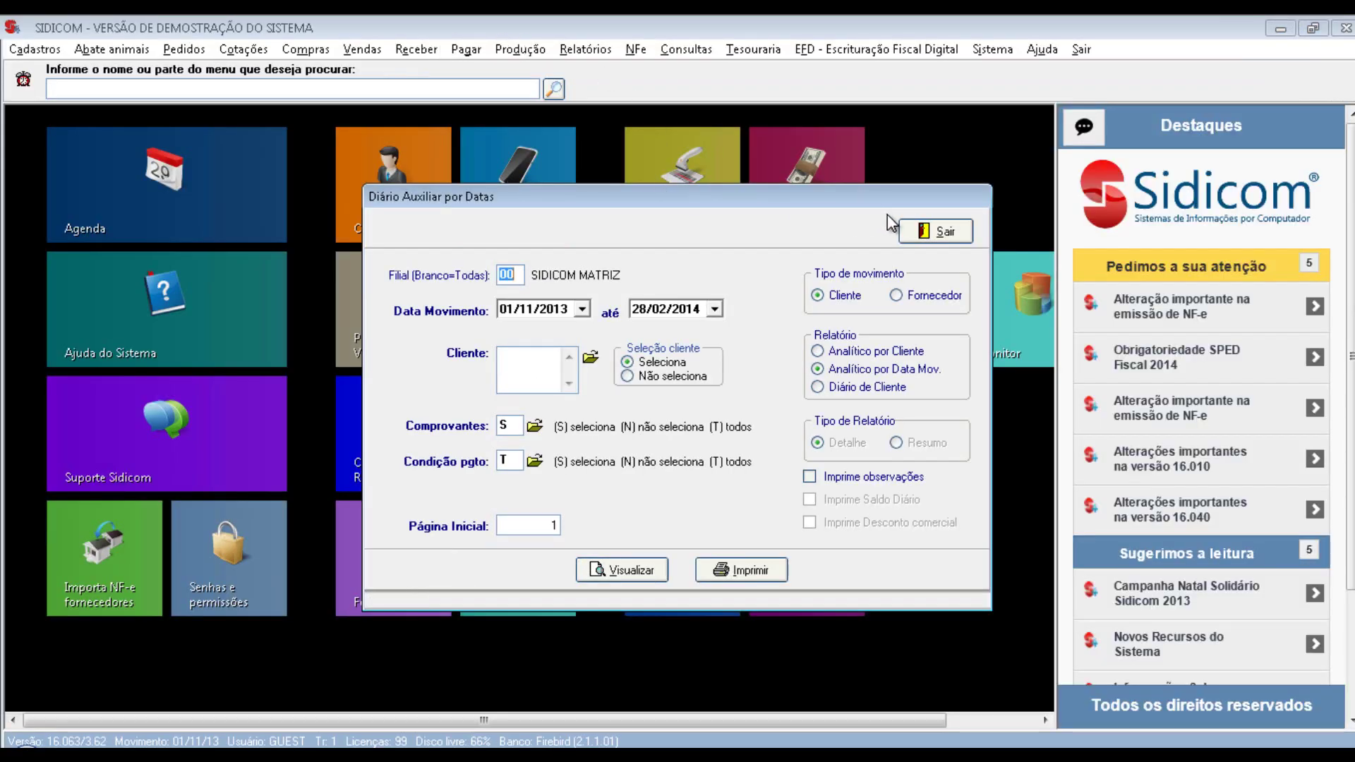
left_click(937, 234)
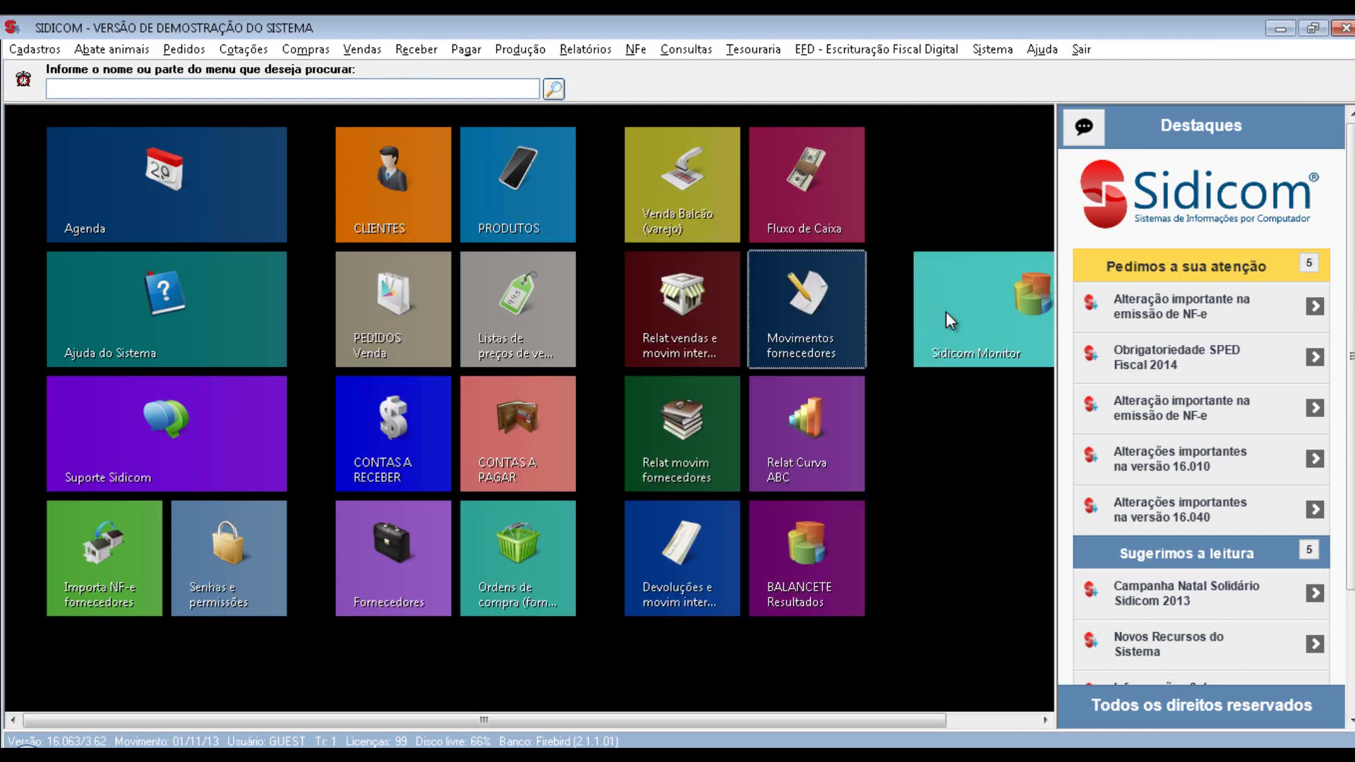
- Return from the Word procedure document to Sidicom and display the first user's Compras program permissions in Senhas e permissões
mouse_move(931, 15)
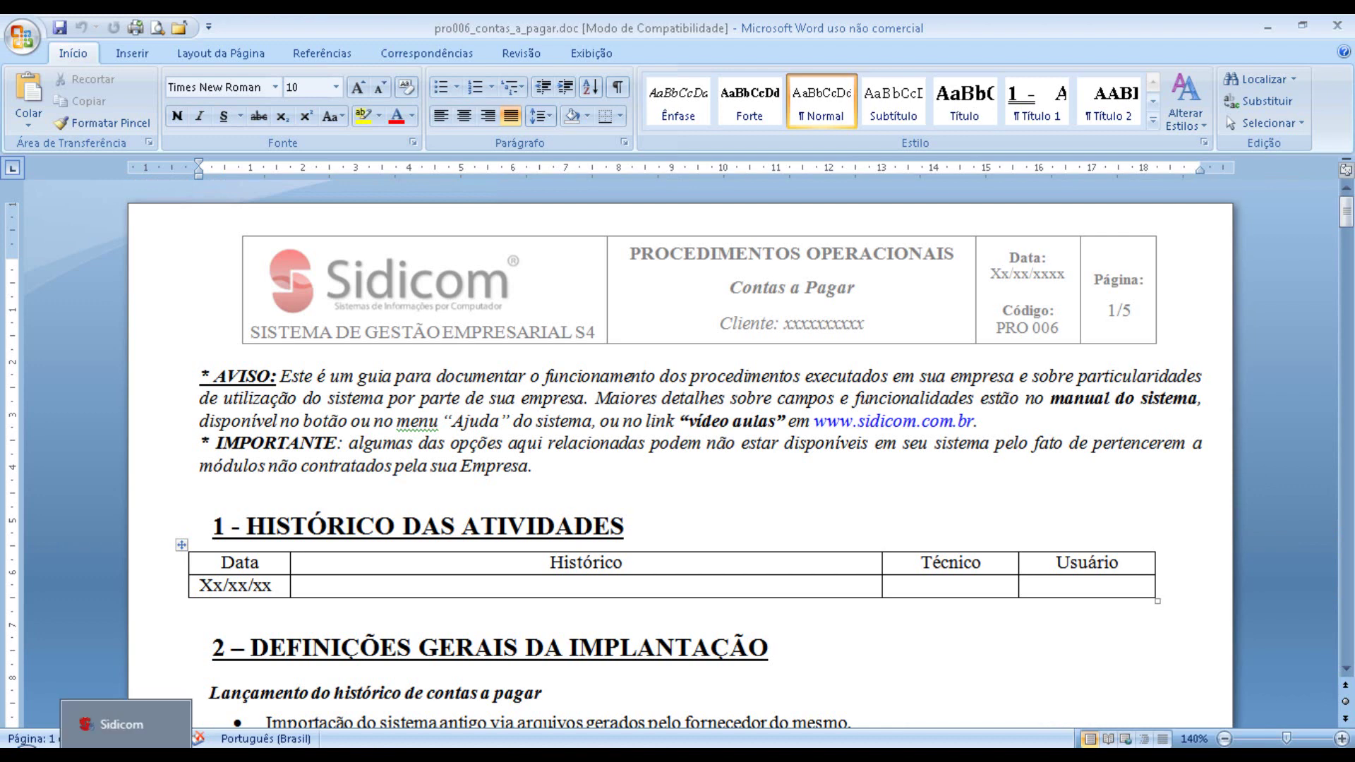
left_click(167, 718)
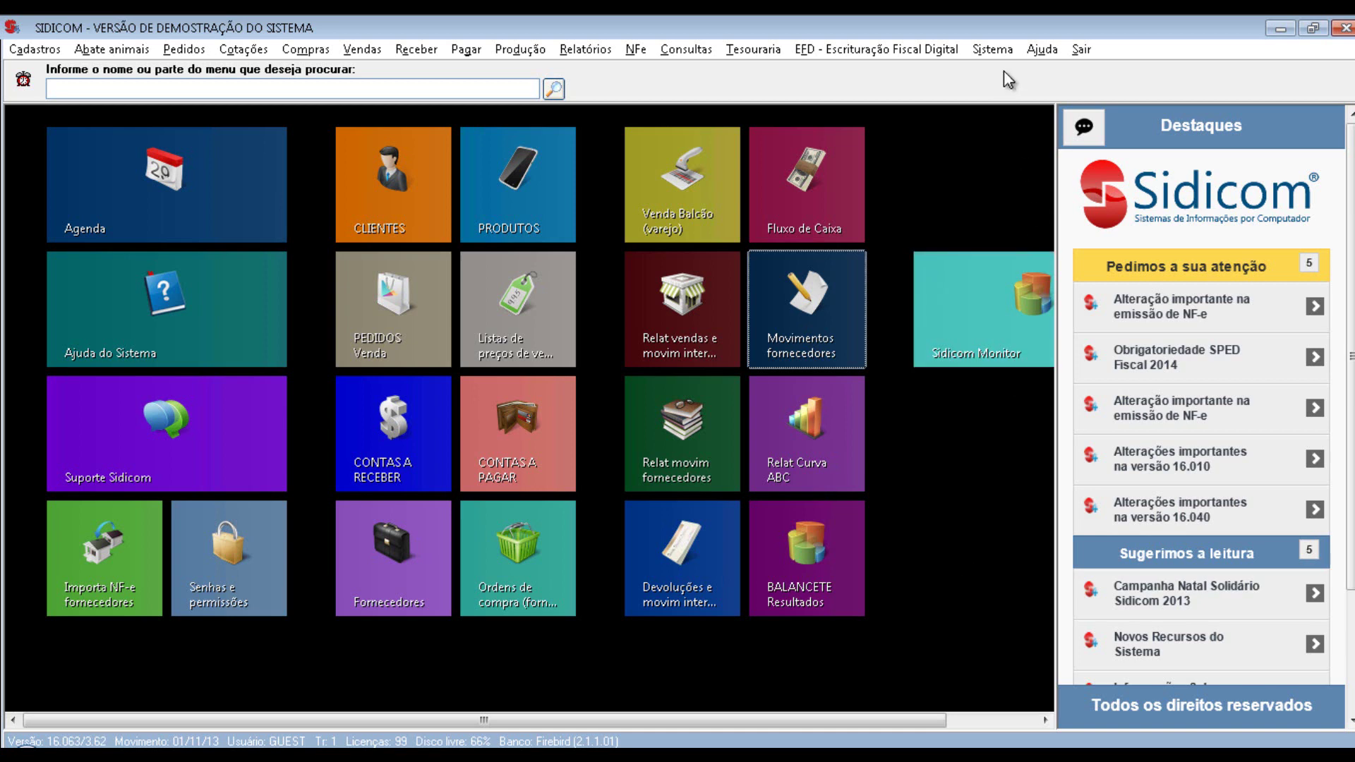
left_click(1011, 52)
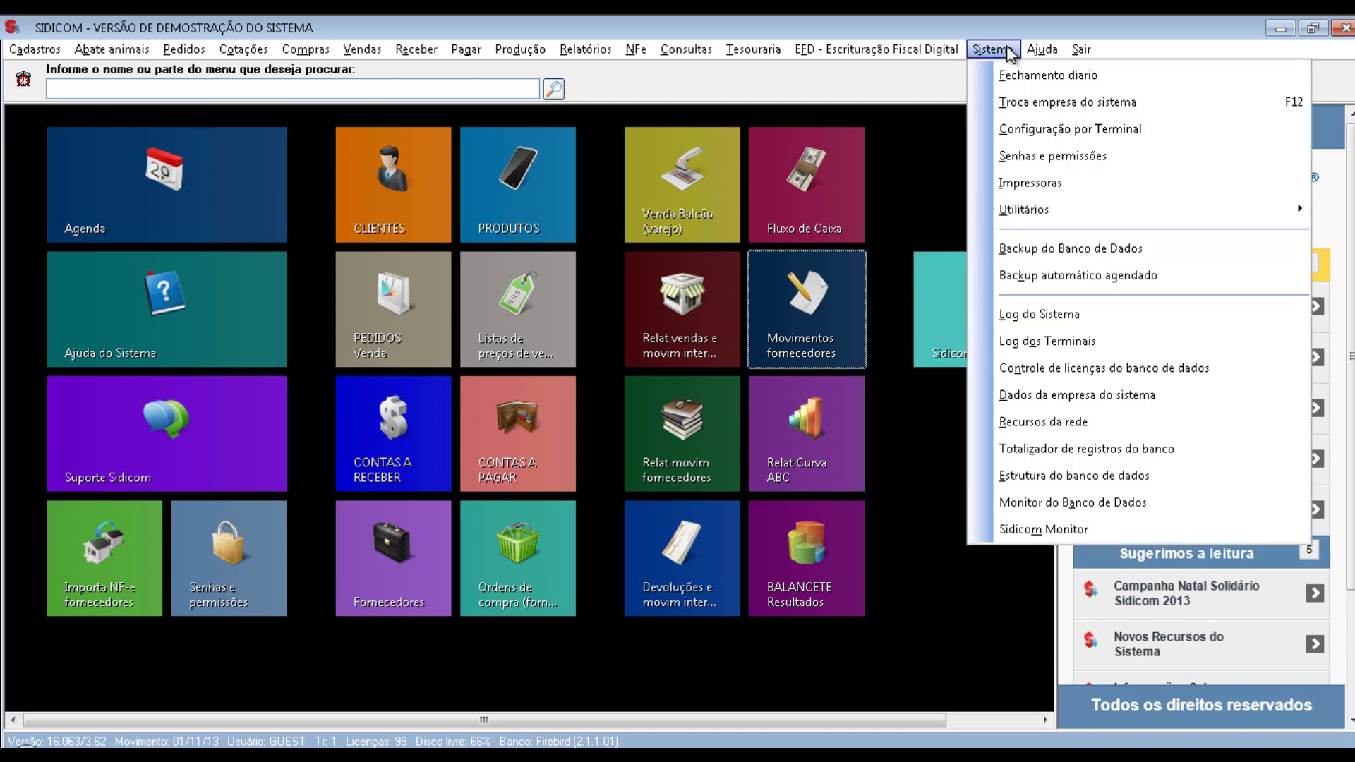
left_click(1050, 157)
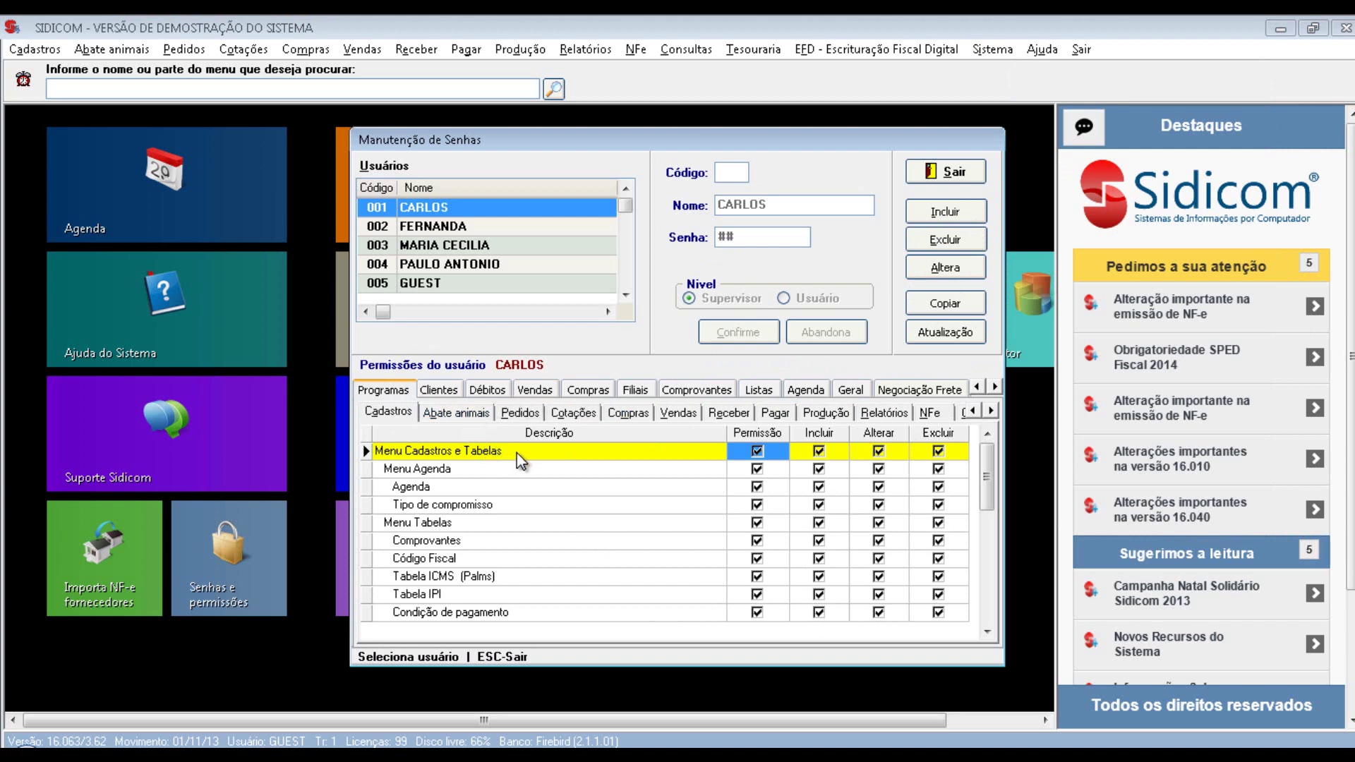
left_click(628, 412)
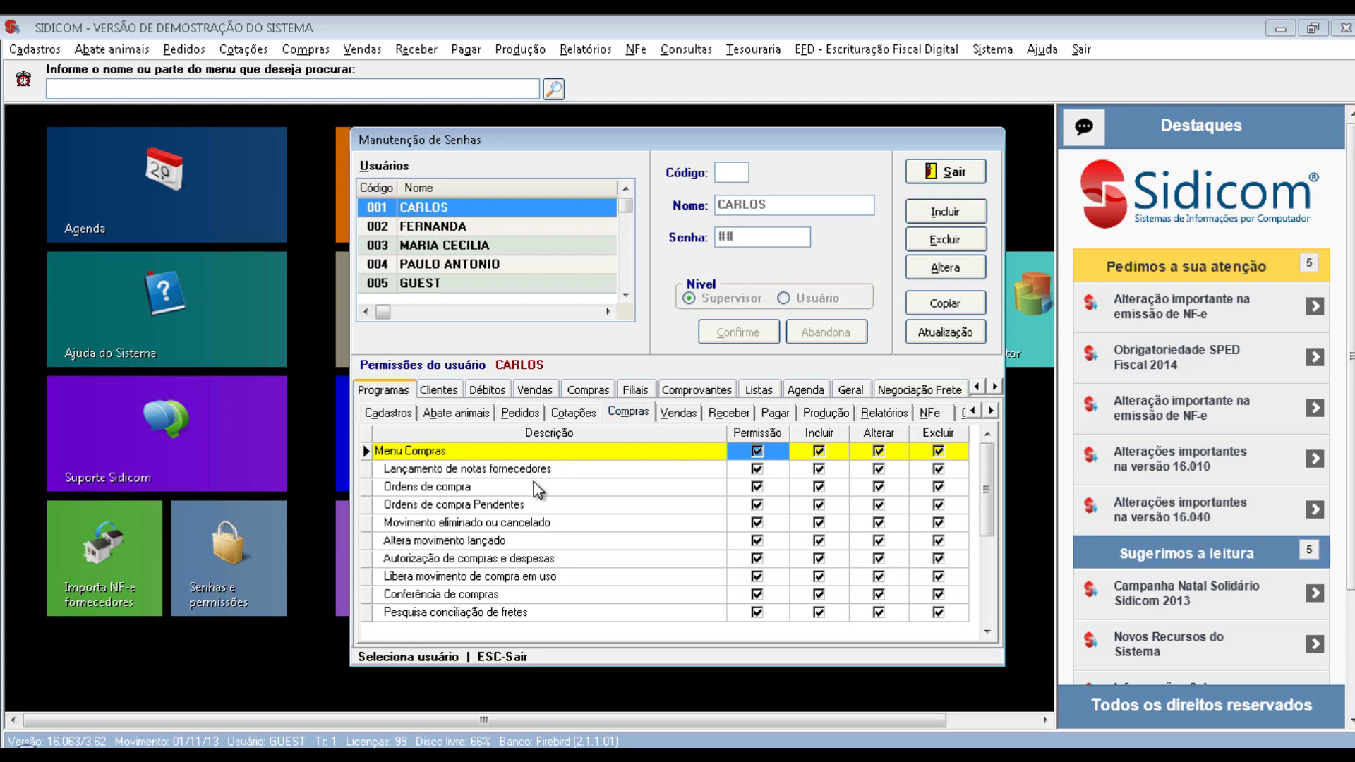
- Review the first user's program permissions for Vendas, Pagar and Receber, and exit the password maintenance window
left_click(679, 412)
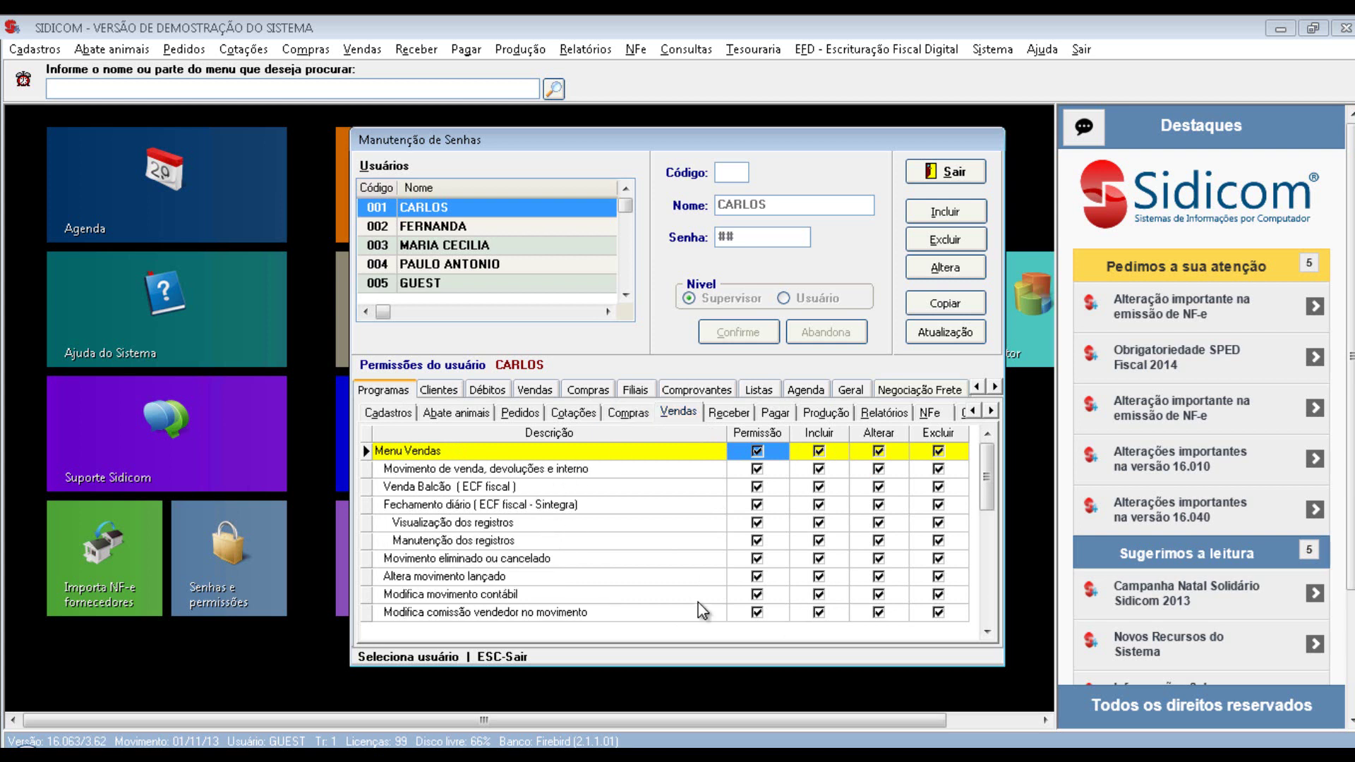
left_click(785, 412)
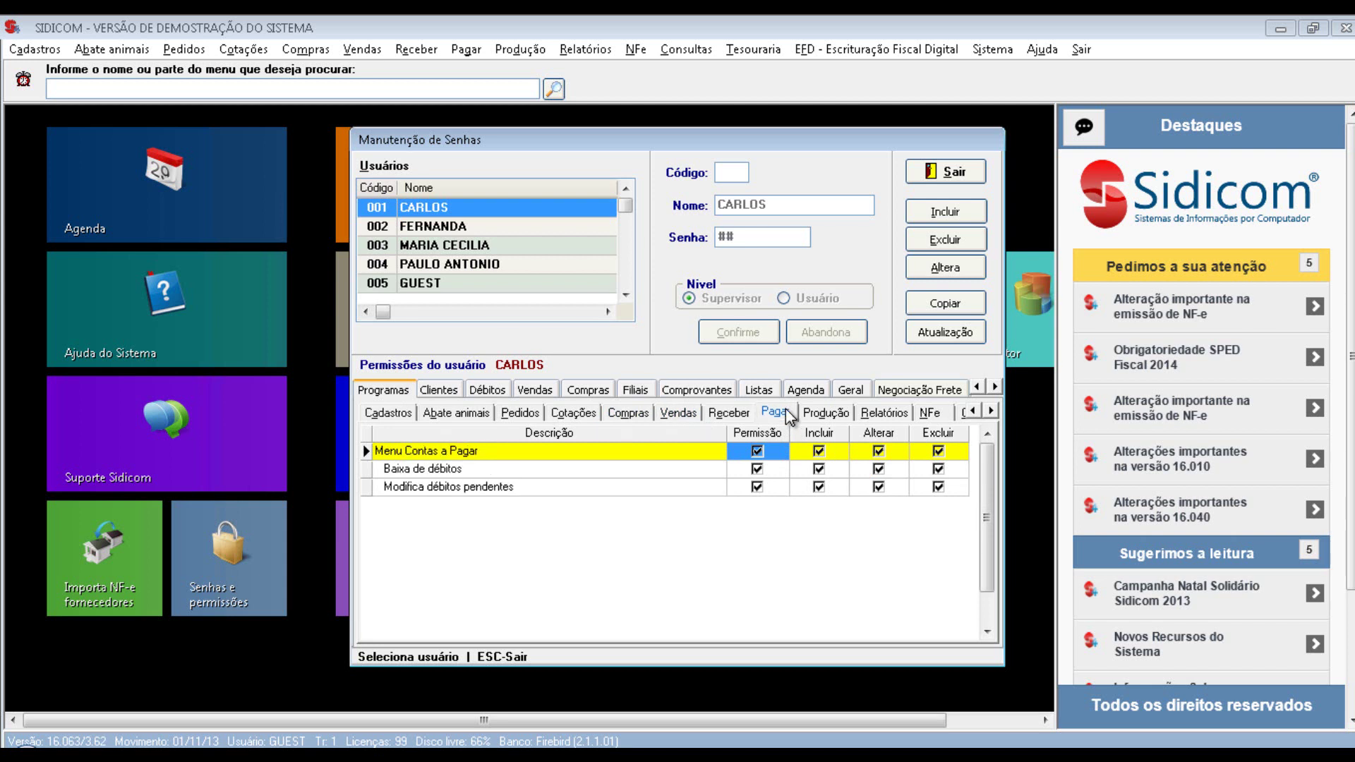
left_click(742, 413)
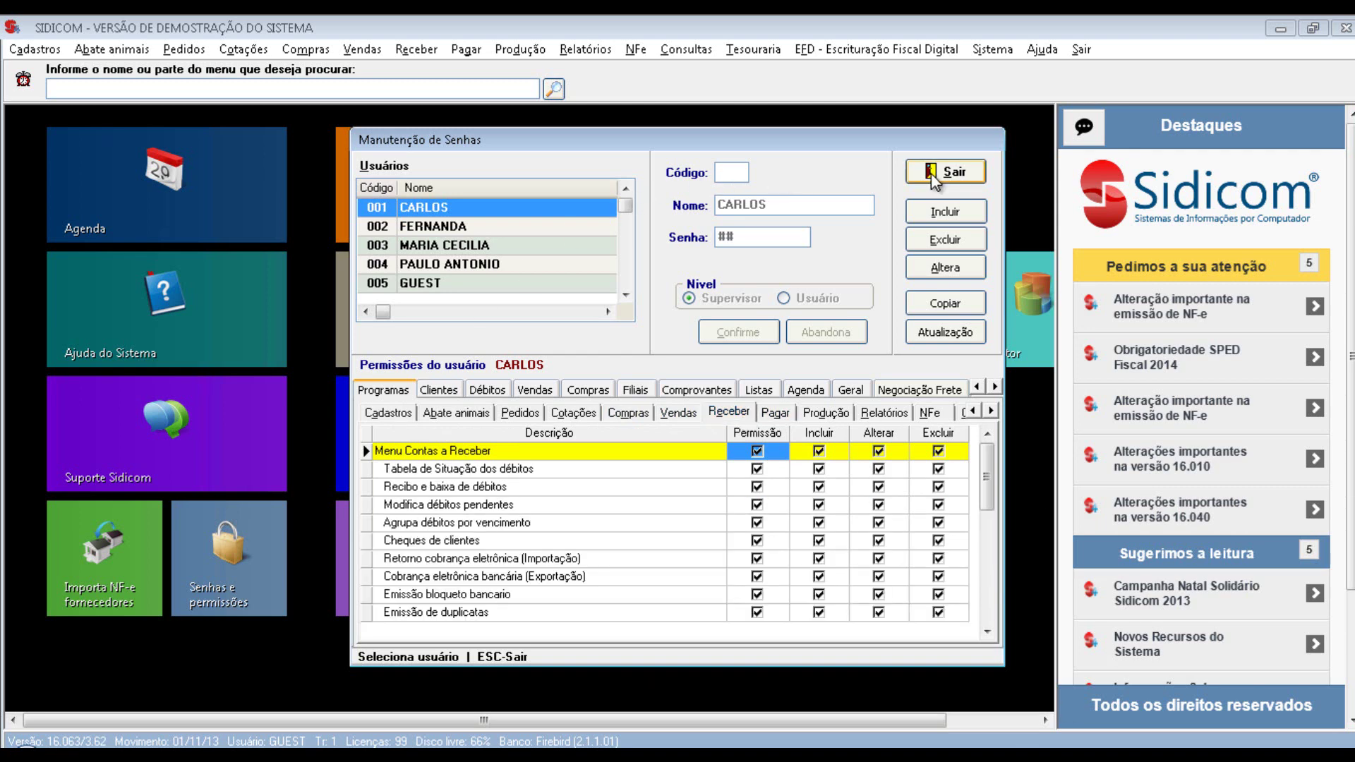
left_click(967, 171)
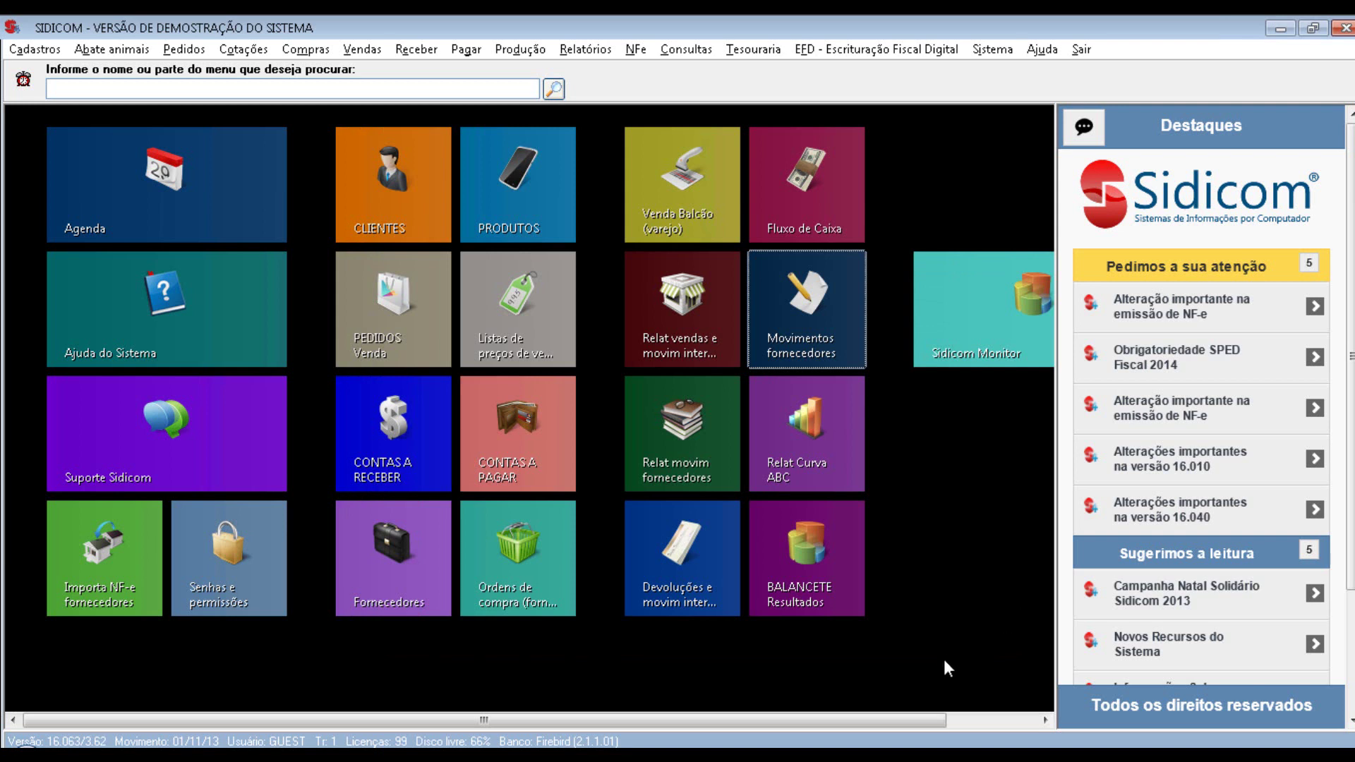
mouse_move(962, 15)
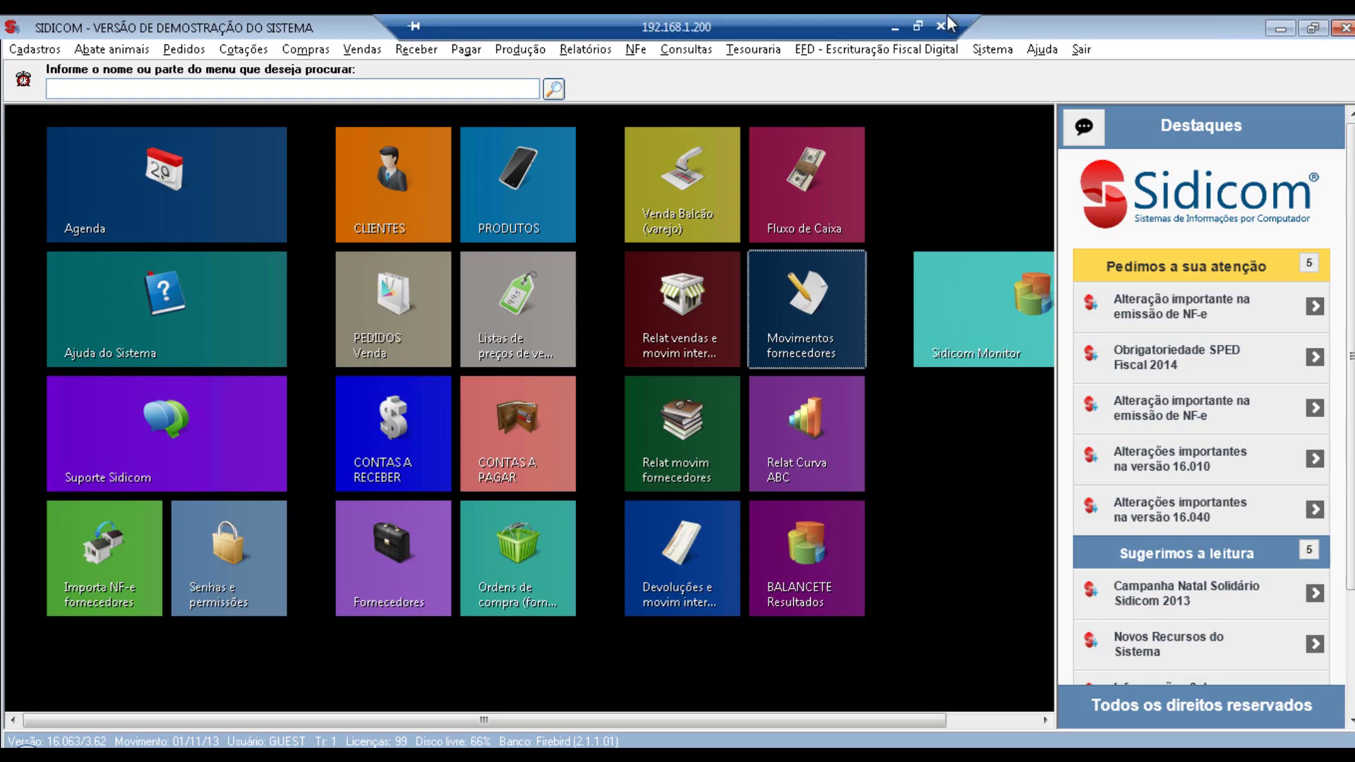
left_click(895, 28)
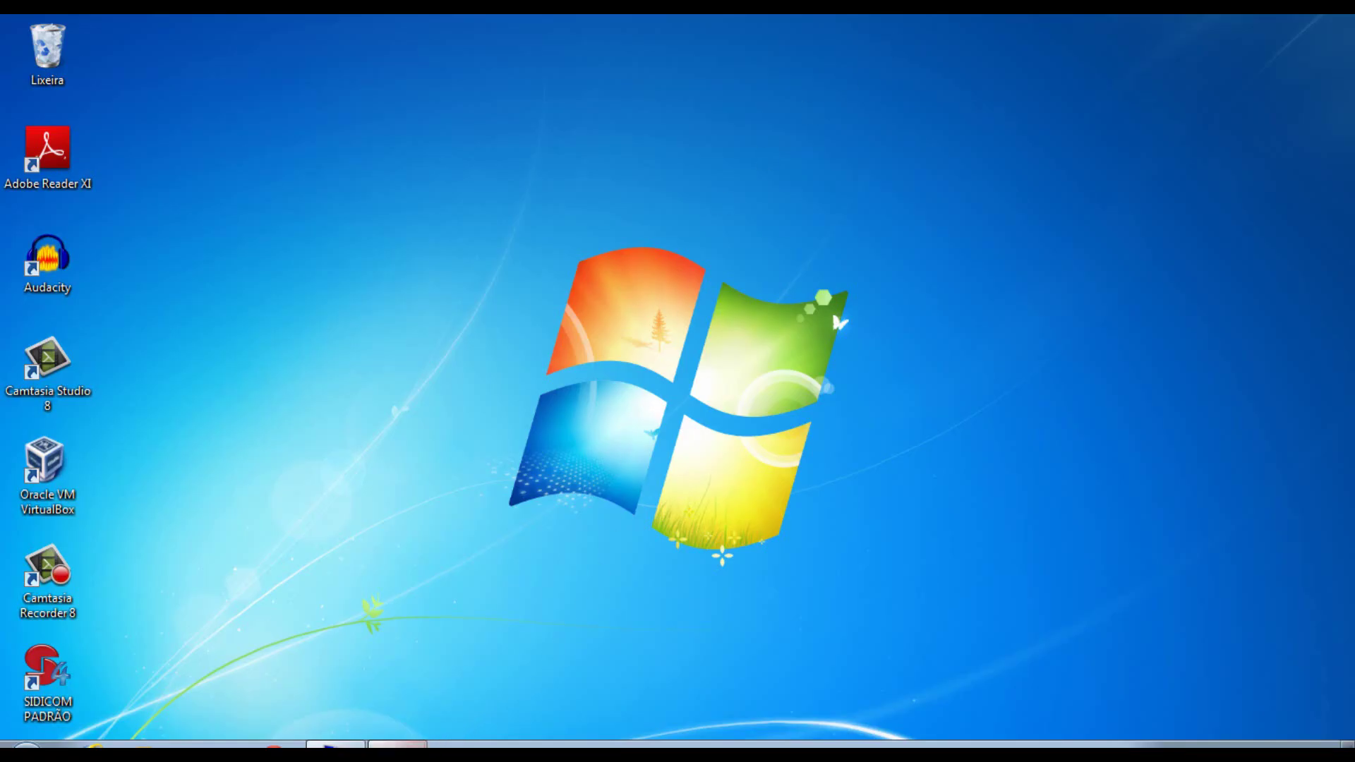
left_click(397, 747)
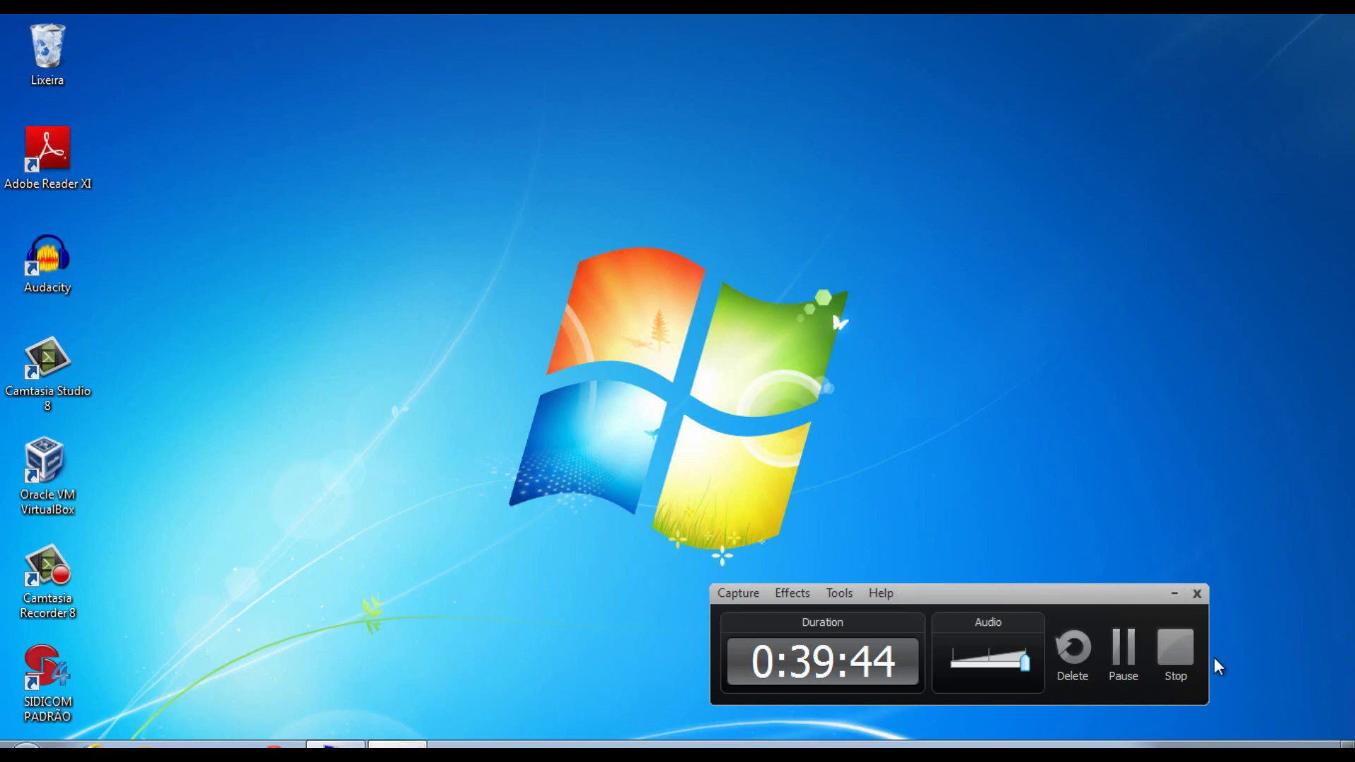